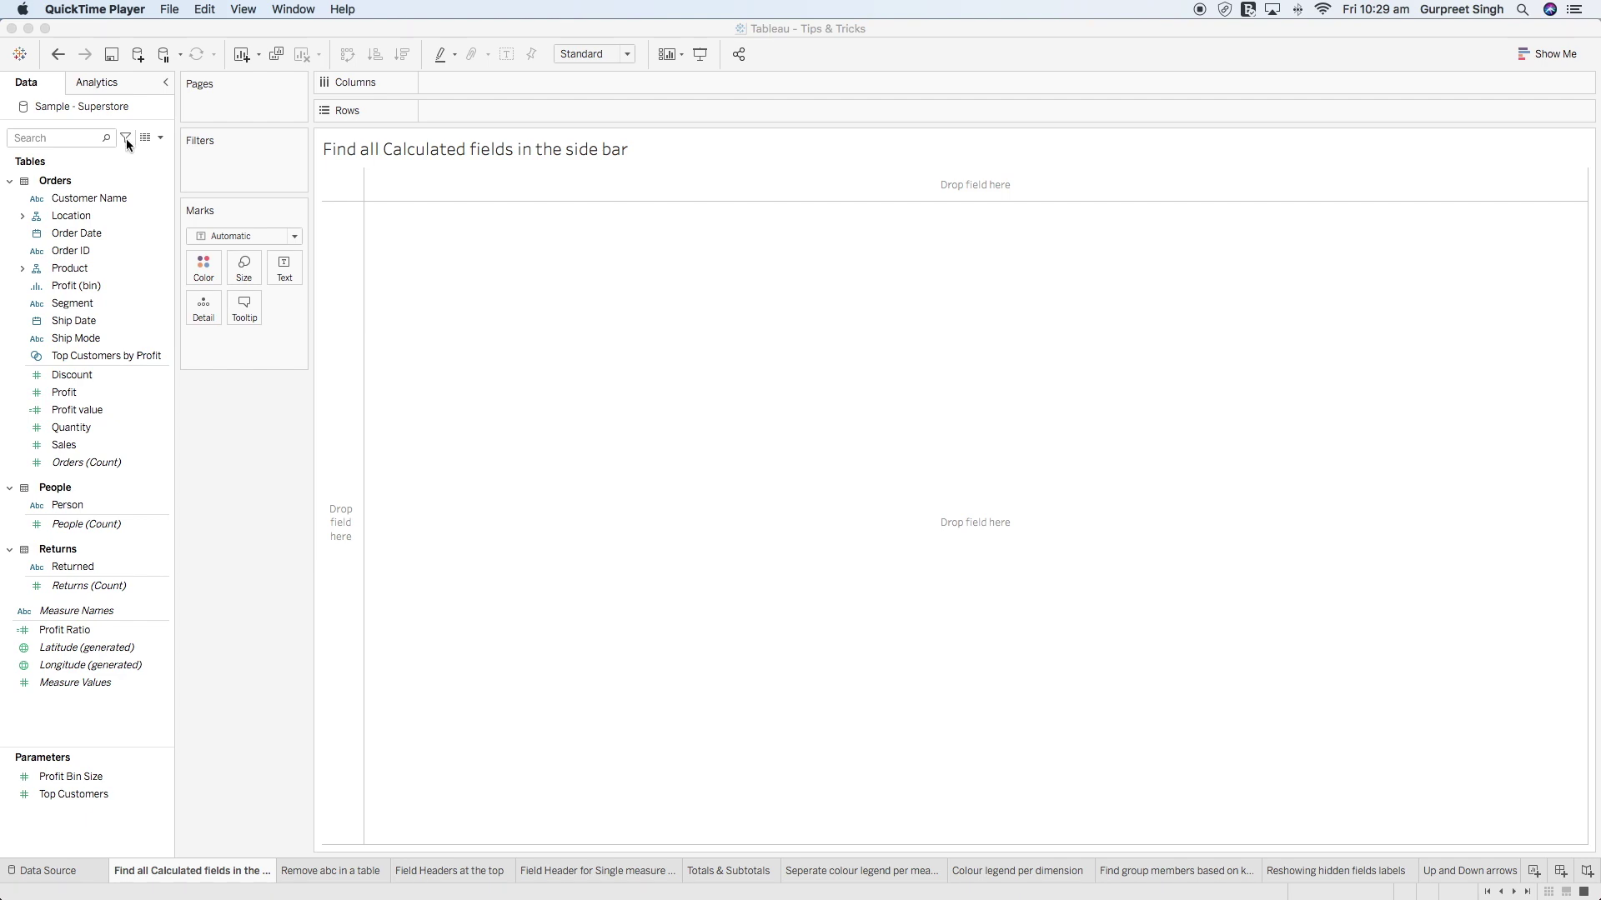
- Filter the data fields to show only calculations and only dimensions in turn, clearing each filter
left_click(126, 139)
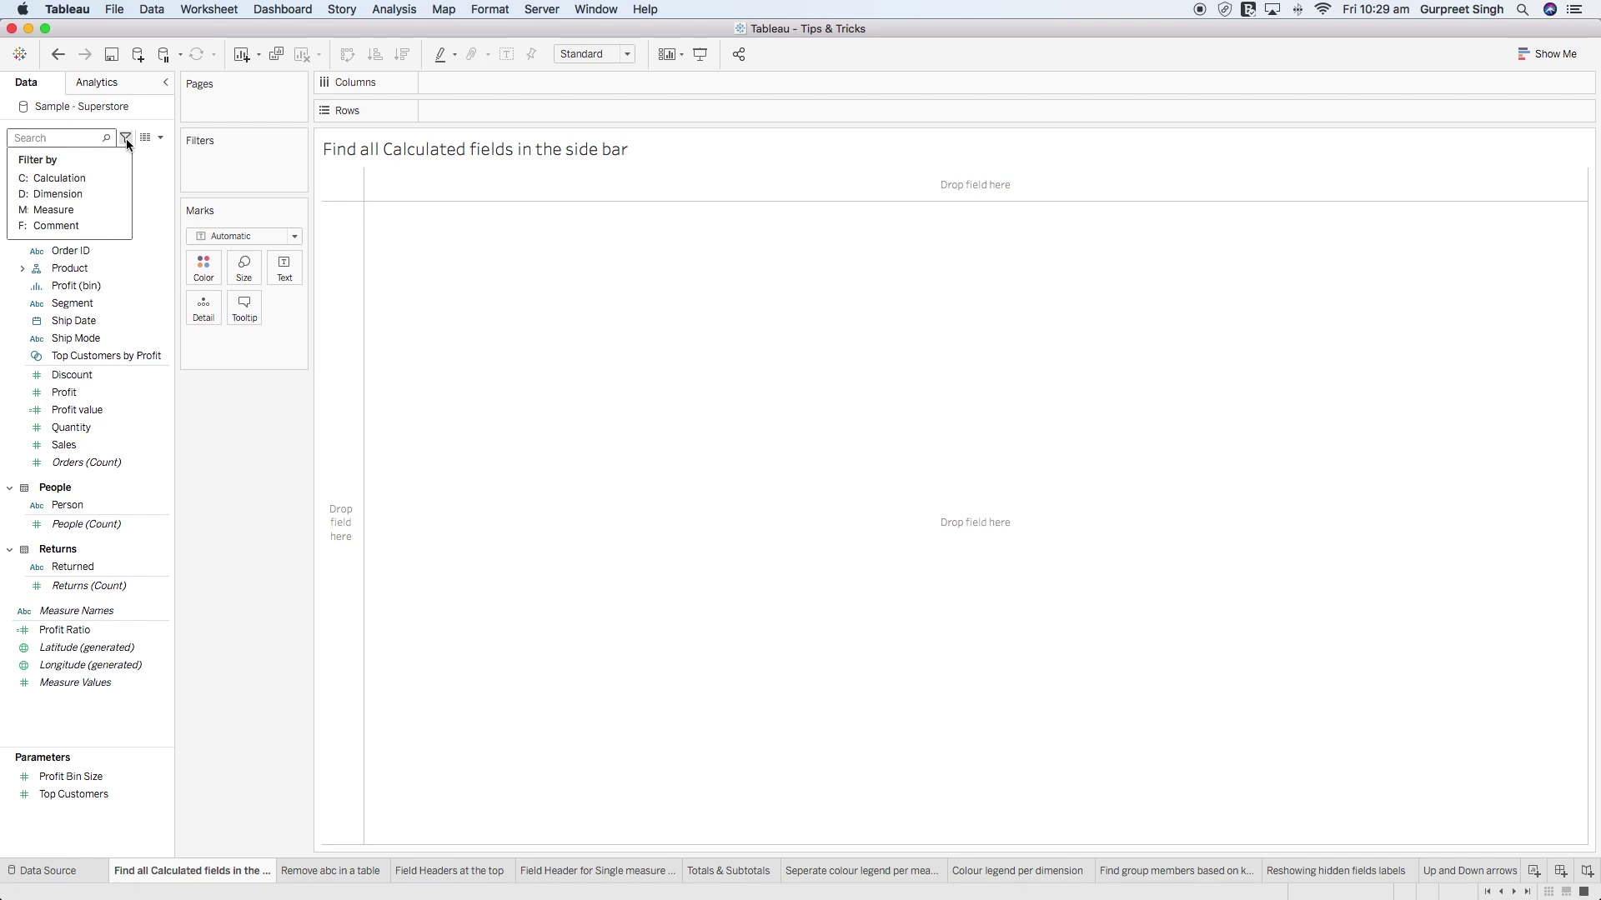
left_click(66, 177)
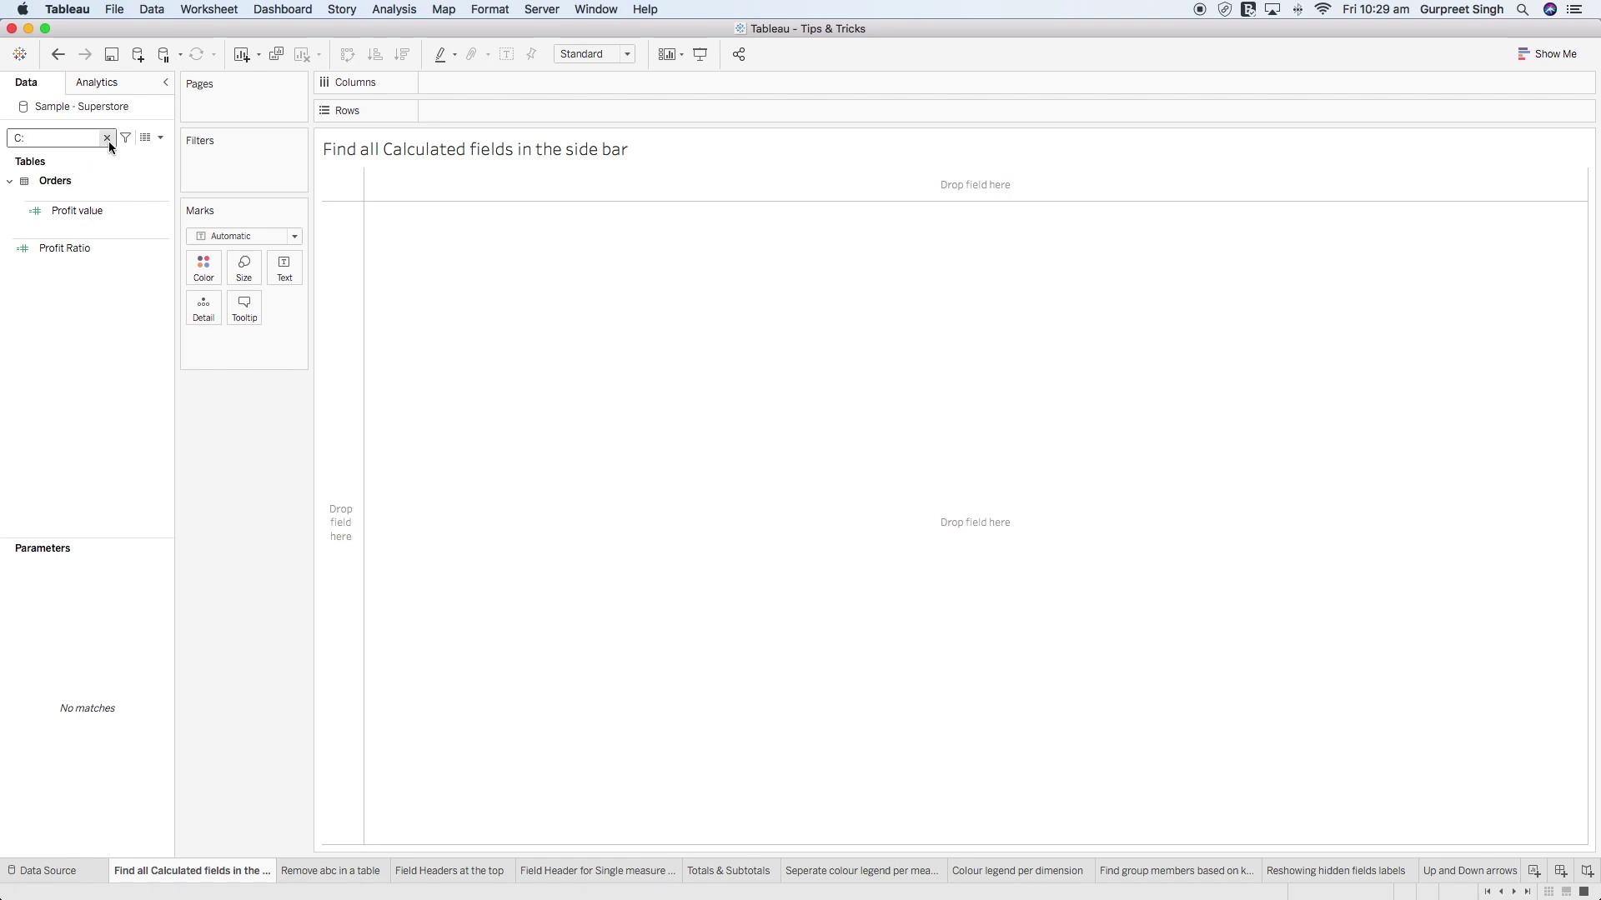
left_click(106, 139)
left_click(125, 138)
left_click(68, 192)
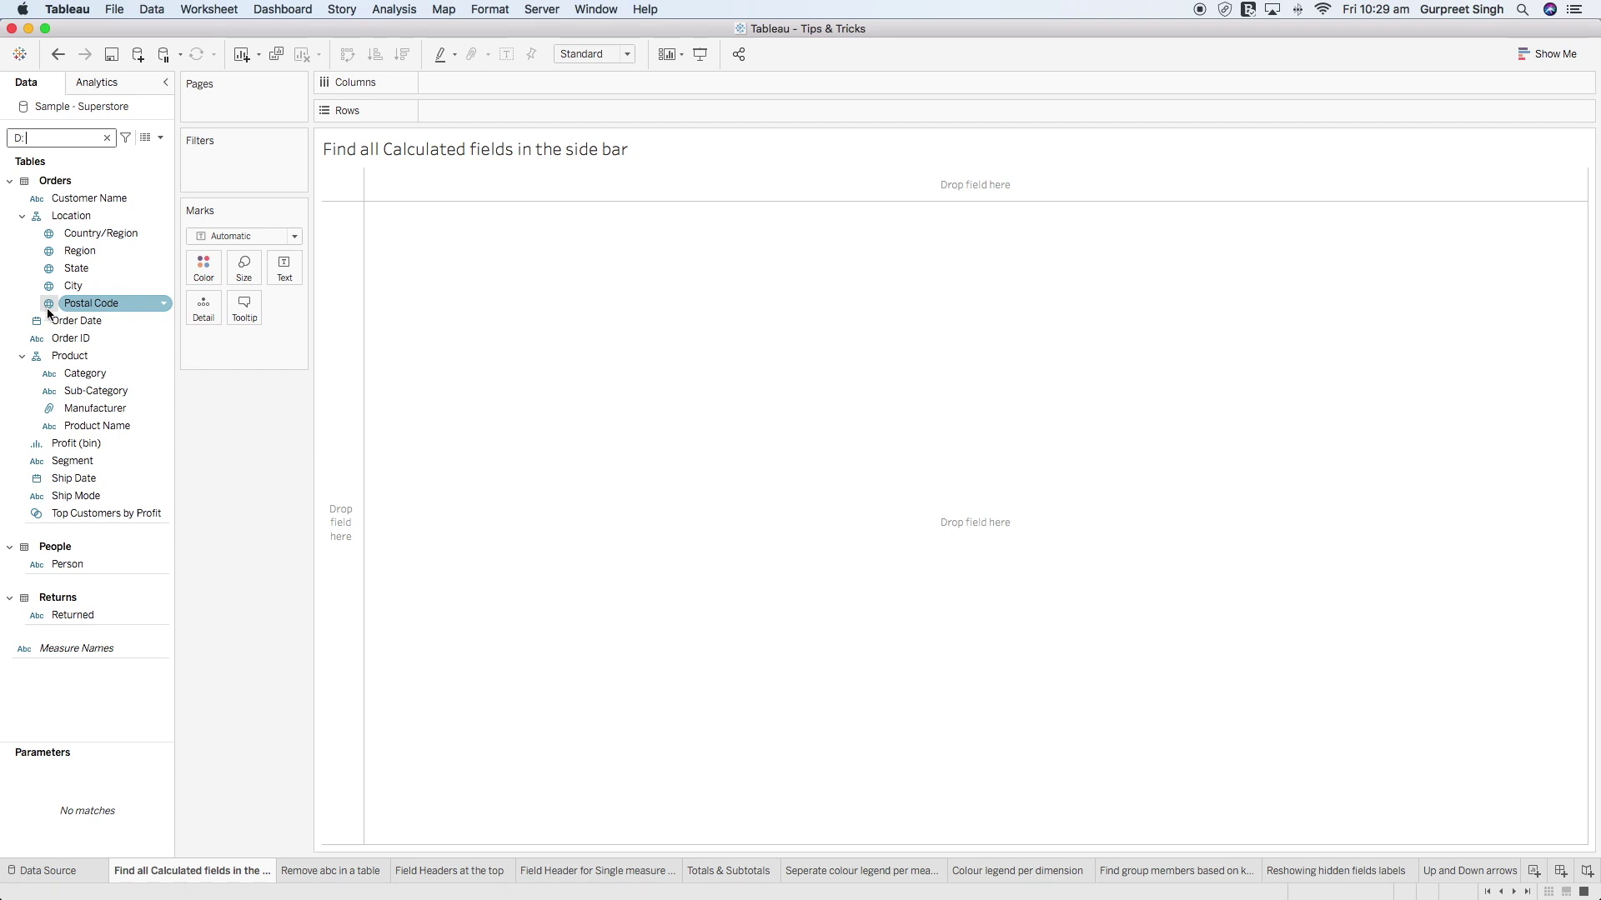
left_click(106, 138)
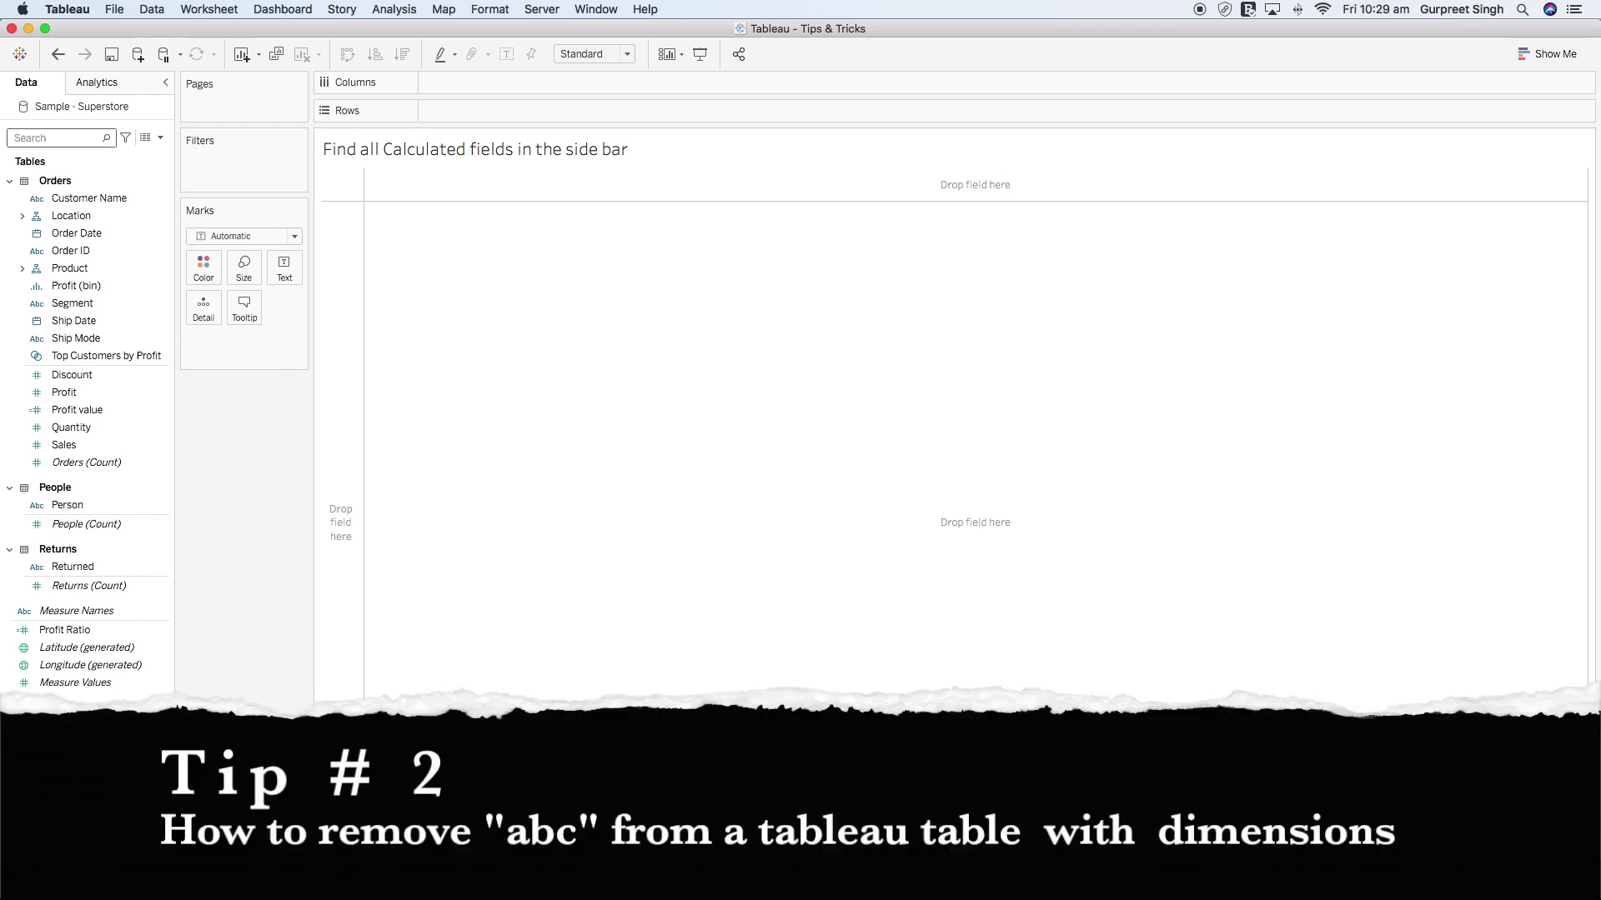
- On the "Remove abc in a table" sheet, change the mark type to Polygon and shrink the empty column beside Manufacturer
left_click(361, 724)
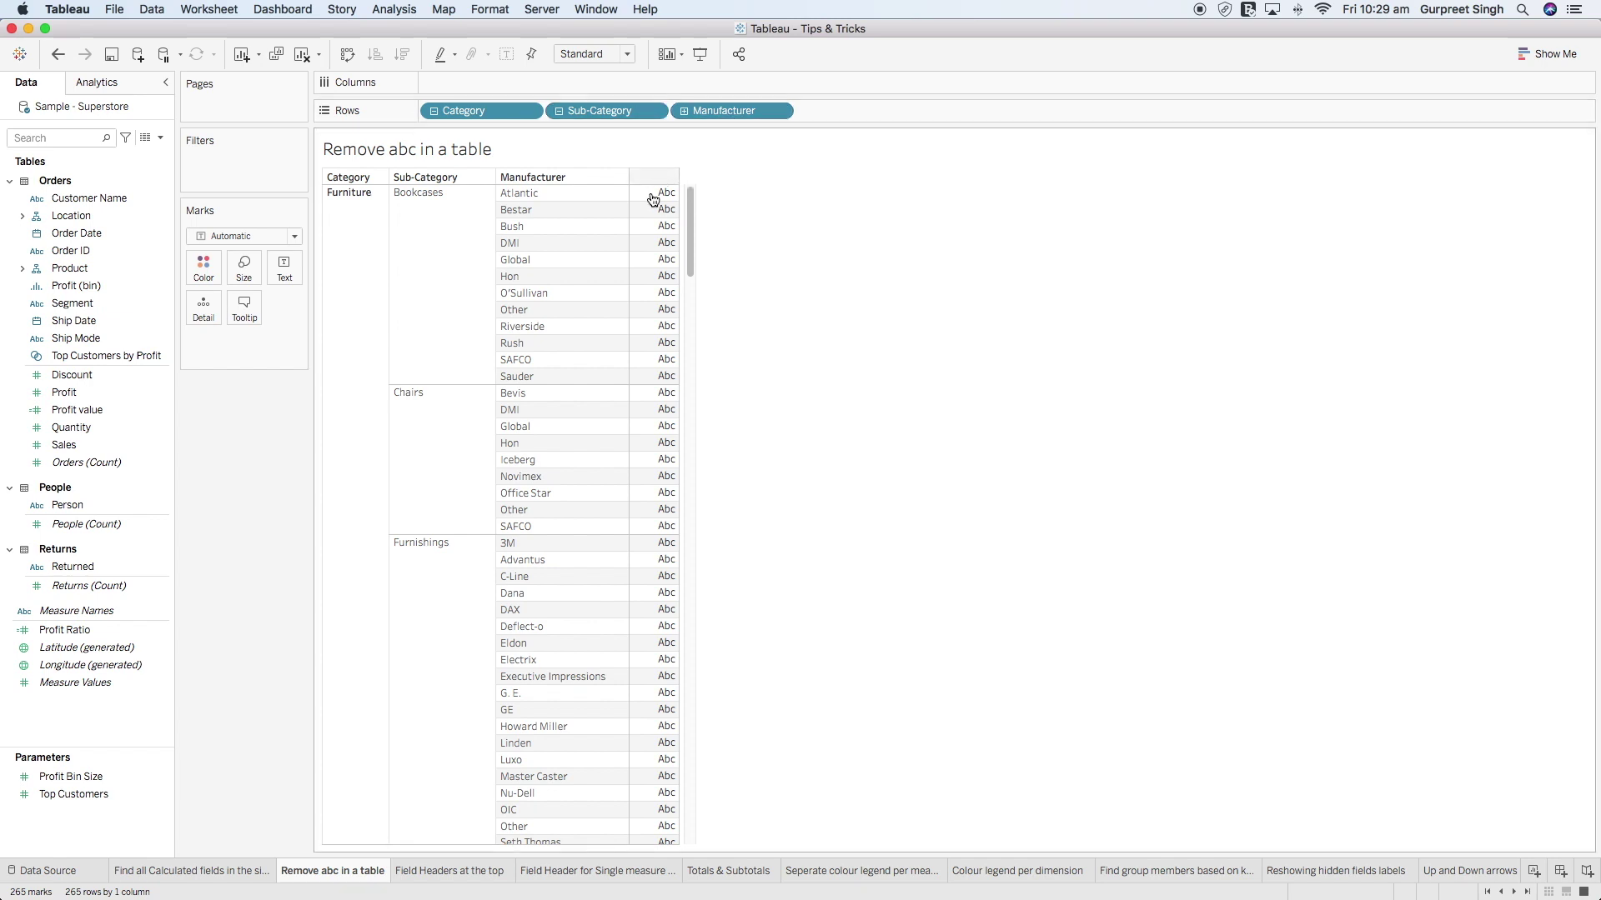
mouse_move(672, 225)
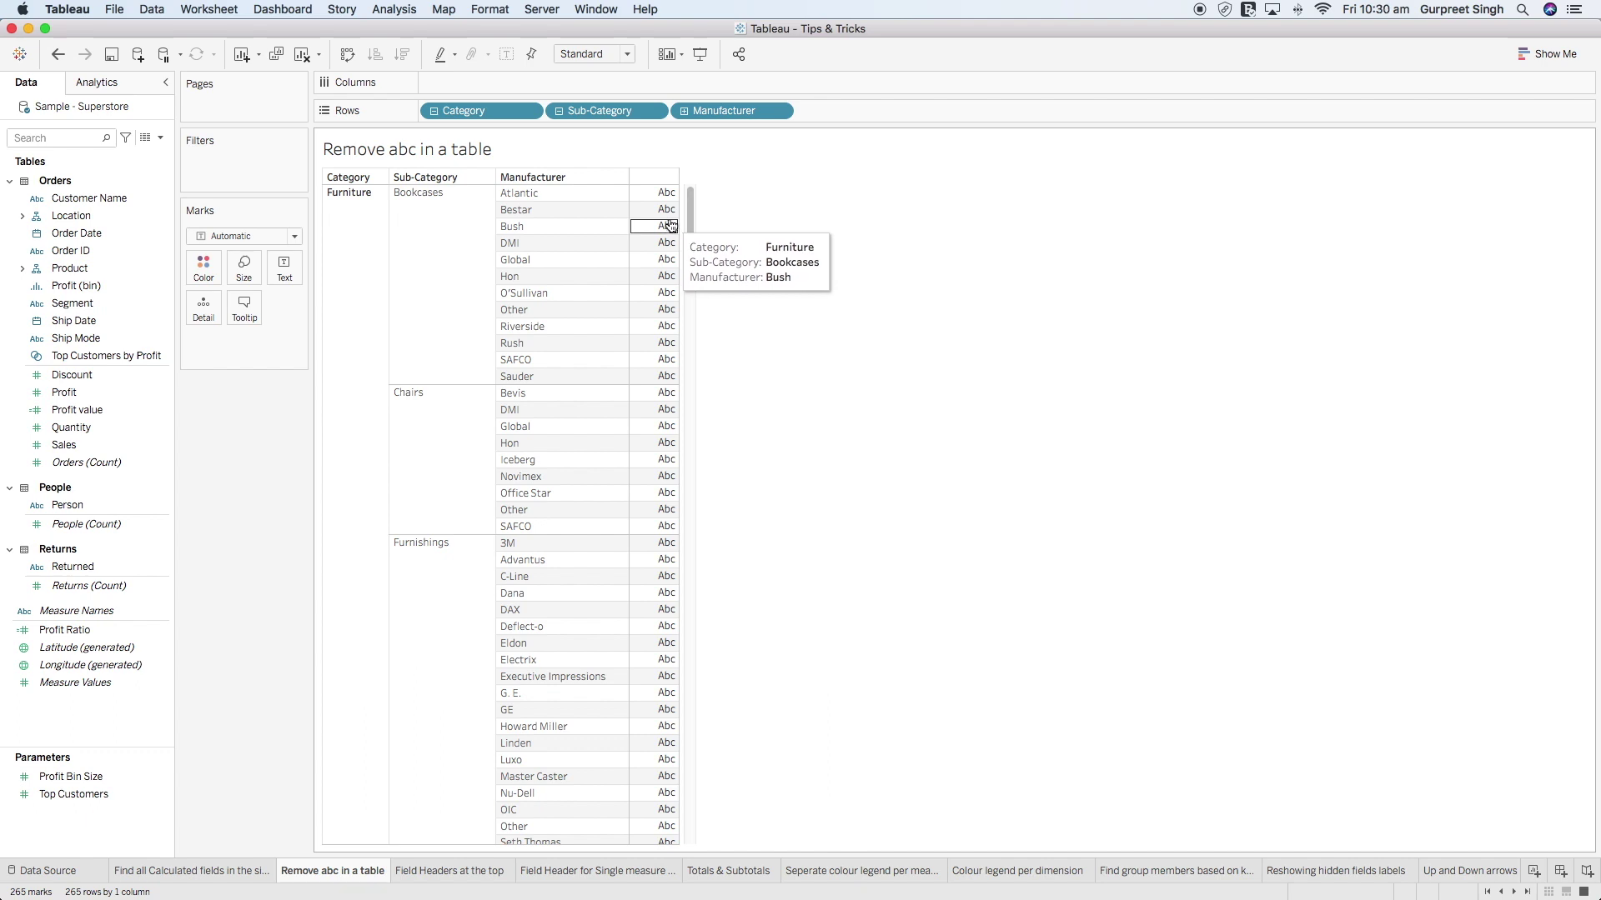
left_click(295, 237)
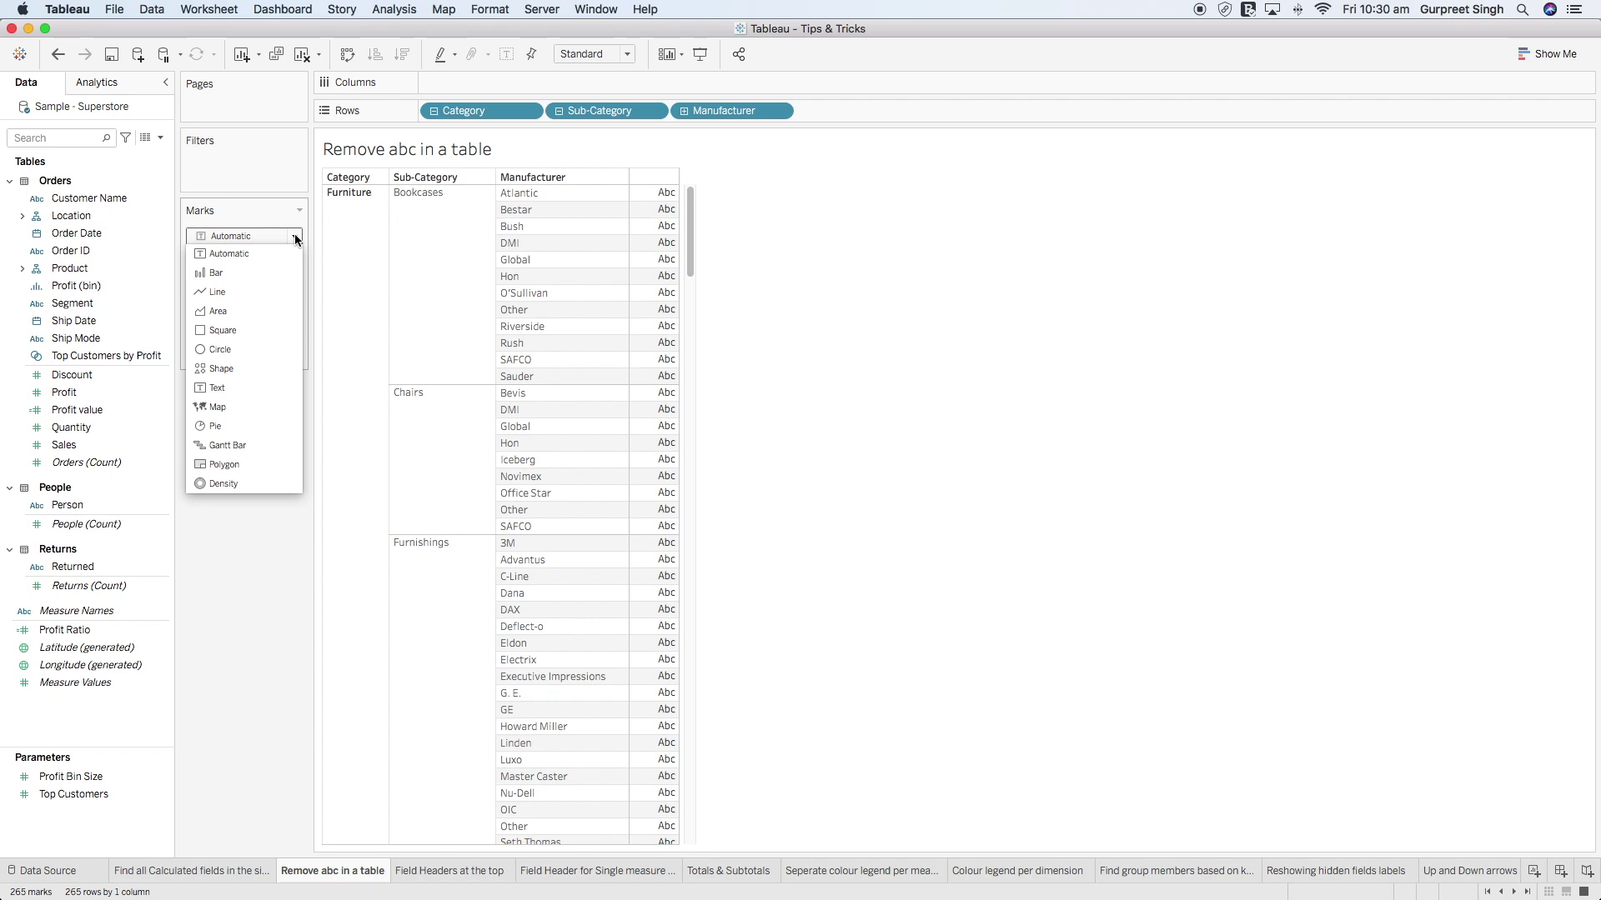
left_click(236, 464)
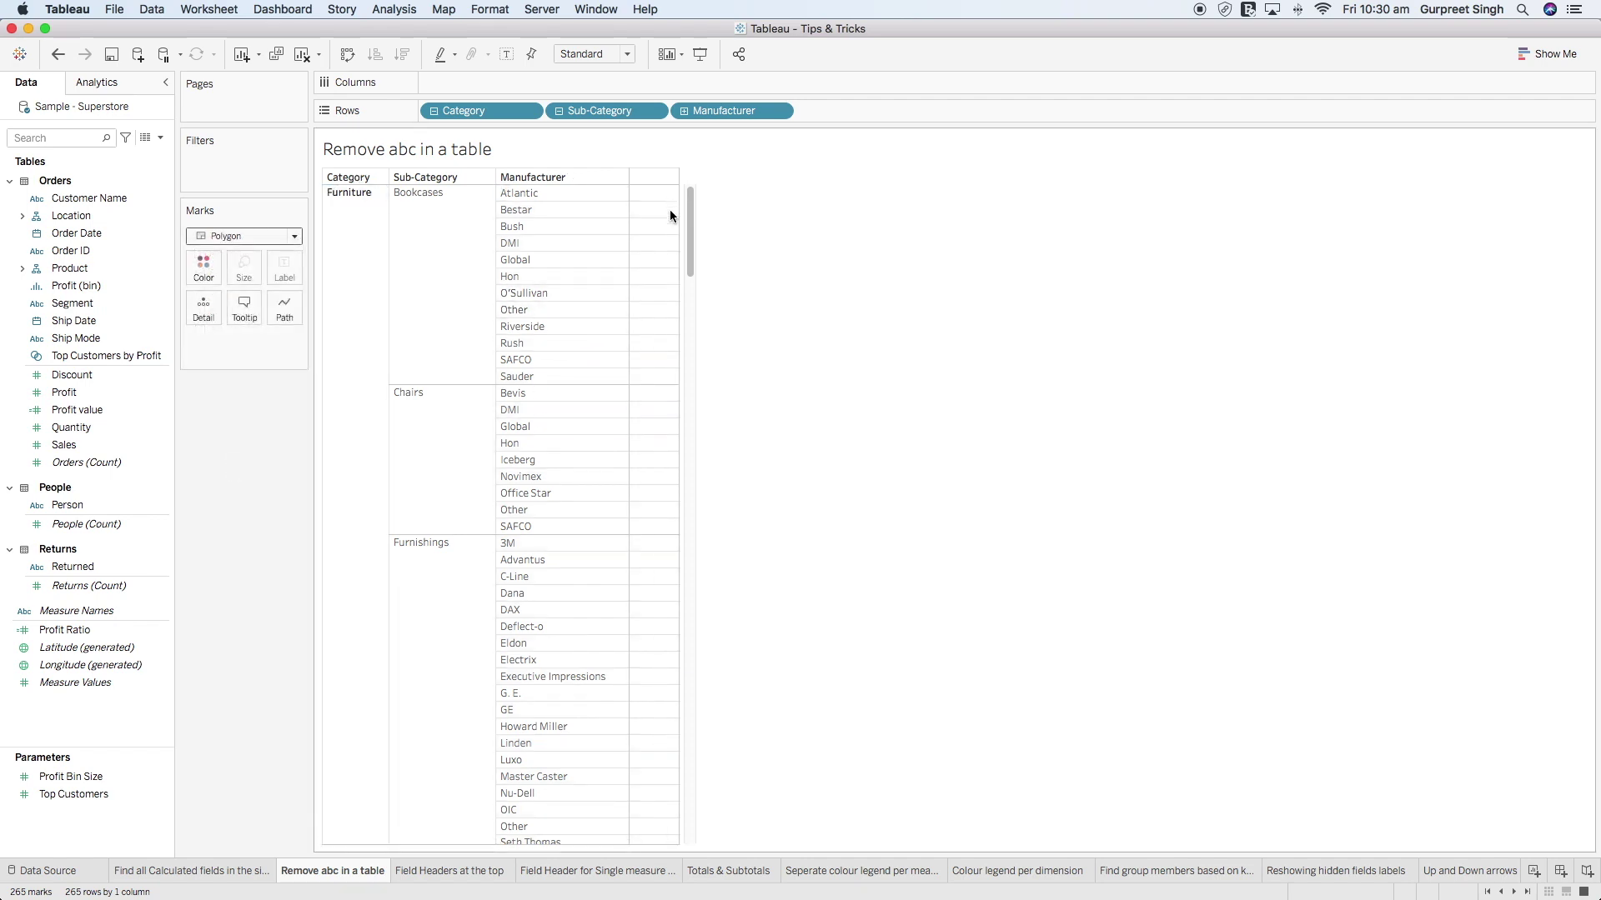
left_click_drag(629, 257, 672, 279)
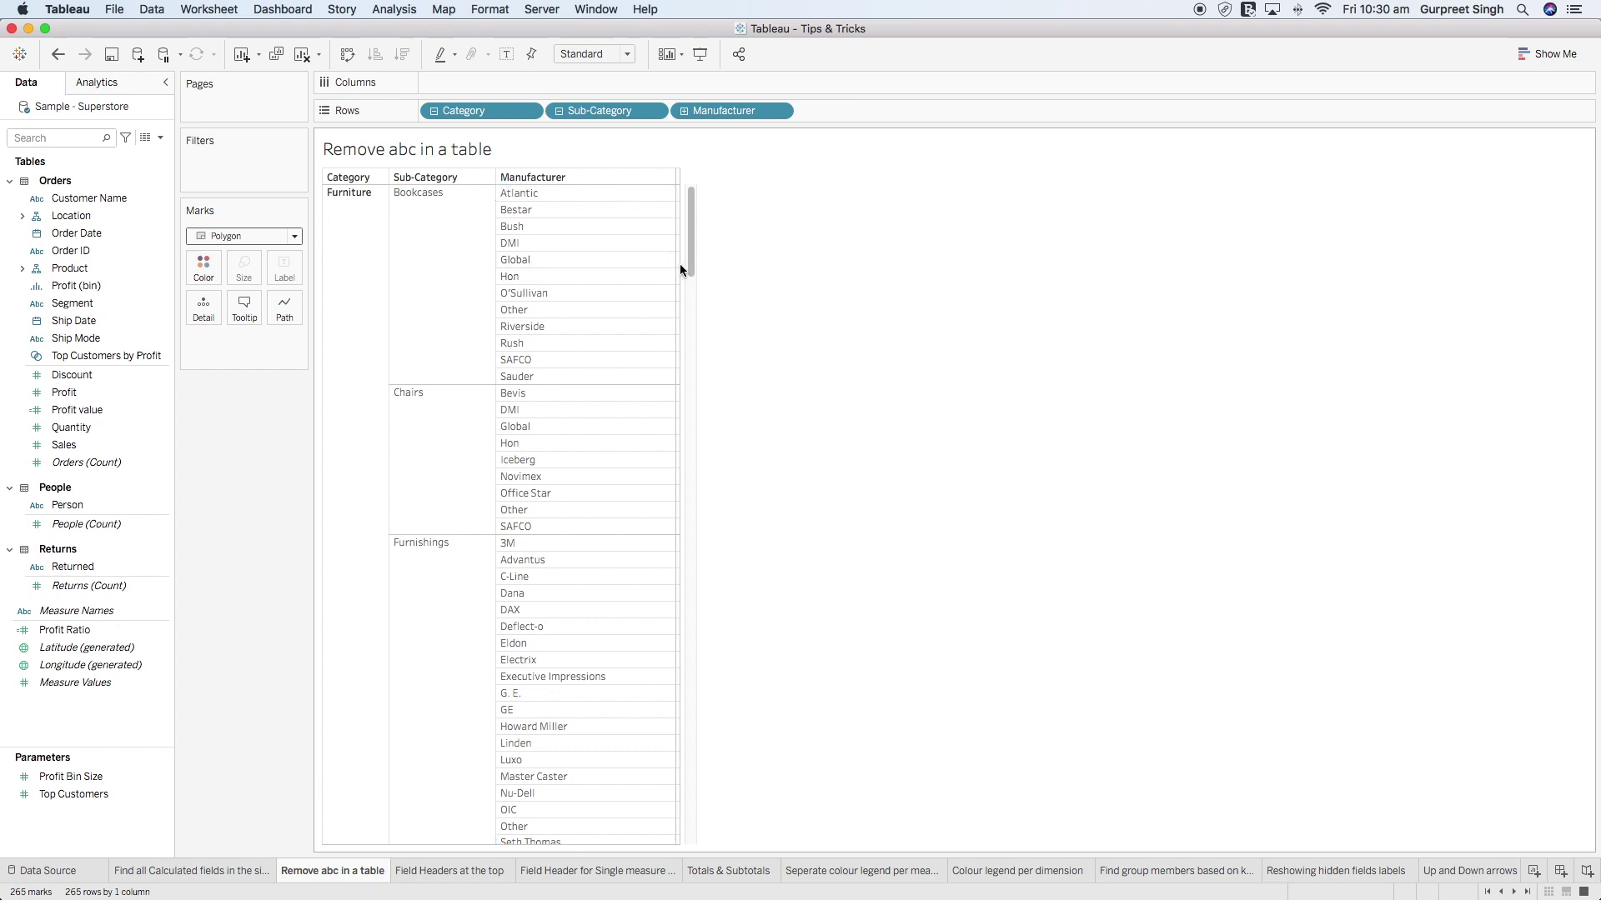
- Undo the column resizing and the Polygon mark type change
key("super+z")
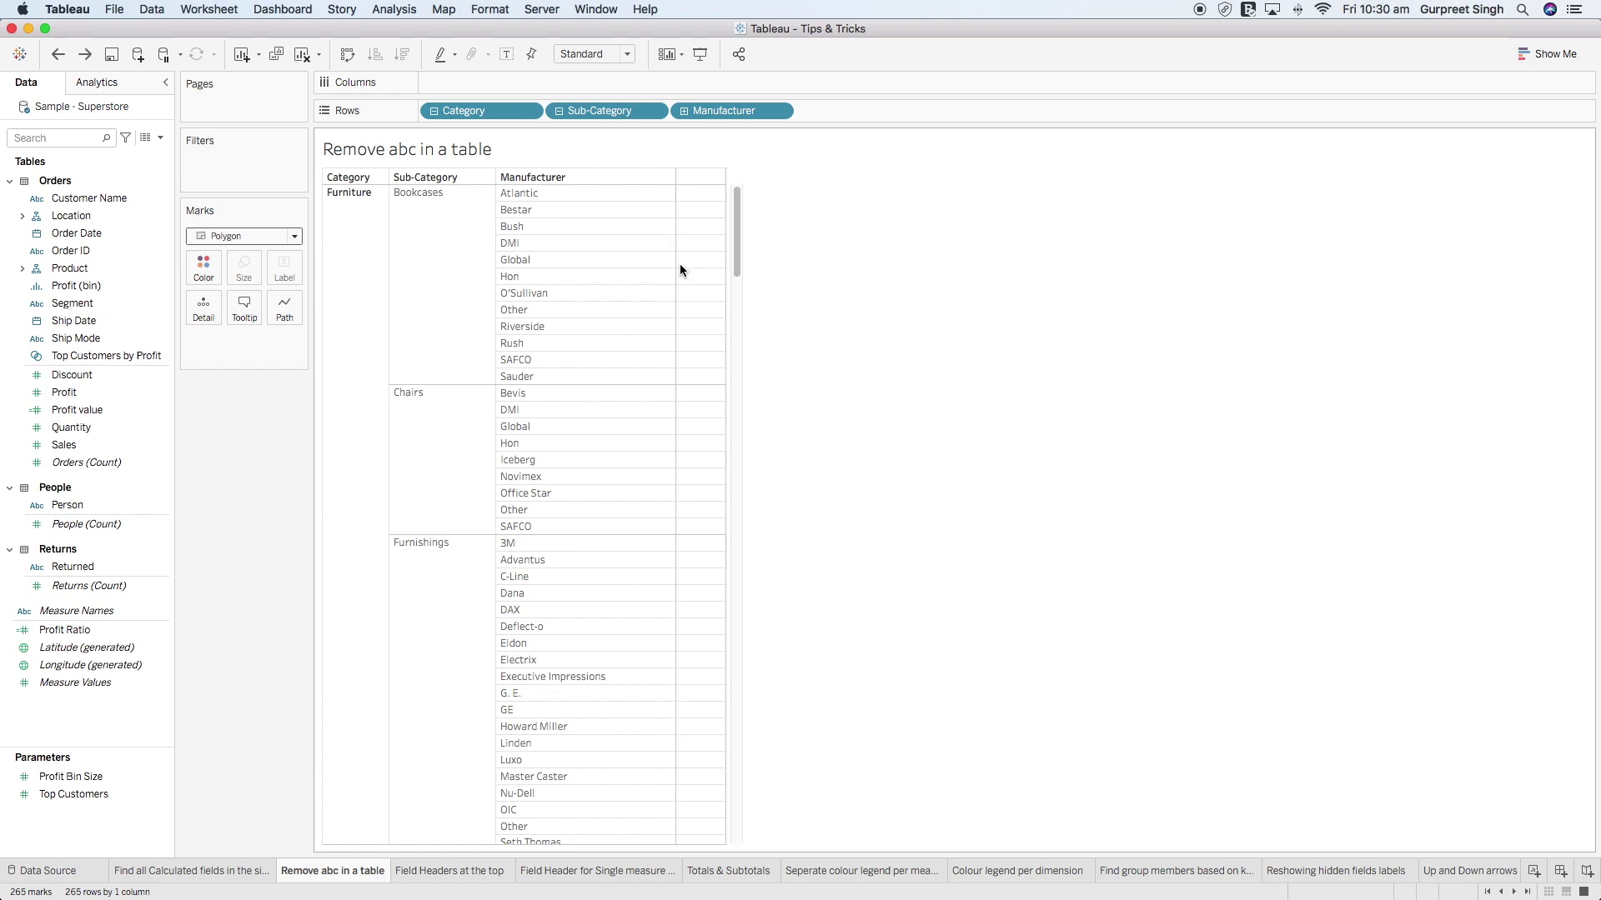
key("super+z")
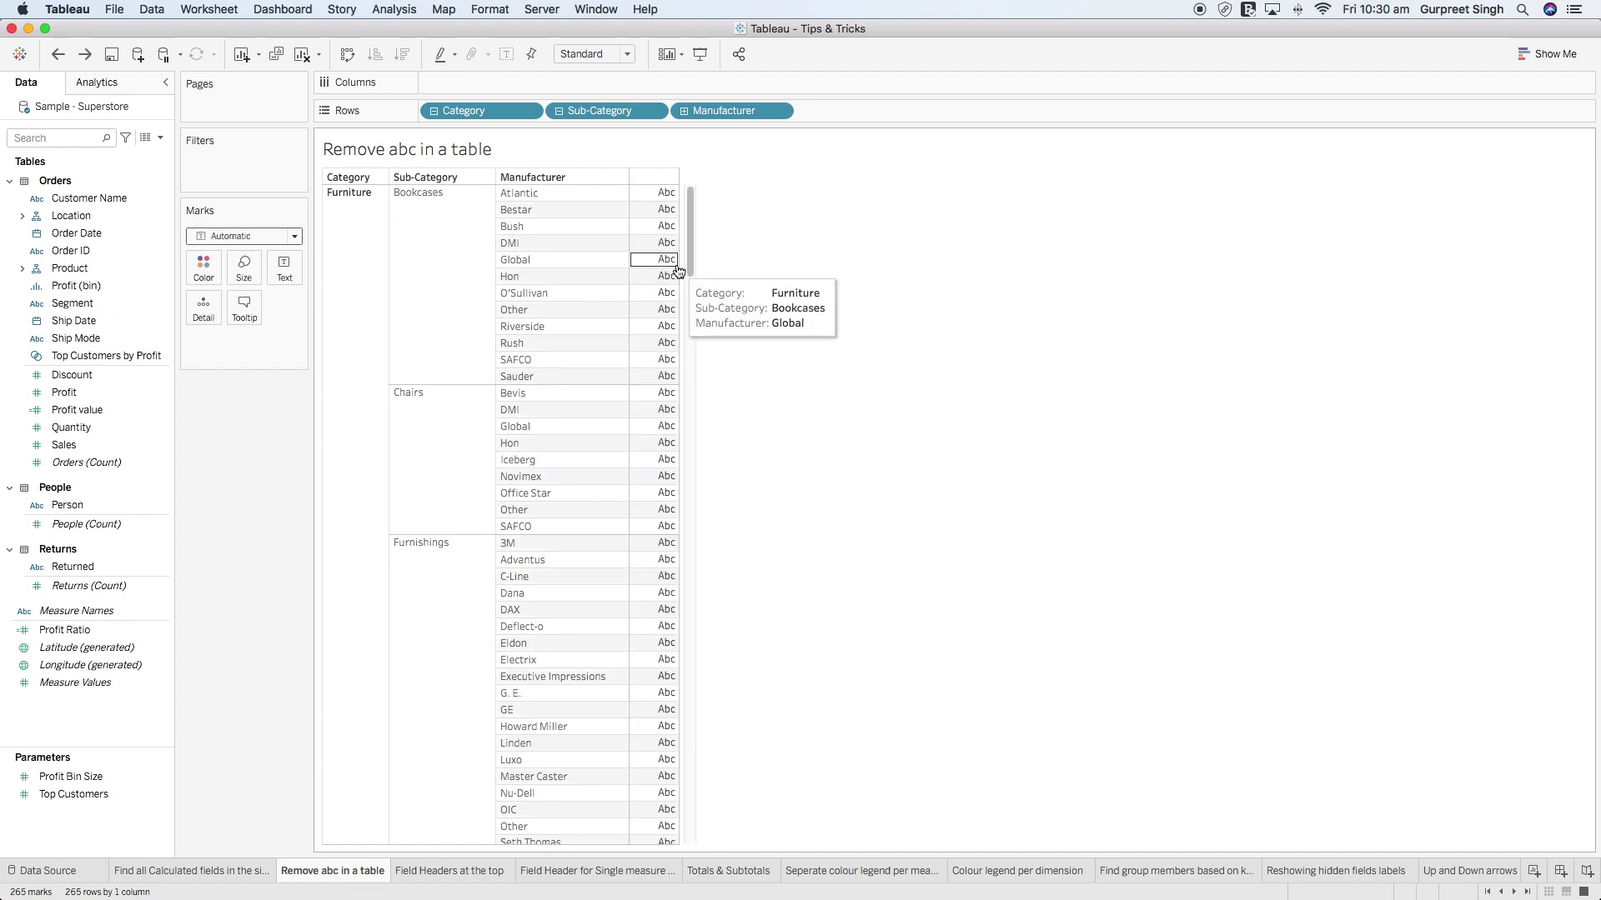
- Create a calculated field named Blank whose formula is an empty string, ""
left_click(160, 137)
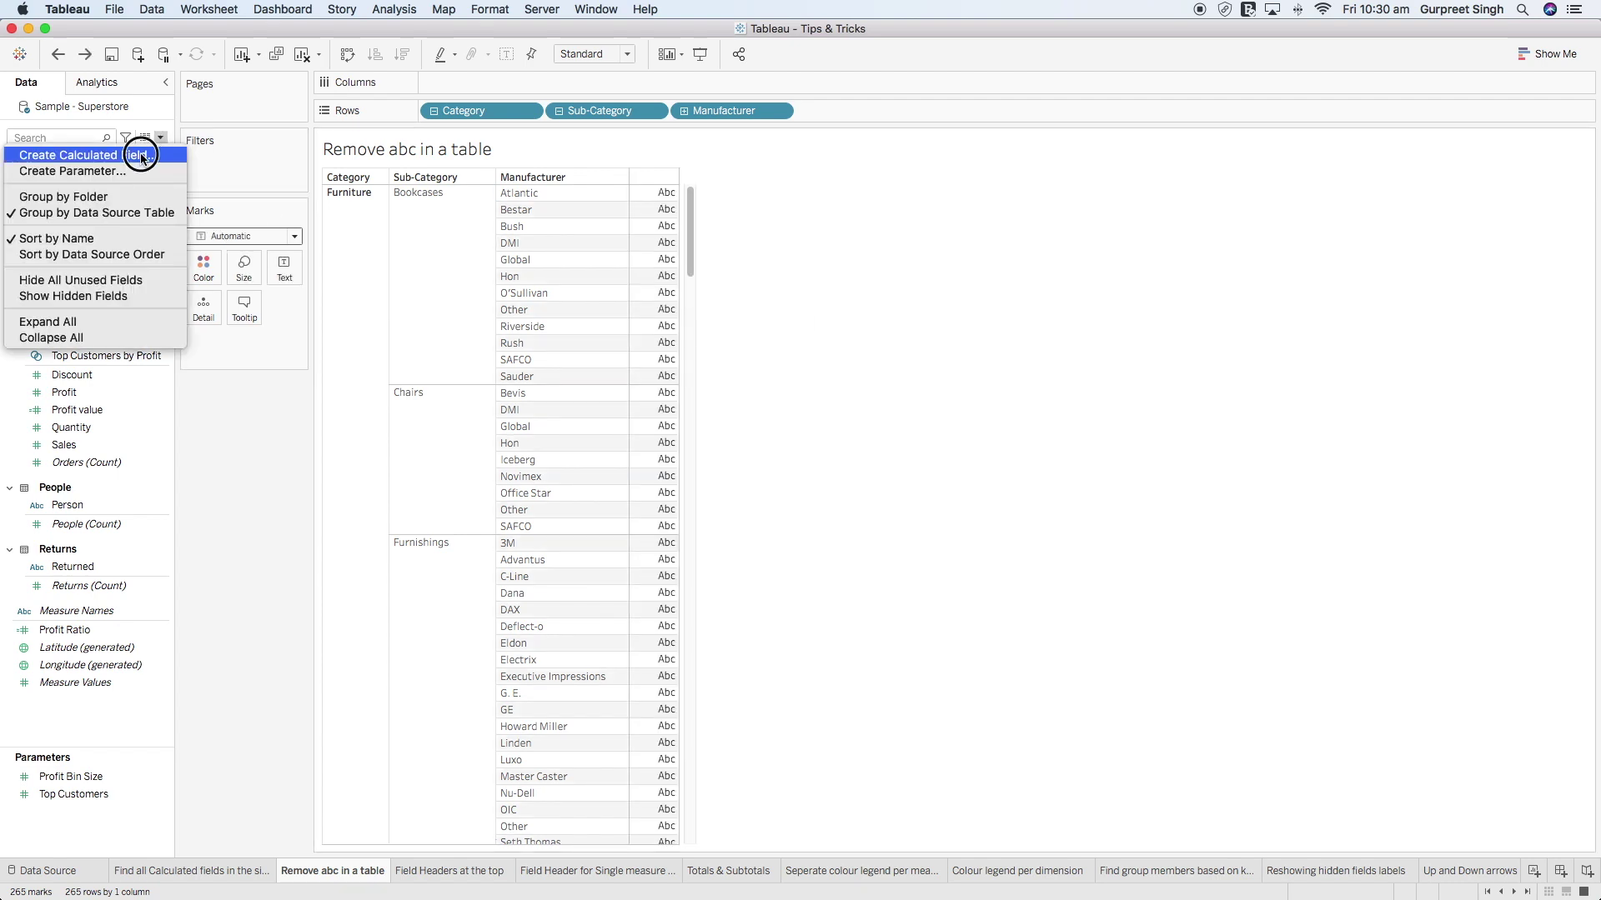
left_click(140, 157)
type("Blank")
left_click(844, 182)
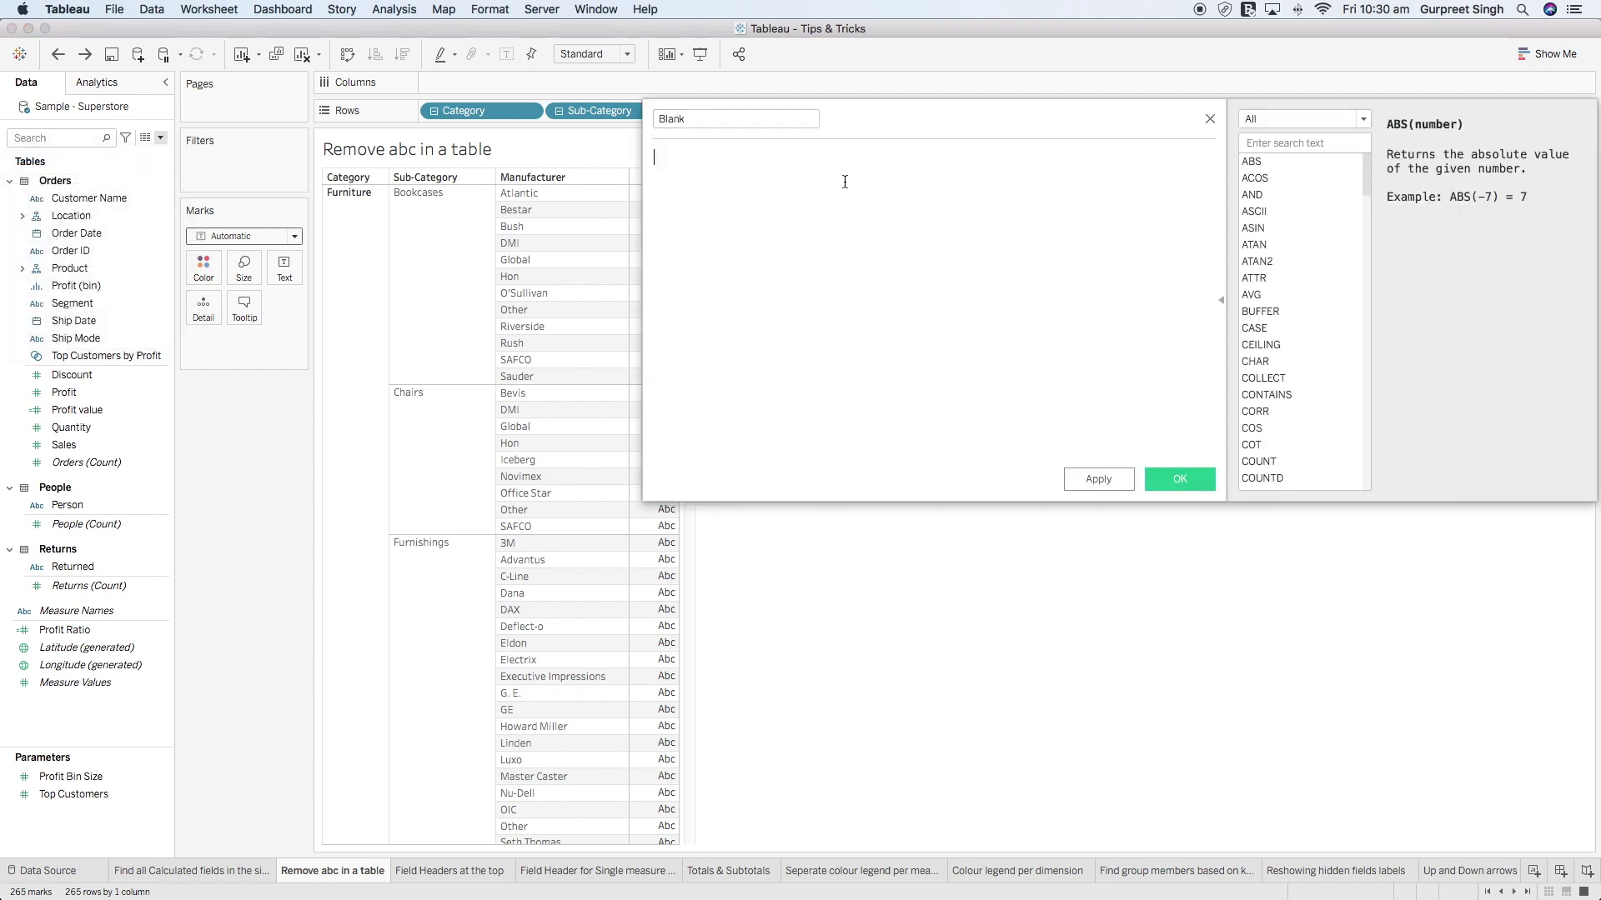
type("\"\"")
key("Left")
left_click(1166, 474)
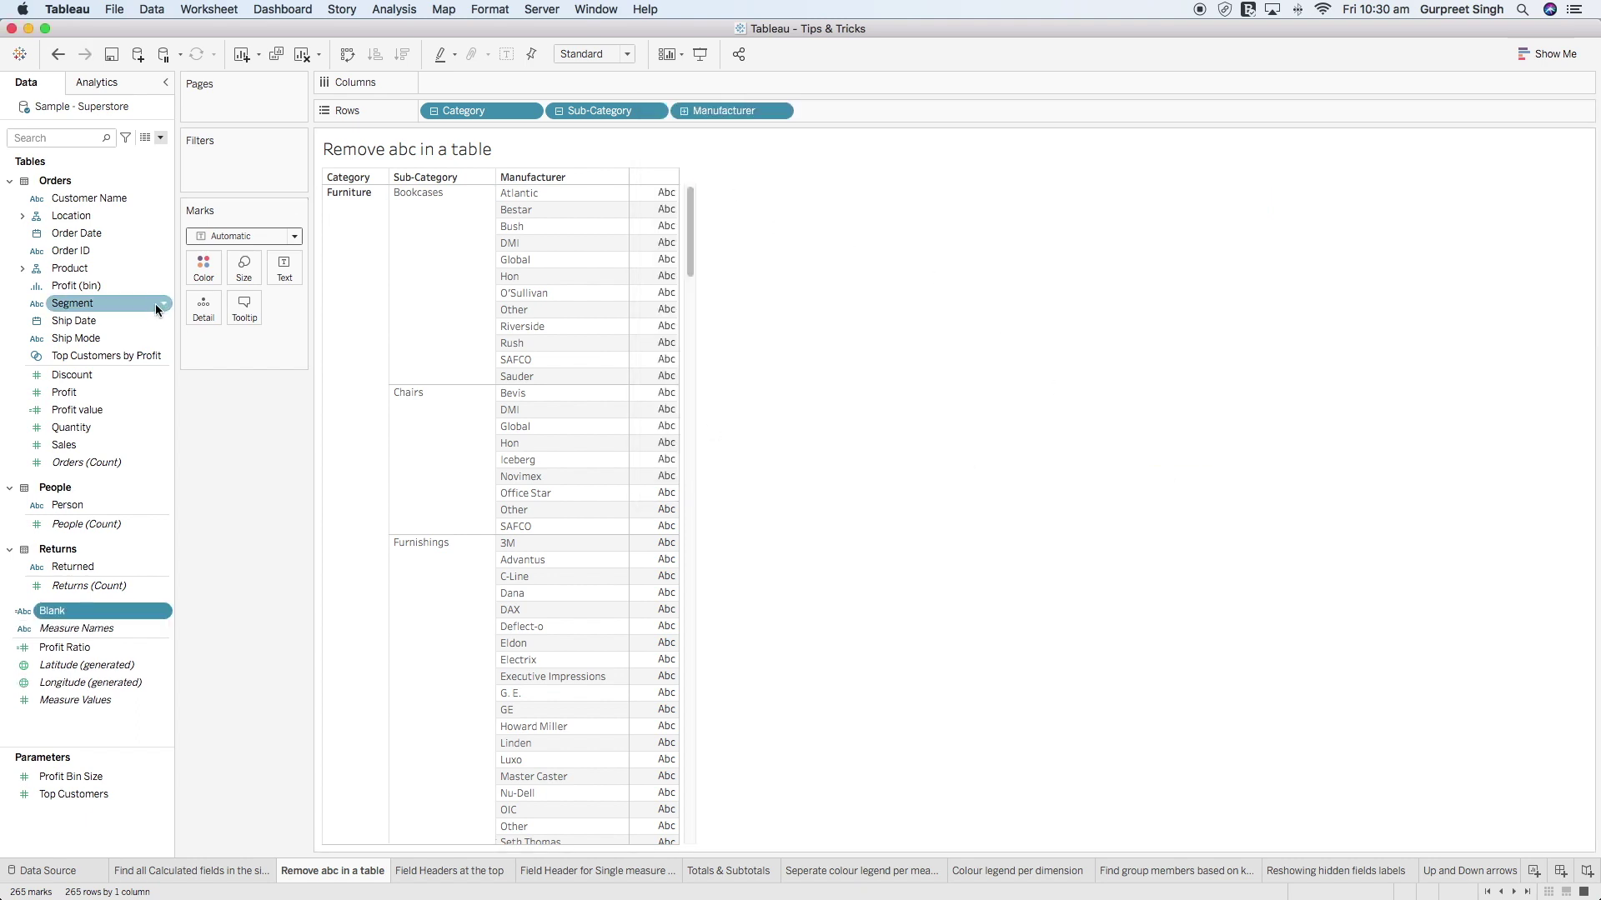
- Add the Blank field to the table's rows and move it to the Text mark
left_click_drag(100, 611, 666, 592)
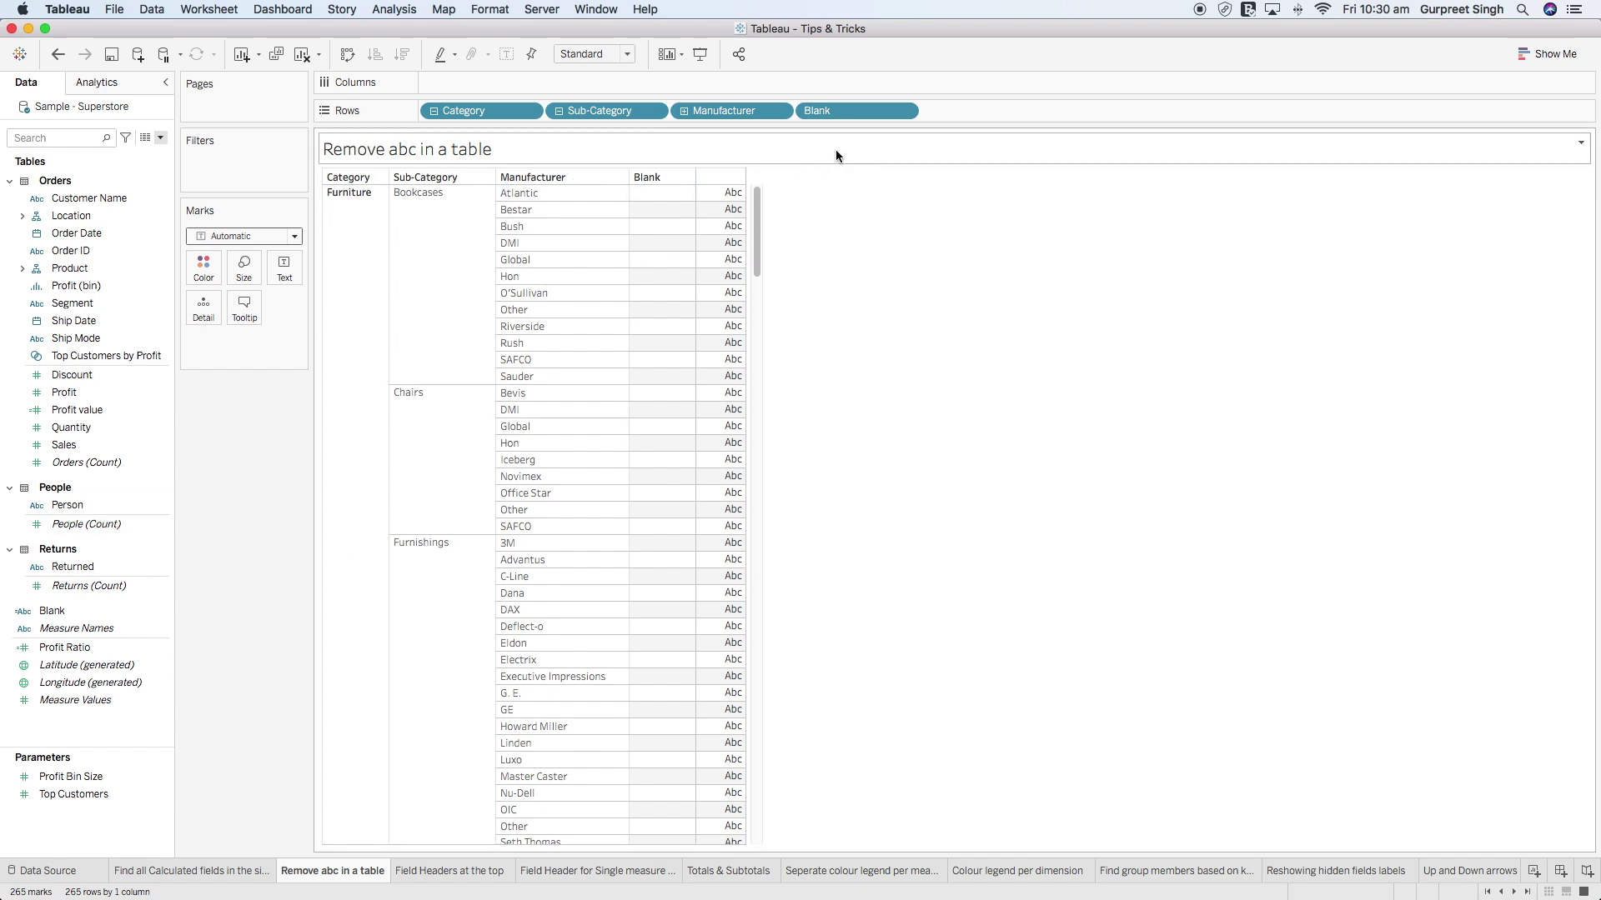
left_click(856, 113)
left_click_drag(856, 114, 285, 268)
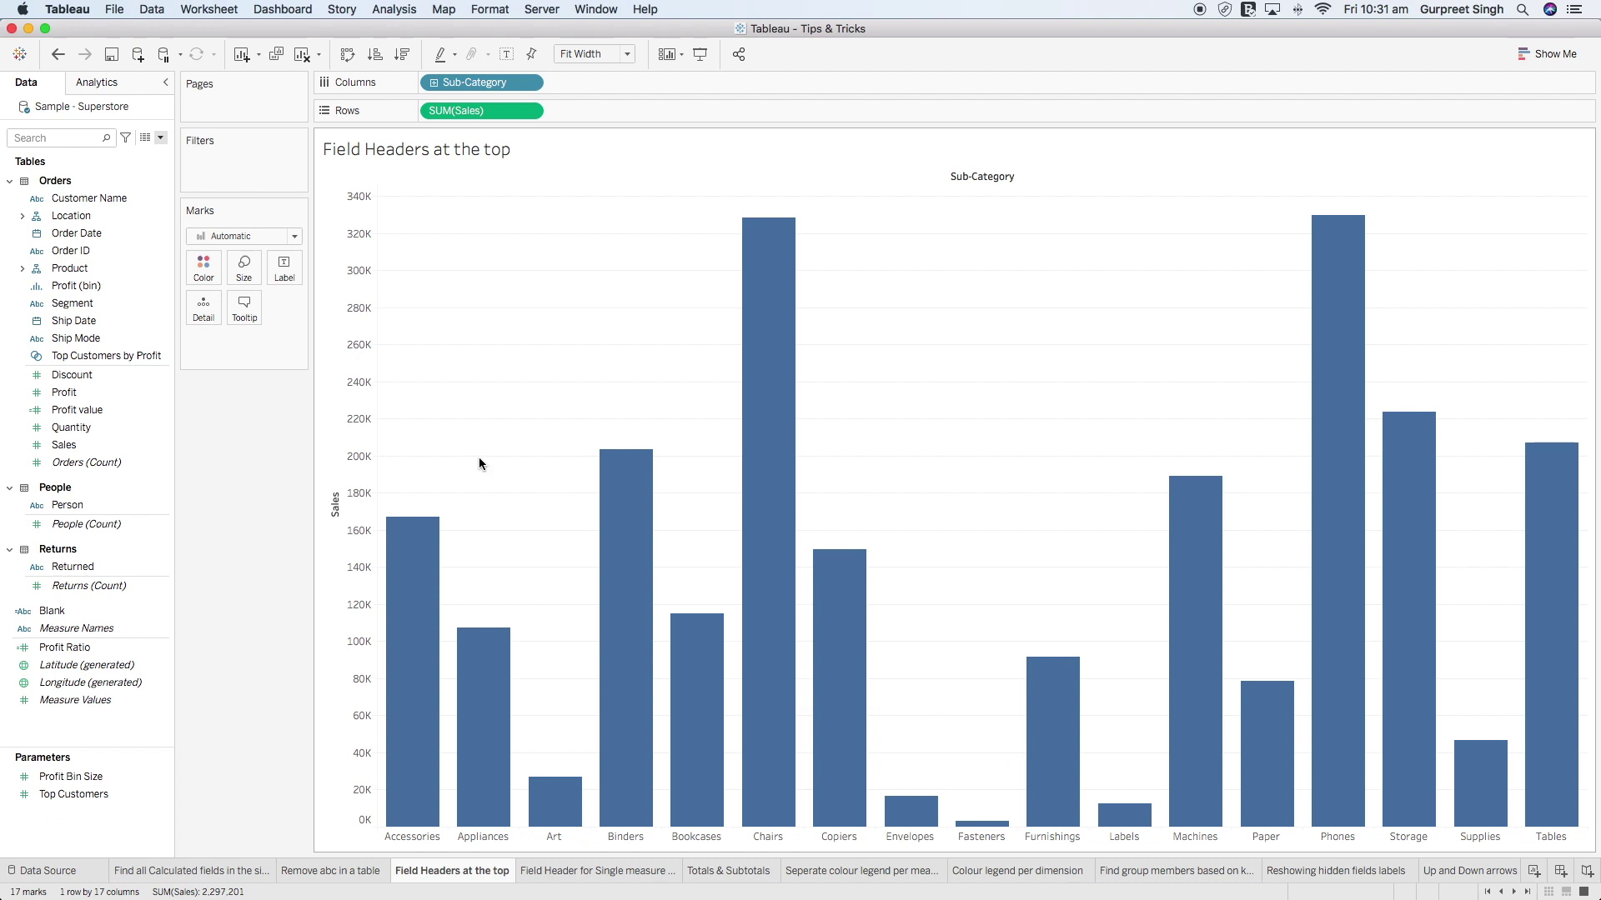
- In the bar chart's advanced table options, turn off showing the innermost level at the bottom when there is a vertical axis
left_click(402, 15)
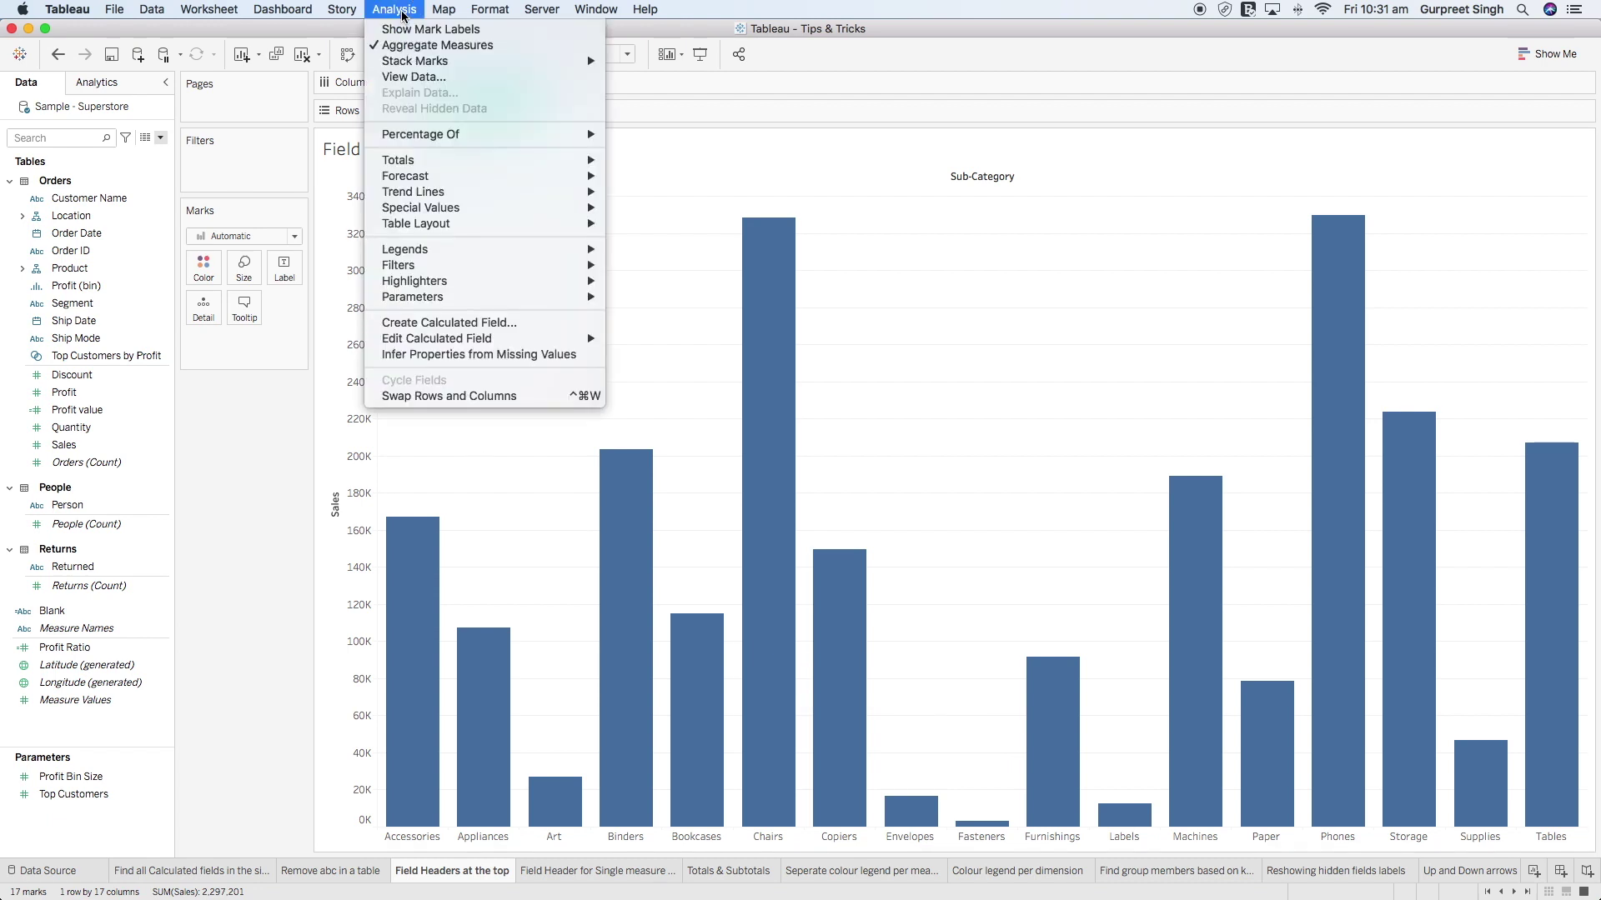
mouse_move(477, 227)
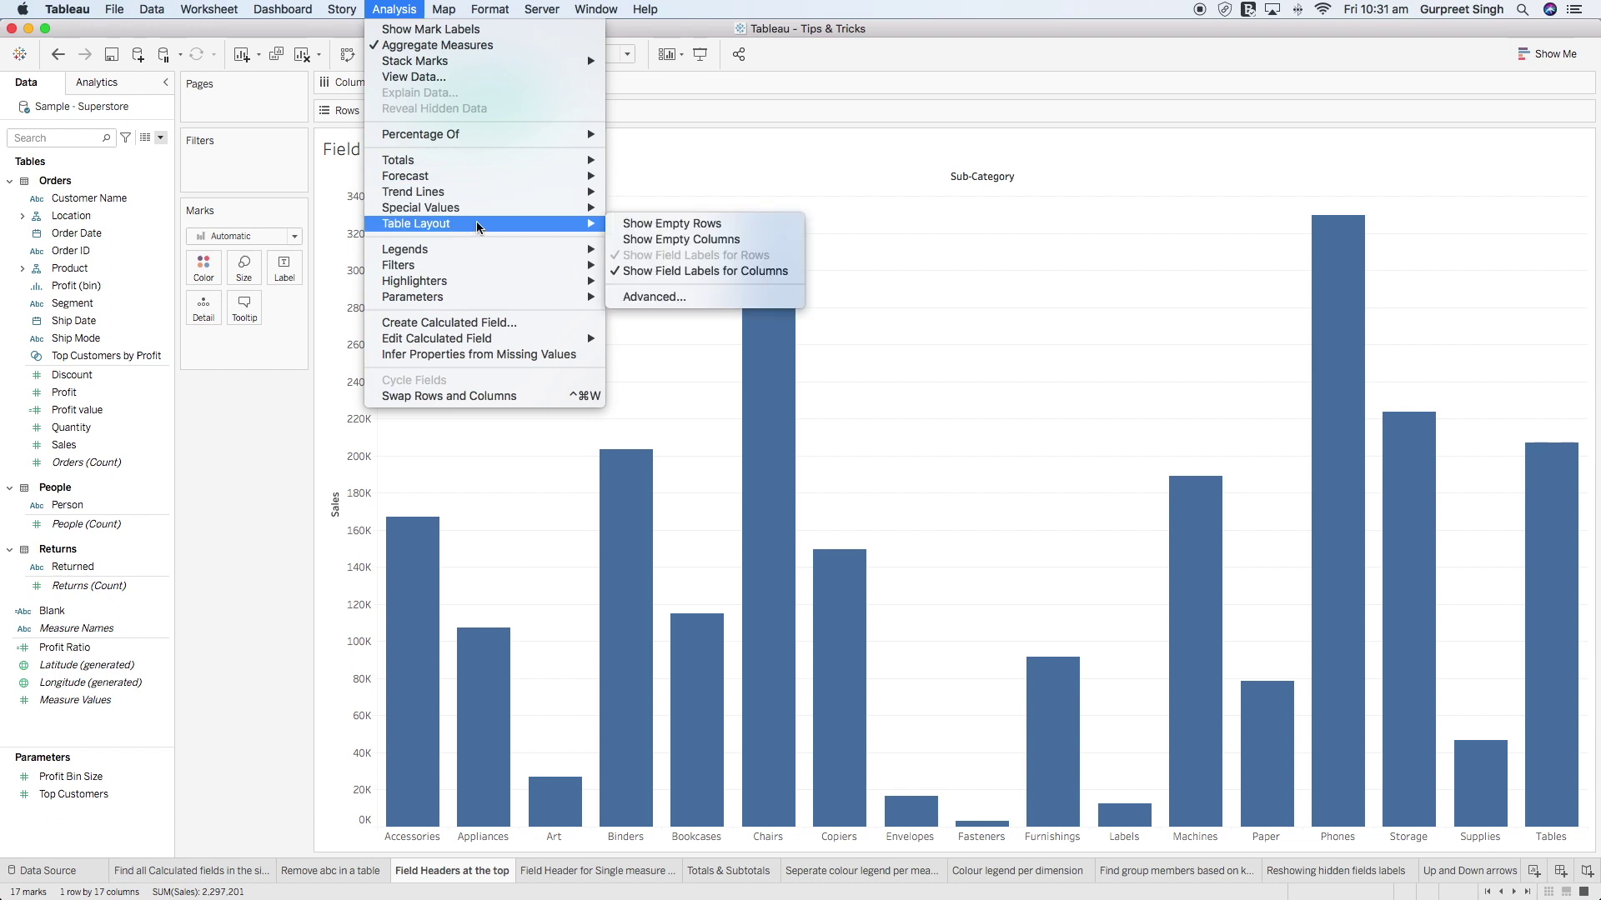
left_click(685, 297)
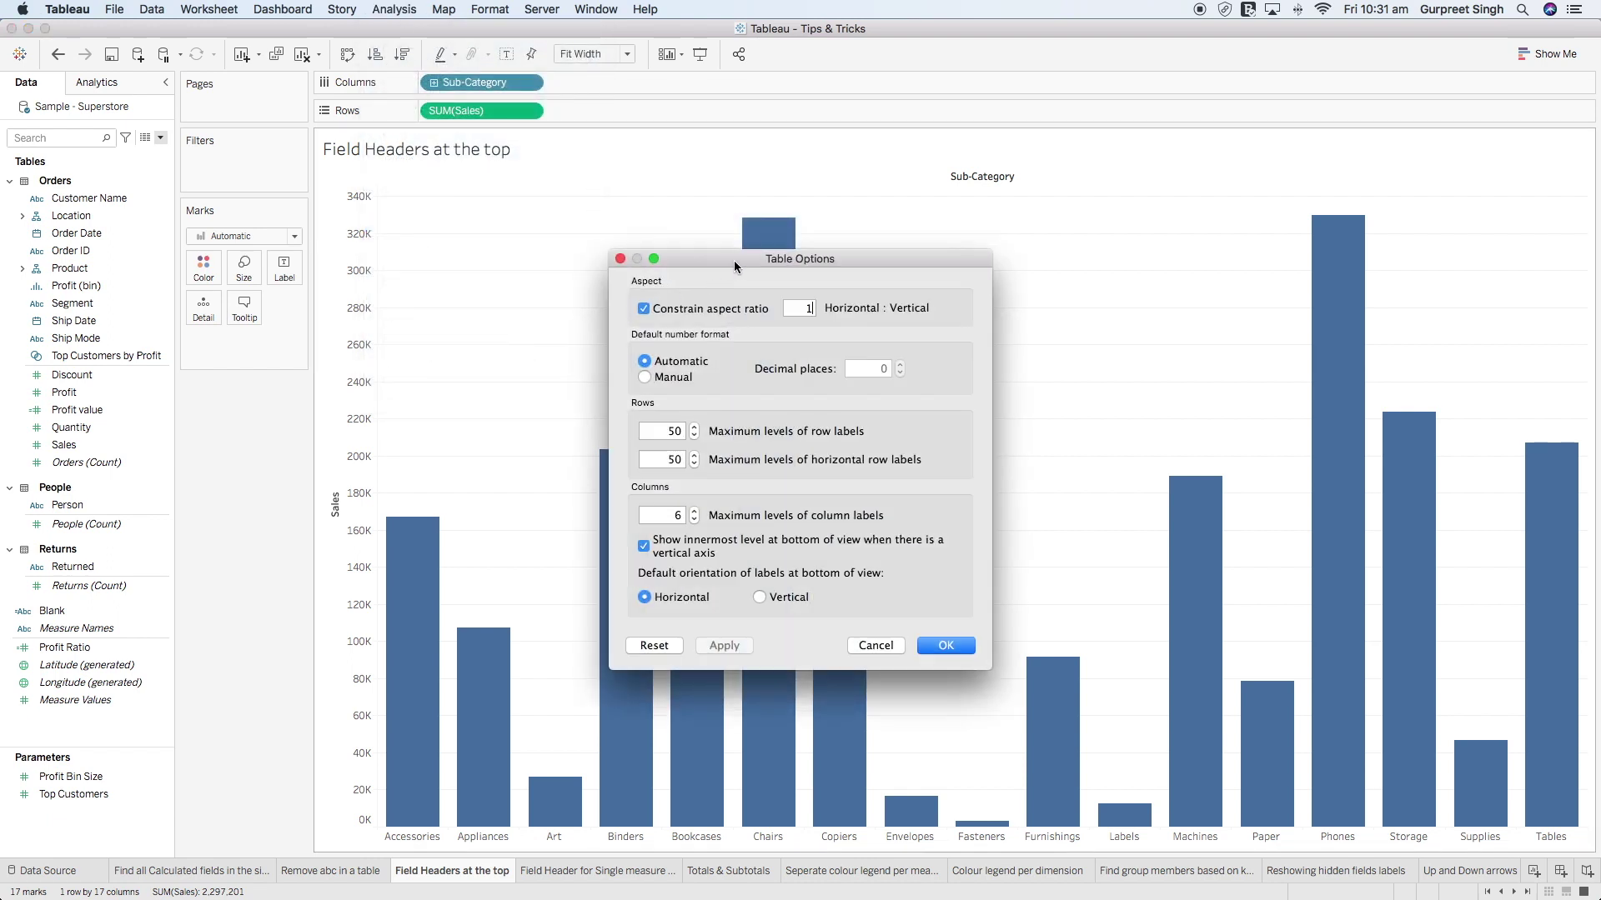
left_click_drag(735, 258, 640, 157)
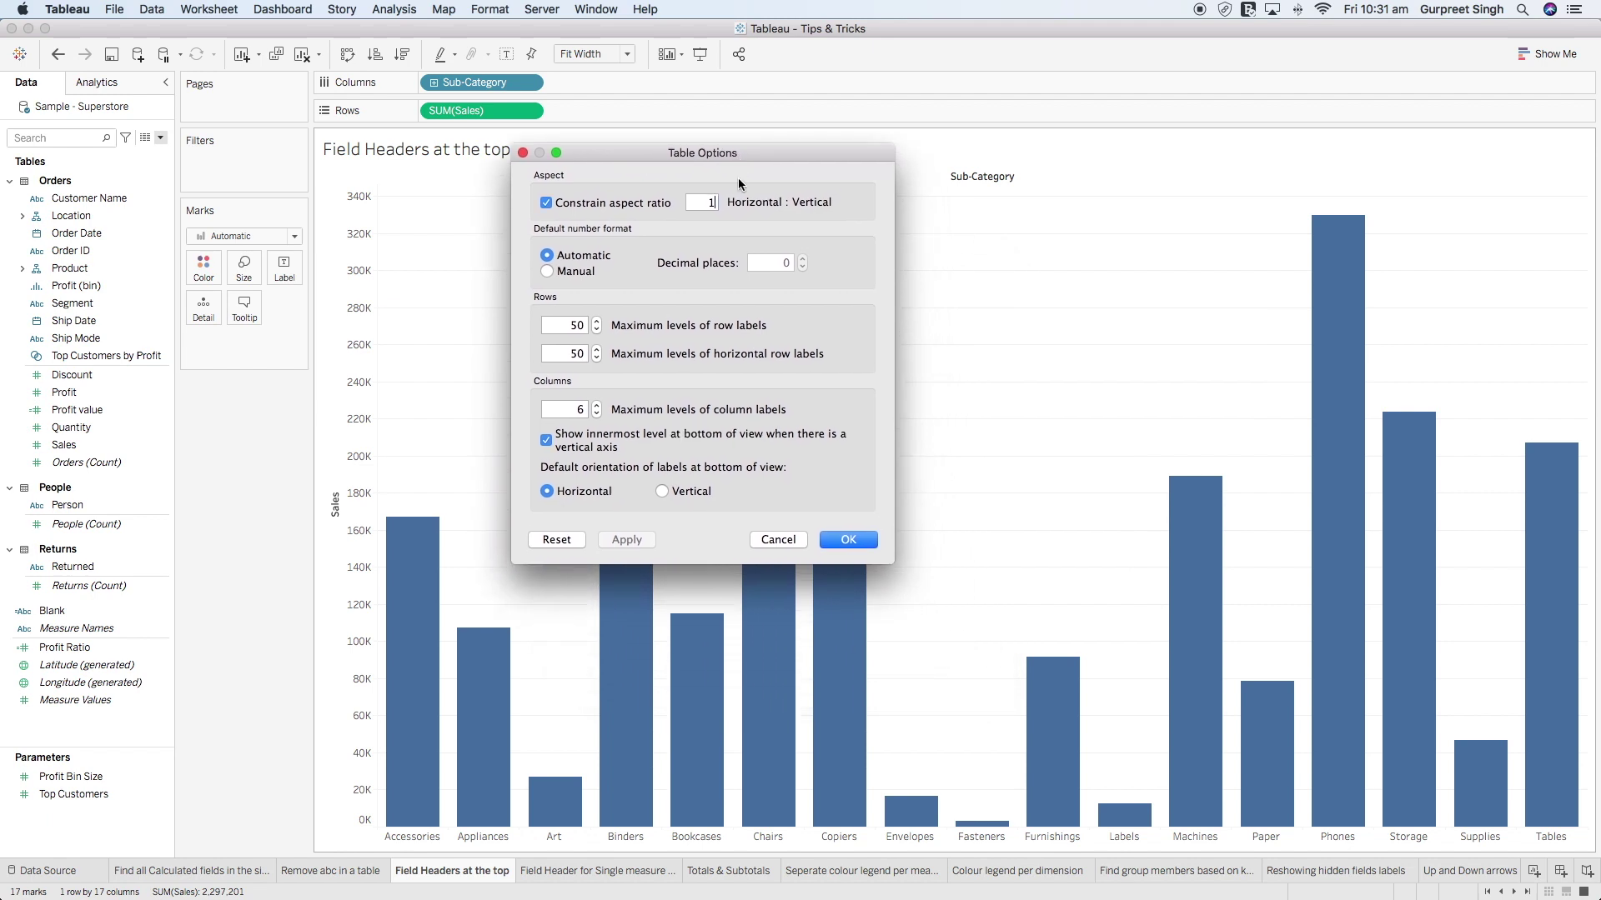
left_click(547, 441)
left_click(848, 540)
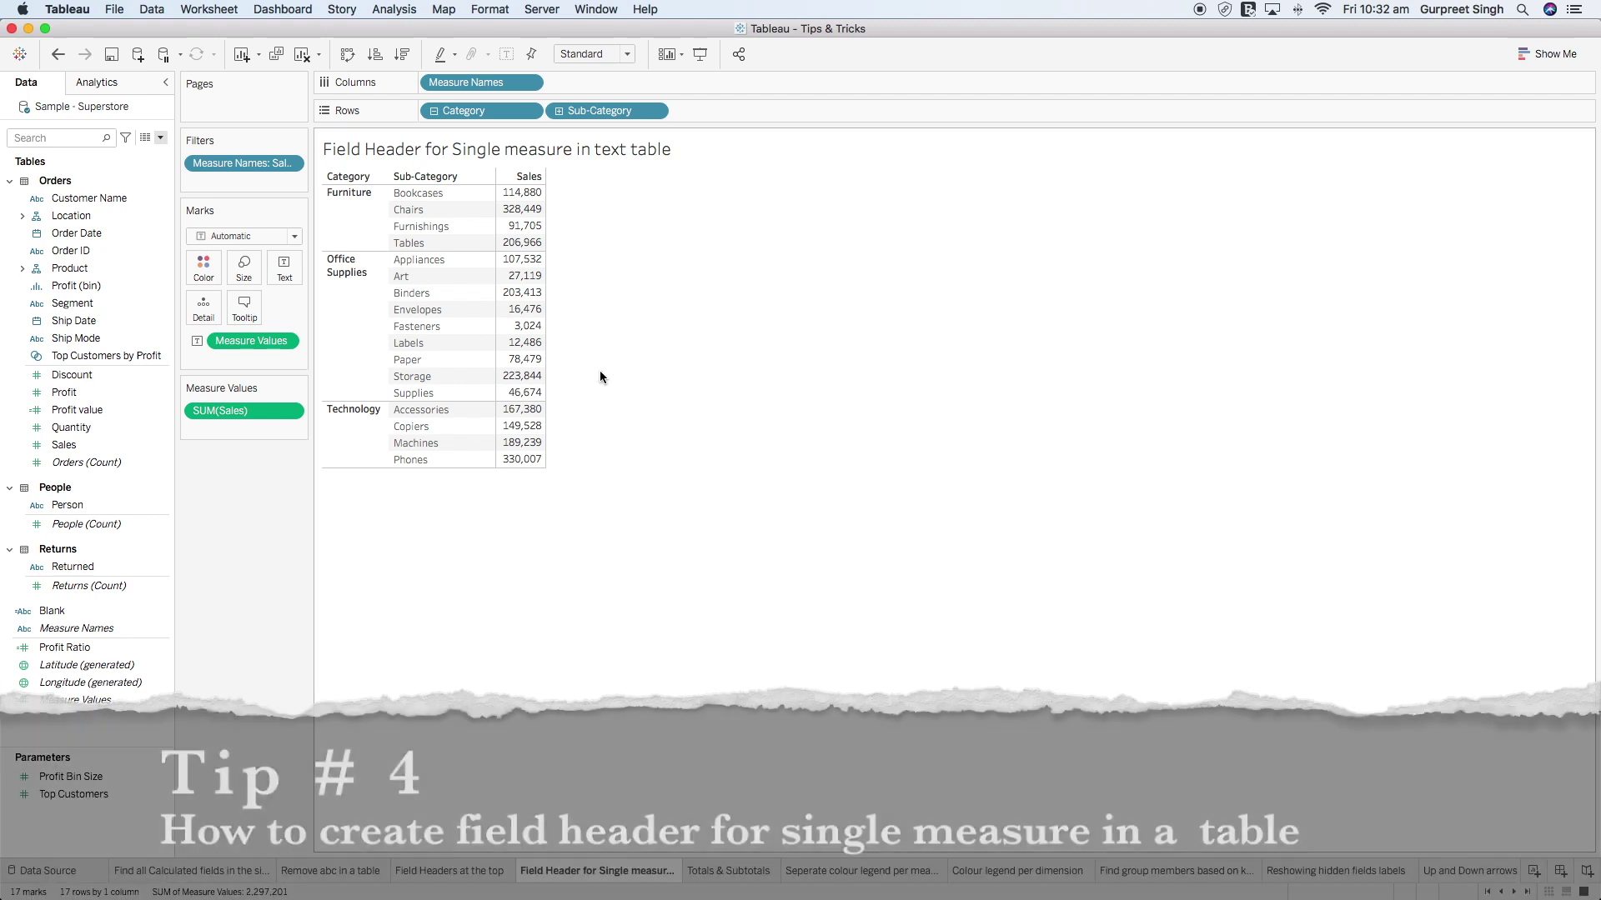
- Clear the single-measure sheet and place Category and Sub-Category on the rows
mouse_move(525, 195)
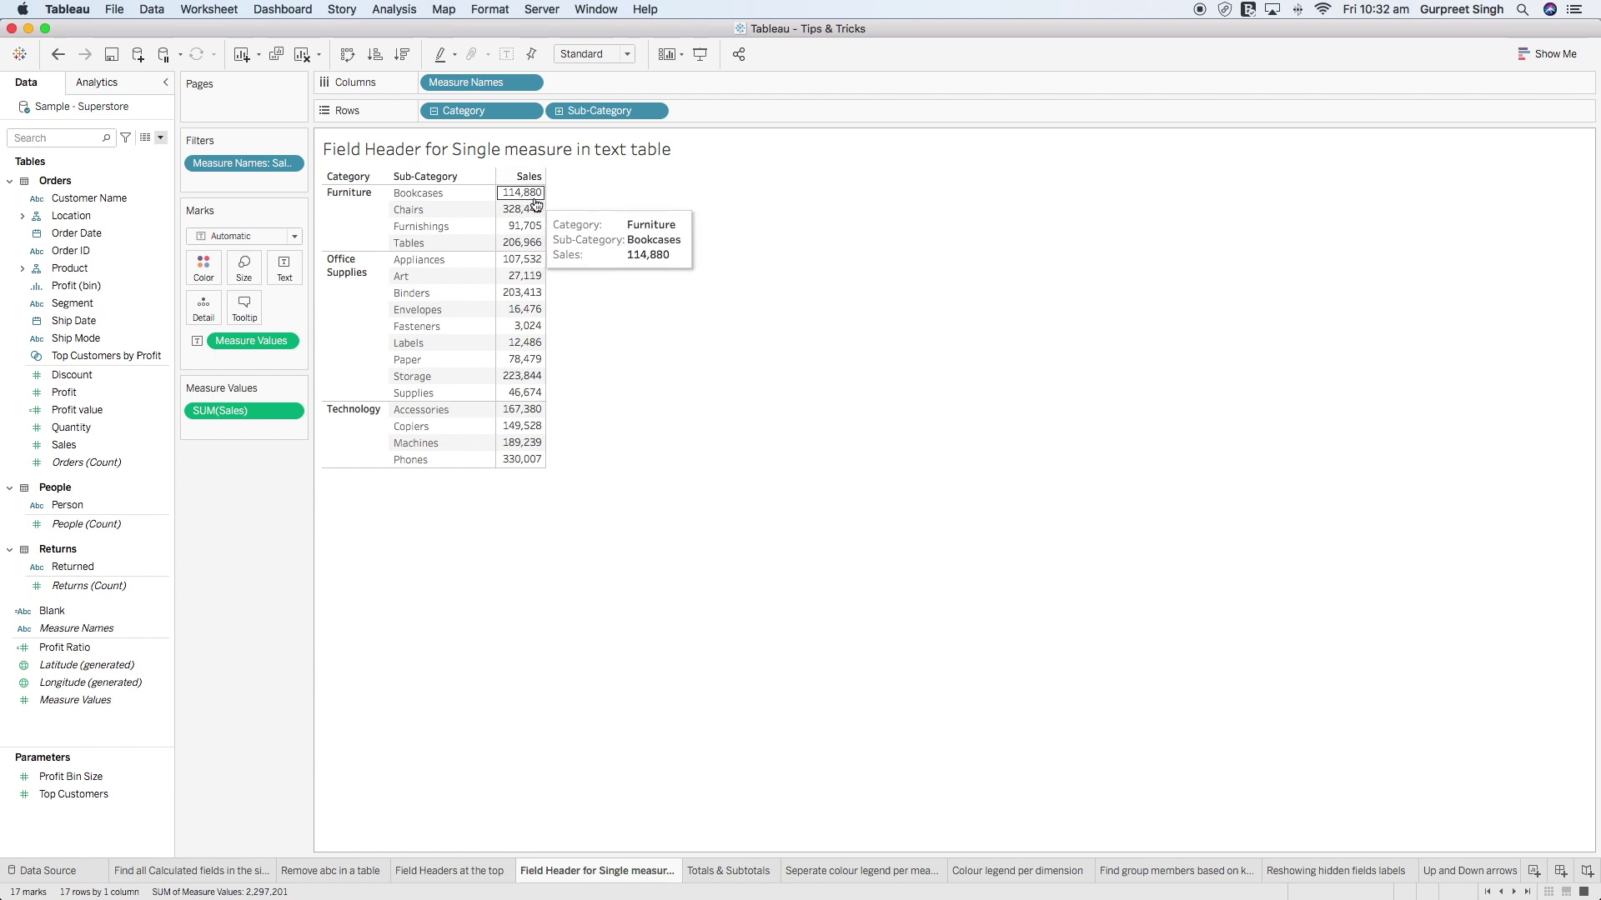
left_click(300, 56)
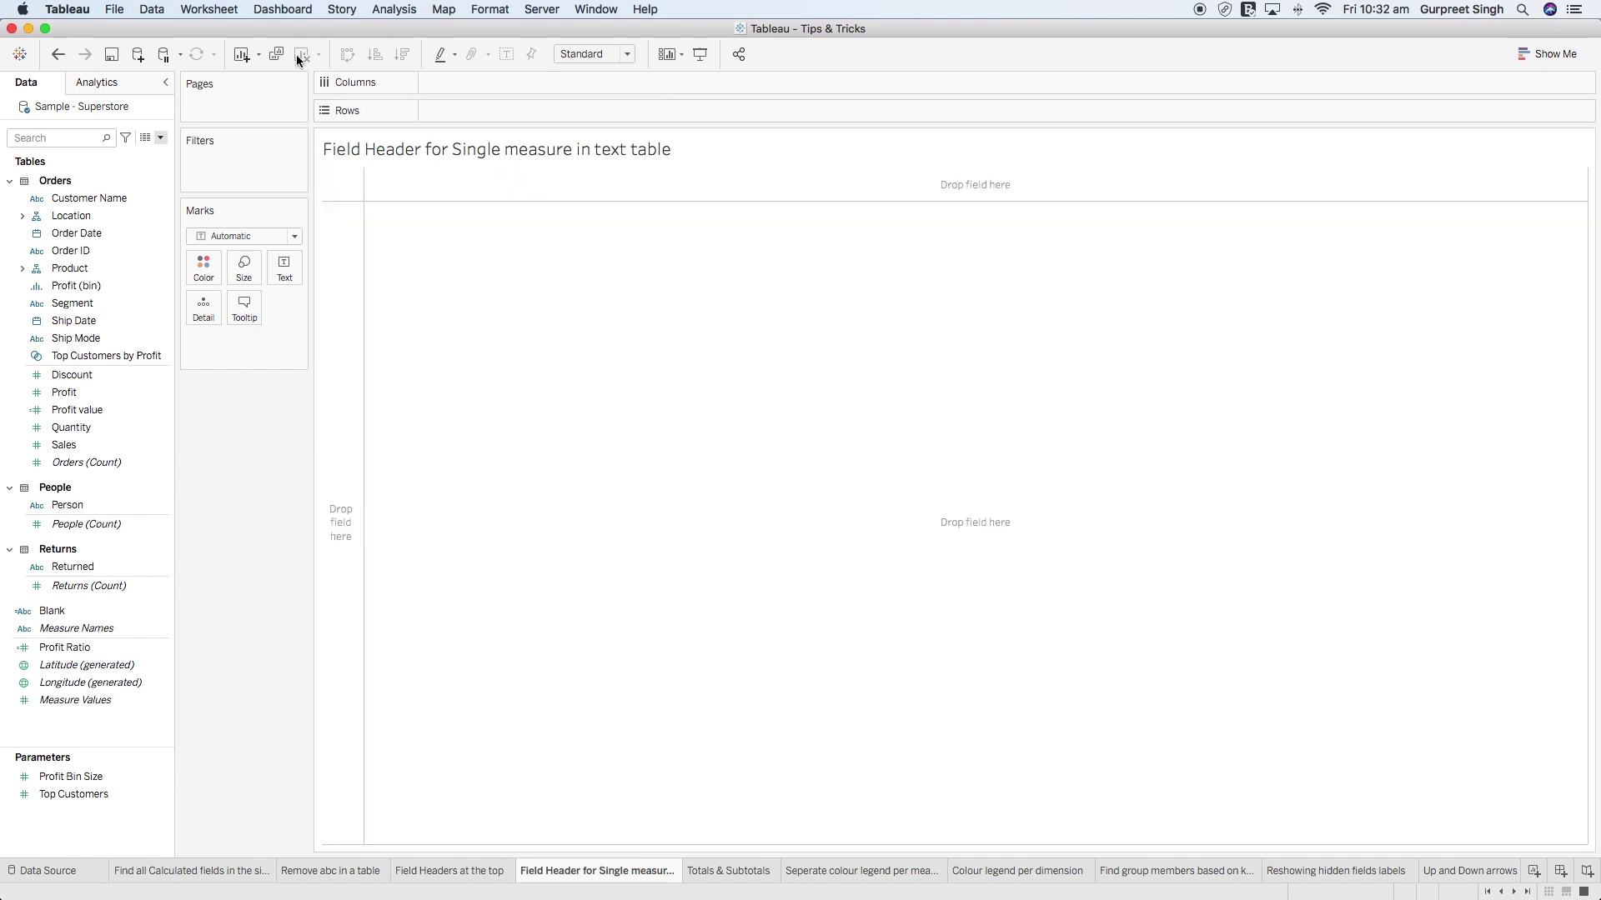
left_click(94, 271)
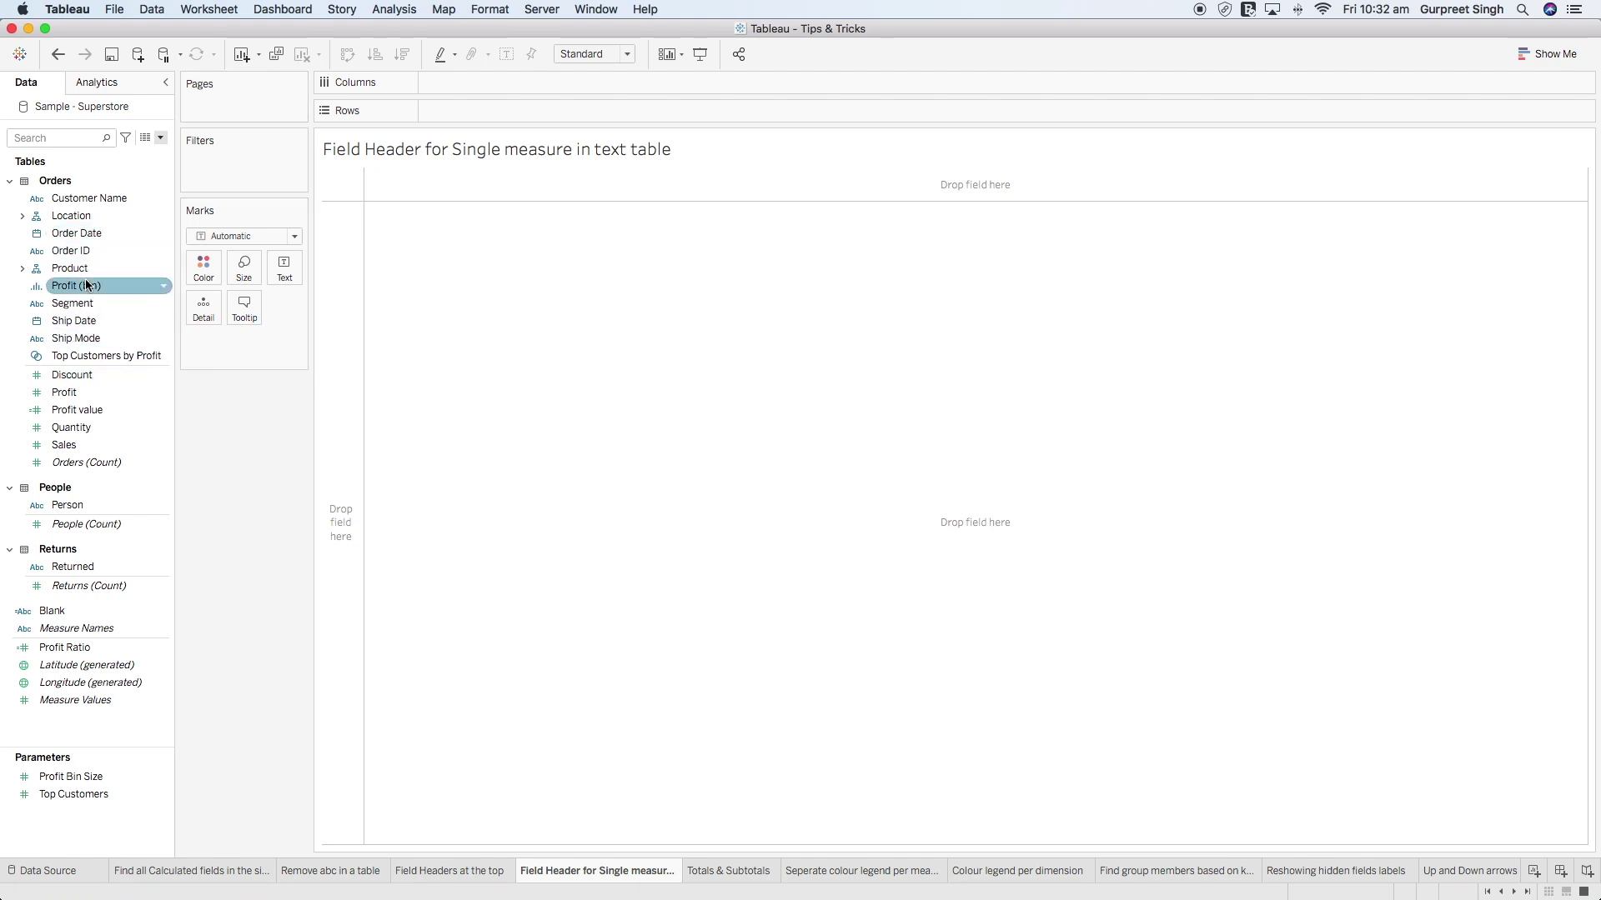
left_click(22, 270)
left_click_drag(87, 303, 508, 114)
left_click_drag(84, 286, 424, 118)
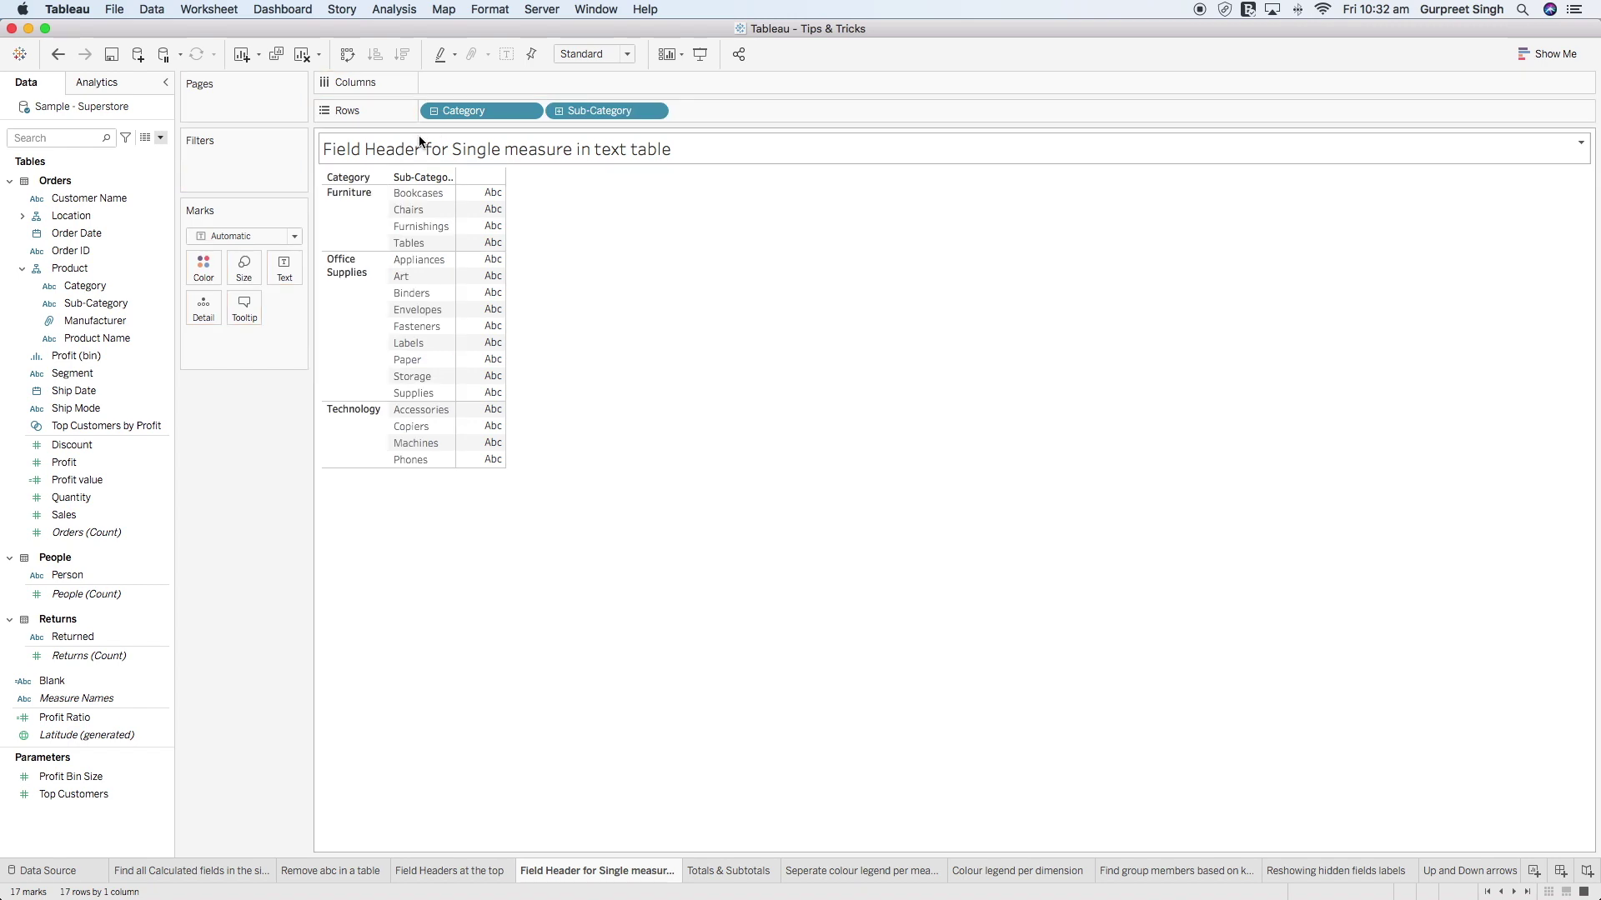
- Add the Sales and Profit measures to the table and exclude Profit through the Measure Names filter
double_click(65, 516)
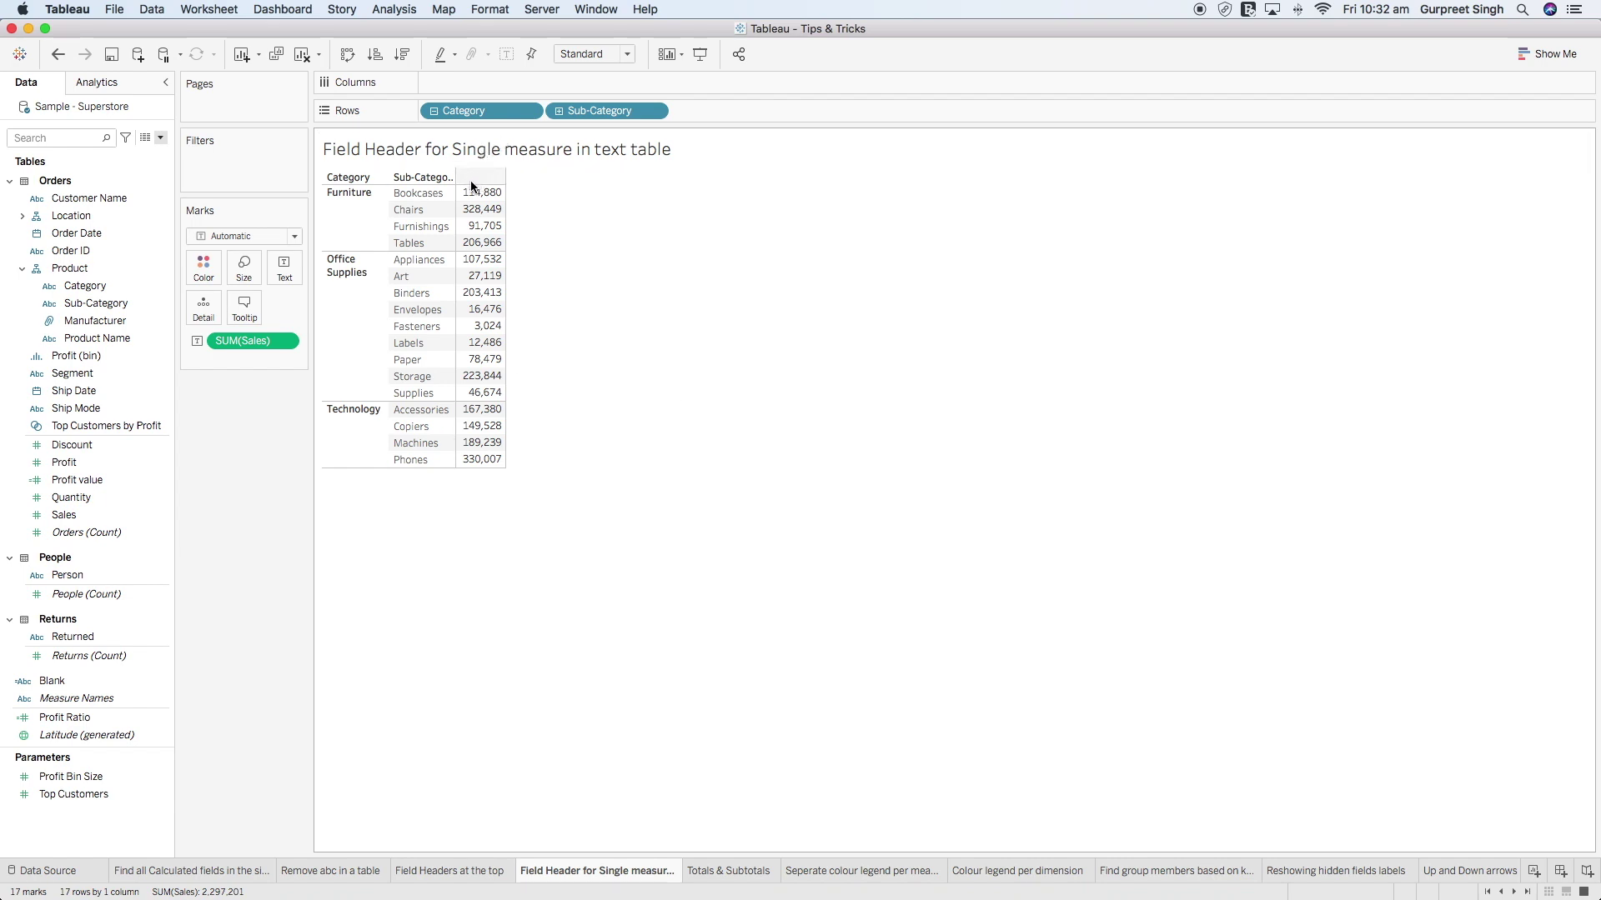
double_click(86, 464)
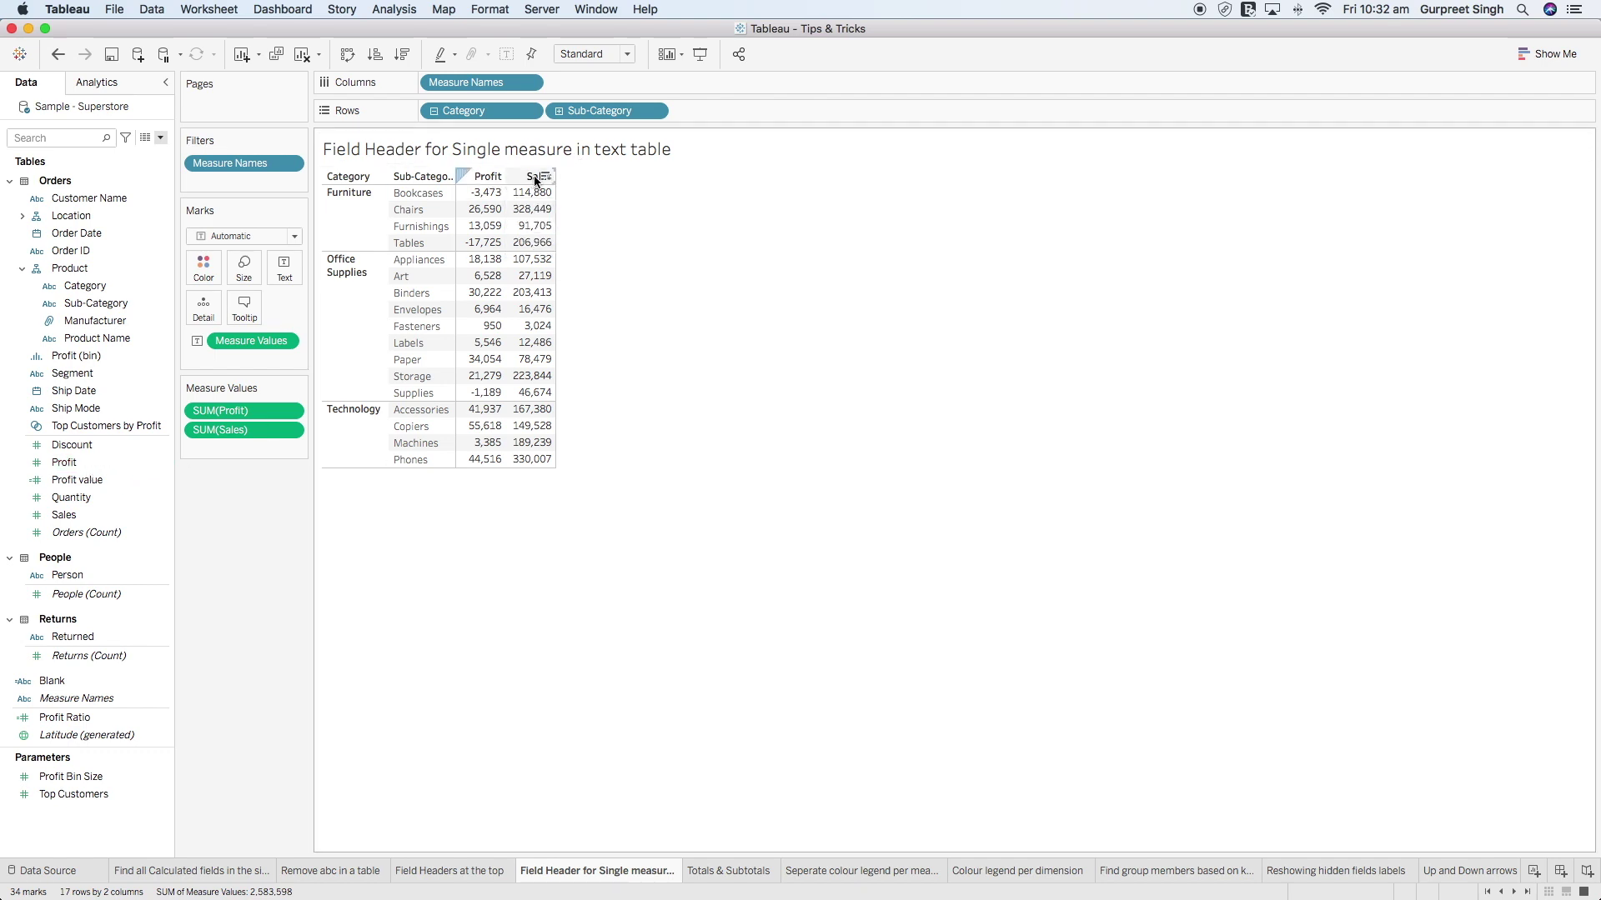
left_click(290, 165)
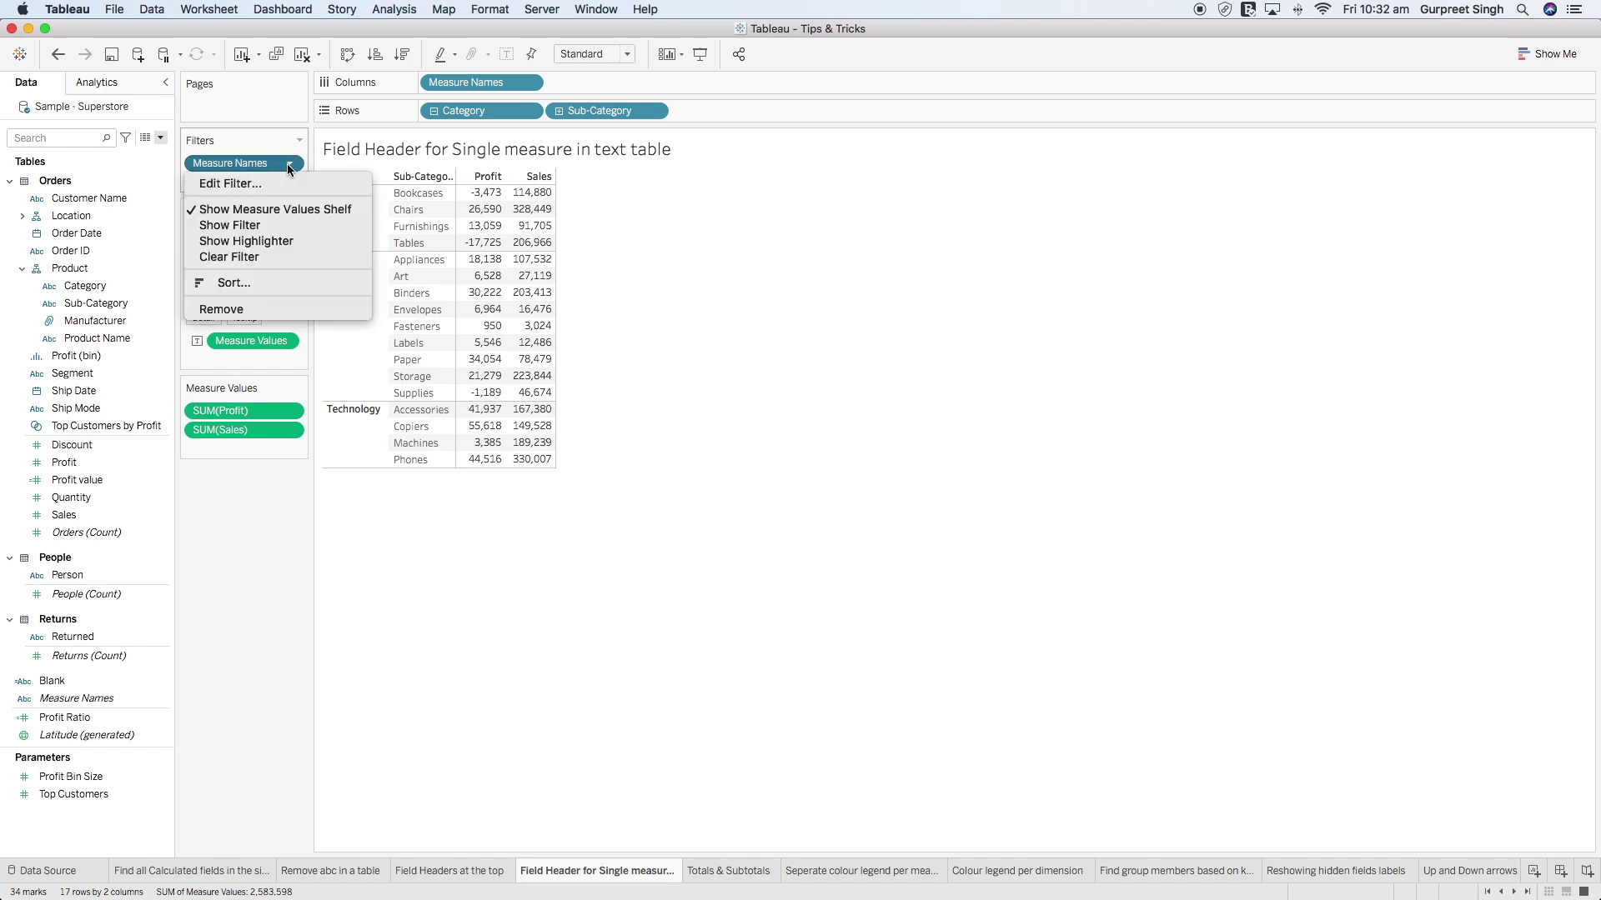
left_click(258, 187)
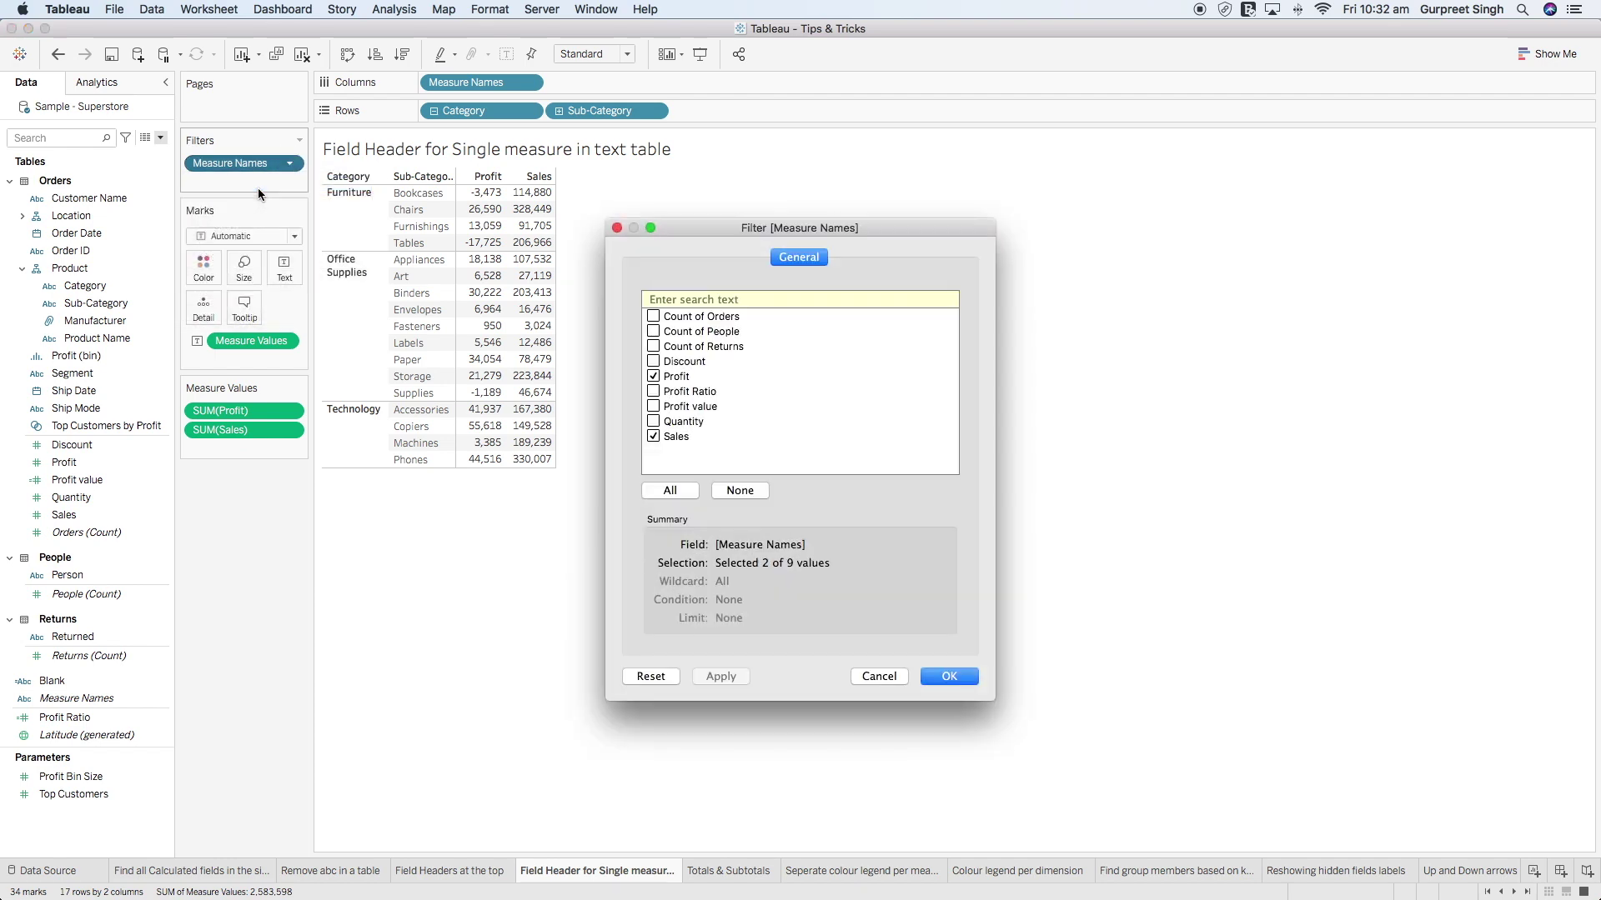
left_click(653, 377)
left_click(951, 676)
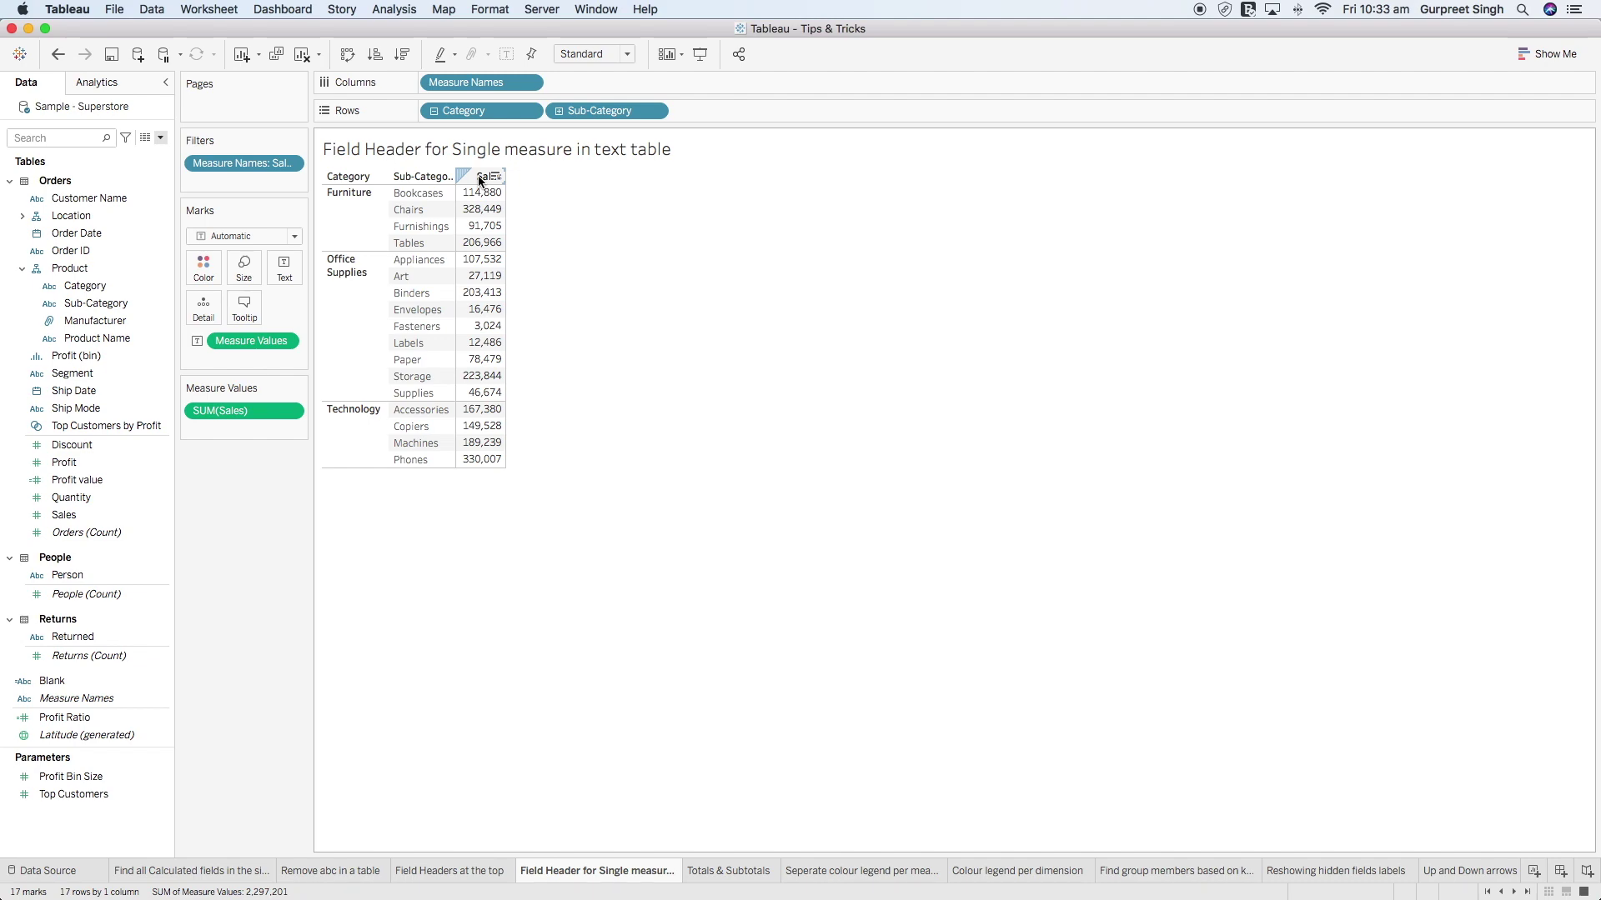
- On the "Totals & Subtotals" sheet, add totals to the table of sales by Region, Category and Sub-Category
left_click(715, 871)
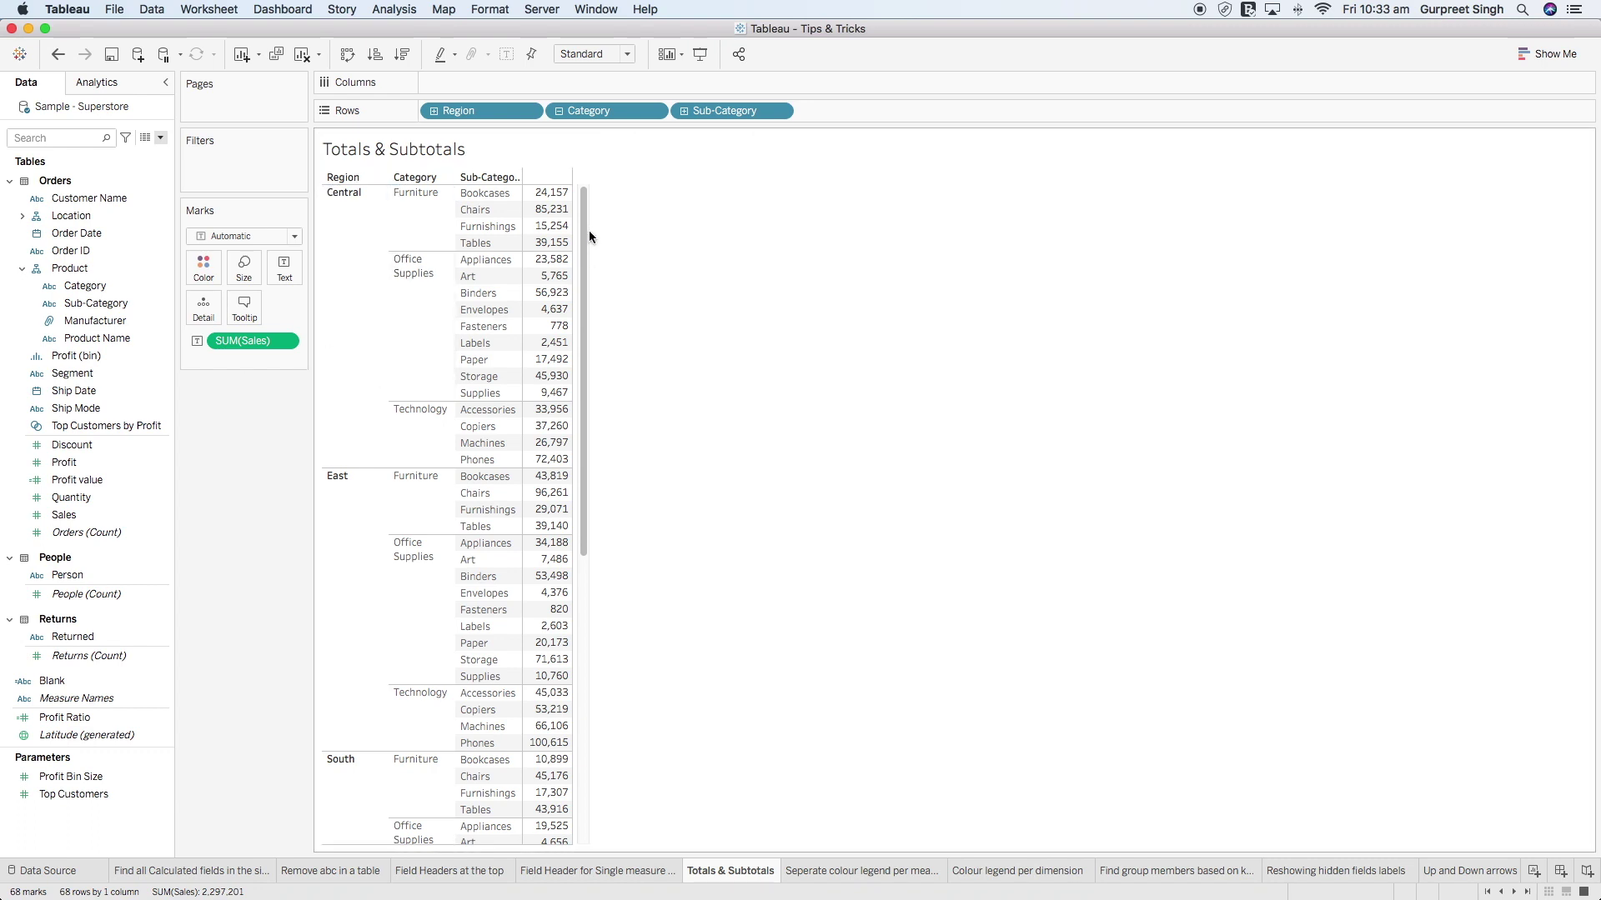
mouse_move(563, 208)
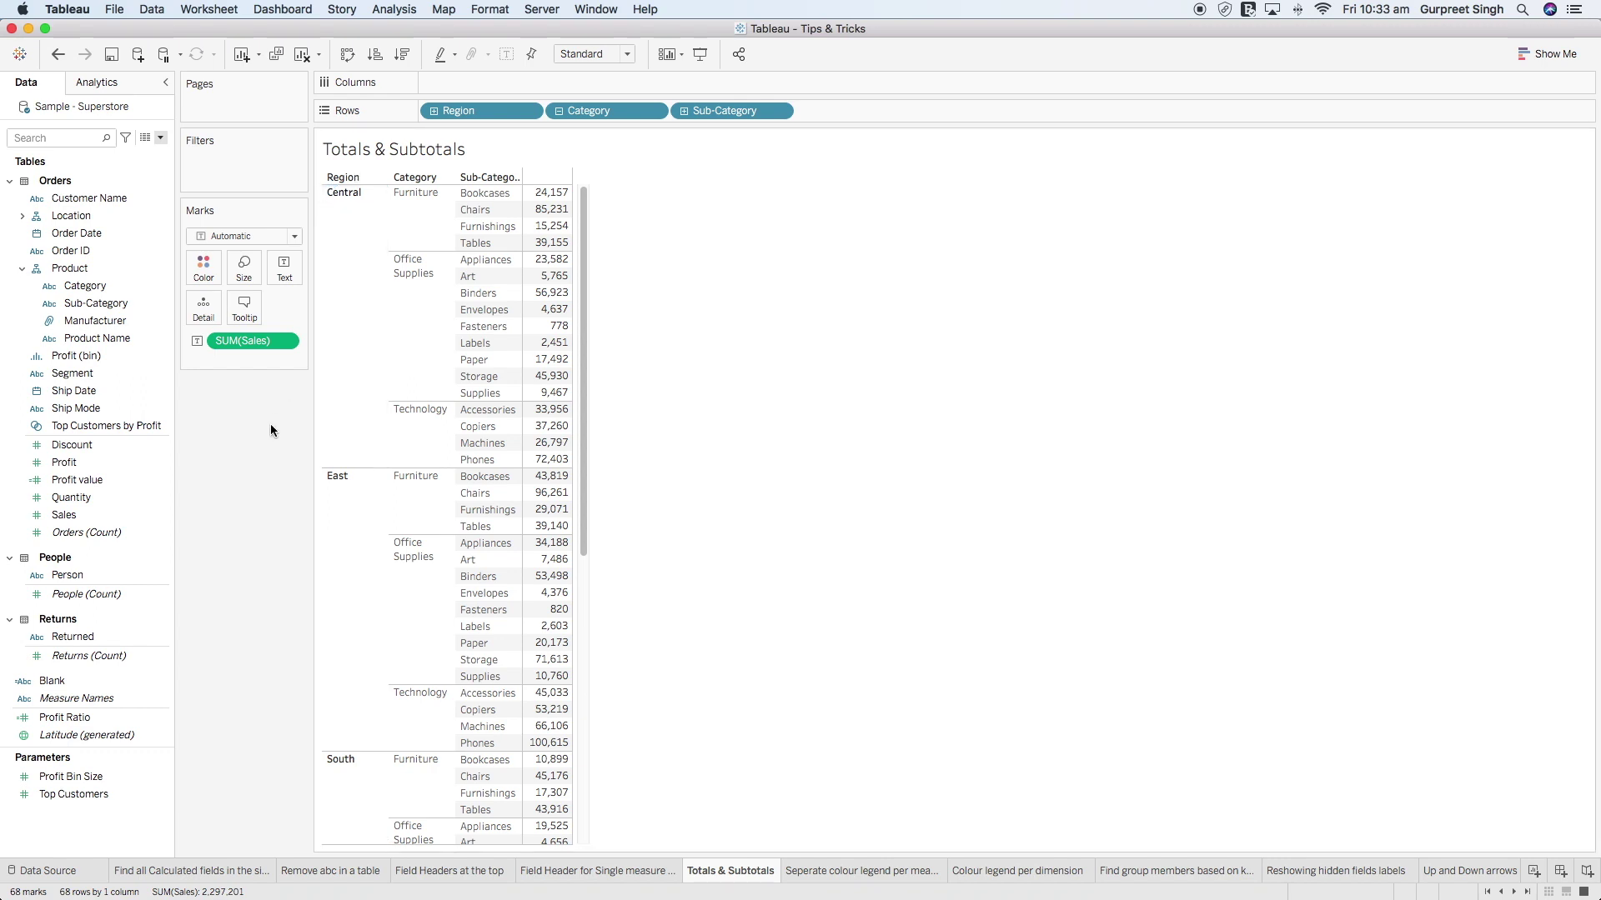
left_click(97, 82)
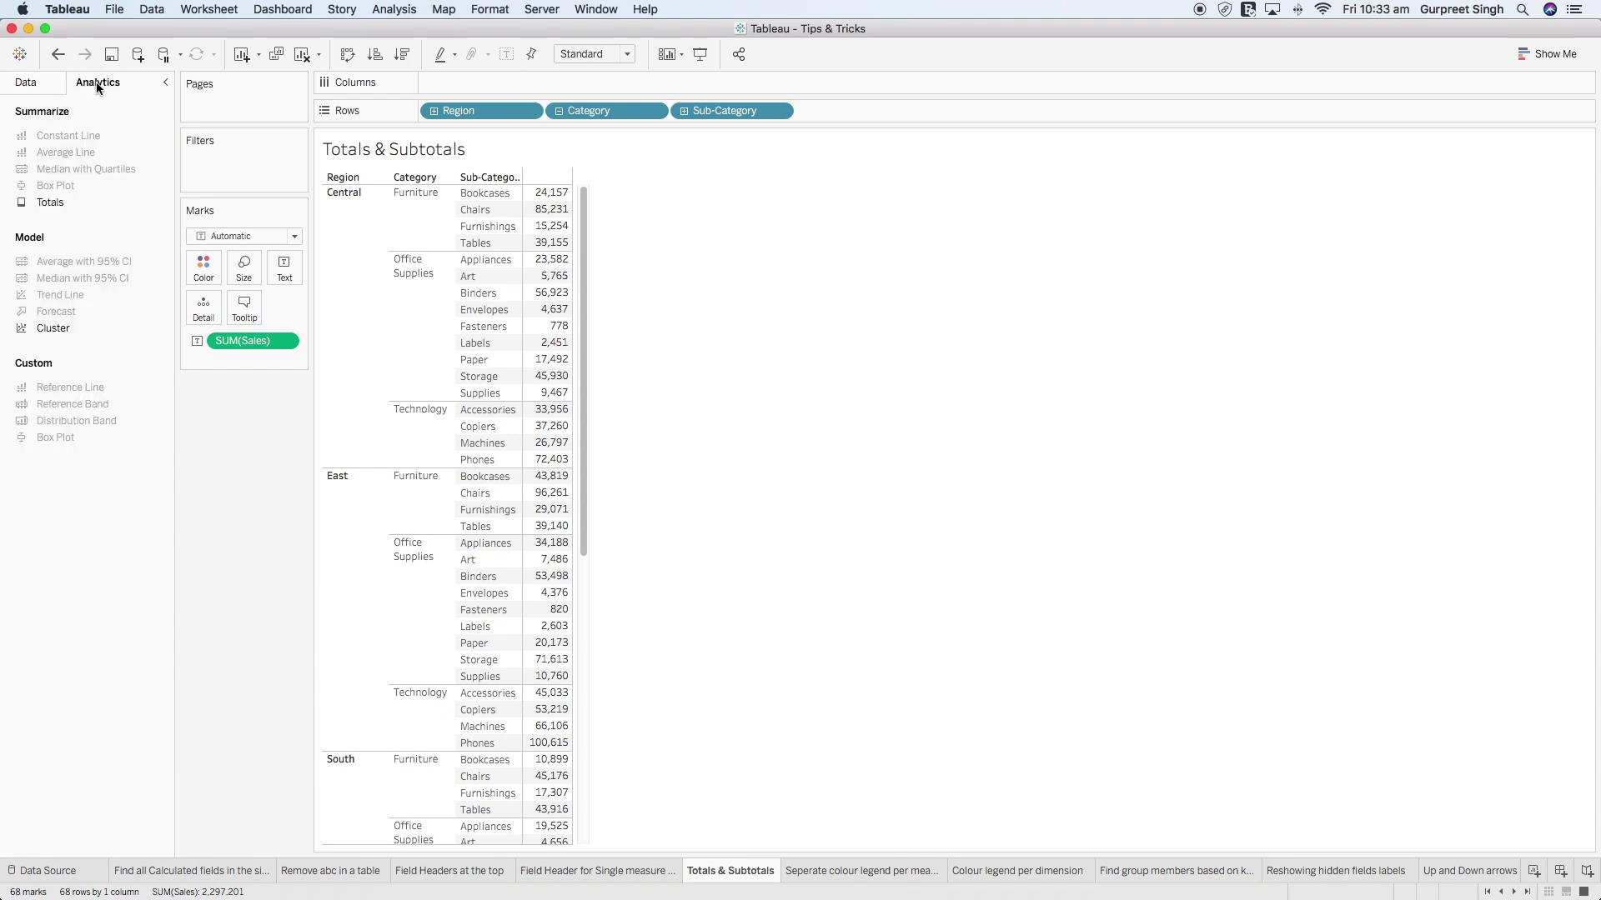
double_click(56, 202)
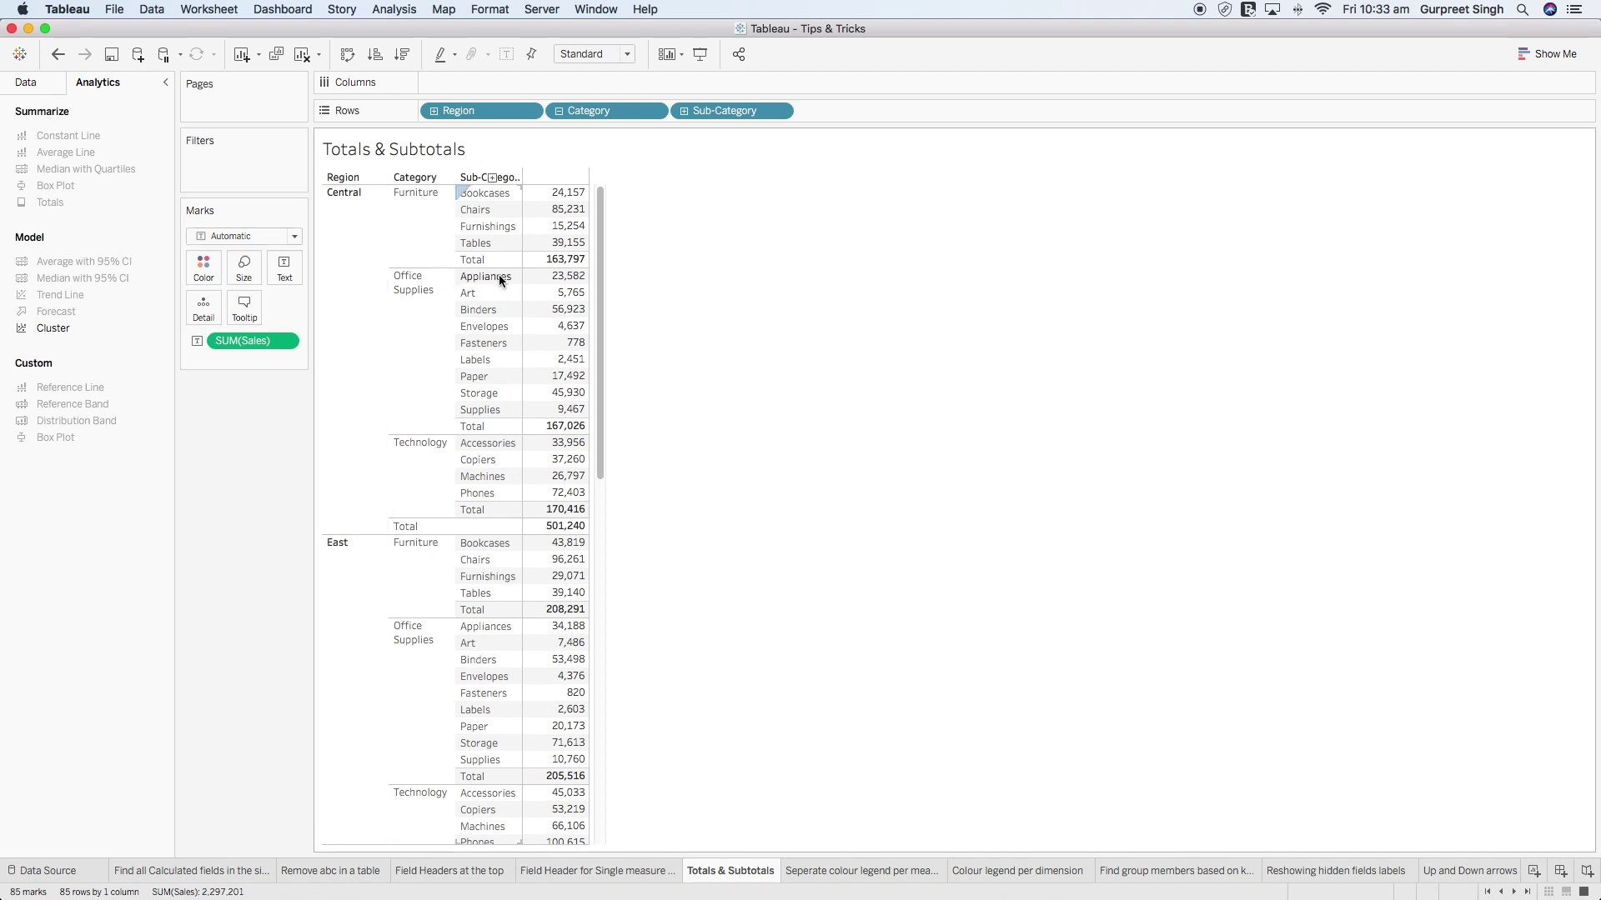
mouse_move(567, 266)
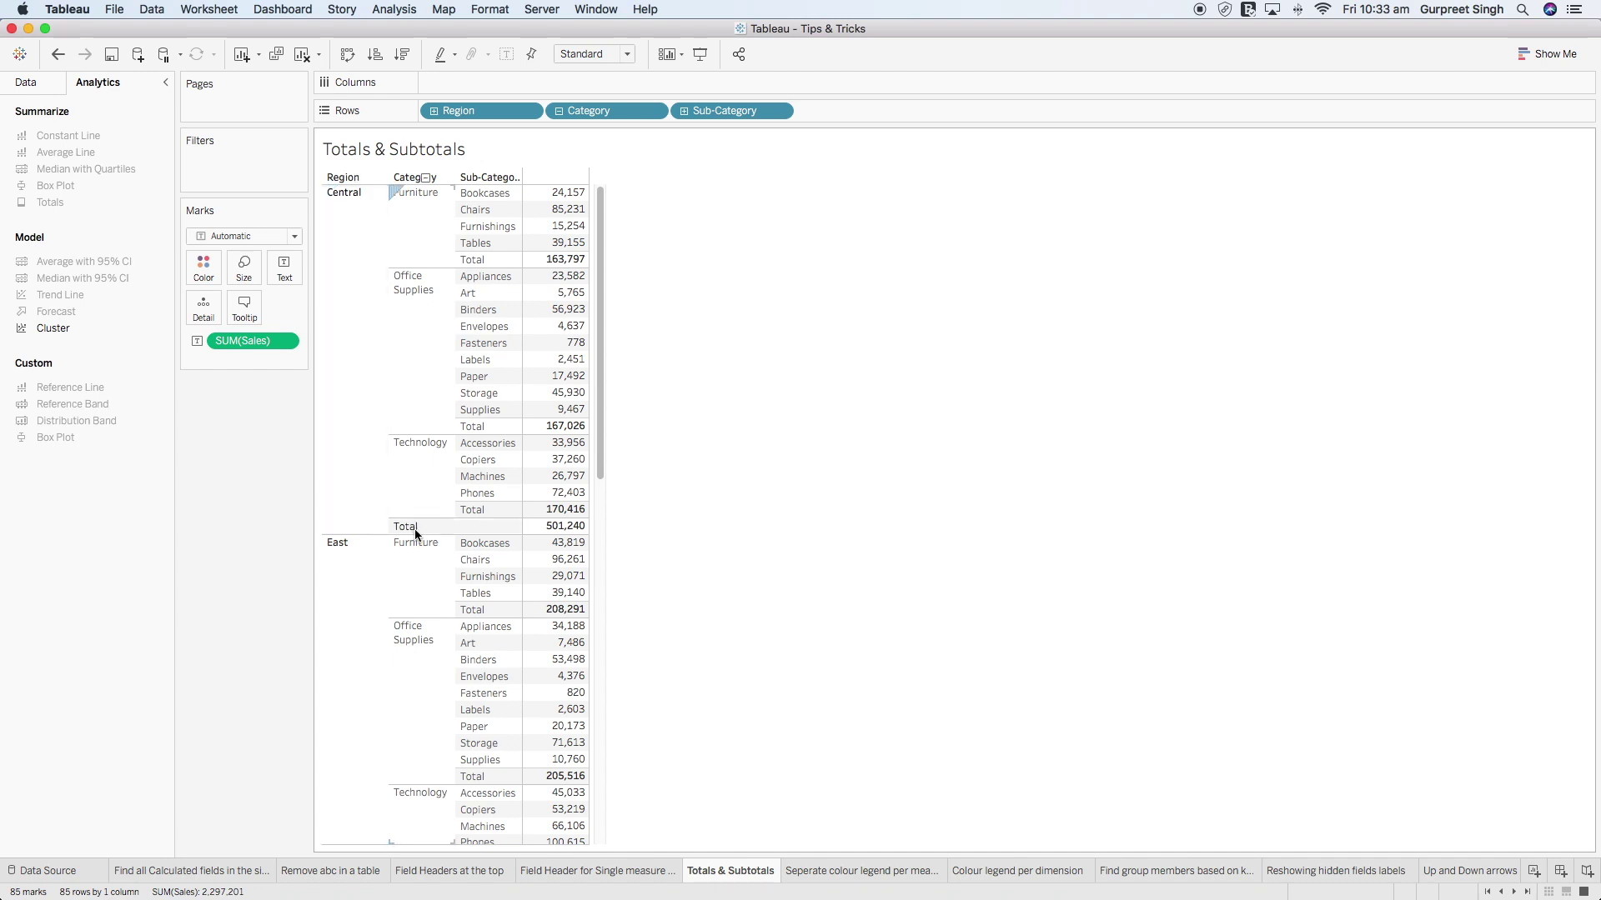
- Check the subtotals and grand total down to the end of the table, and undo the added totals
mouse_move(556, 533)
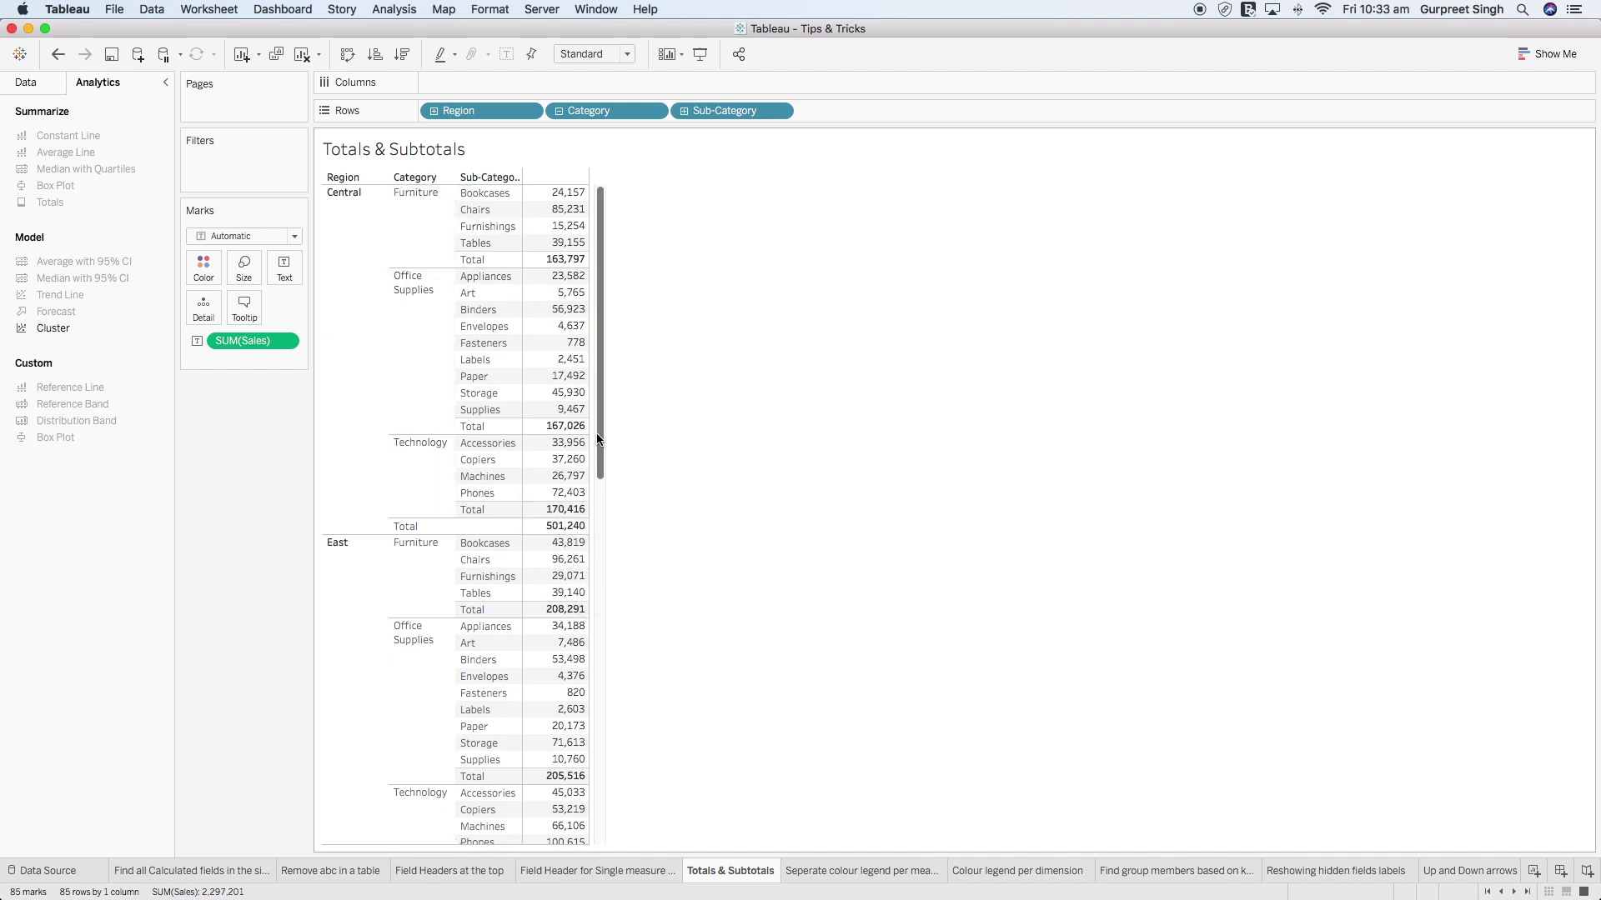
left_click_drag(600, 439, 602, 832)
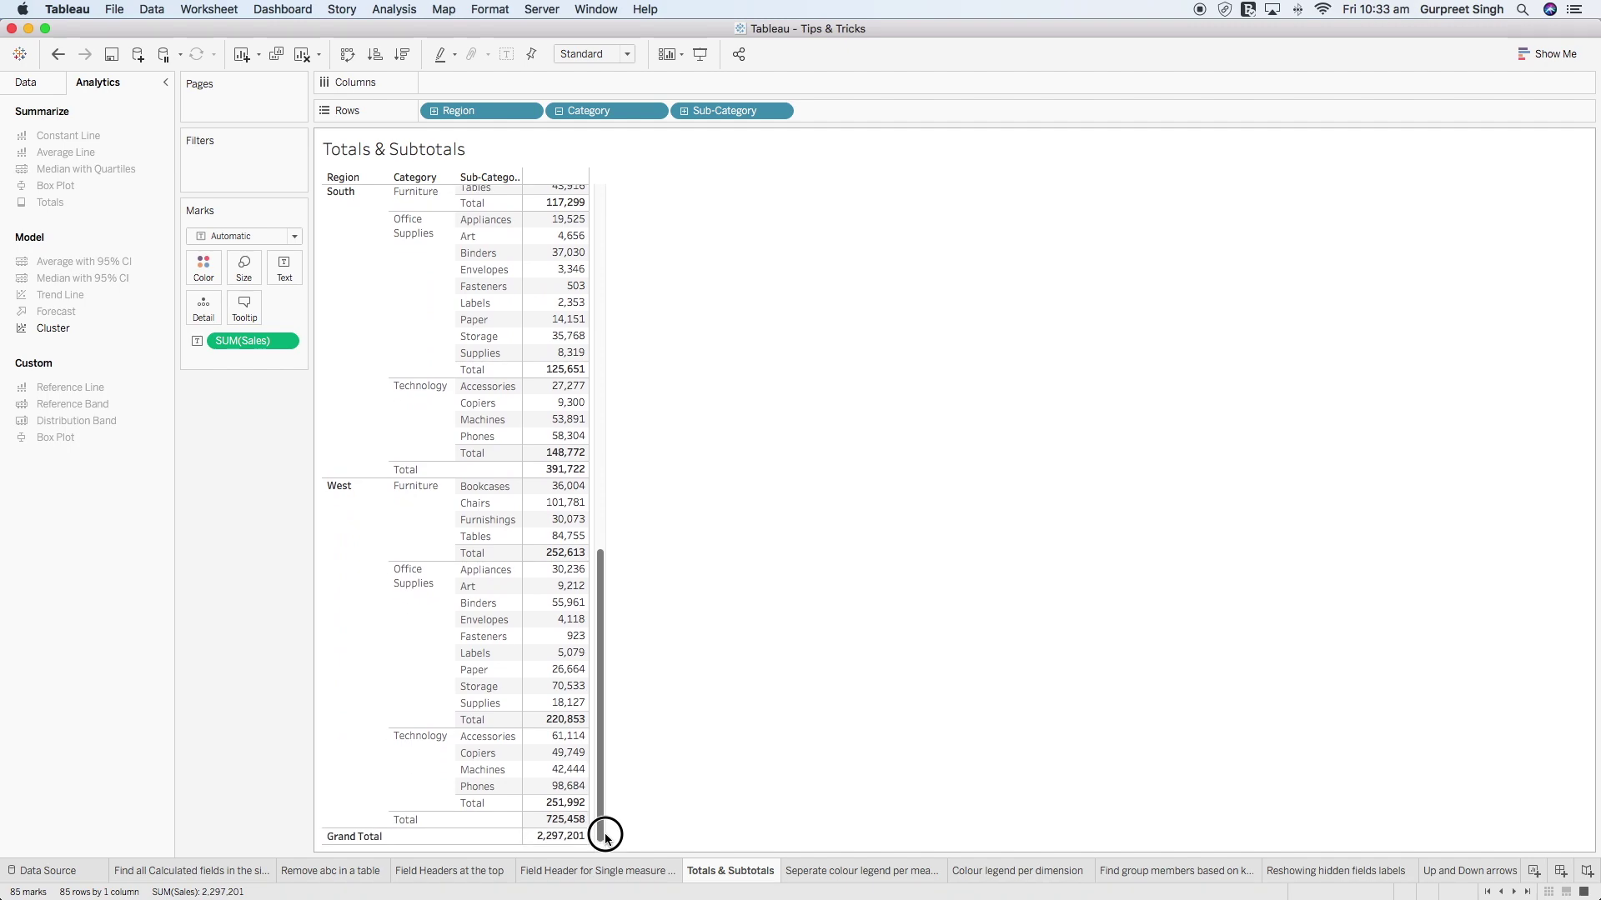
mouse_move(585, 842)
left_click_drag(600, 827, 615, 427)
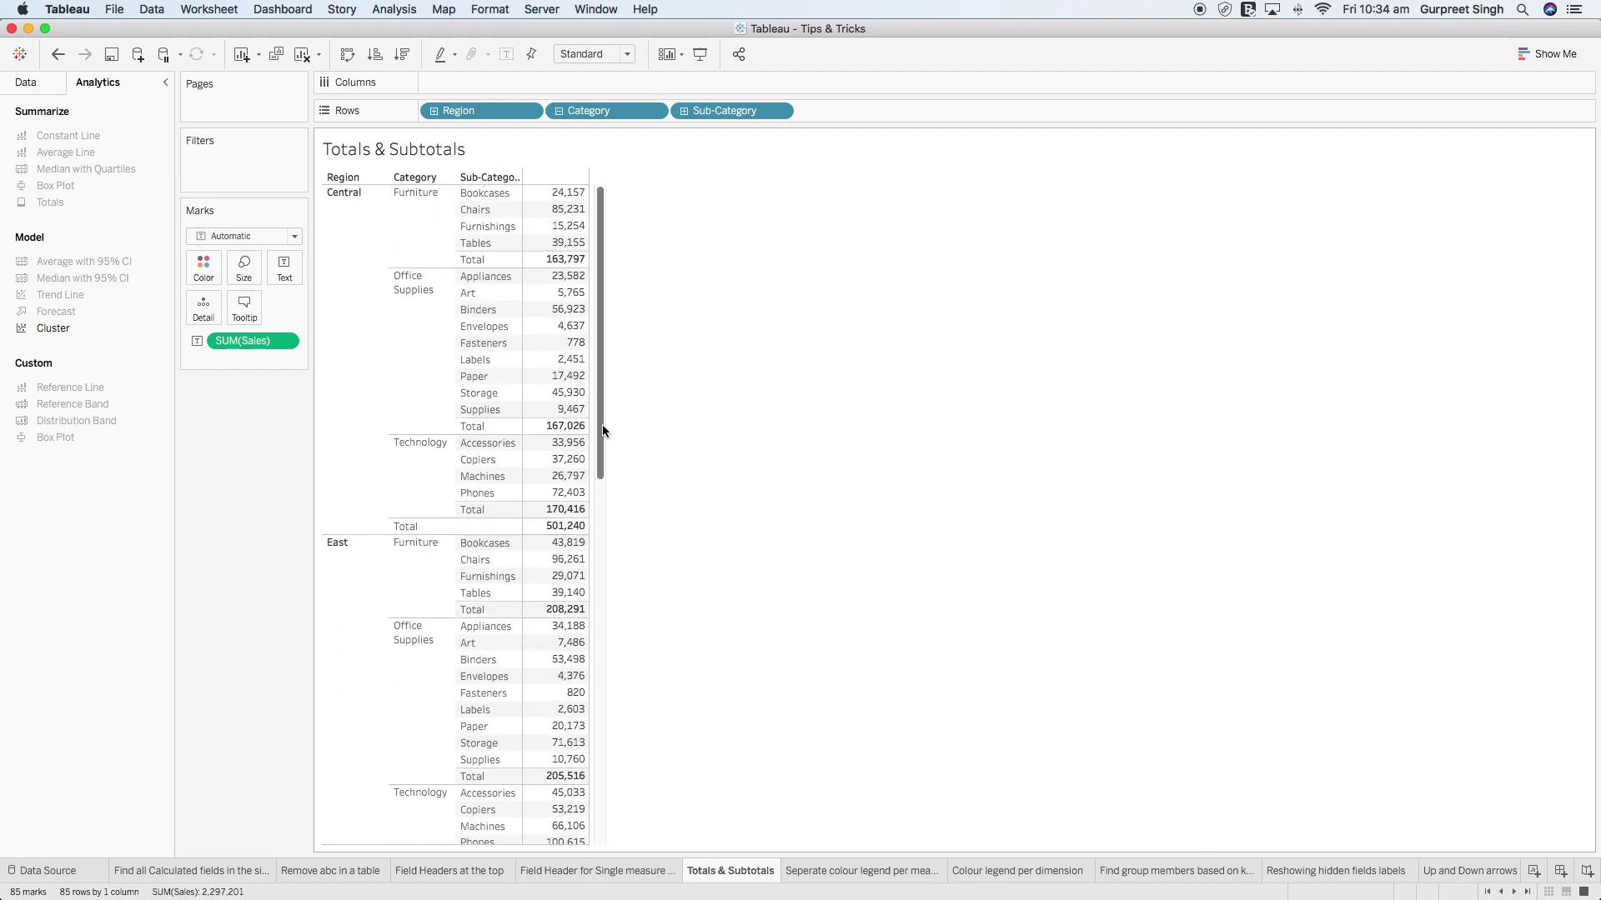
left_click(59, 55)
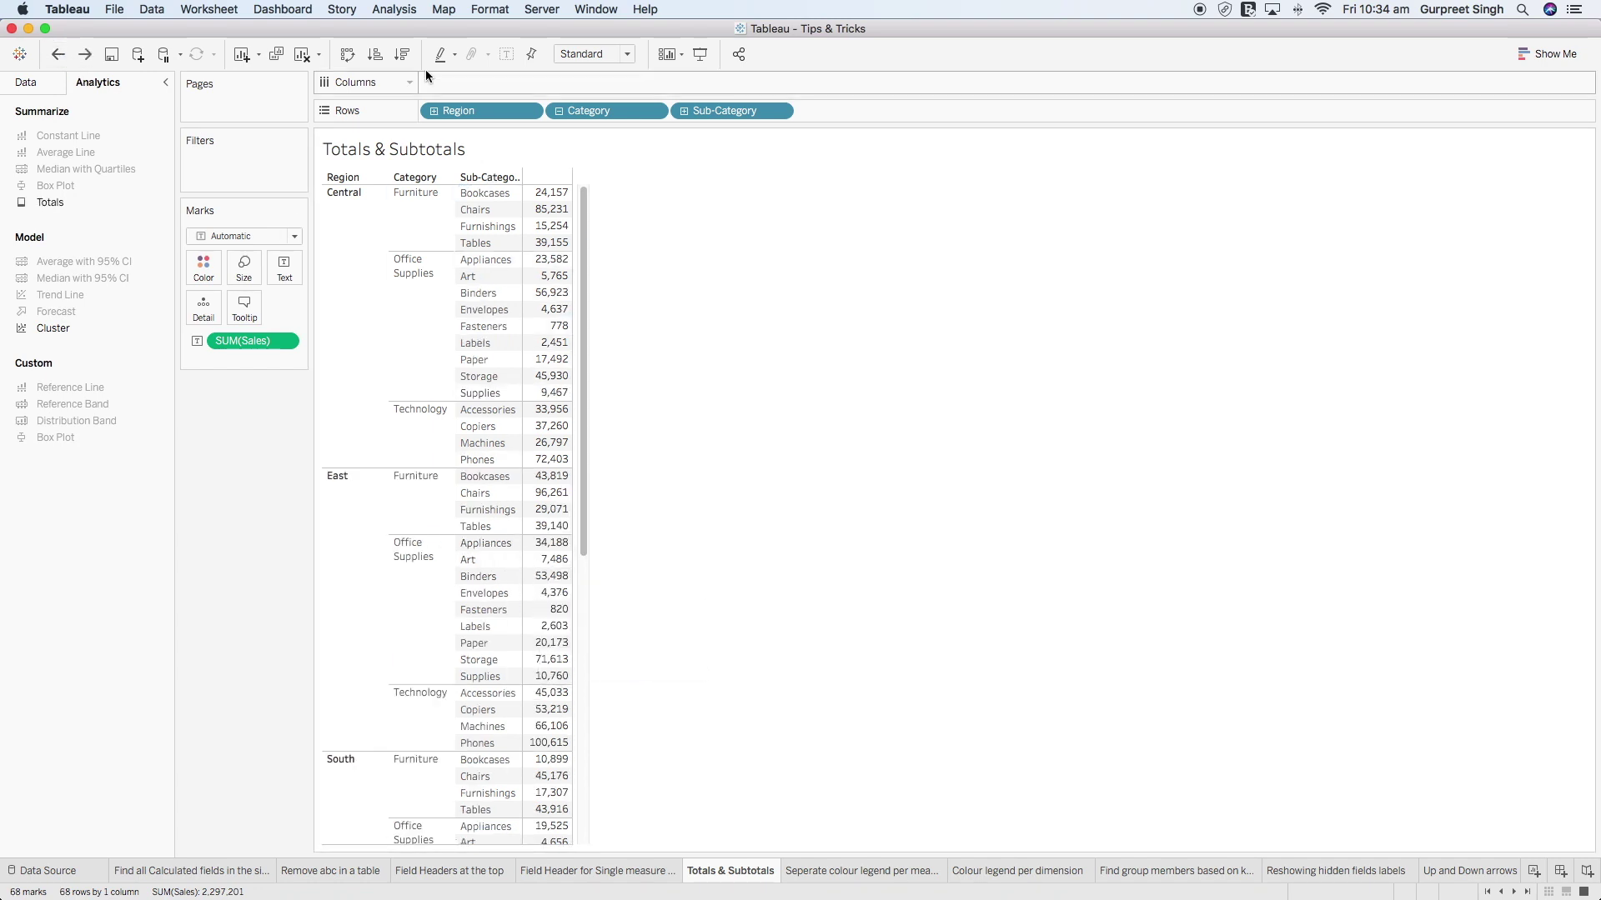
- Show column grand totals for the sales table and check the Grand Total row
left_click(393, 9)
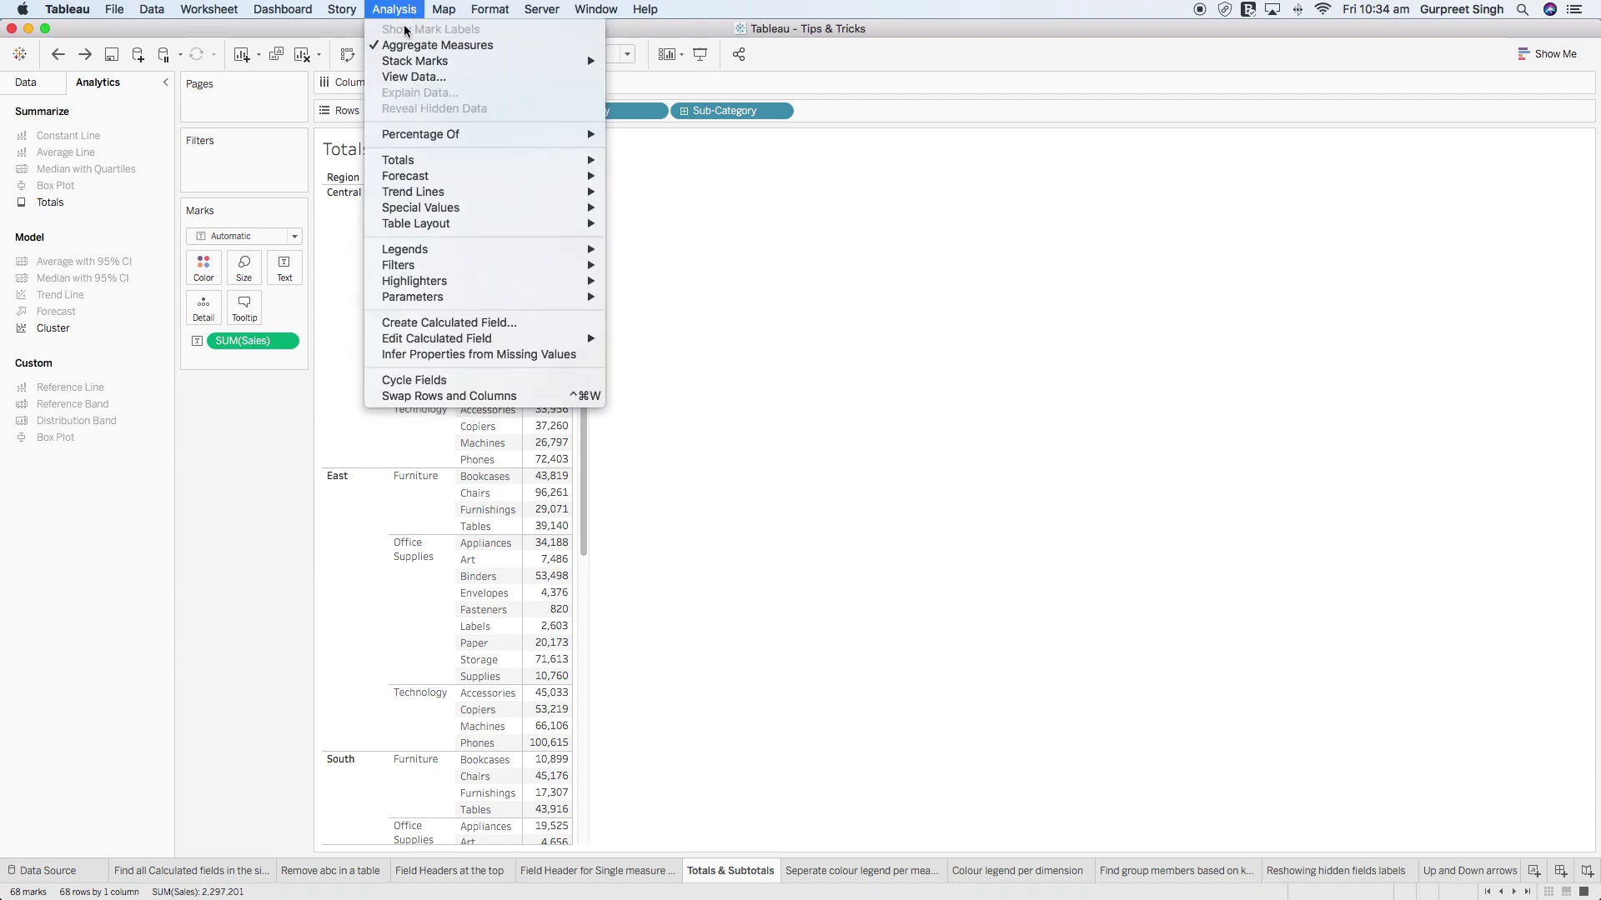
mouse_move(481, 162)
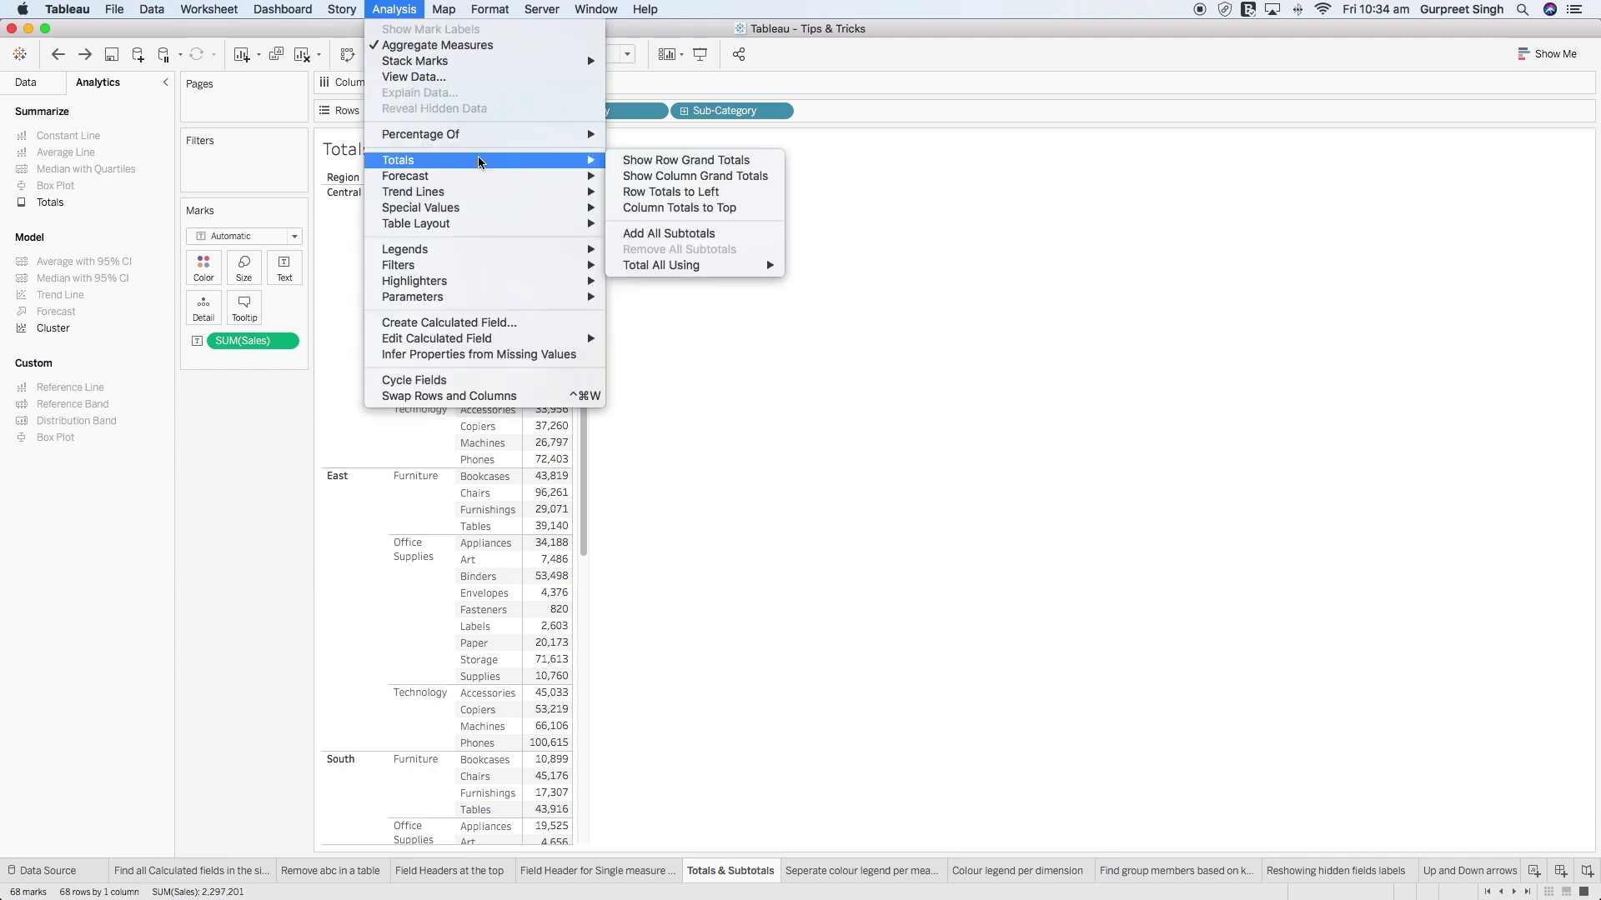
left_click(714, 178)
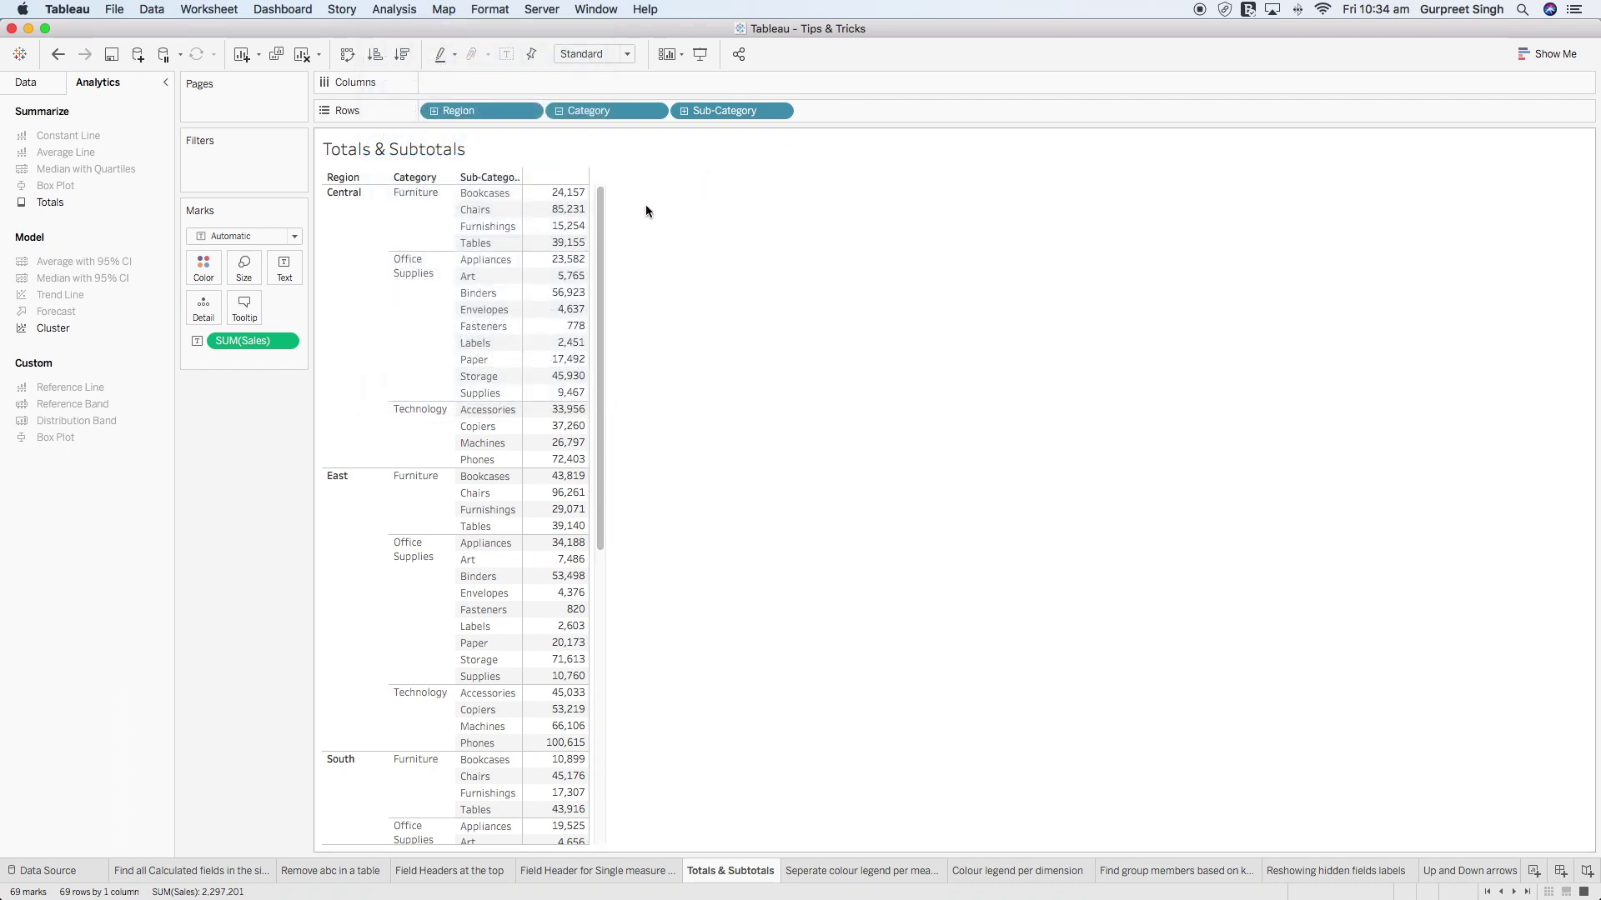
left_click_drag(602, 214, 579, 628)
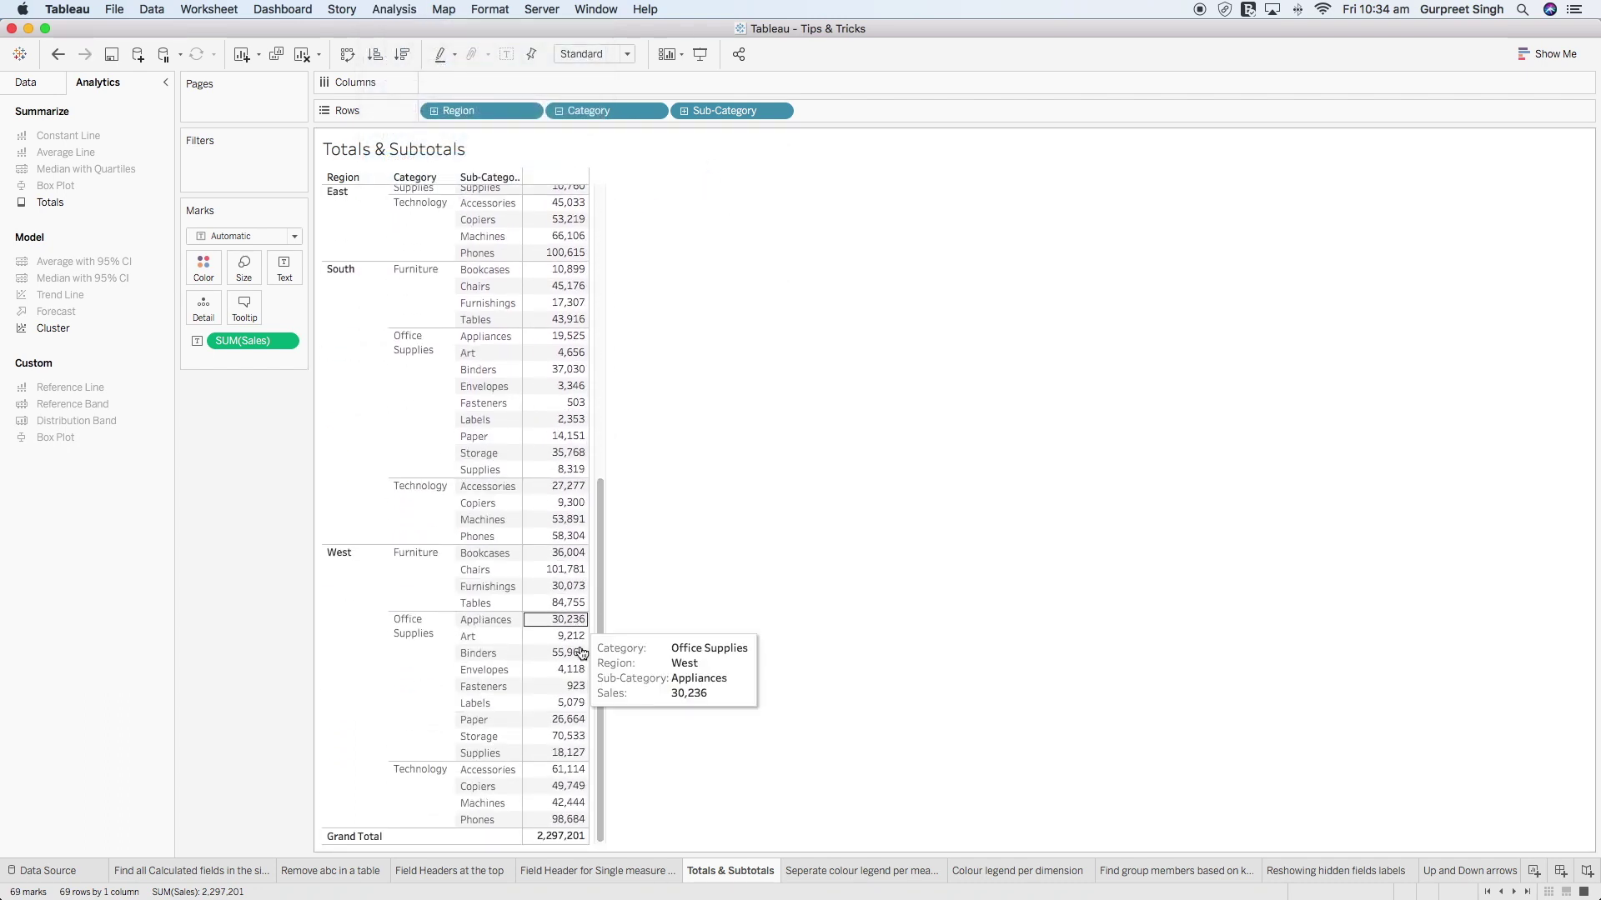
mouse_move(560, 838)
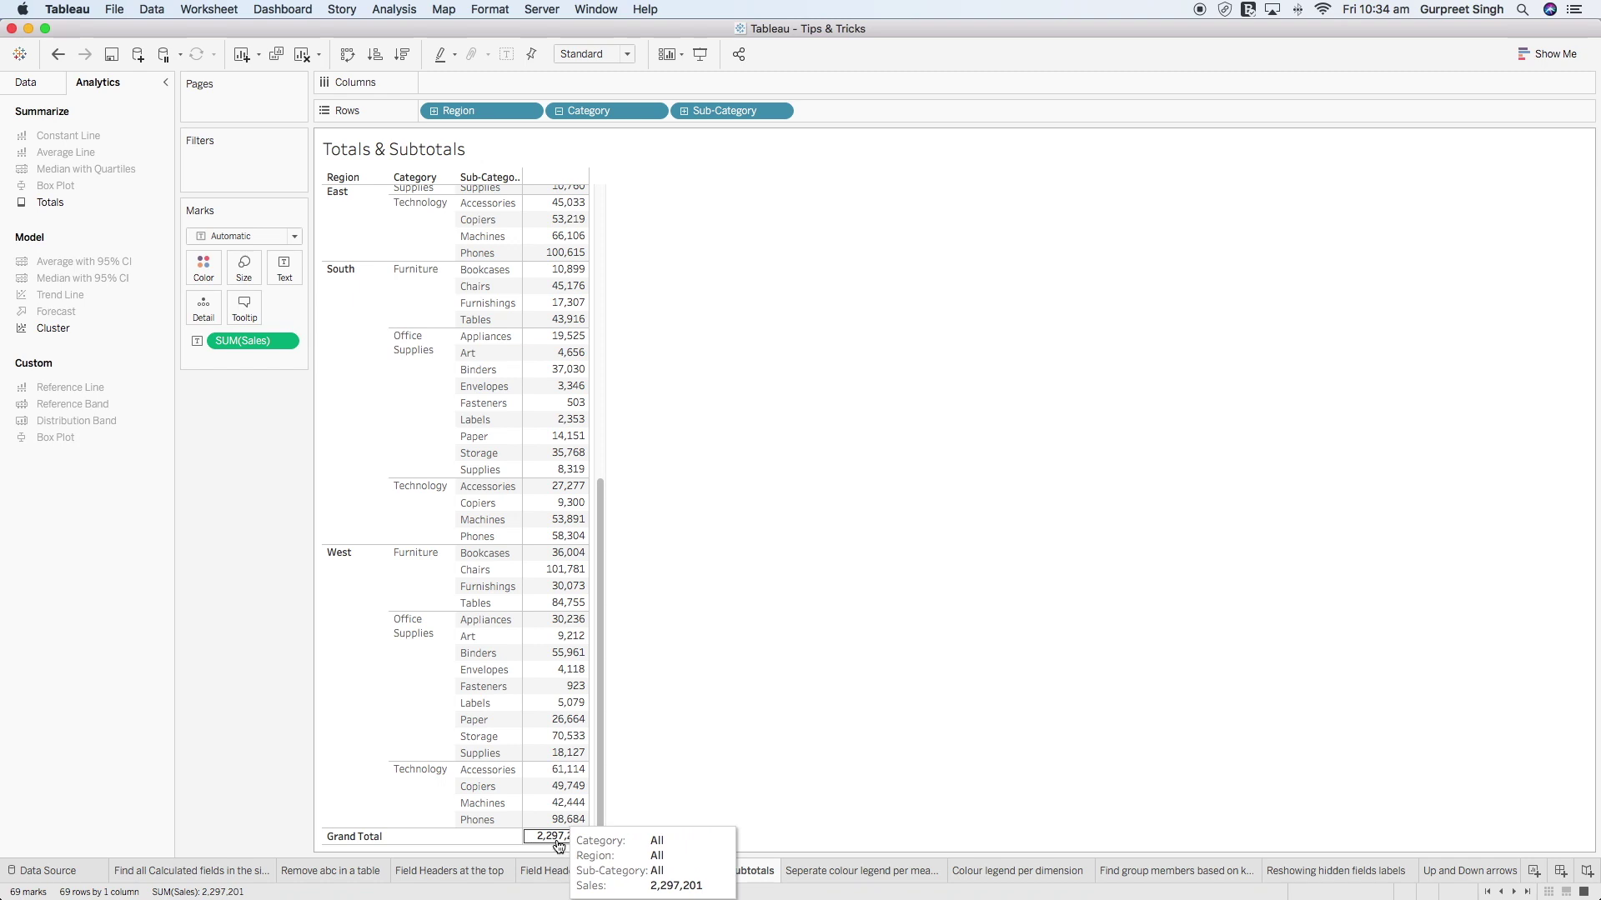
left_click(602, 219)
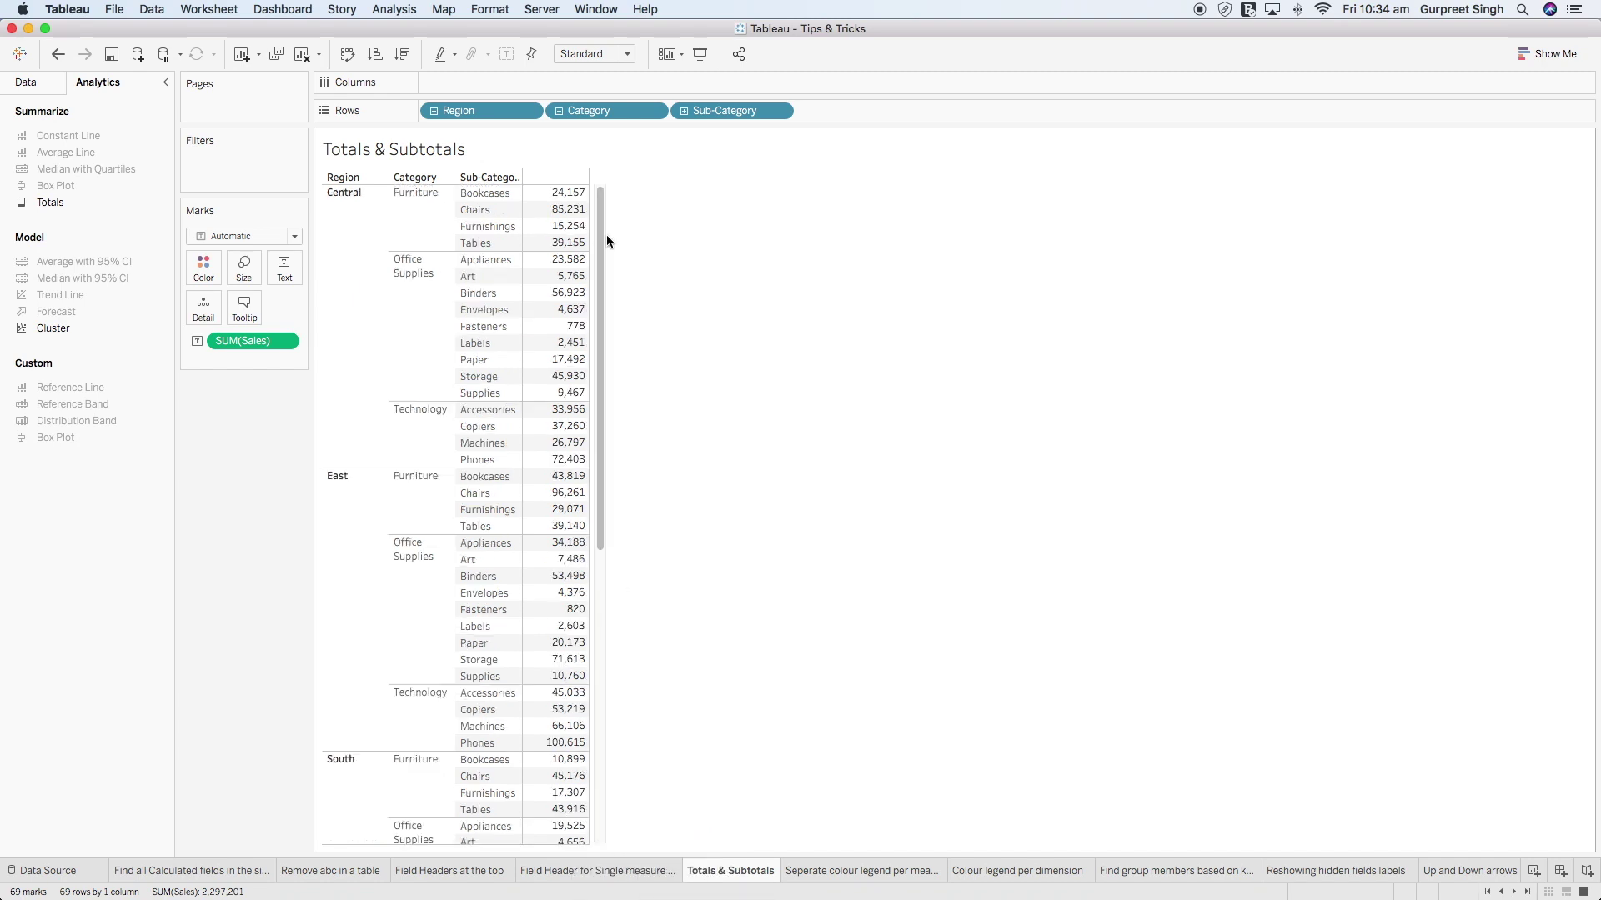
- Add all subtotals to the sales table
left_click(390, 12)
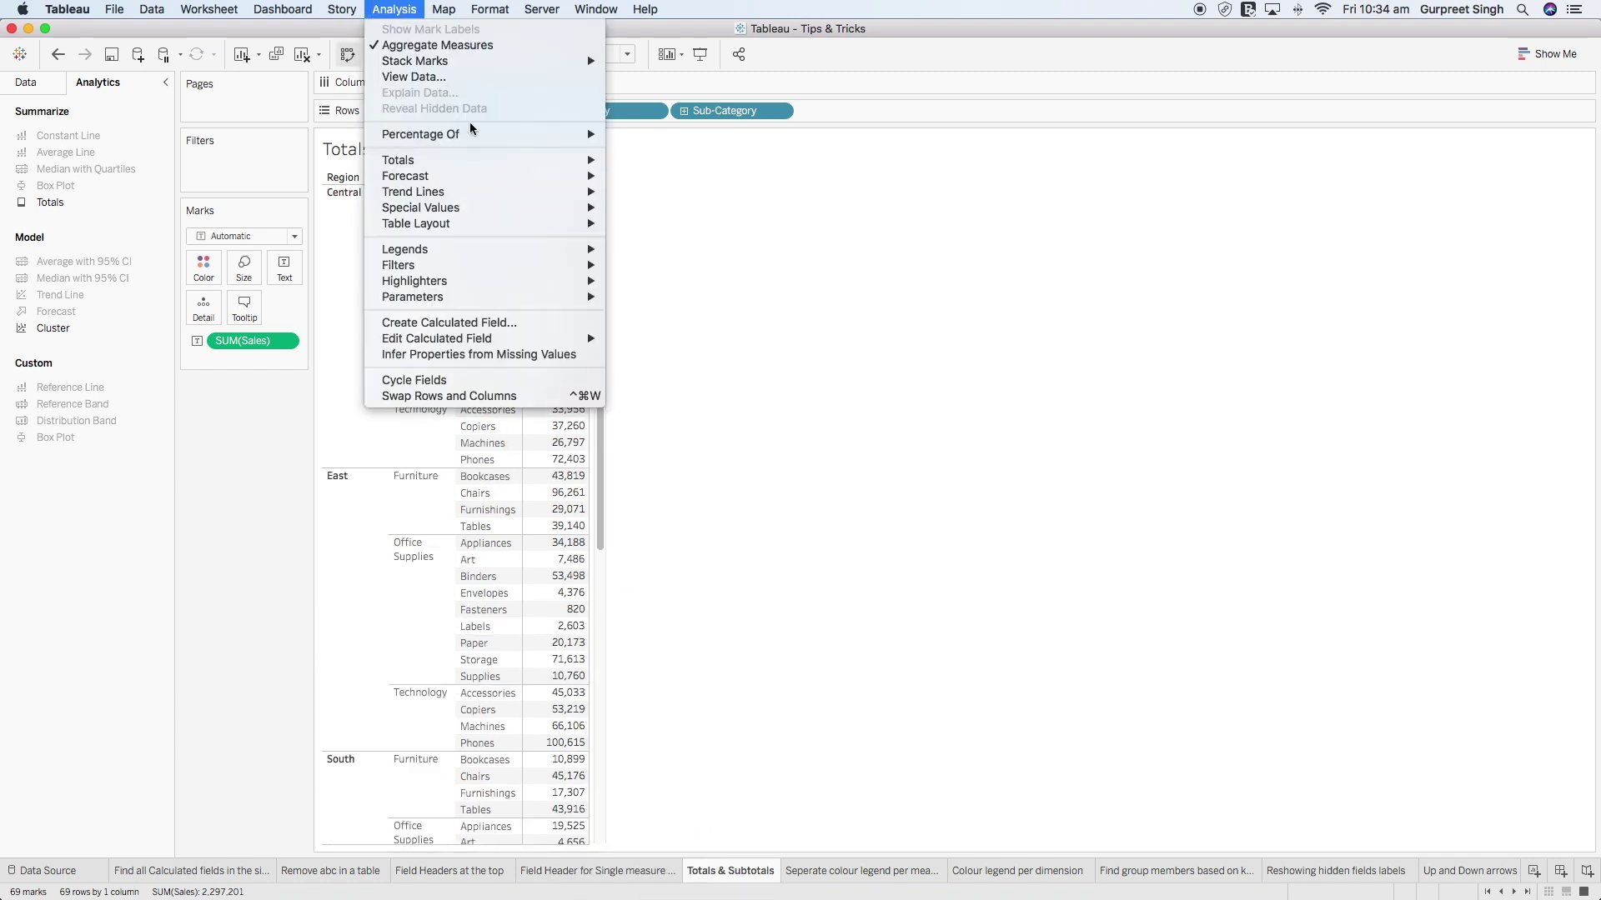
mouse_move(512, 165)
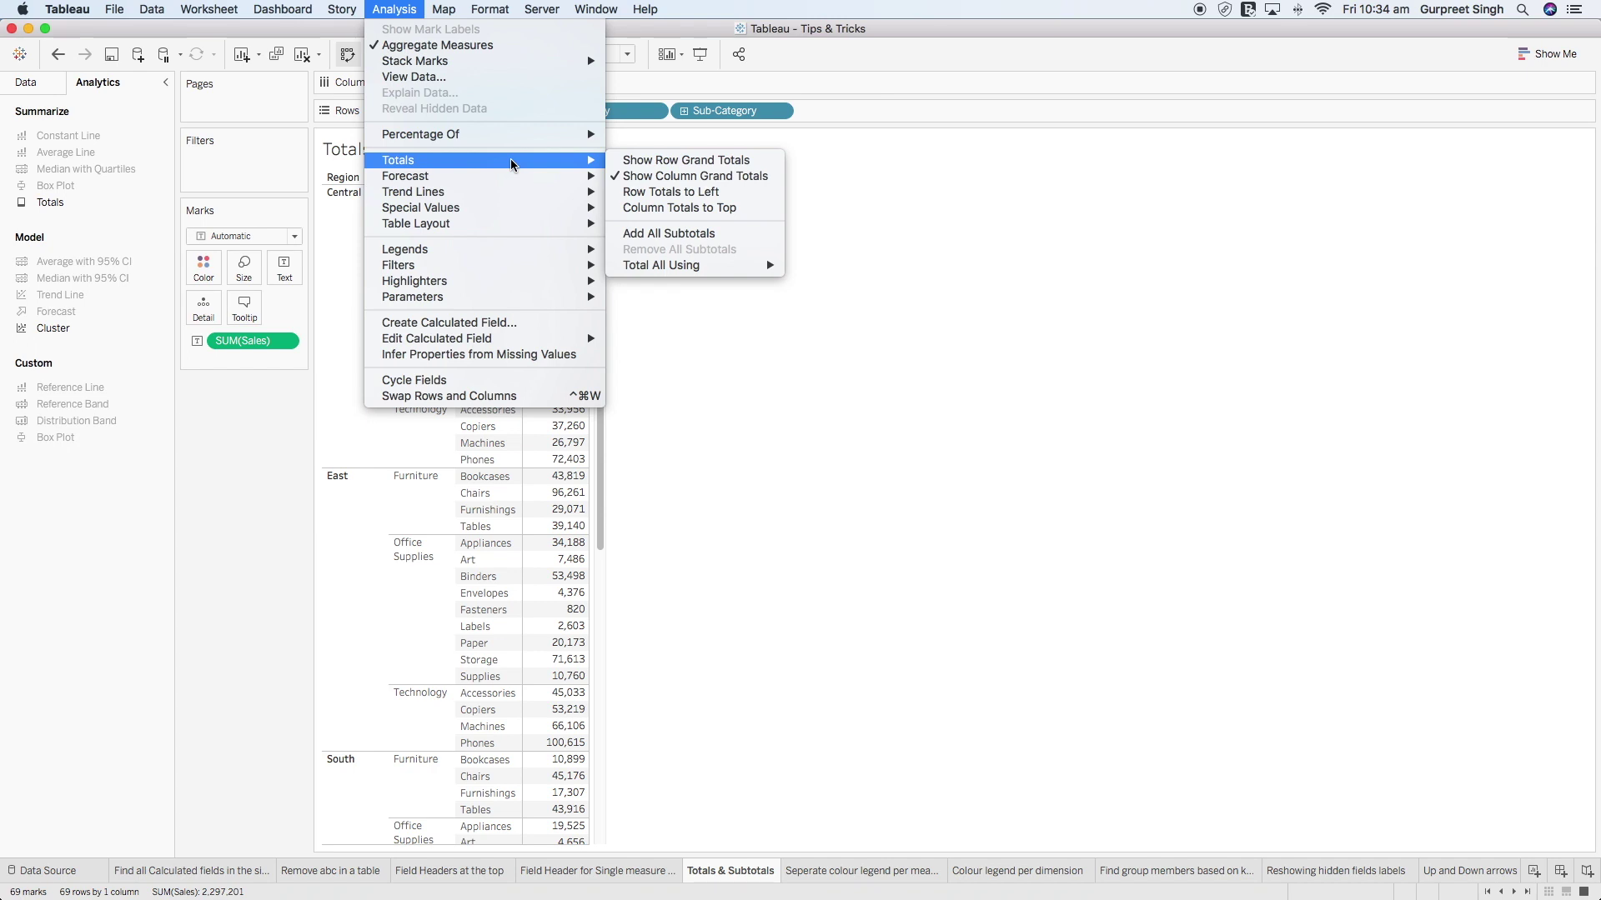
left_click(705, 235)
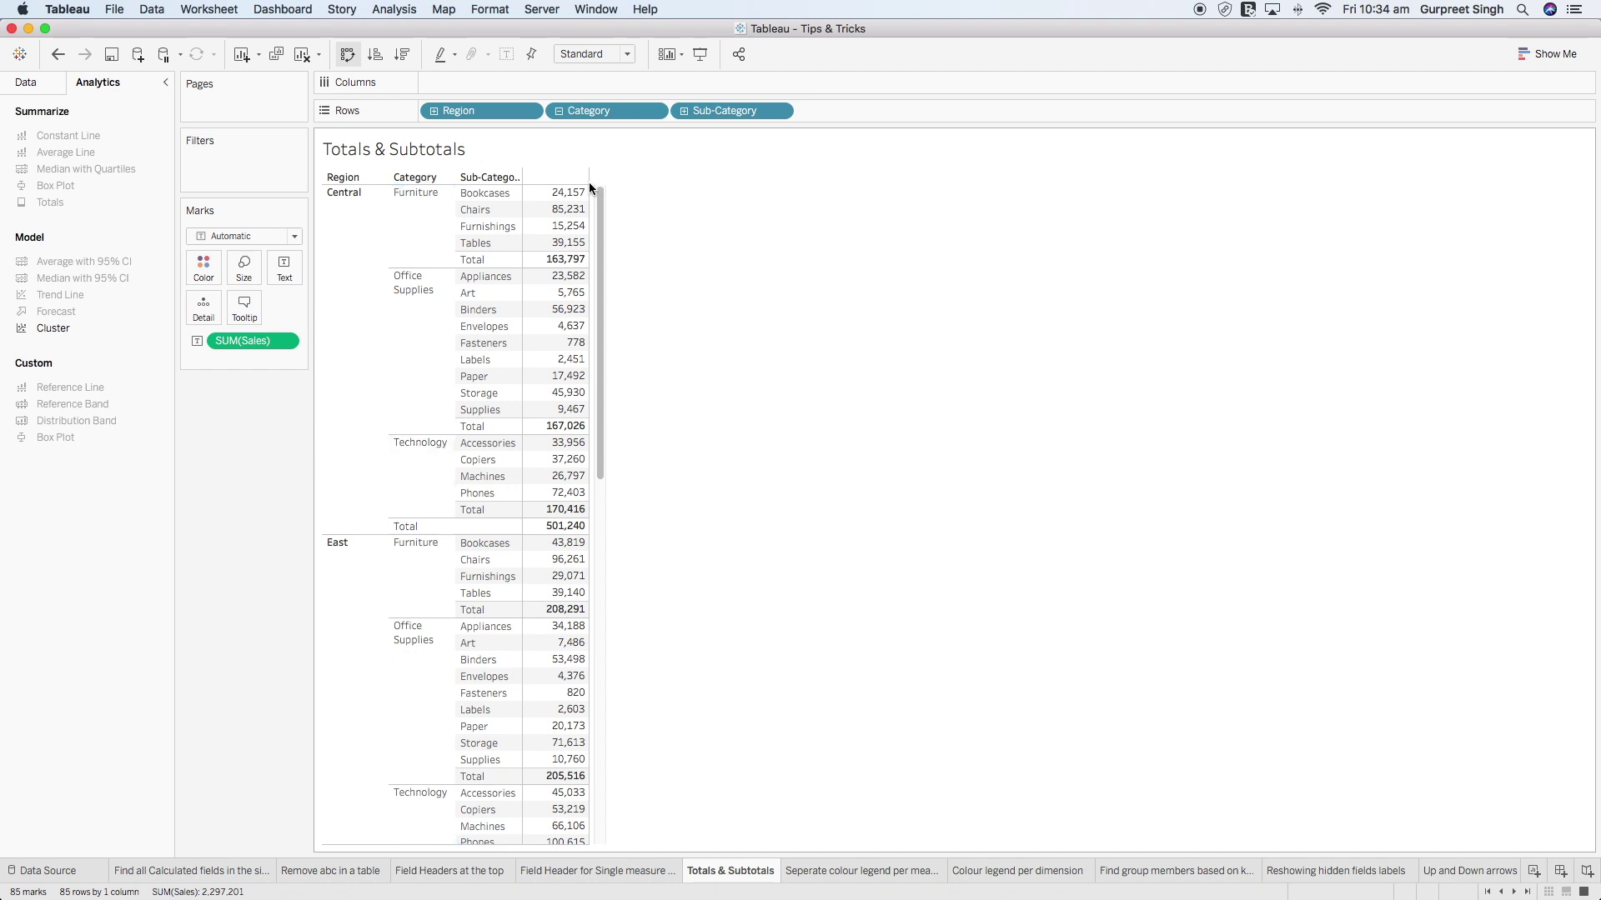
- Turn the subtotals for the Category field off and back on
left_click(656, 112)
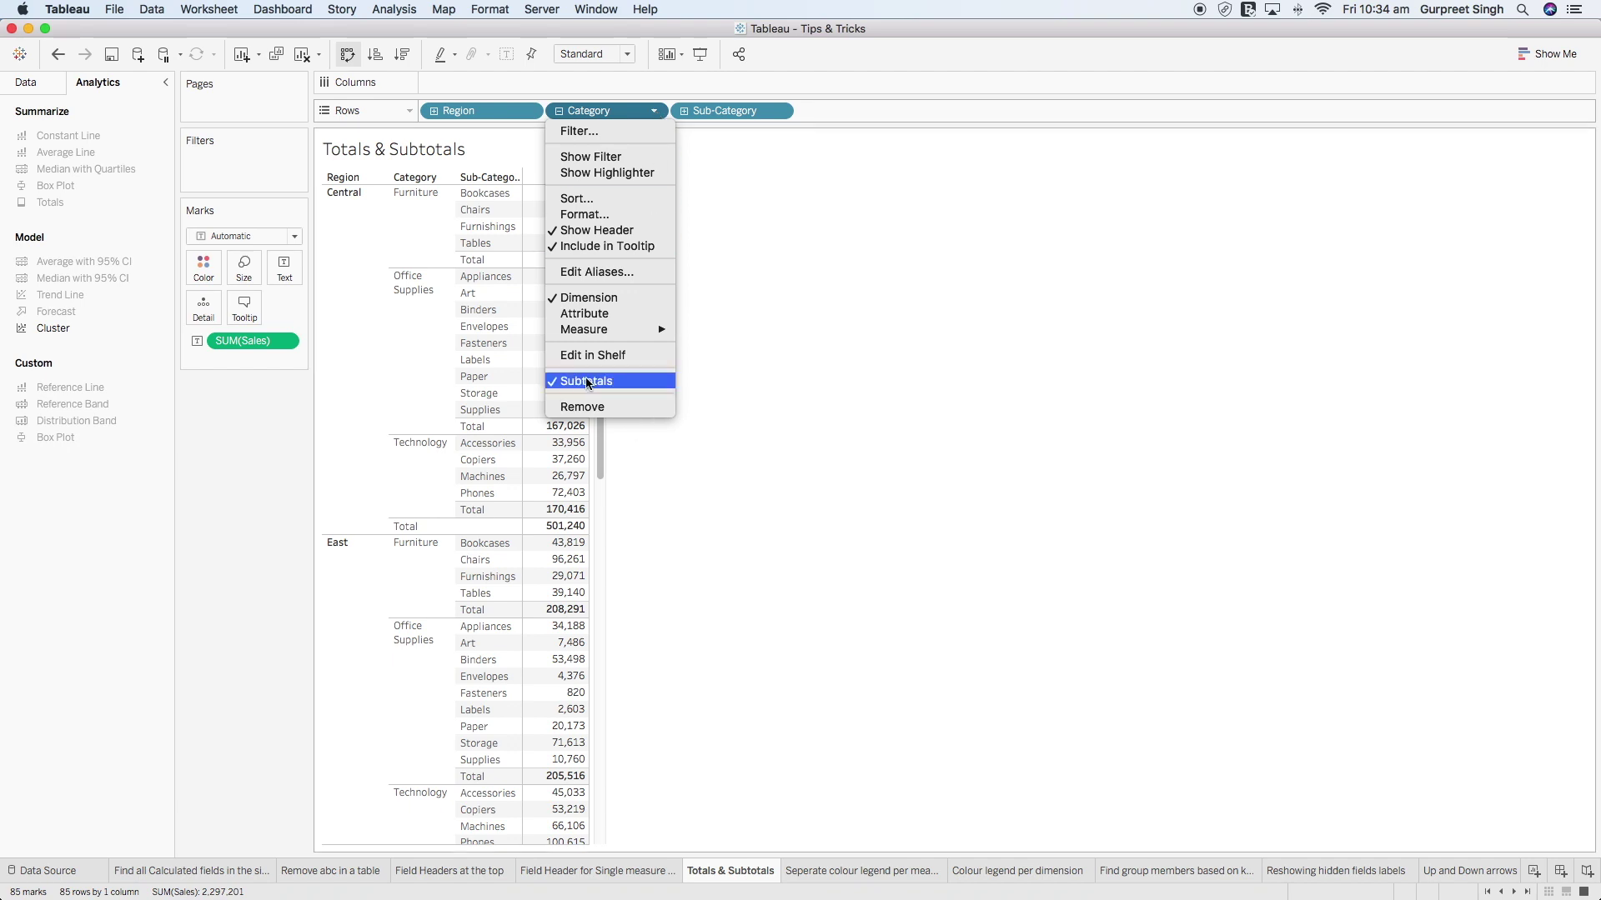
left_click(587, 382)
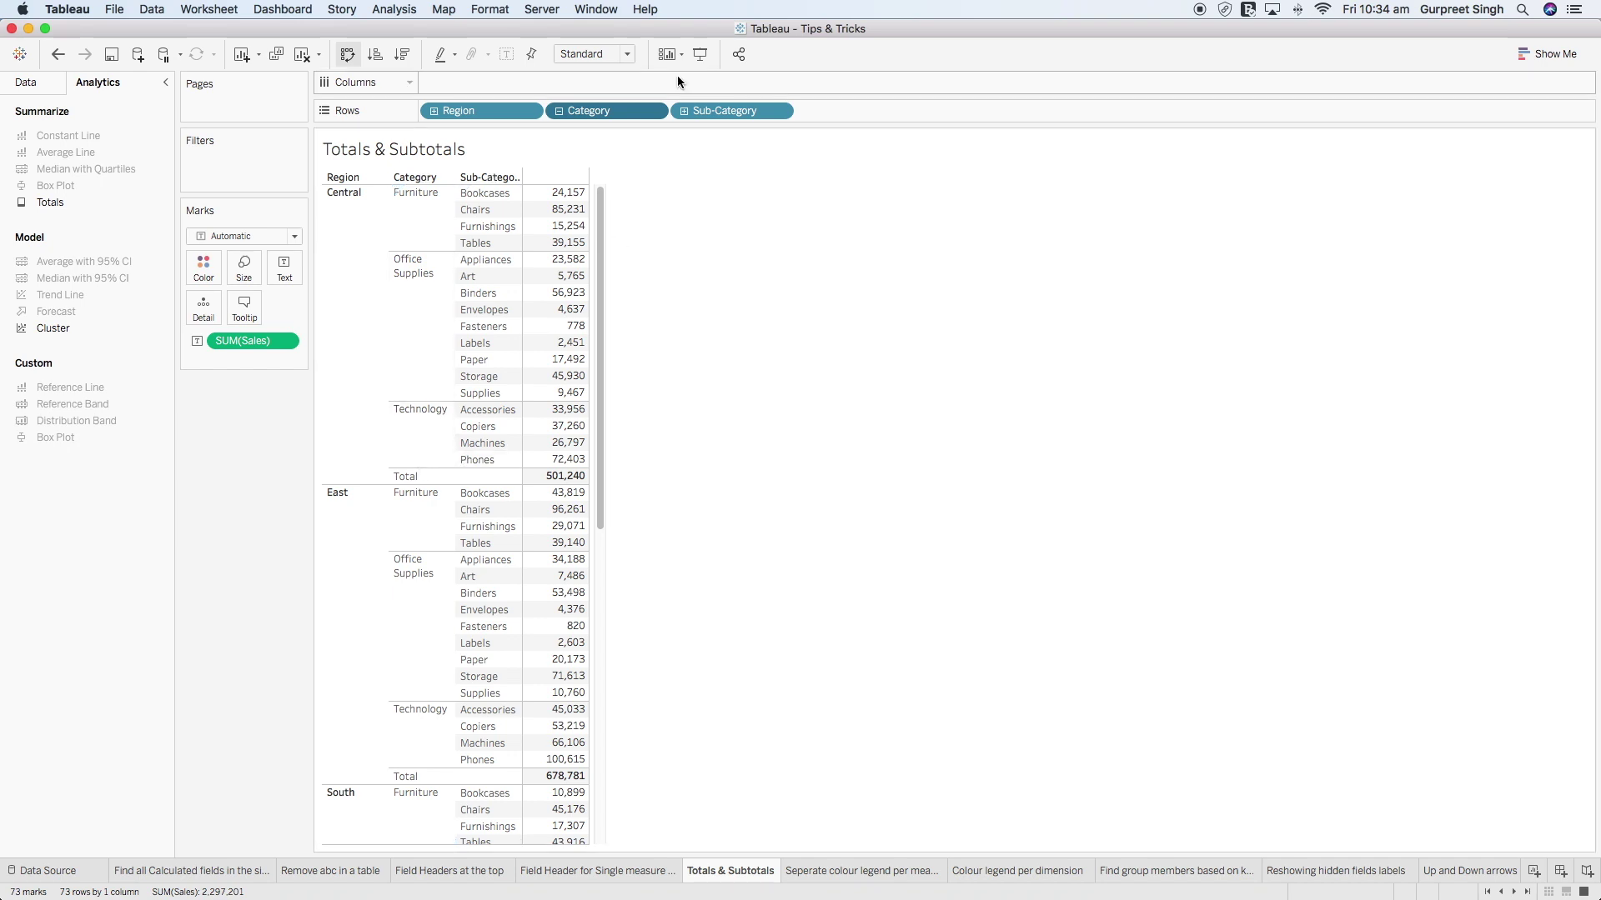
left_click(655, 113)
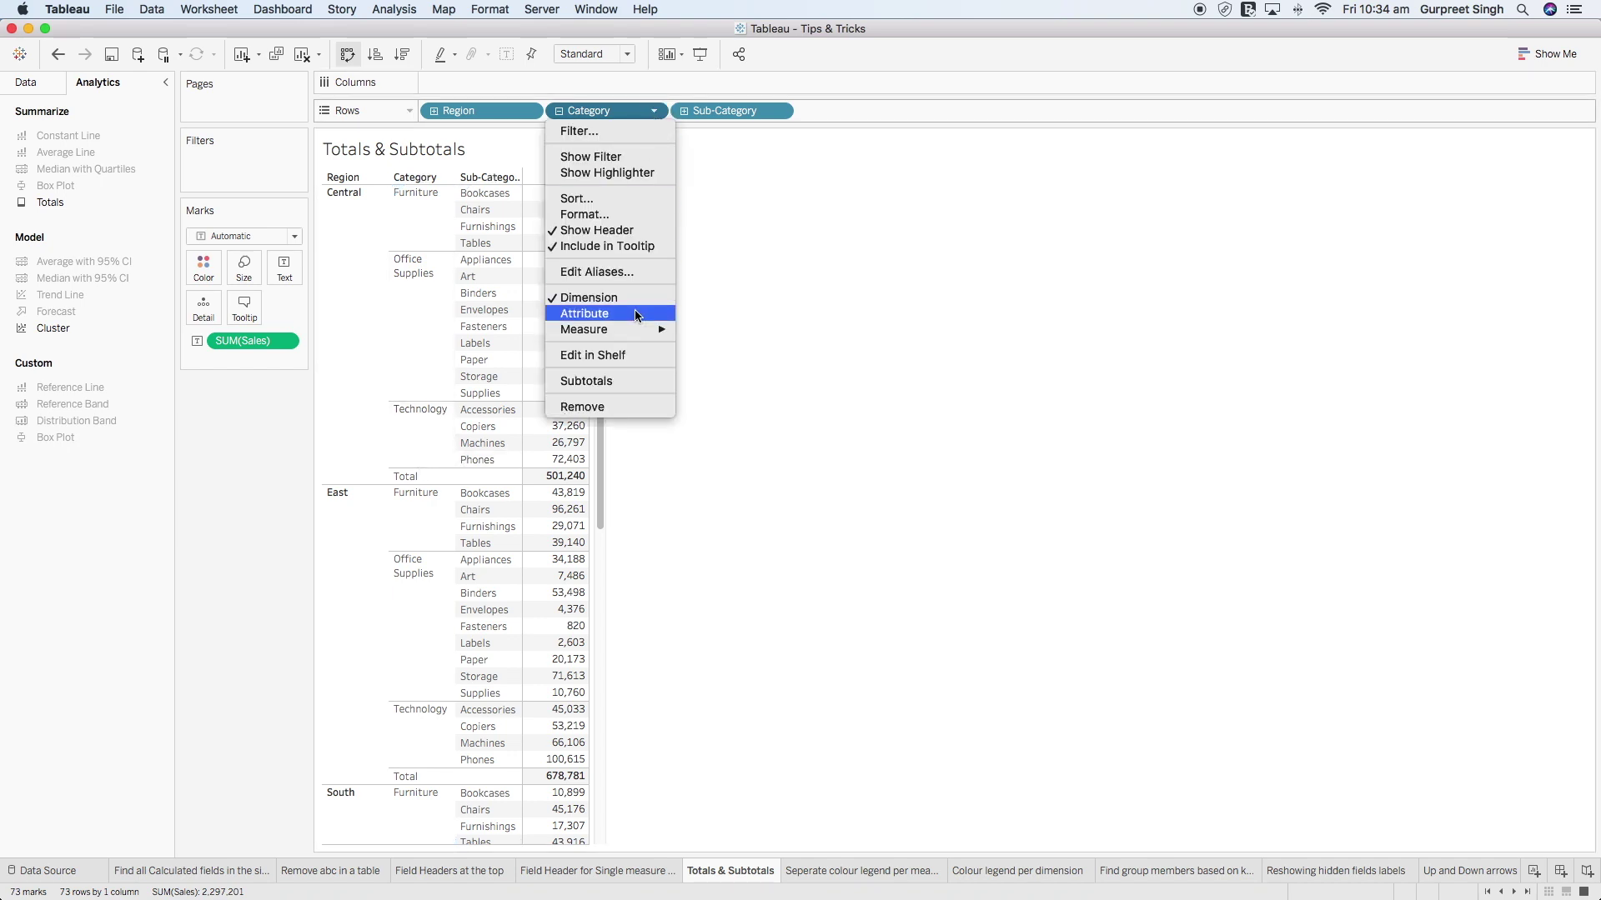
left_click(609, 382)
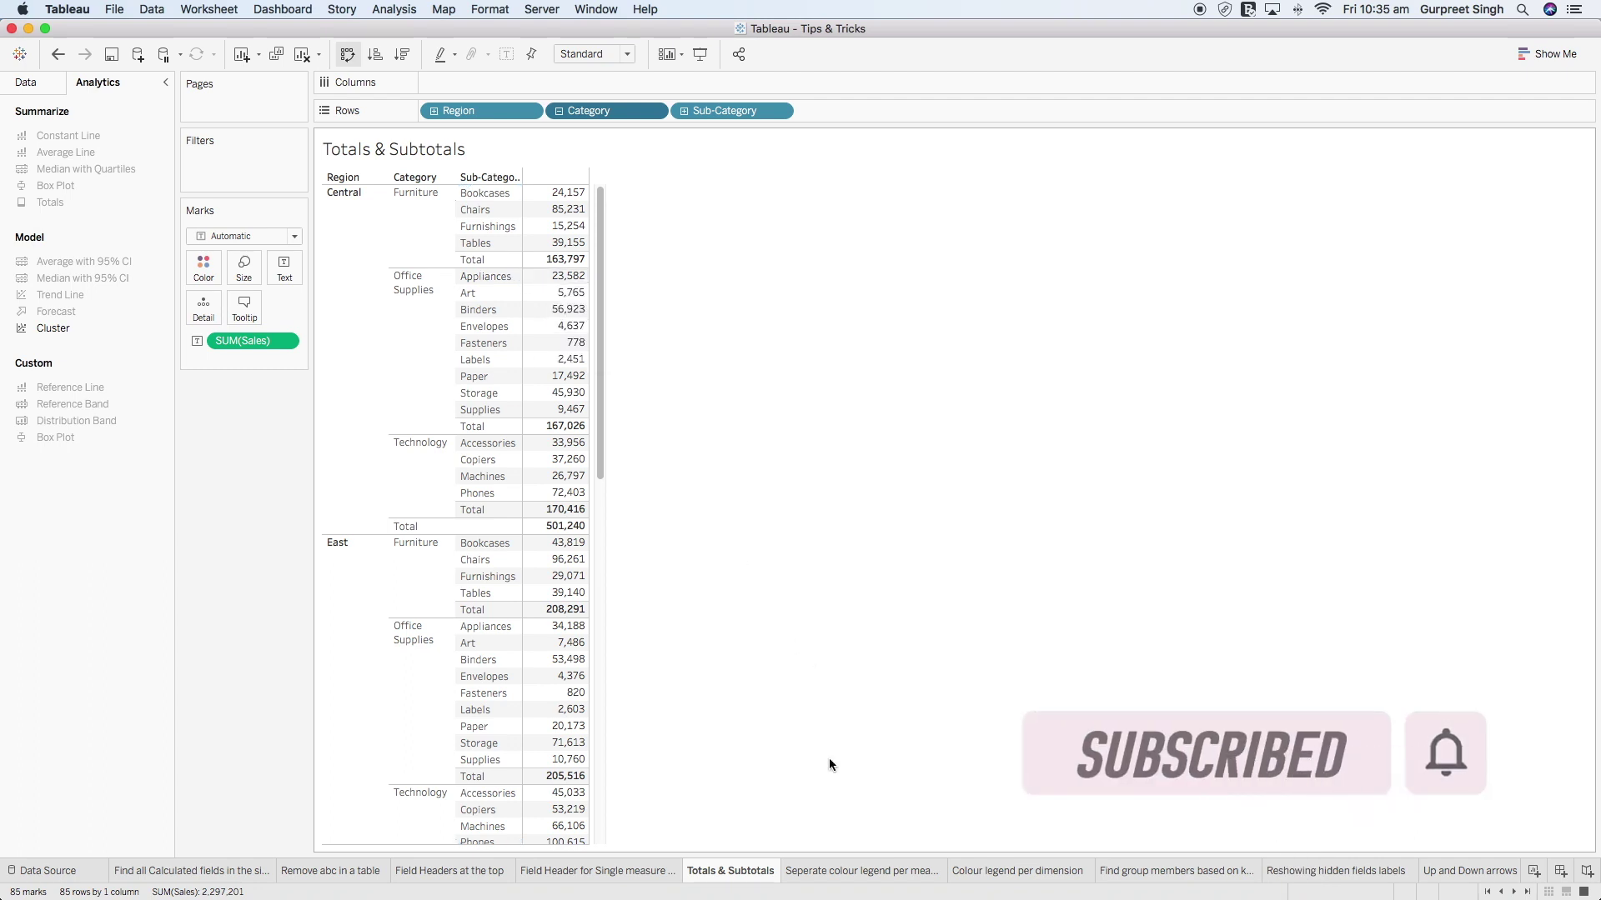
- On the "Seperate colour legend per measure" sheet, try colouring the table by Measure Names and undo it
left_click(834, 870)
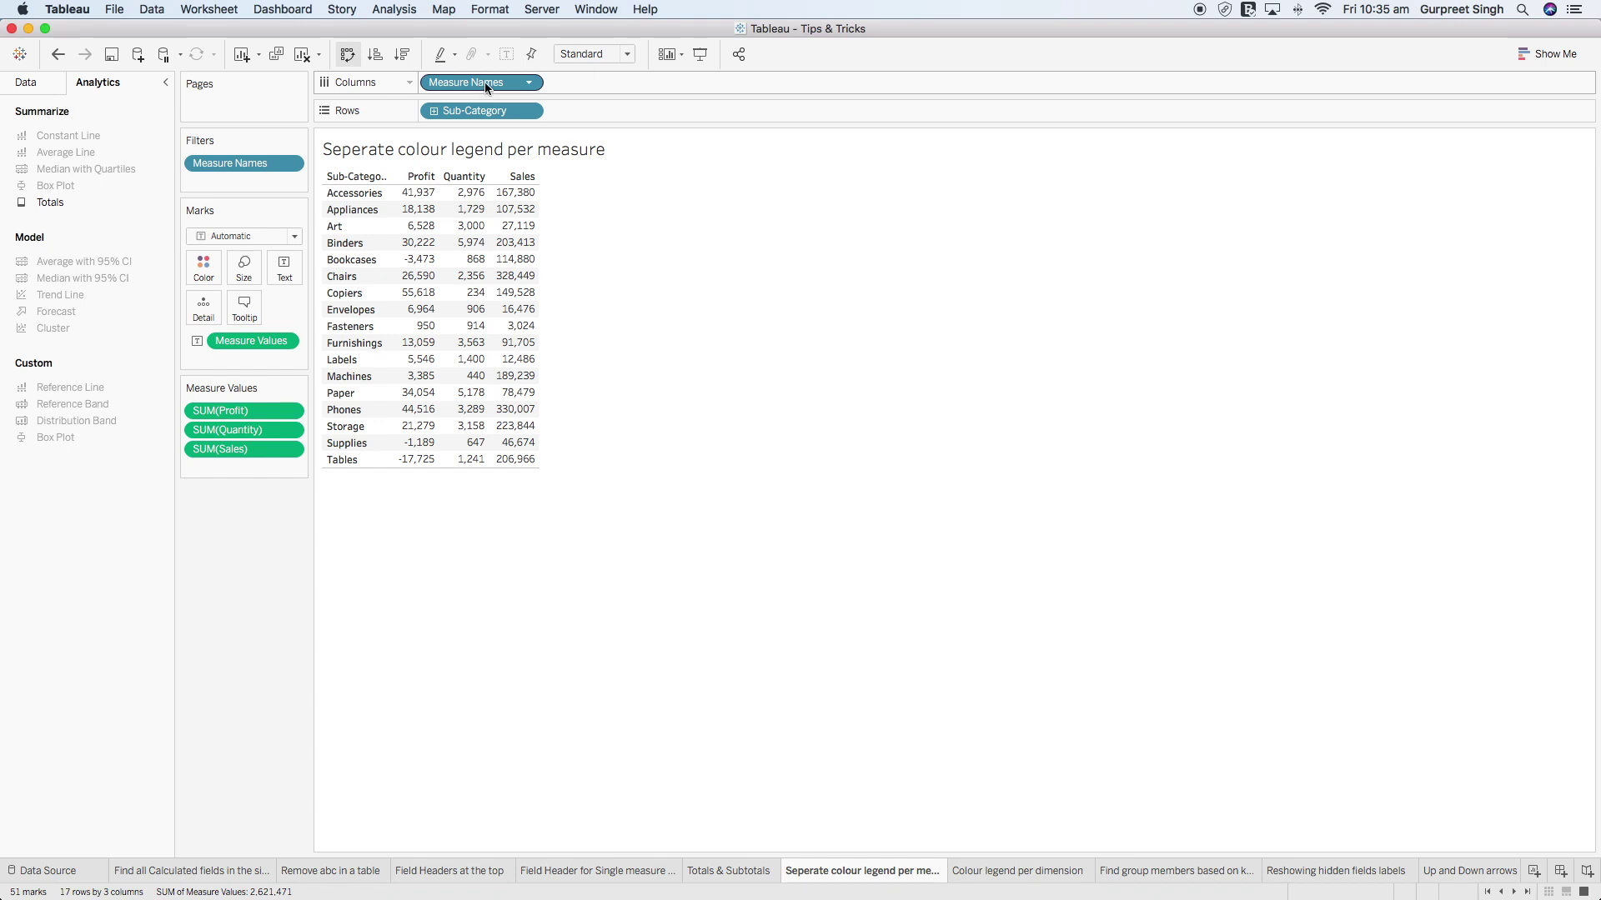
left_click_drag(484, 82, 216, 267)
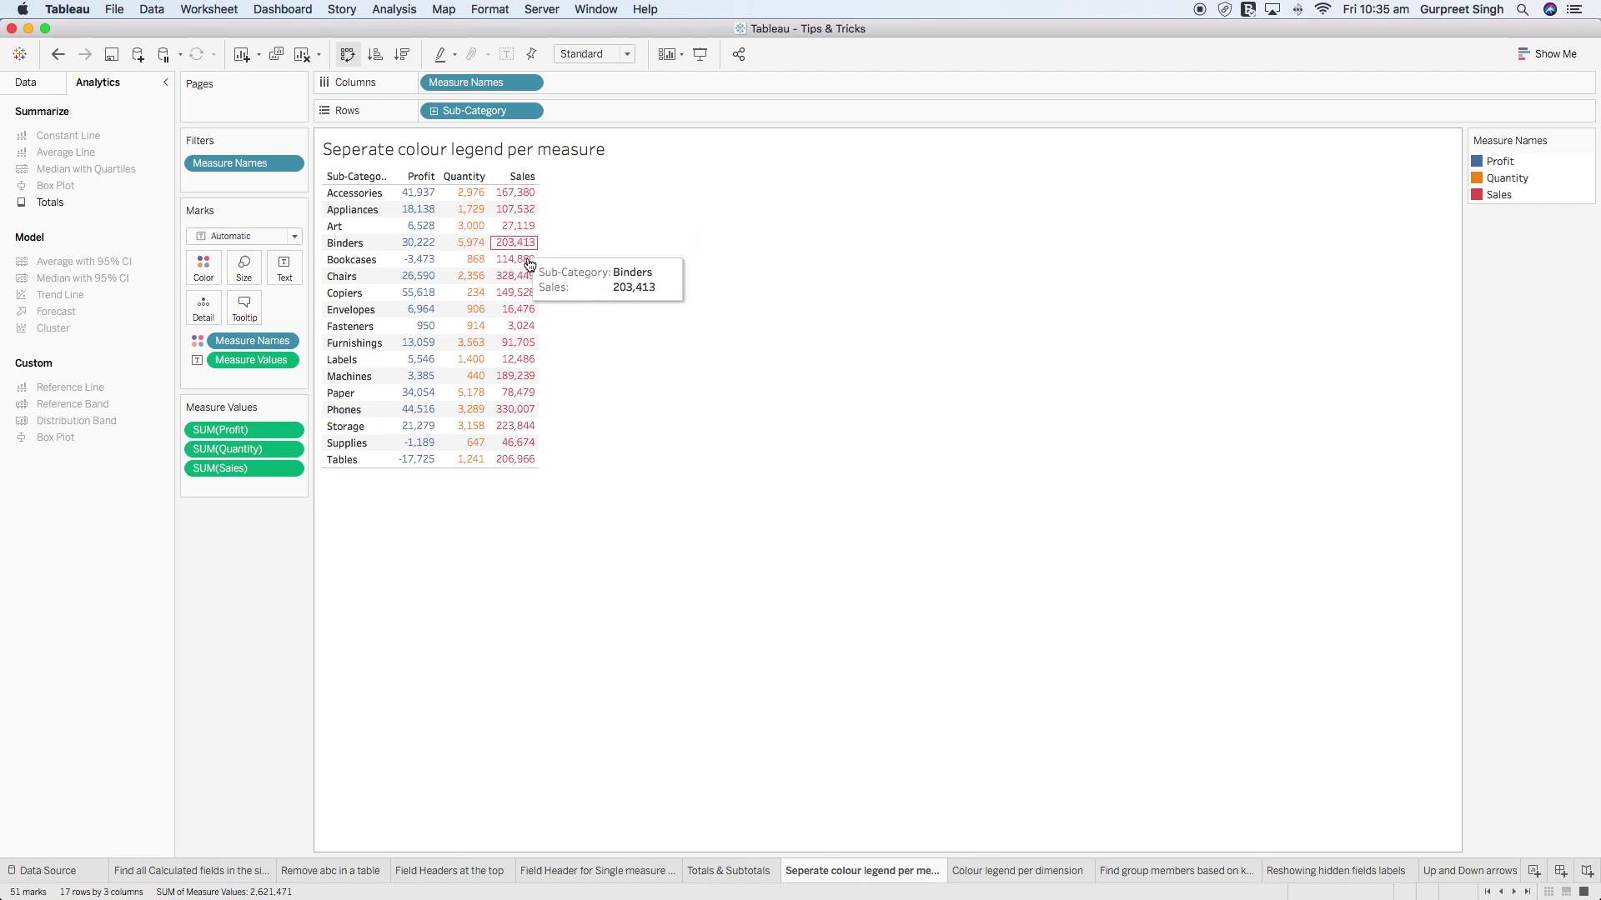
key("super+z")
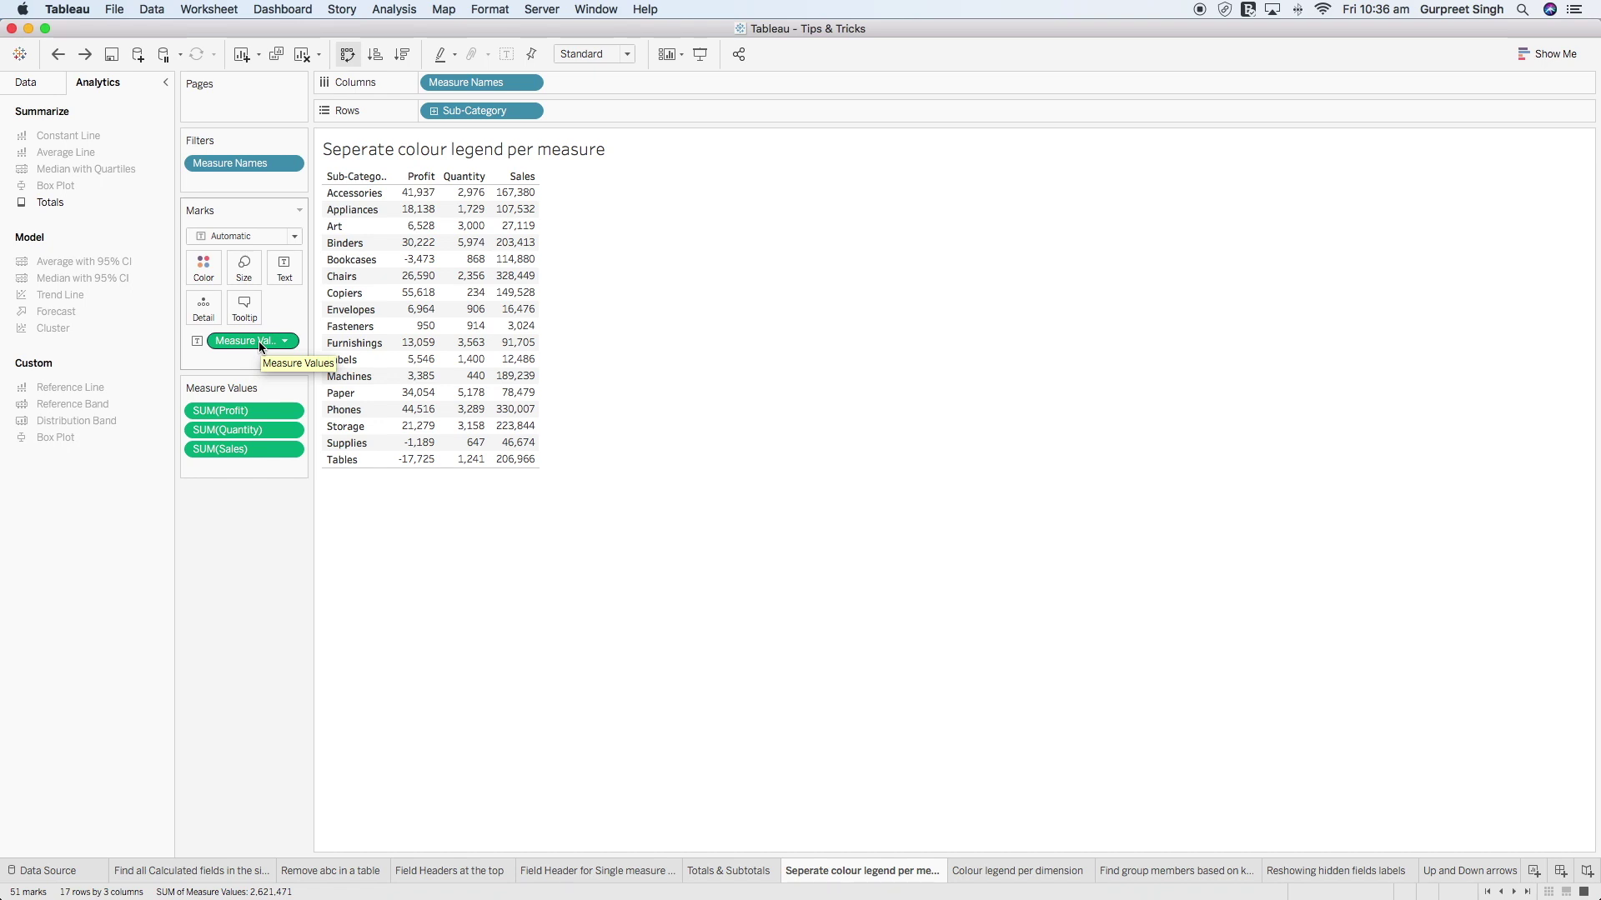
- Colour the table by Measure Values and use separate legends for the measures
left_click_drag(258, 342, 203, 266)
mouse_move(393, 259)
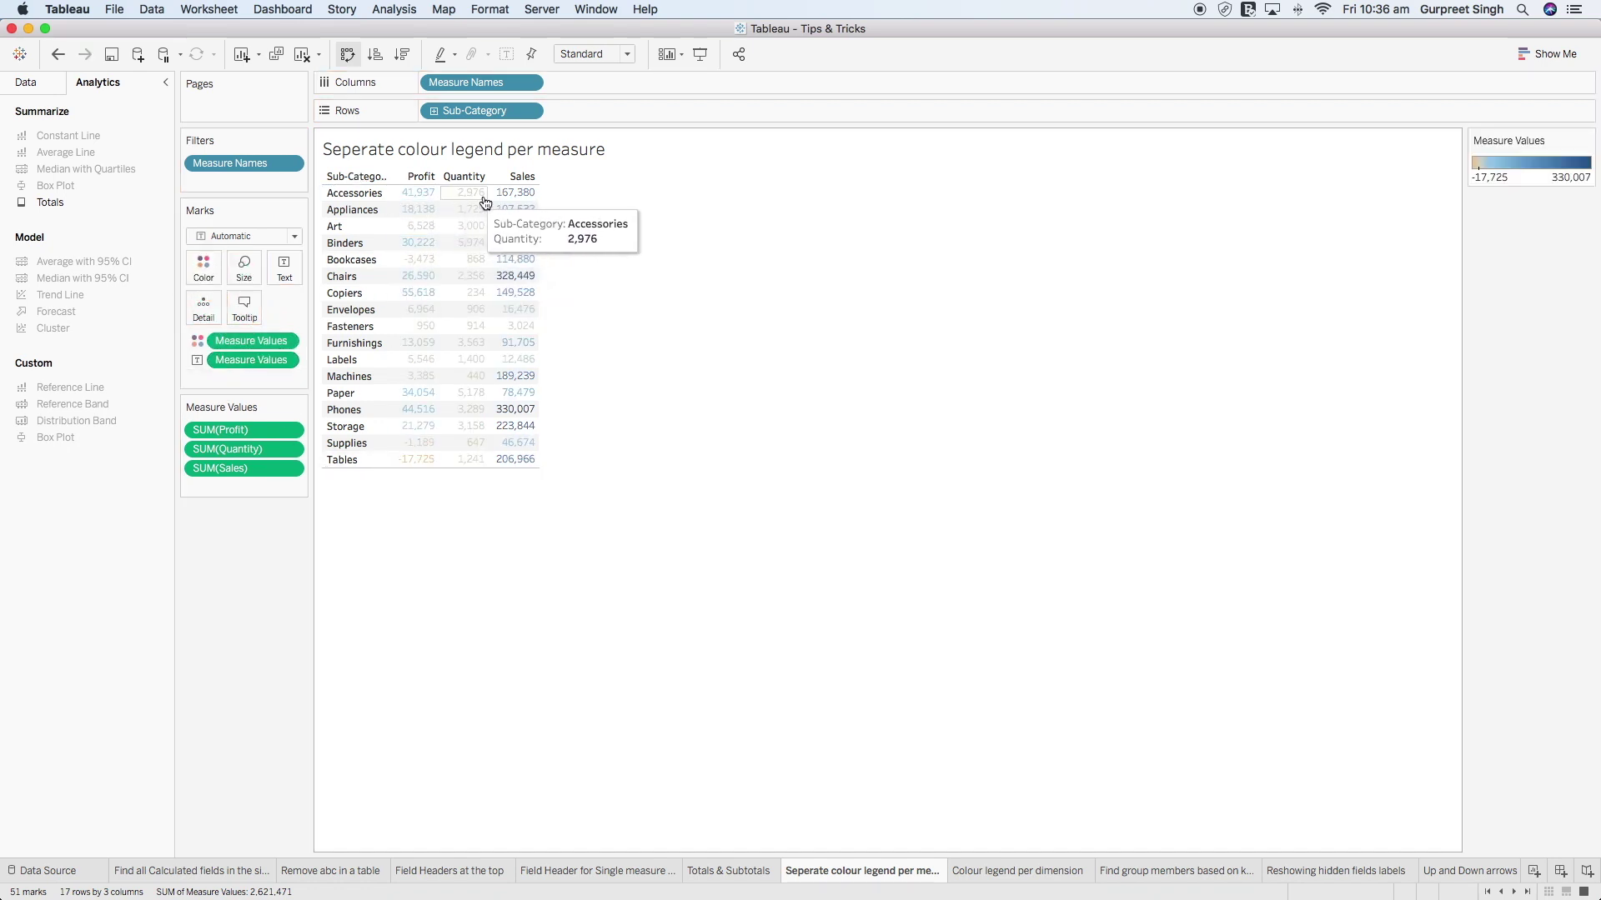
mouse_move(512, 337)
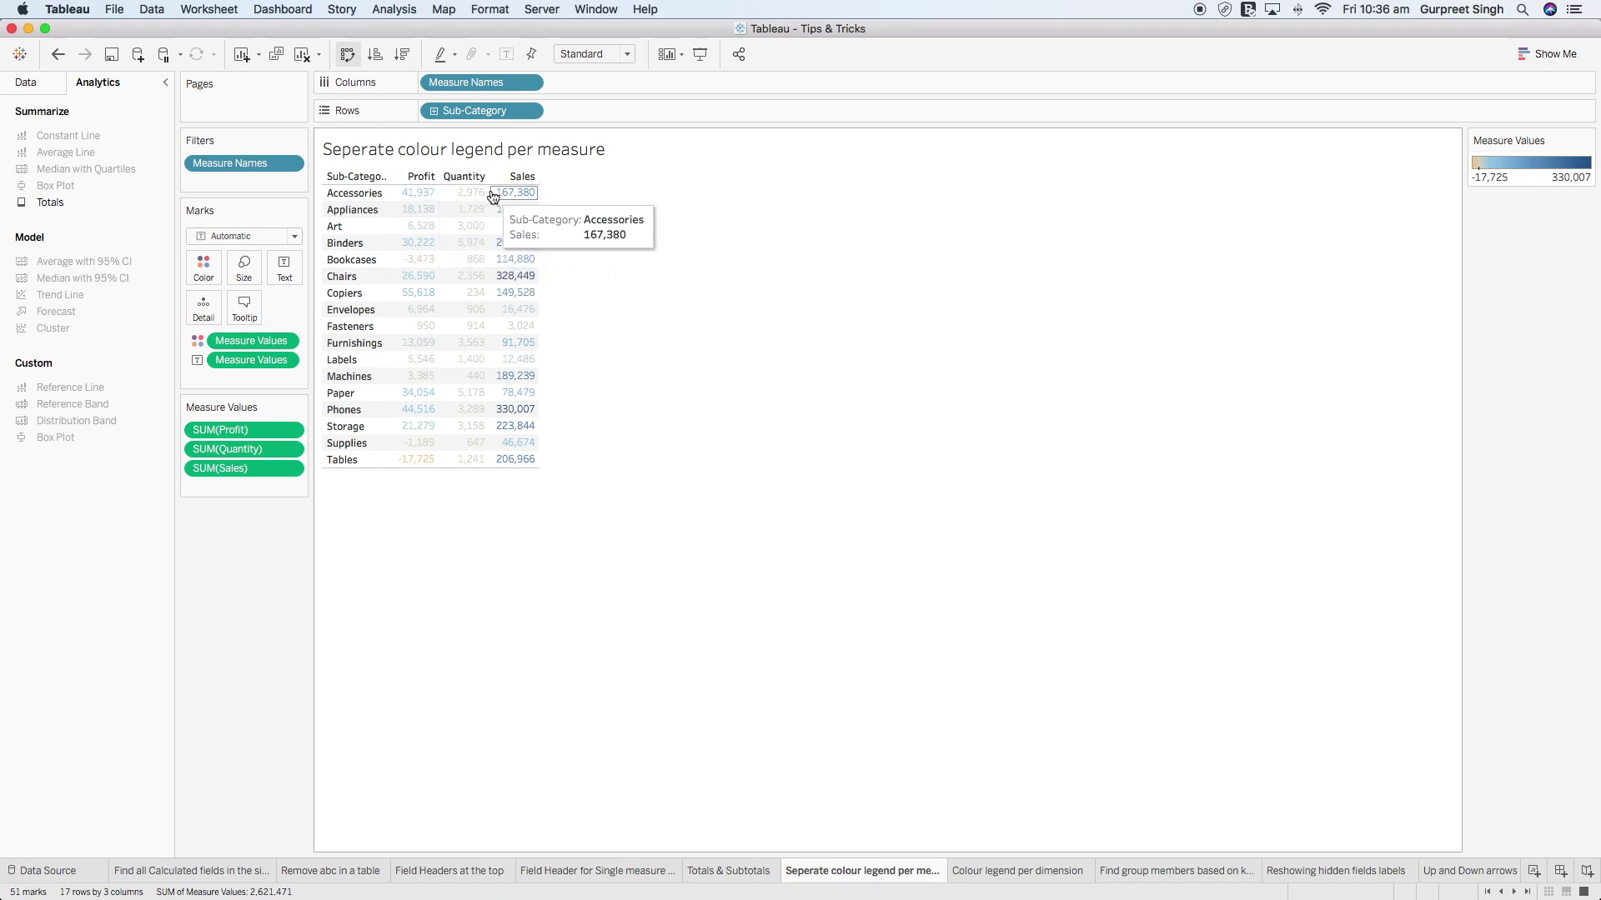
left_click(285, 342)
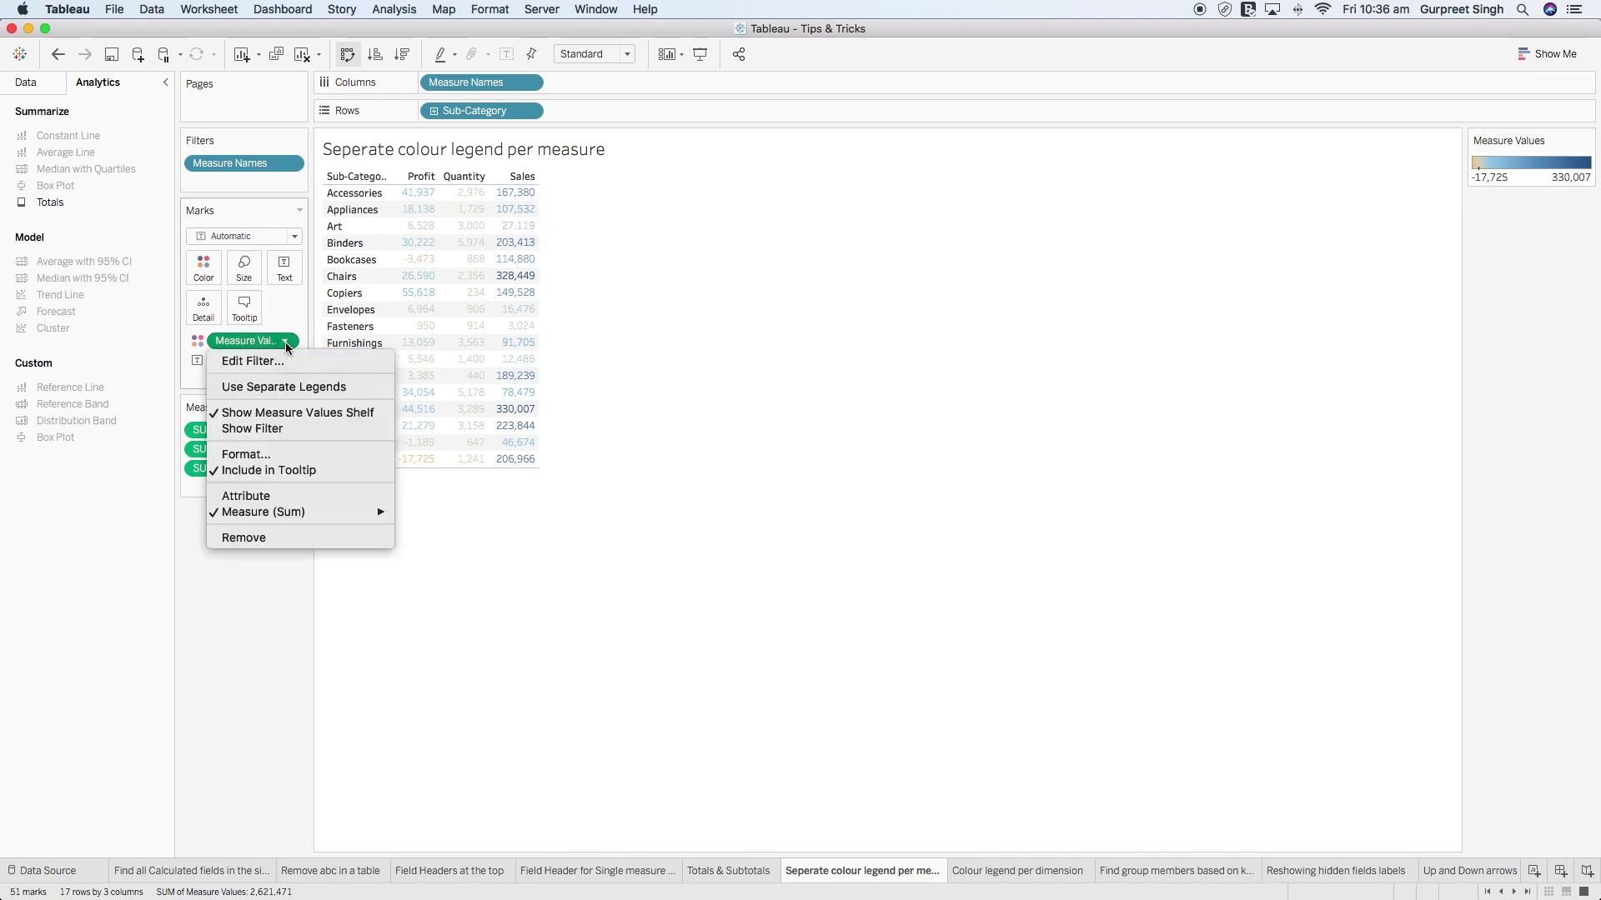
left_click(267, 388)
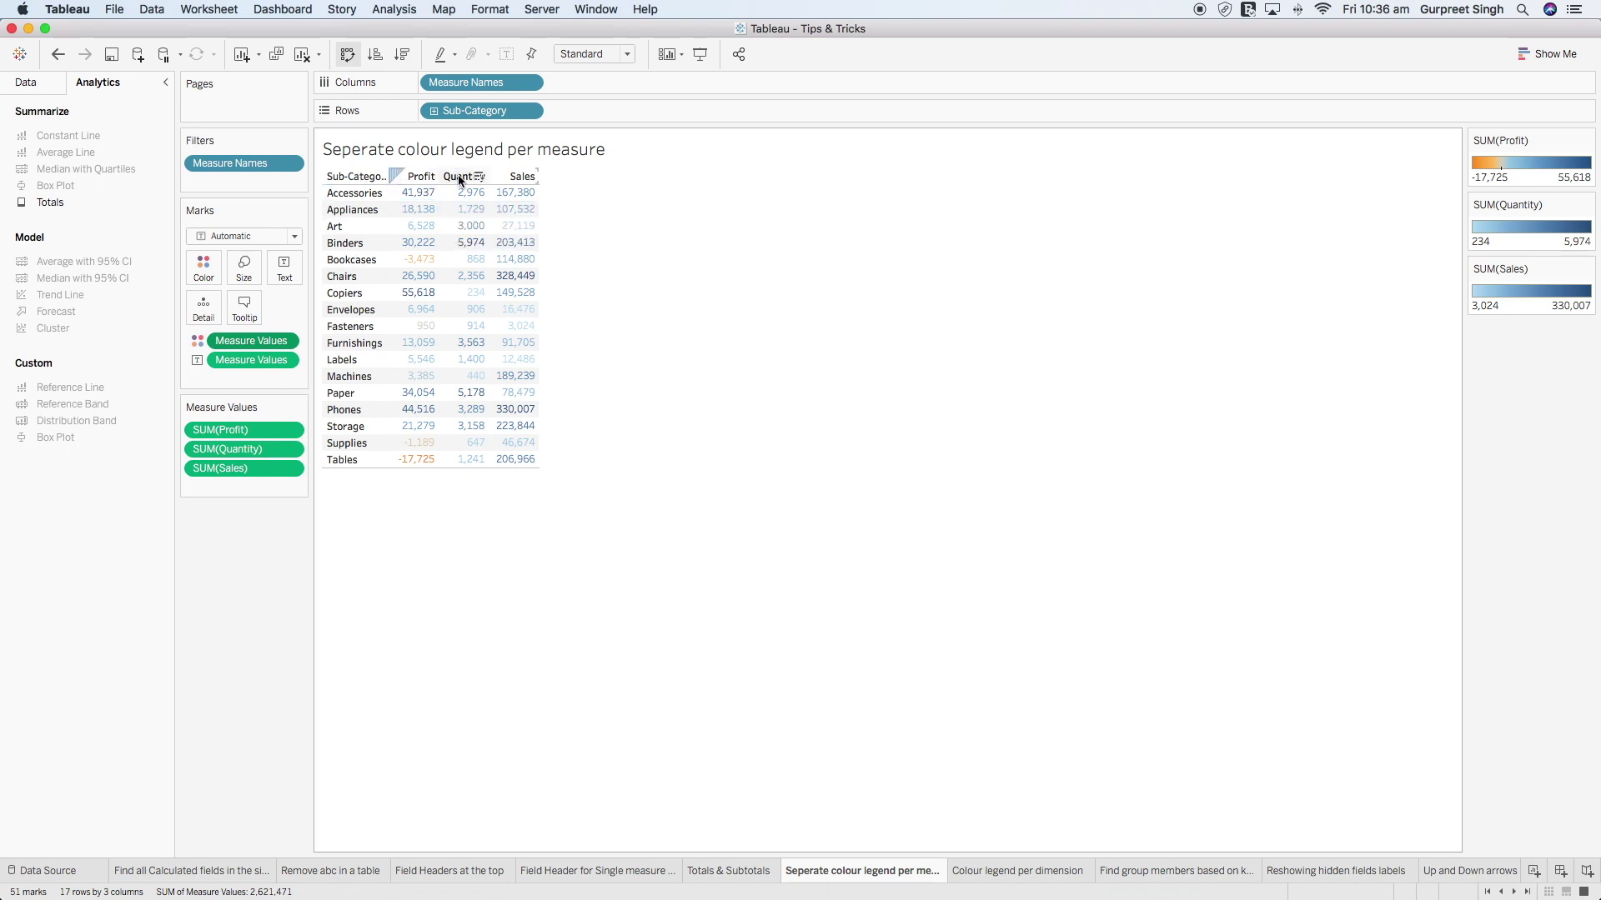
- Set the Profit colour legend to the Green palette
left_click(1587, 142)
left_click(1488, 157)
left_click(959, 371)
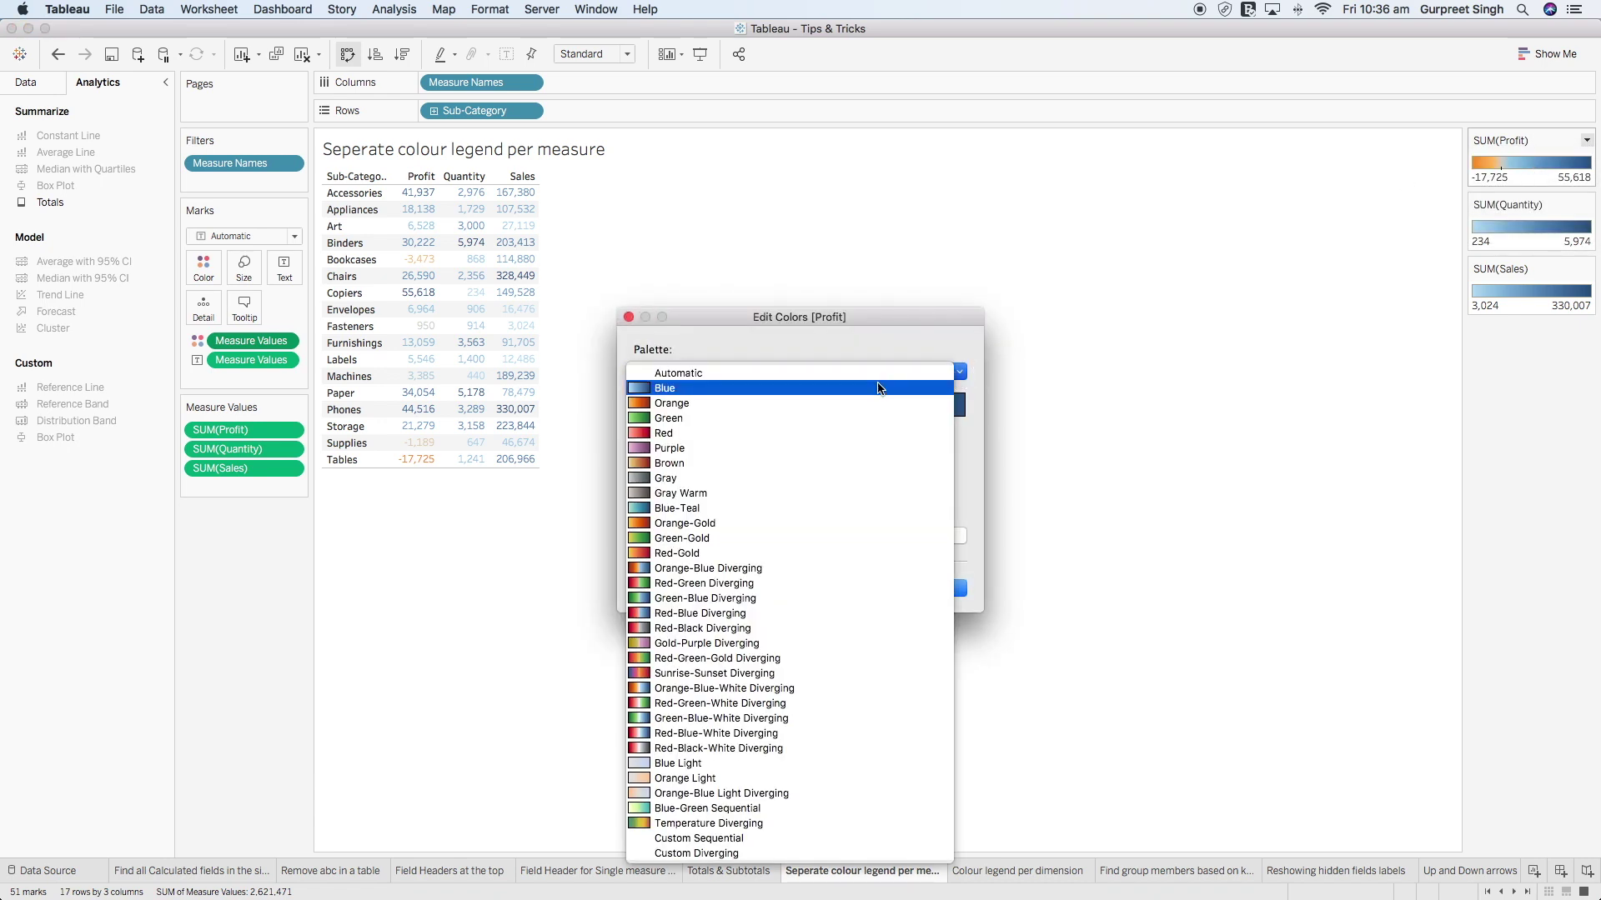
left_click(763, 402)
left_click(938, 589)
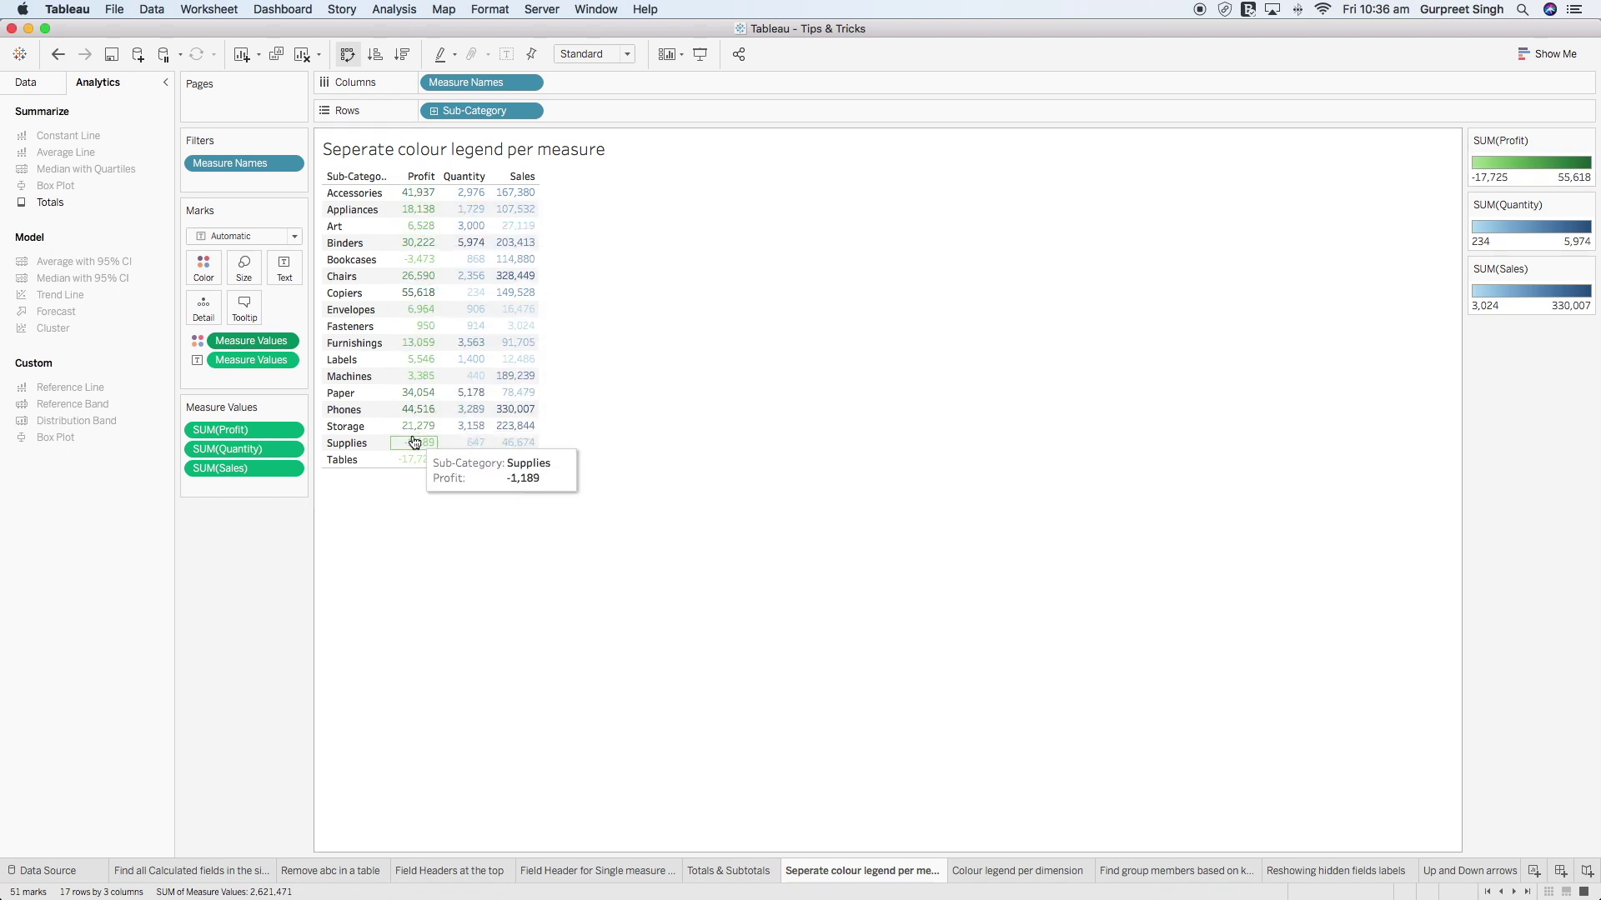
- Set the Quantity colour legend to the Orange palette
left_click(1586, 209)
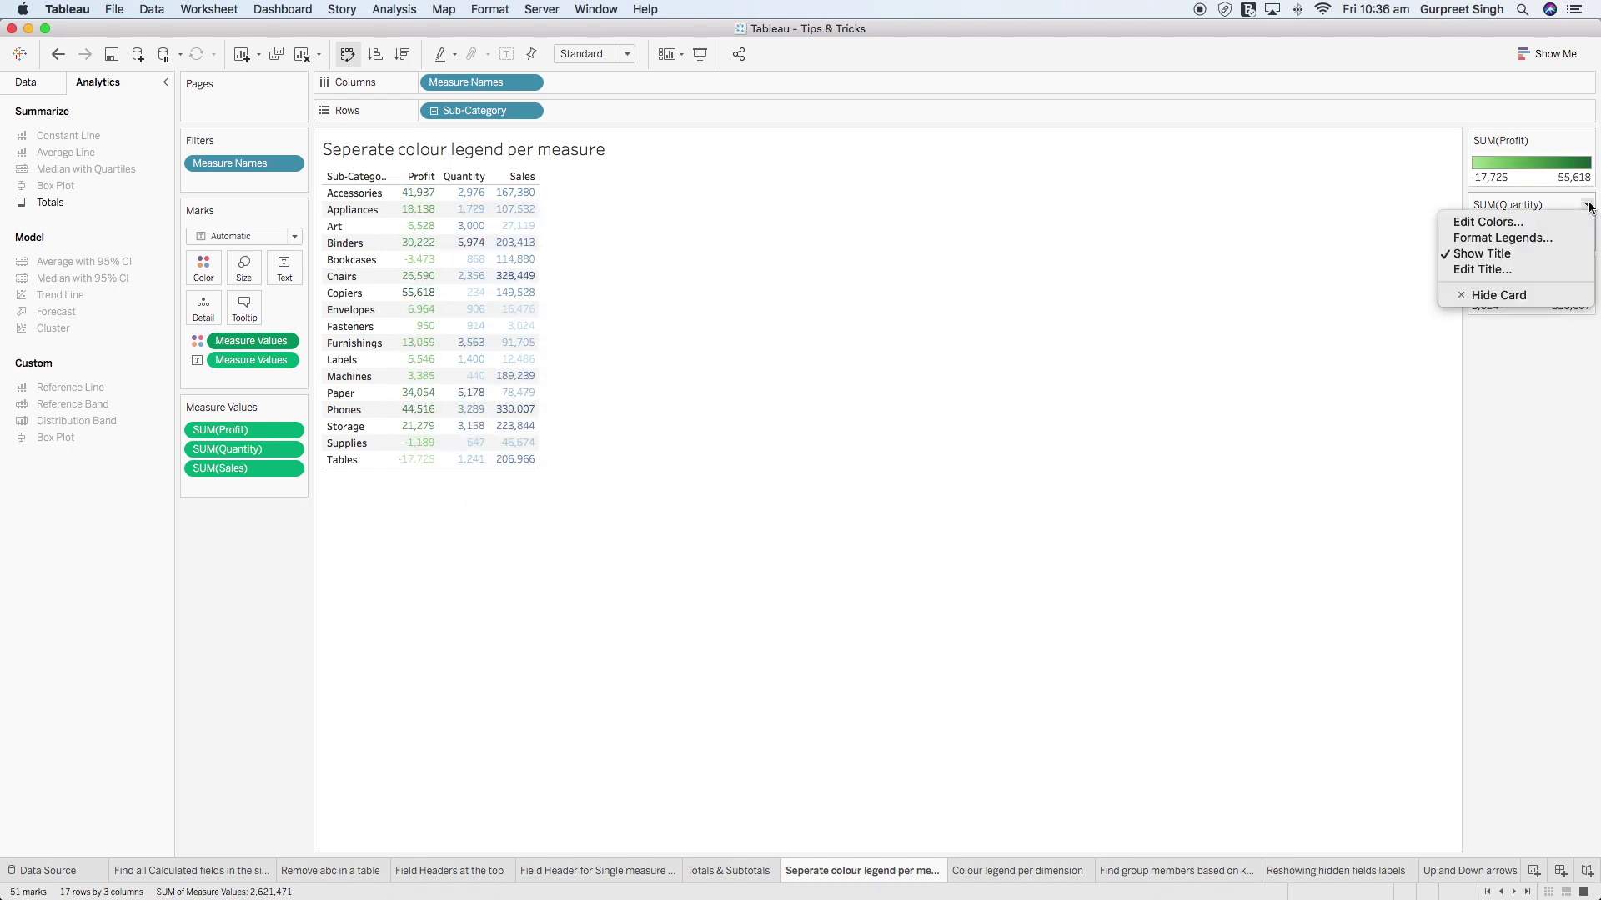
left_click(1583, 221)
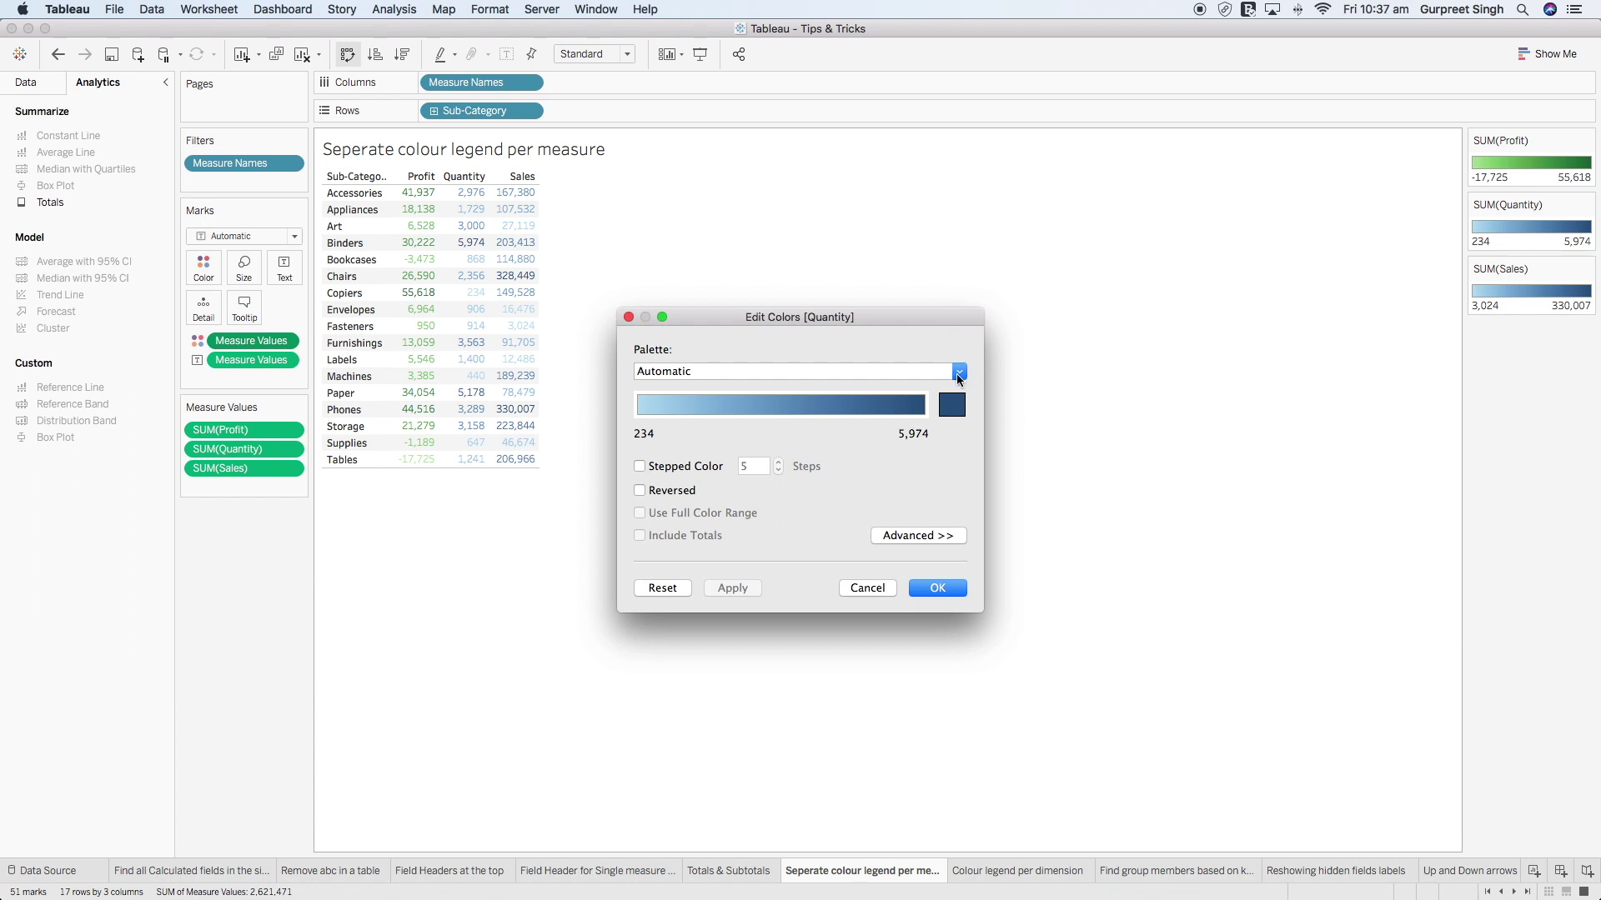
left_click(959, 372)
left_click(892, 404)
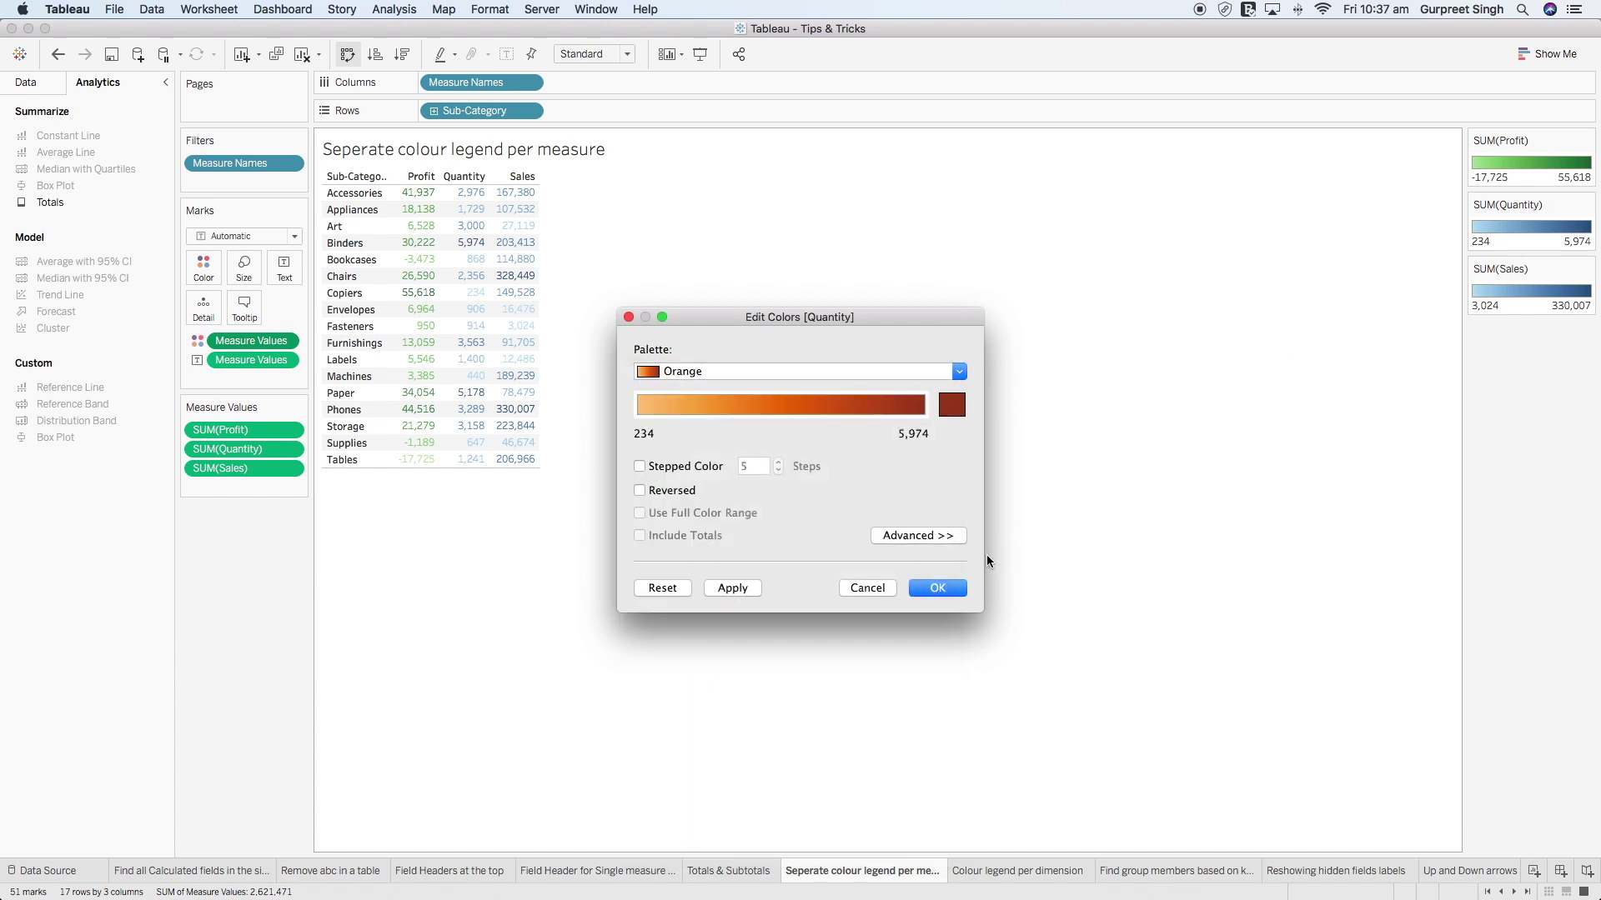
left_click(937, 587)
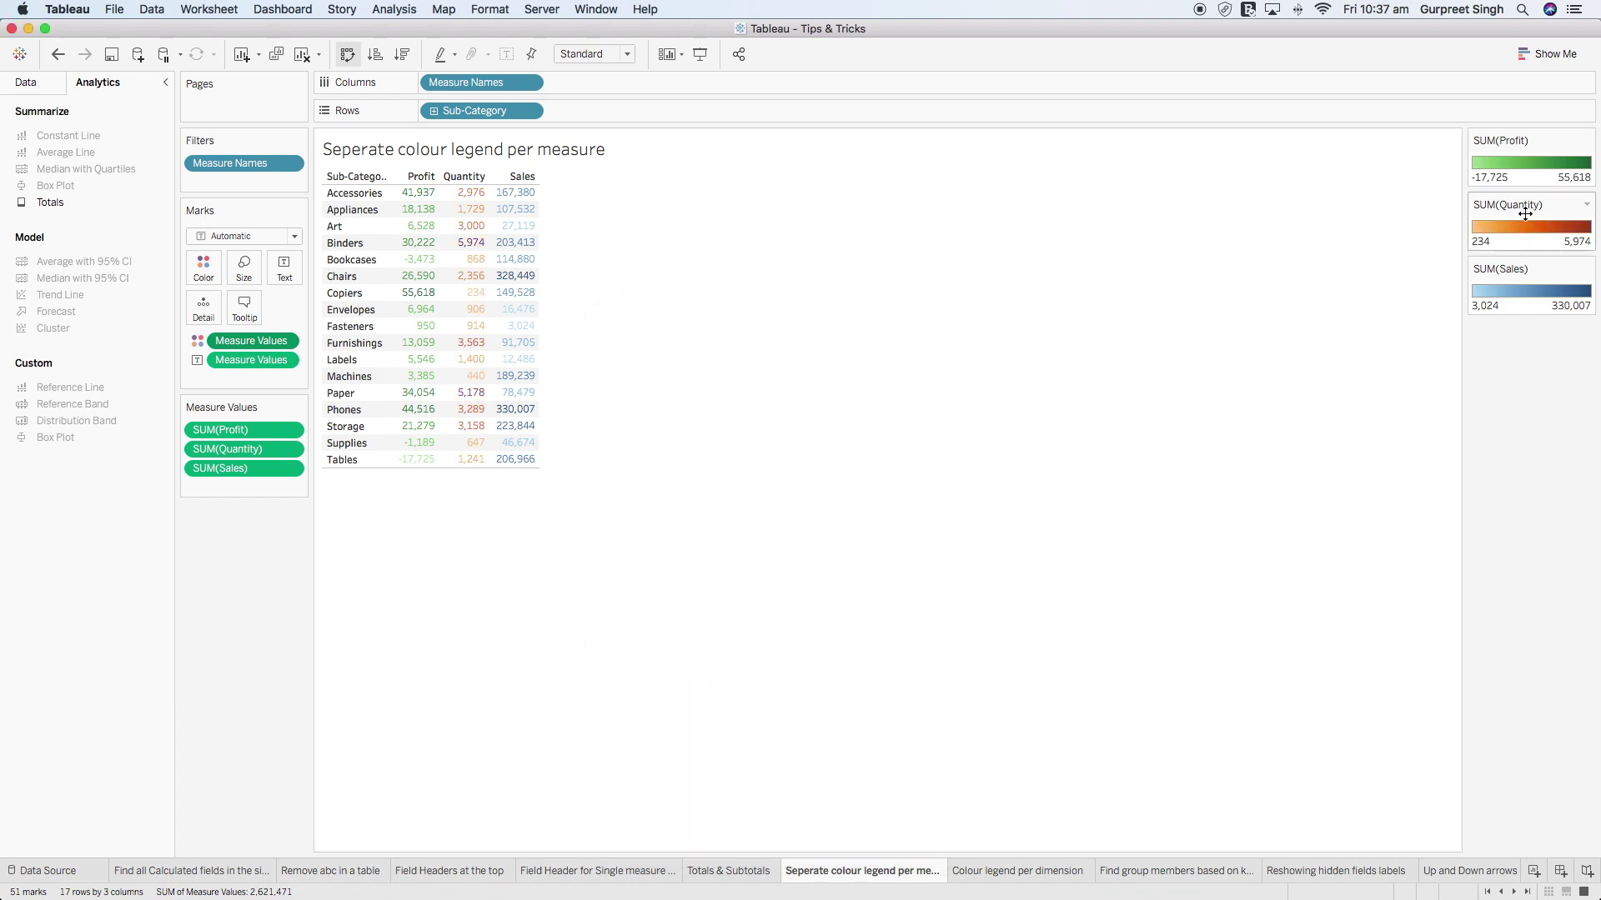
- Set the Sales colour legend to the Brown palette
left_click(1587, 270)
left_click(1582, 284)
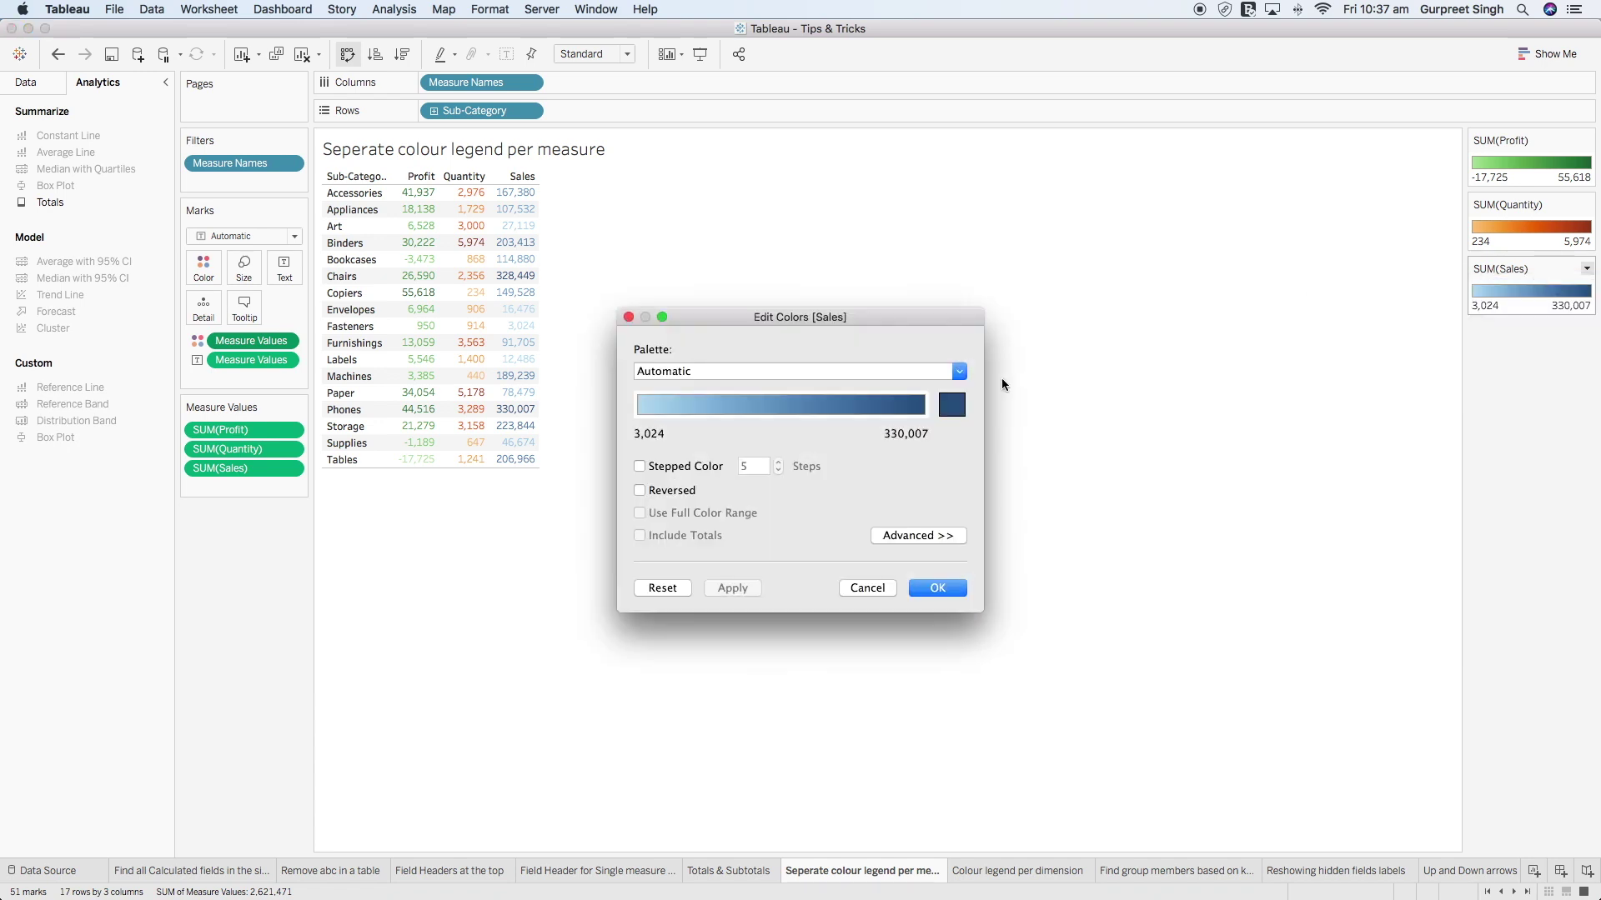
left_click(959, 372)
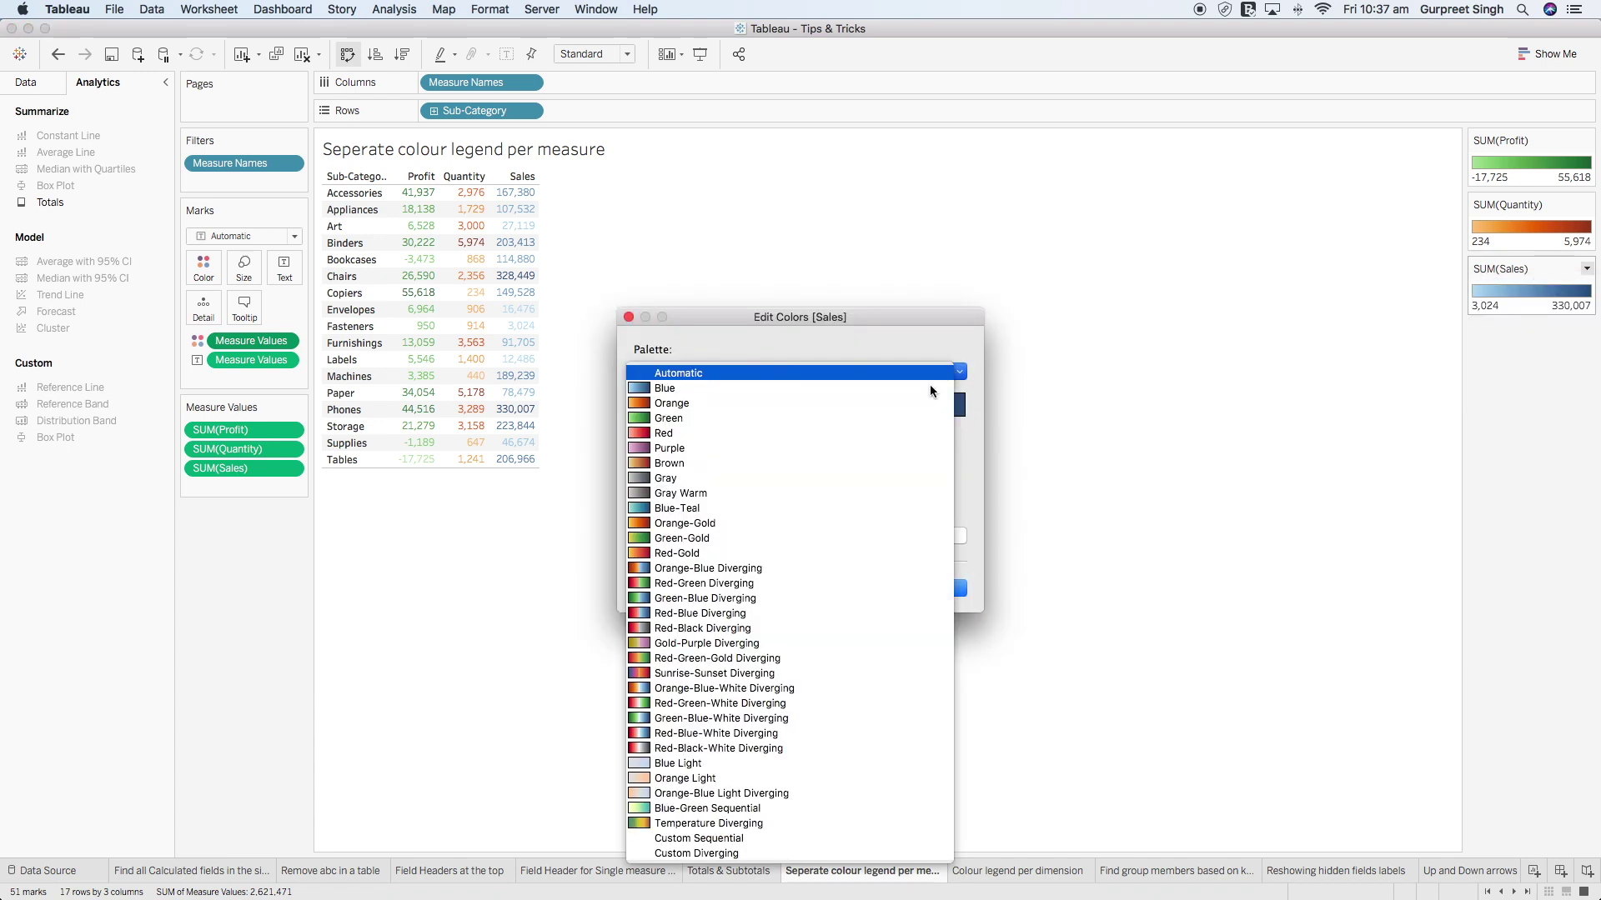
left_click(750, 463)
left_click(929, 594)
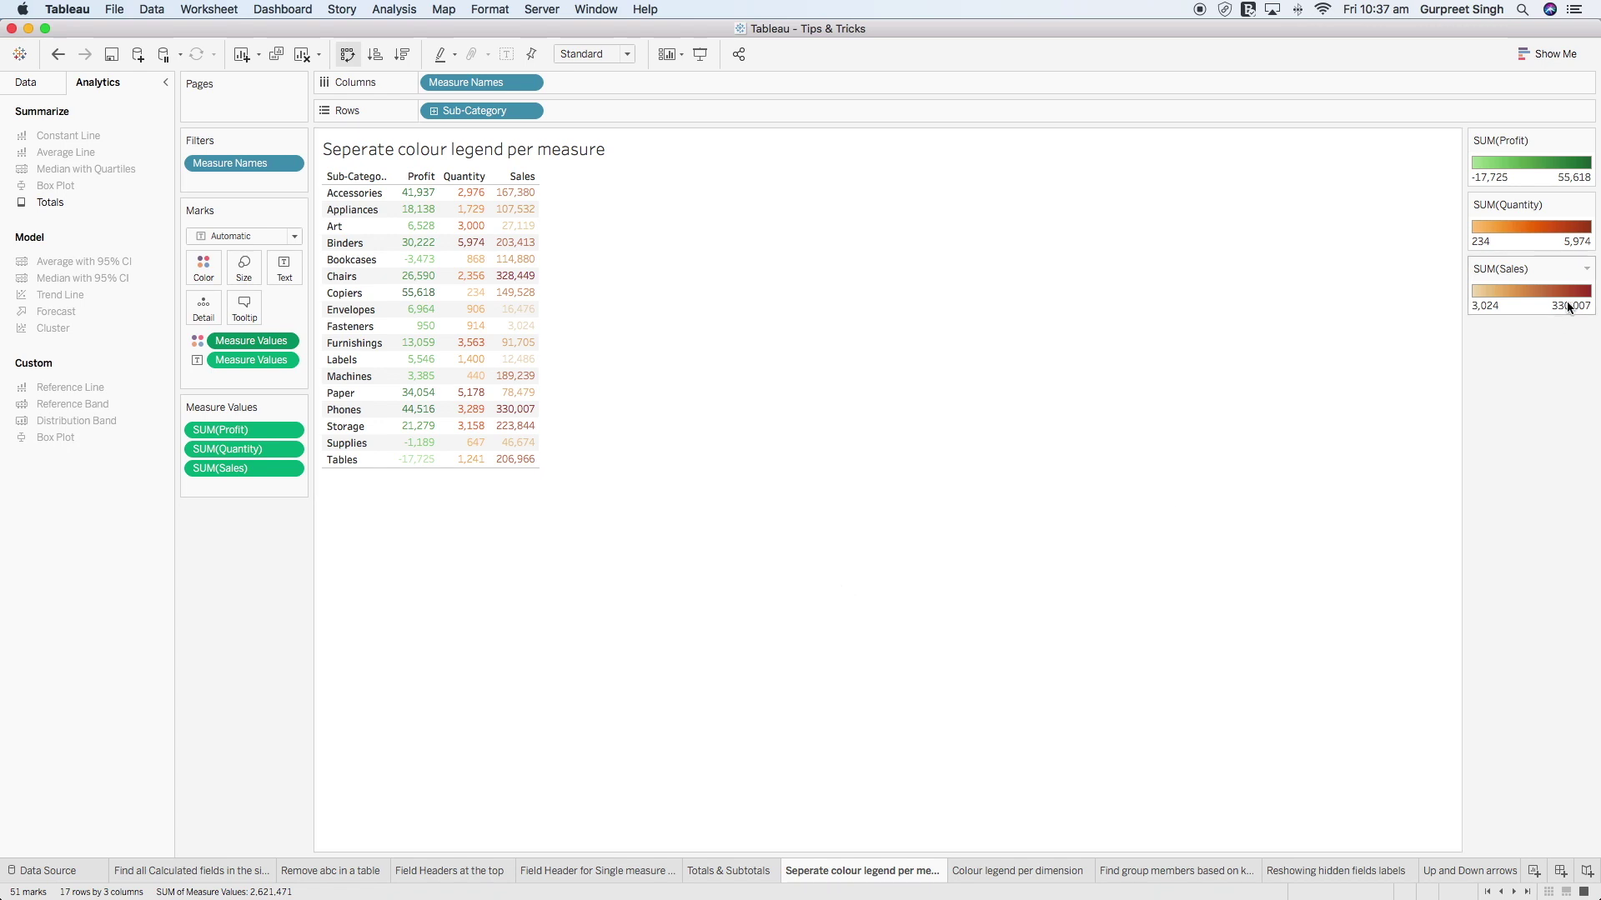
- Change the Sales colour legend to the Purple palette
left_click(1587, 270)
left_click(1488, 286)
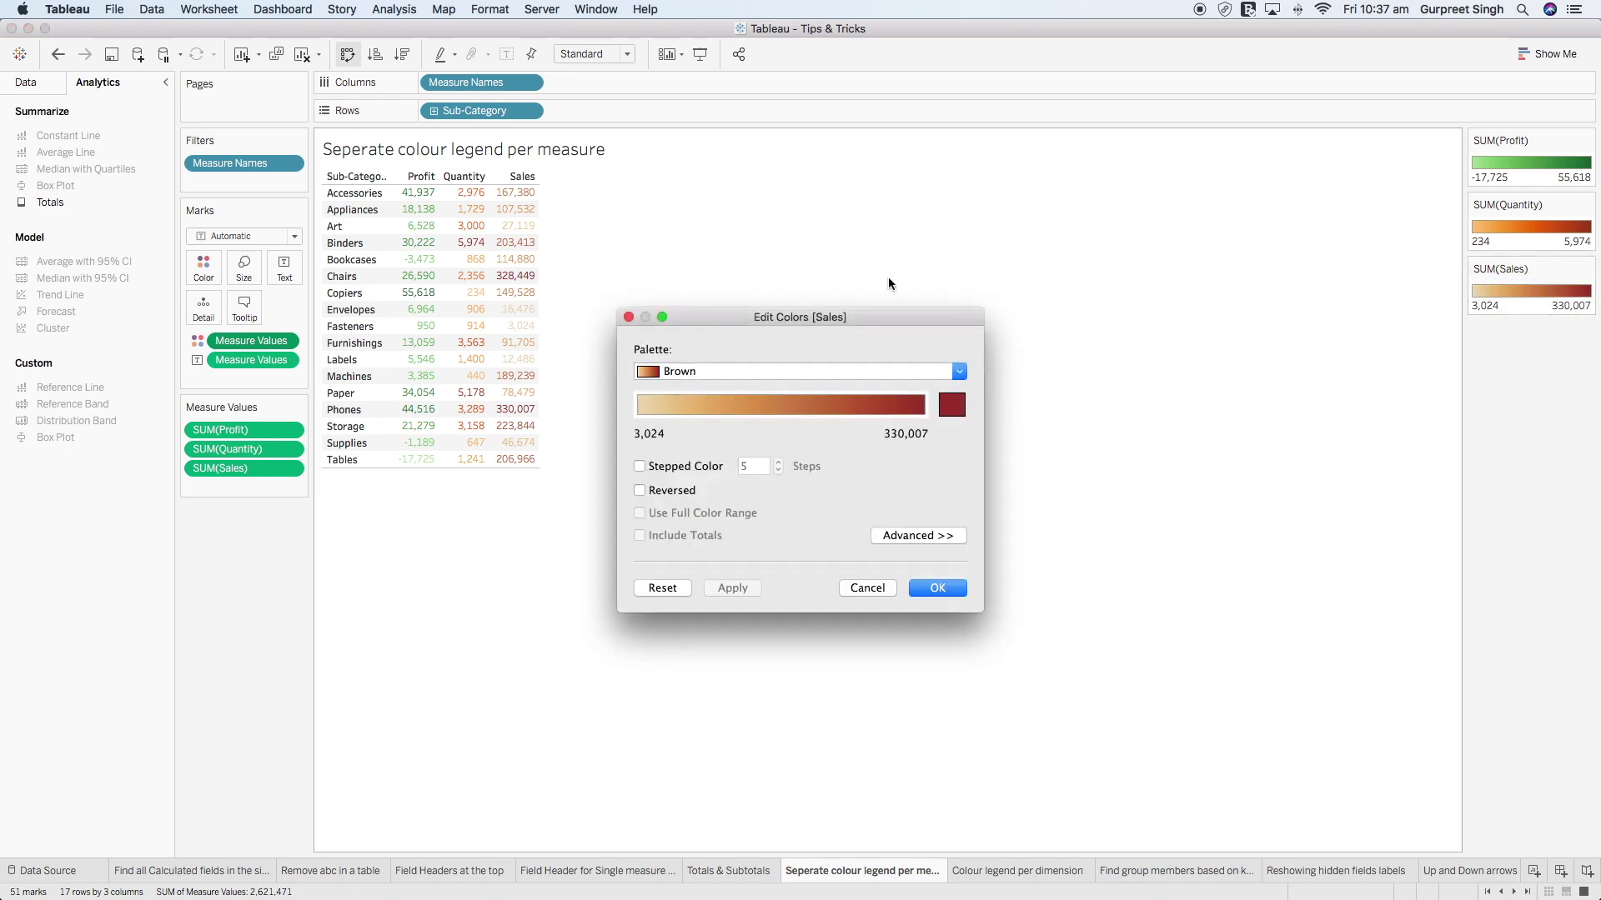
left_click(958, 372)
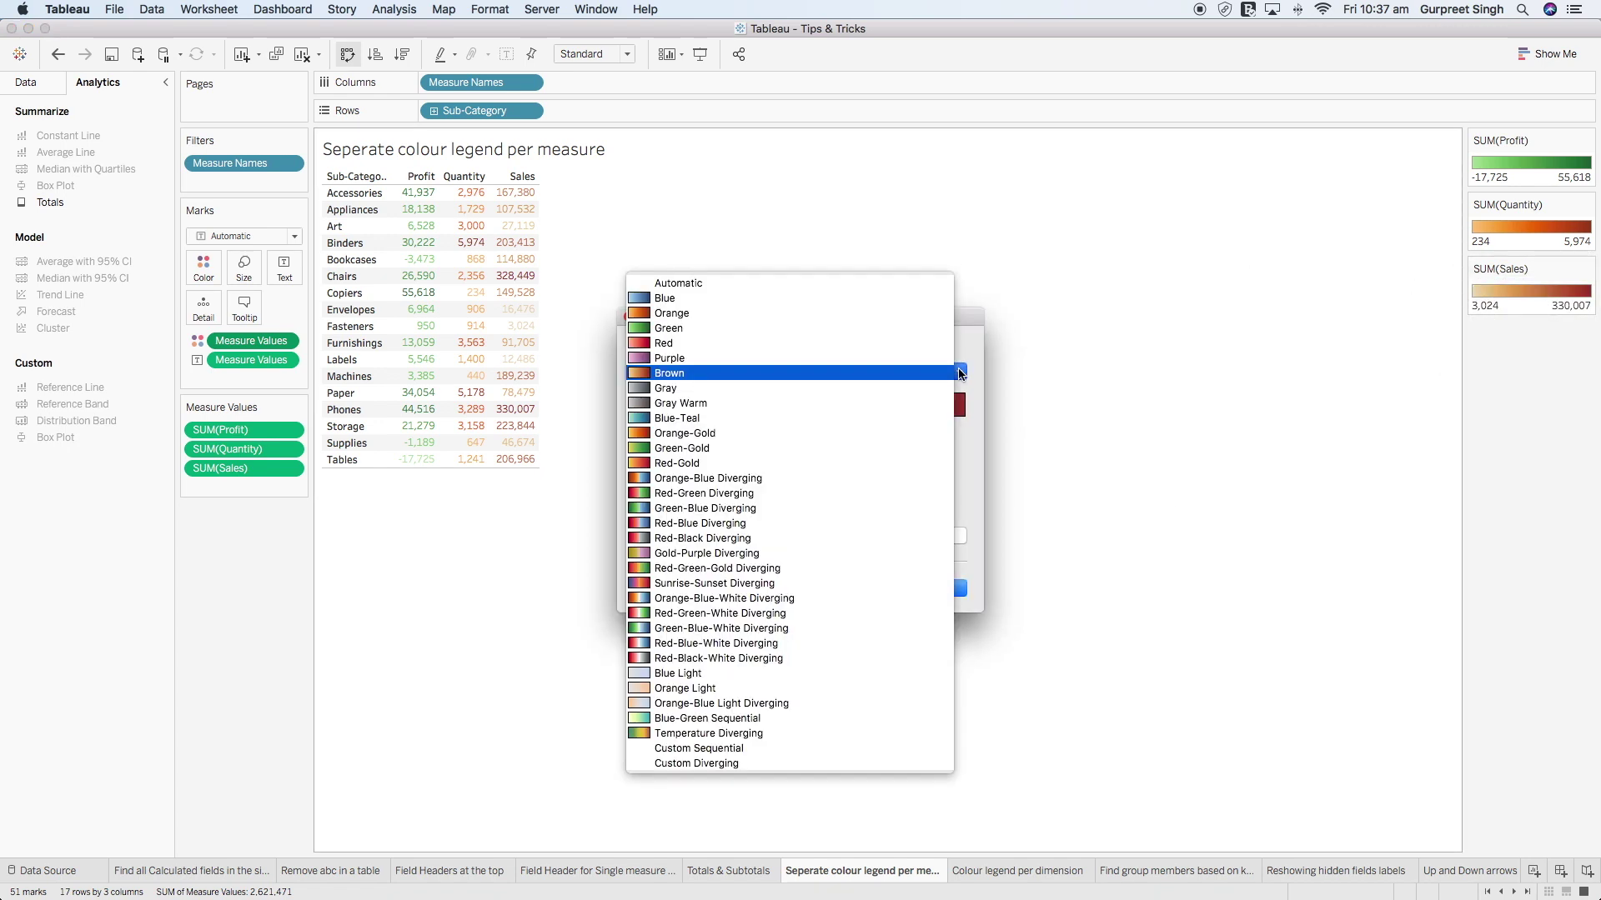
left_click(741, 359)
left_click(938, 595)
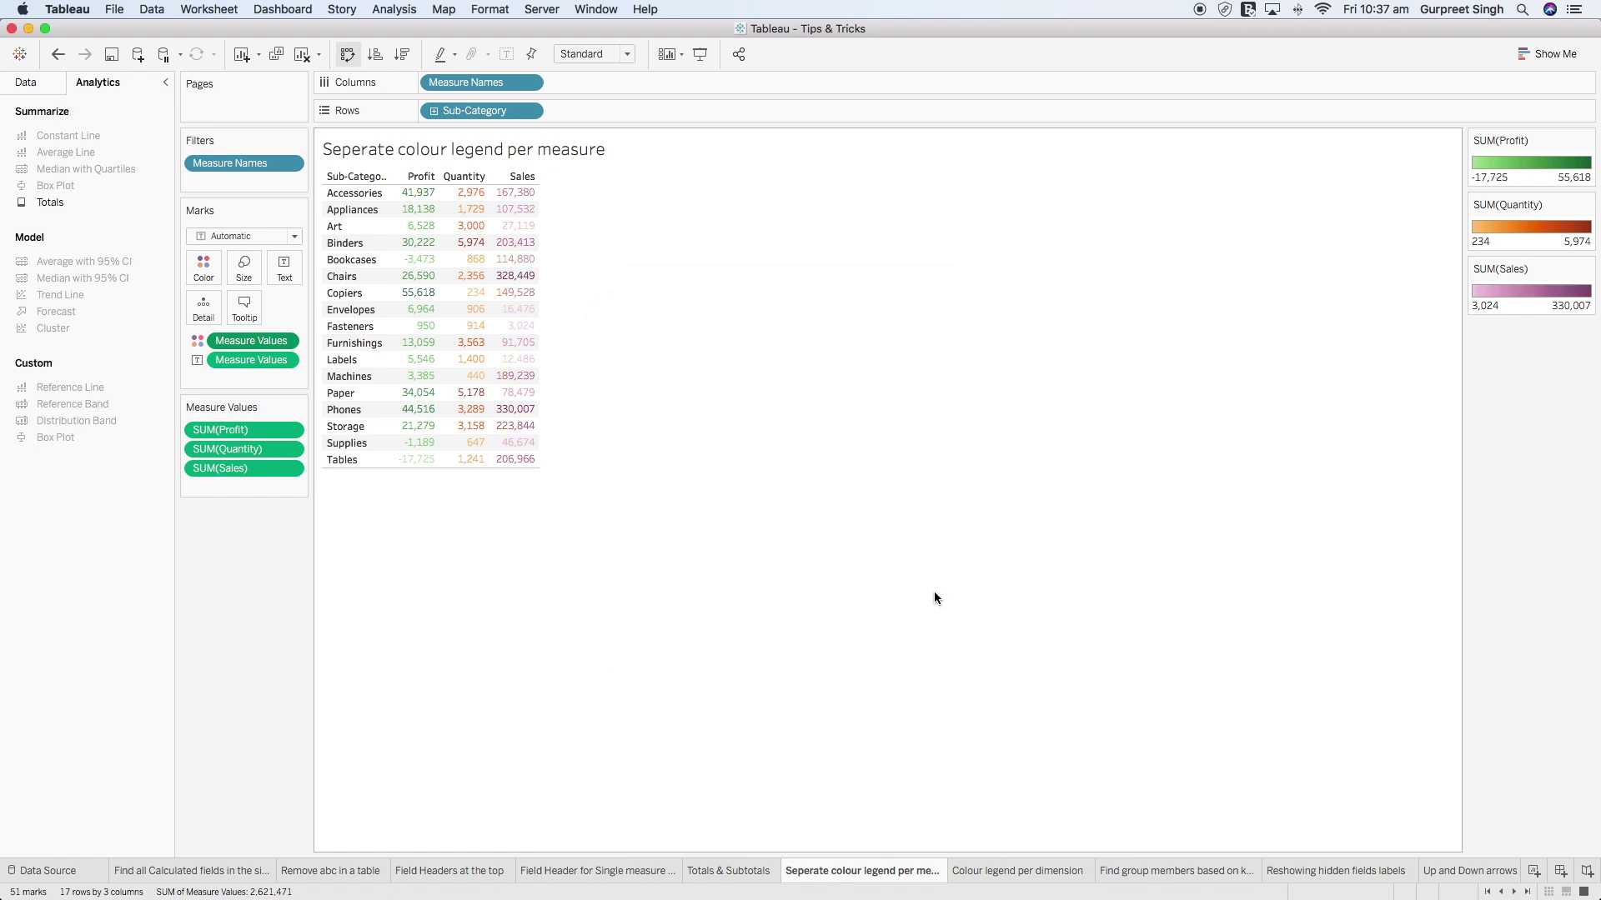
- Change the table's mark type to Square so the measure colours fill the cells
mouse_move(523, 197)
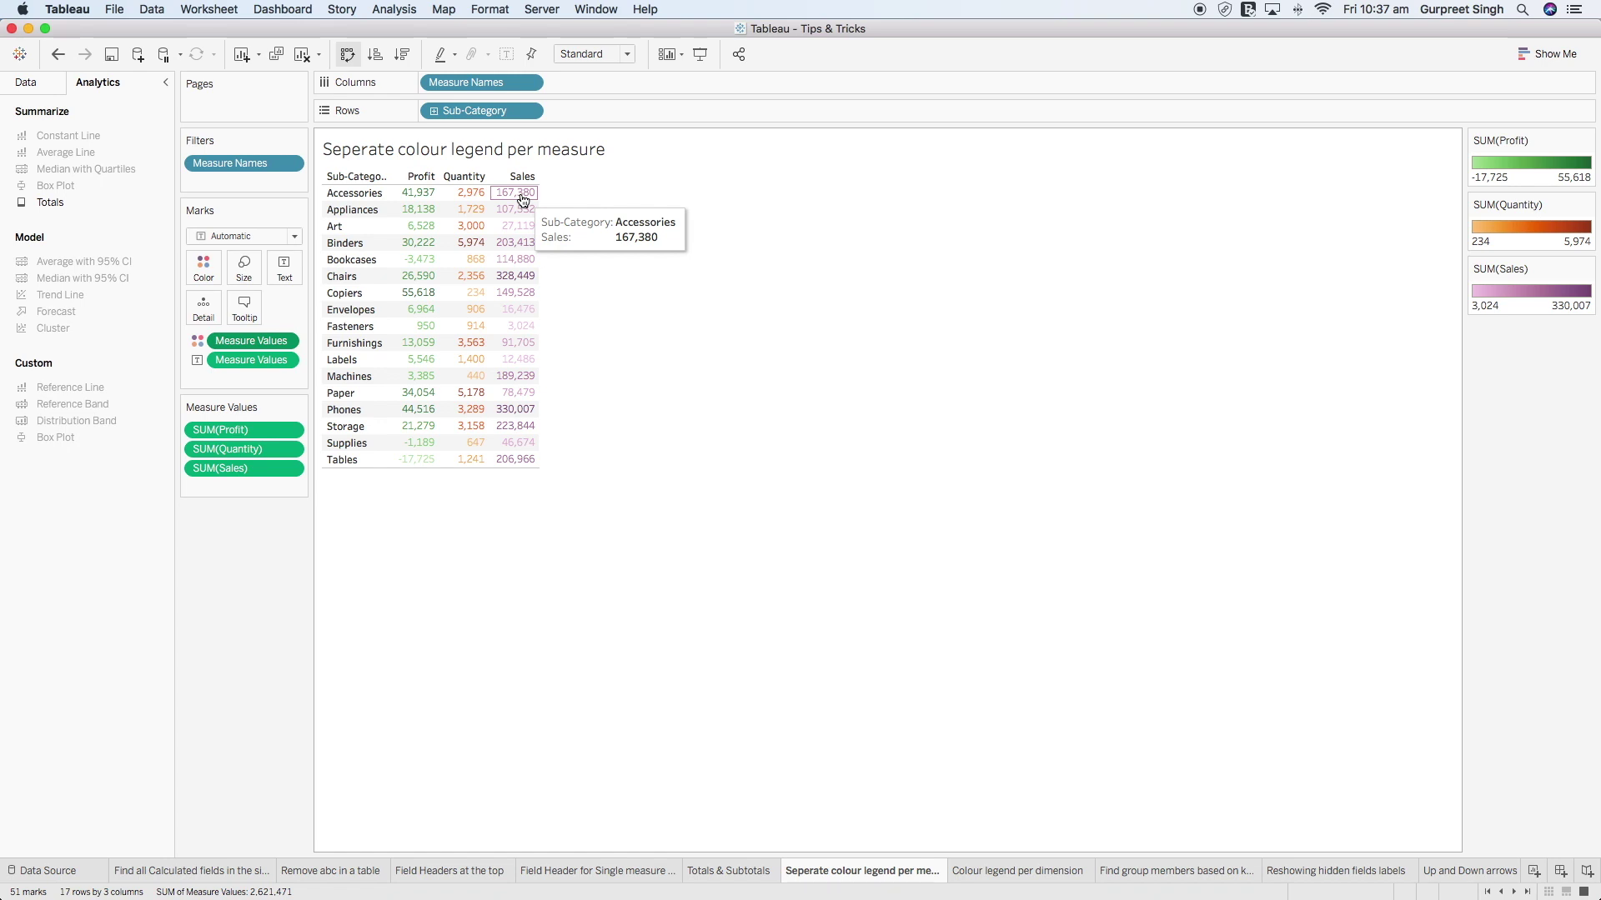
mouse_move(536, 226)
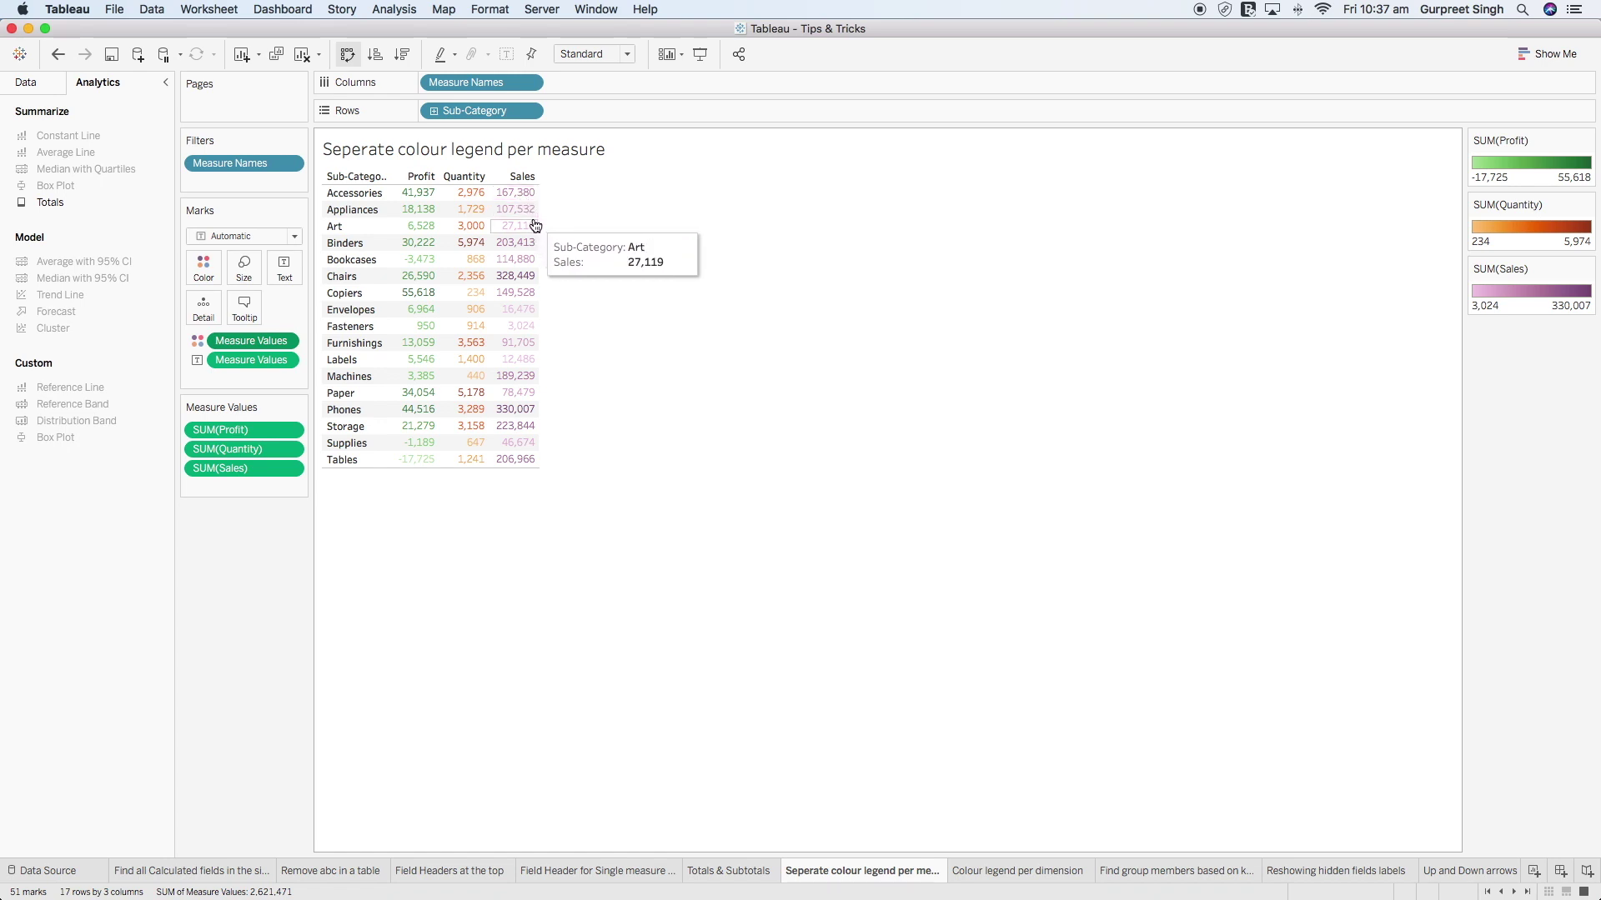
left_click(293, 237)
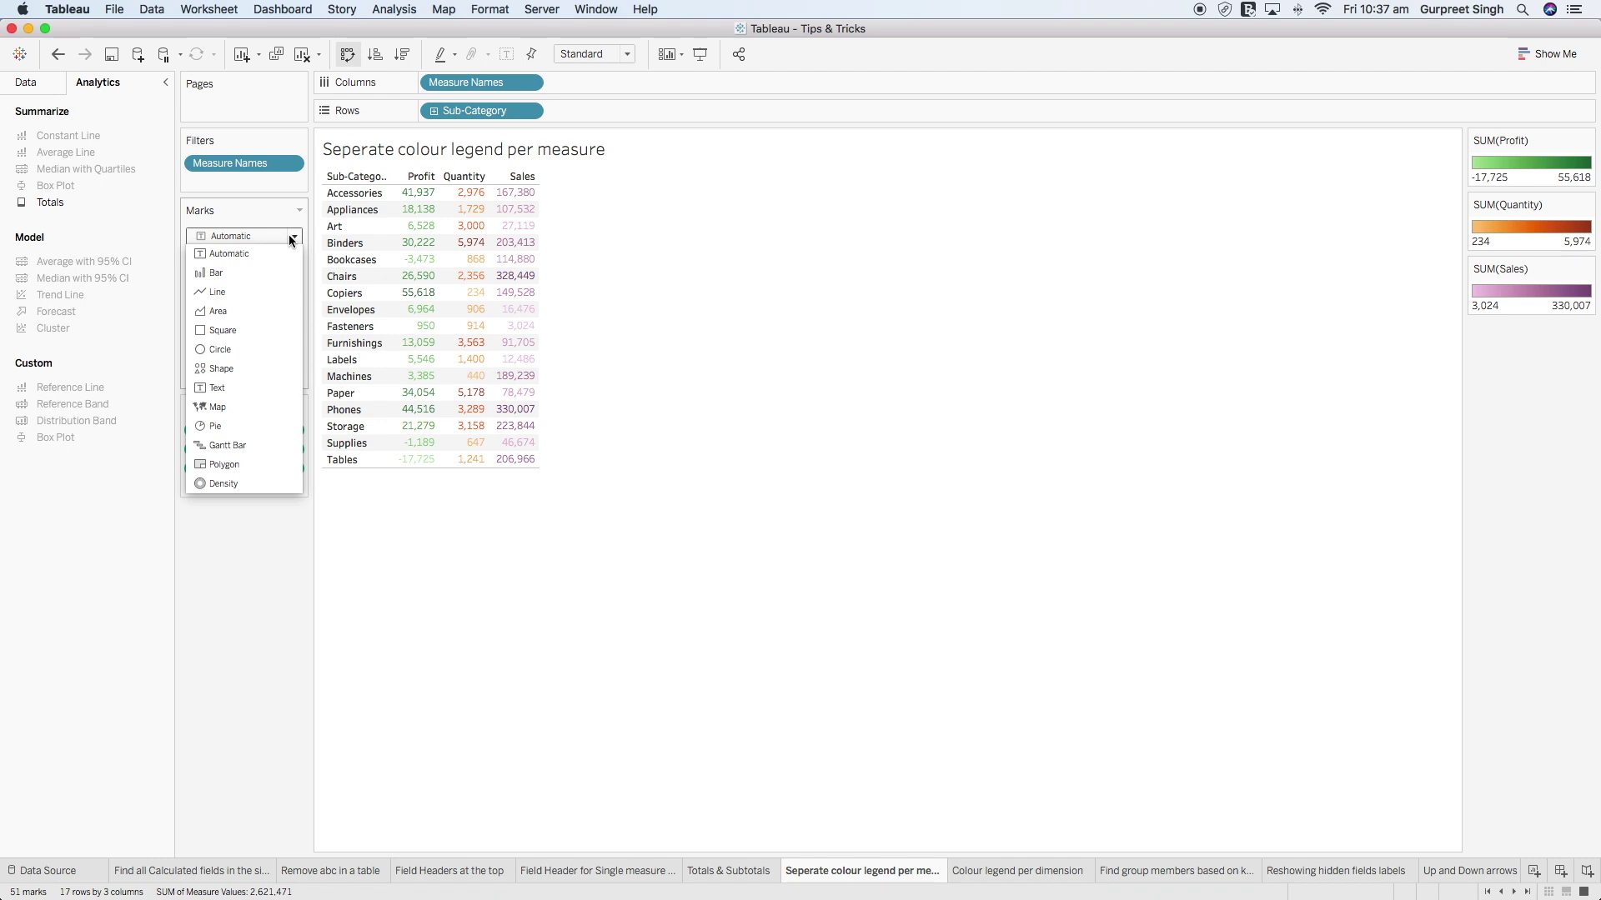
left_click(235, 329)
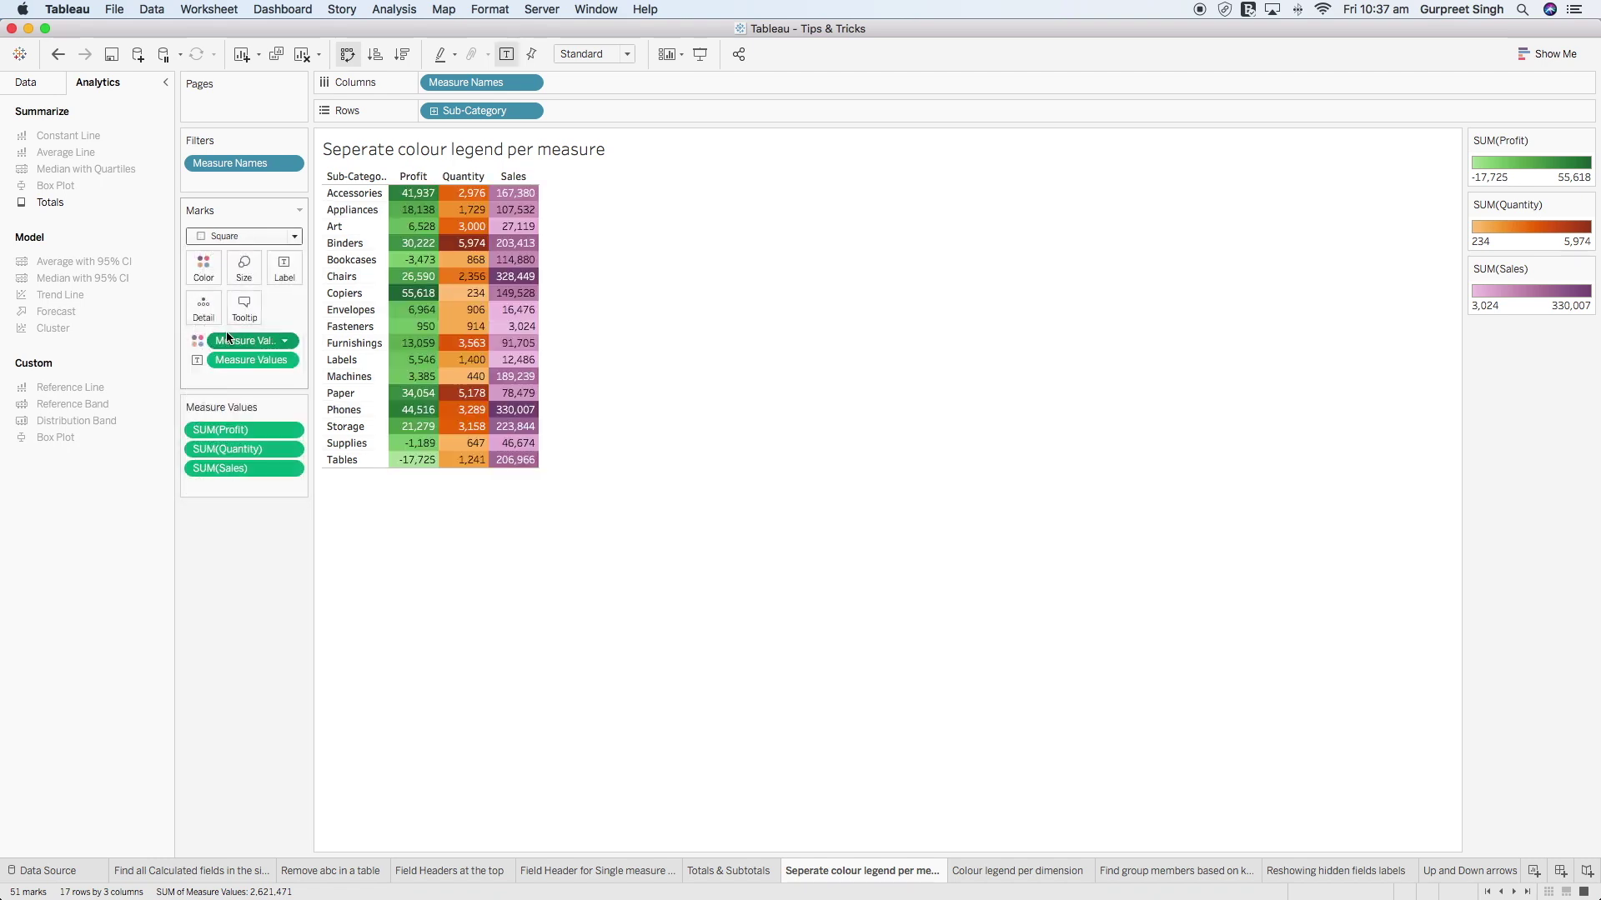
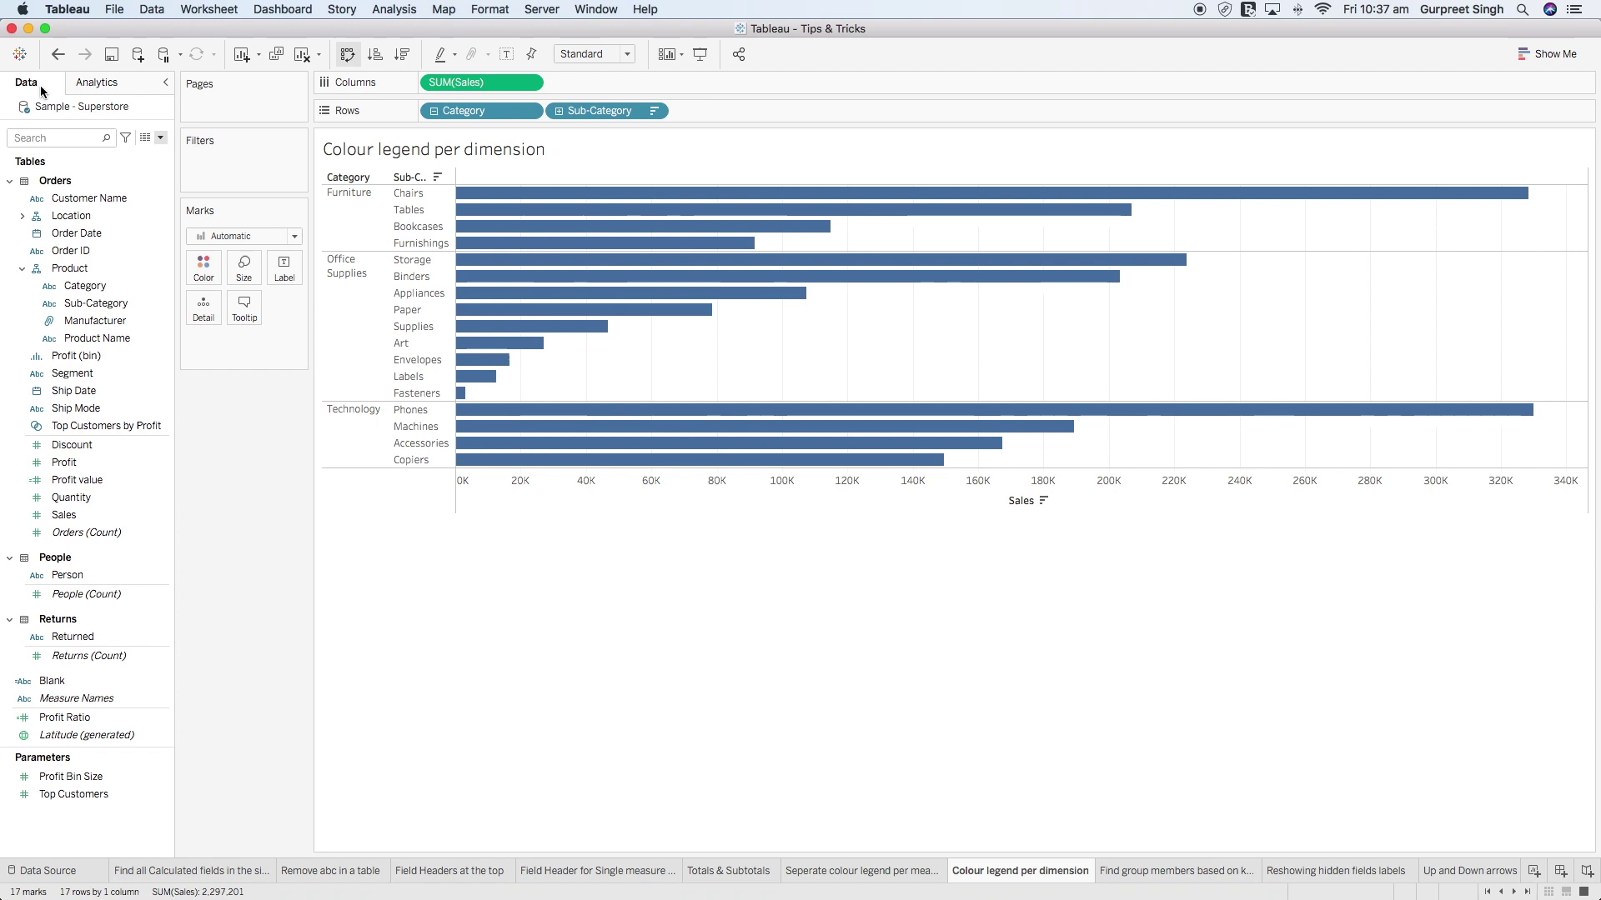
- Colour the Sales bars by Sub-Category on the Colour legend per dimension sheet
left_click(97, 286)
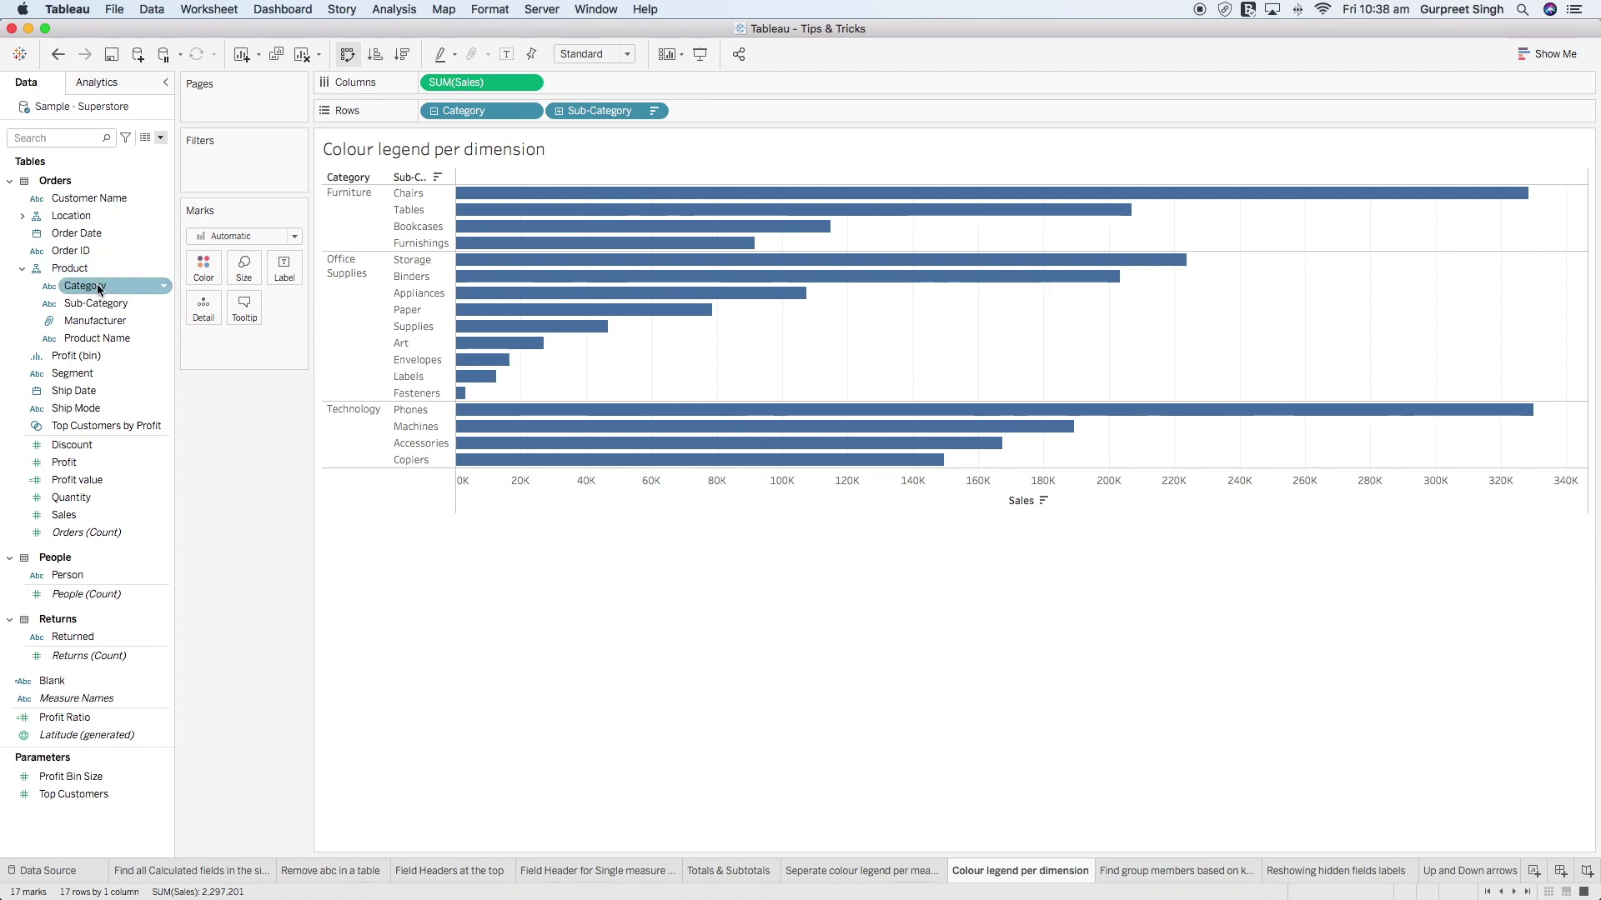
left_click(97, 304)
left_click_drag(97, 305, 200, 275)
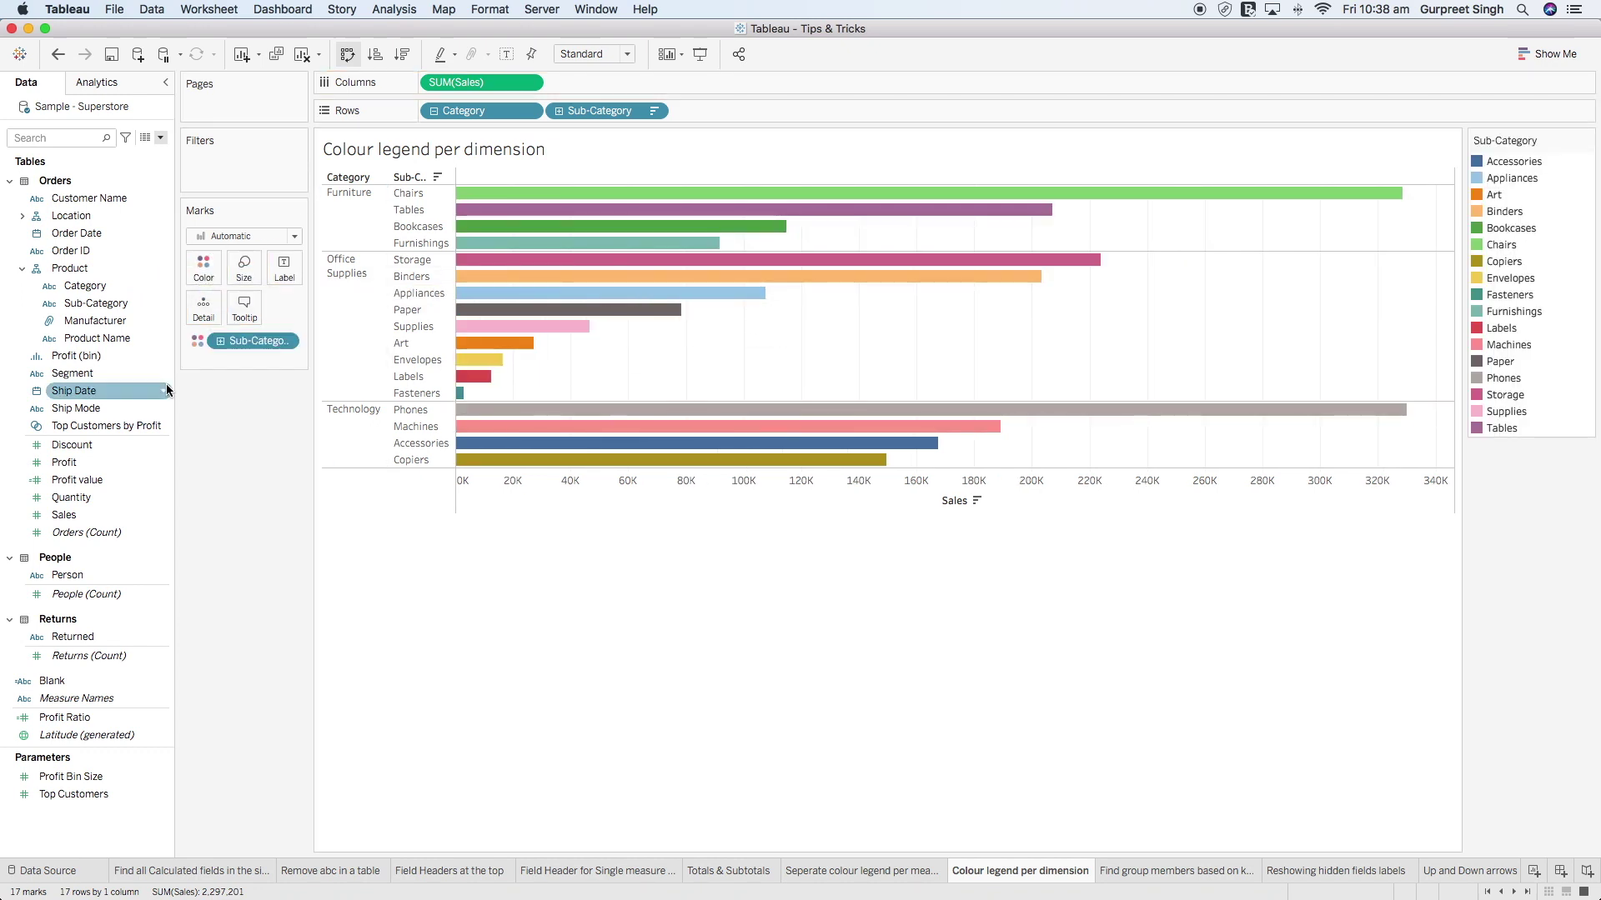
- Try colouring the bars by Category alone, and remove that colour field from the marks
left_click_drag(90, 286, 200, 277)
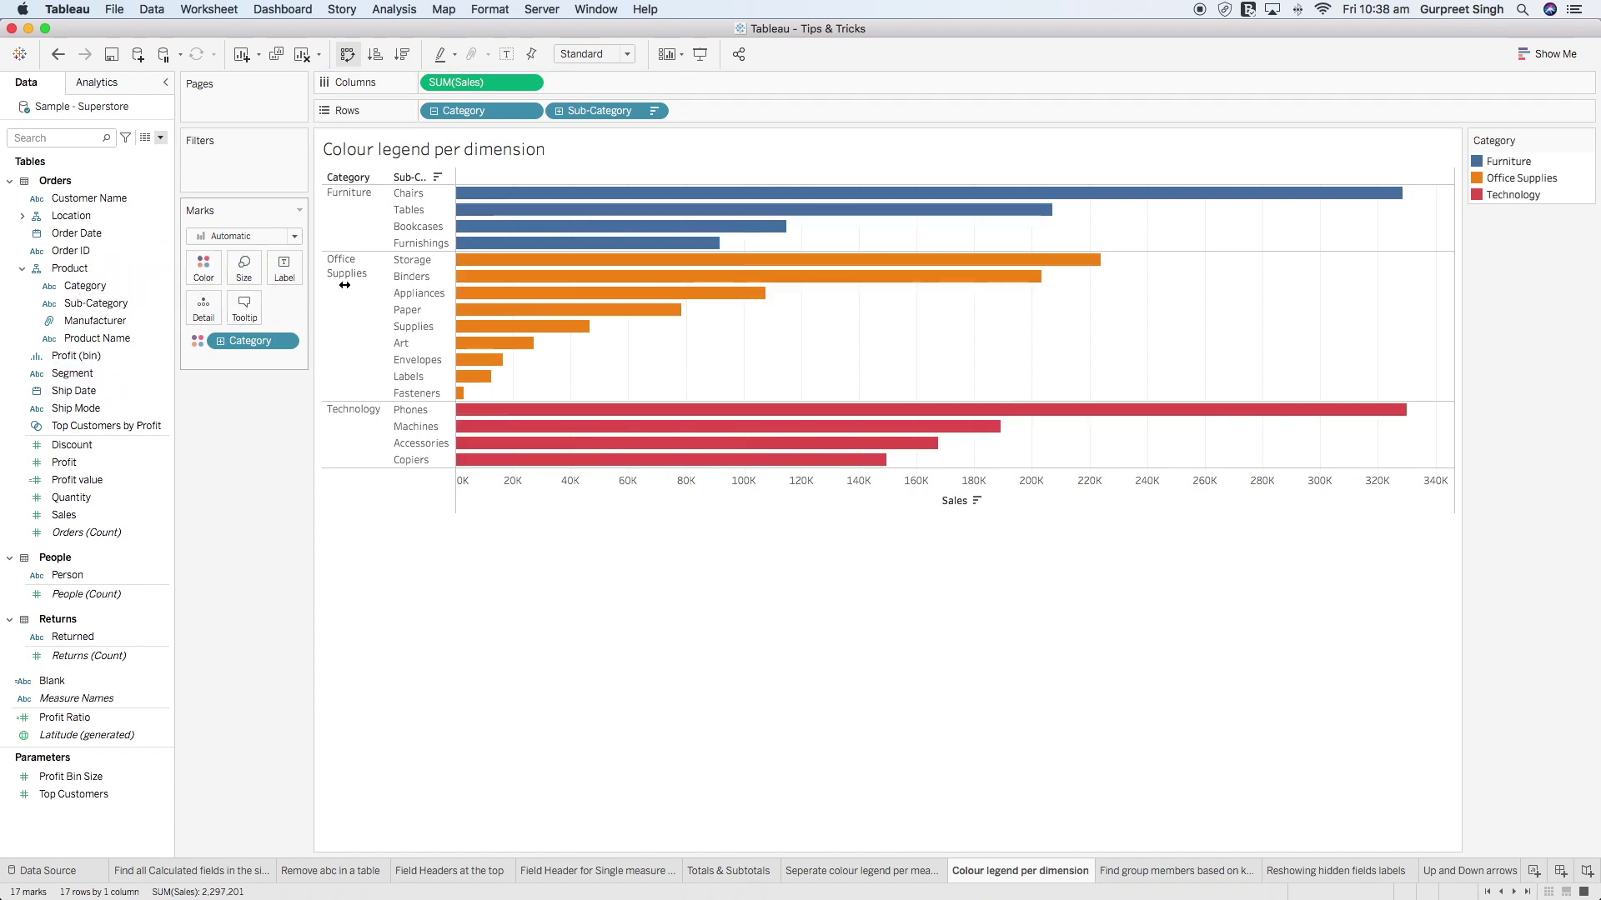
mouse_move(510, 200)
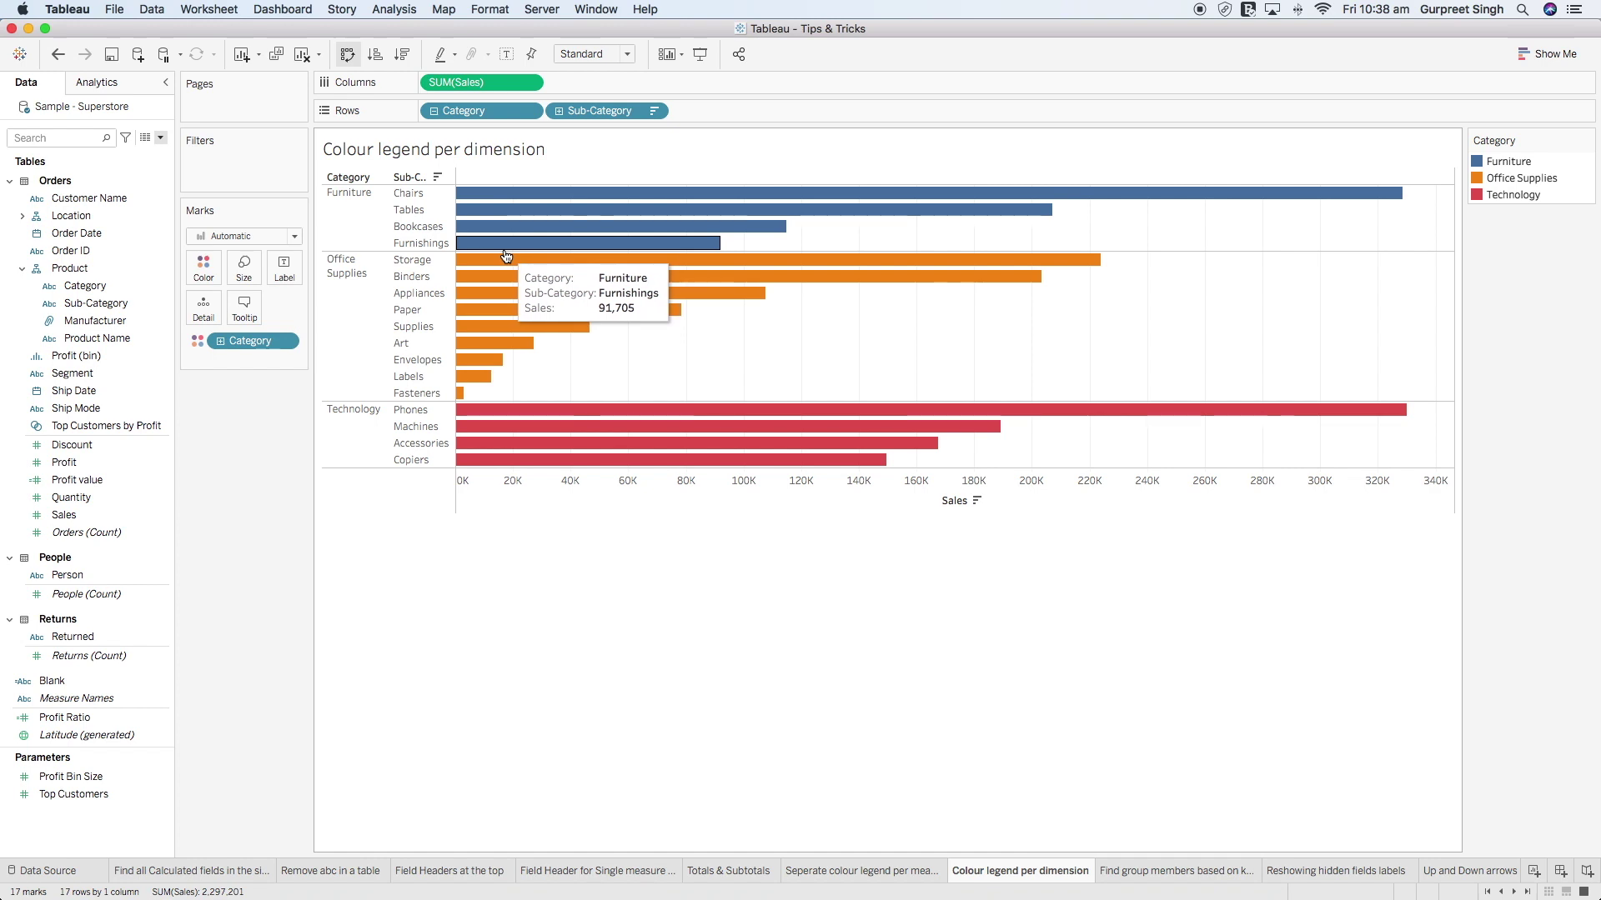
left_click_drag(255, 342, 248, 438)
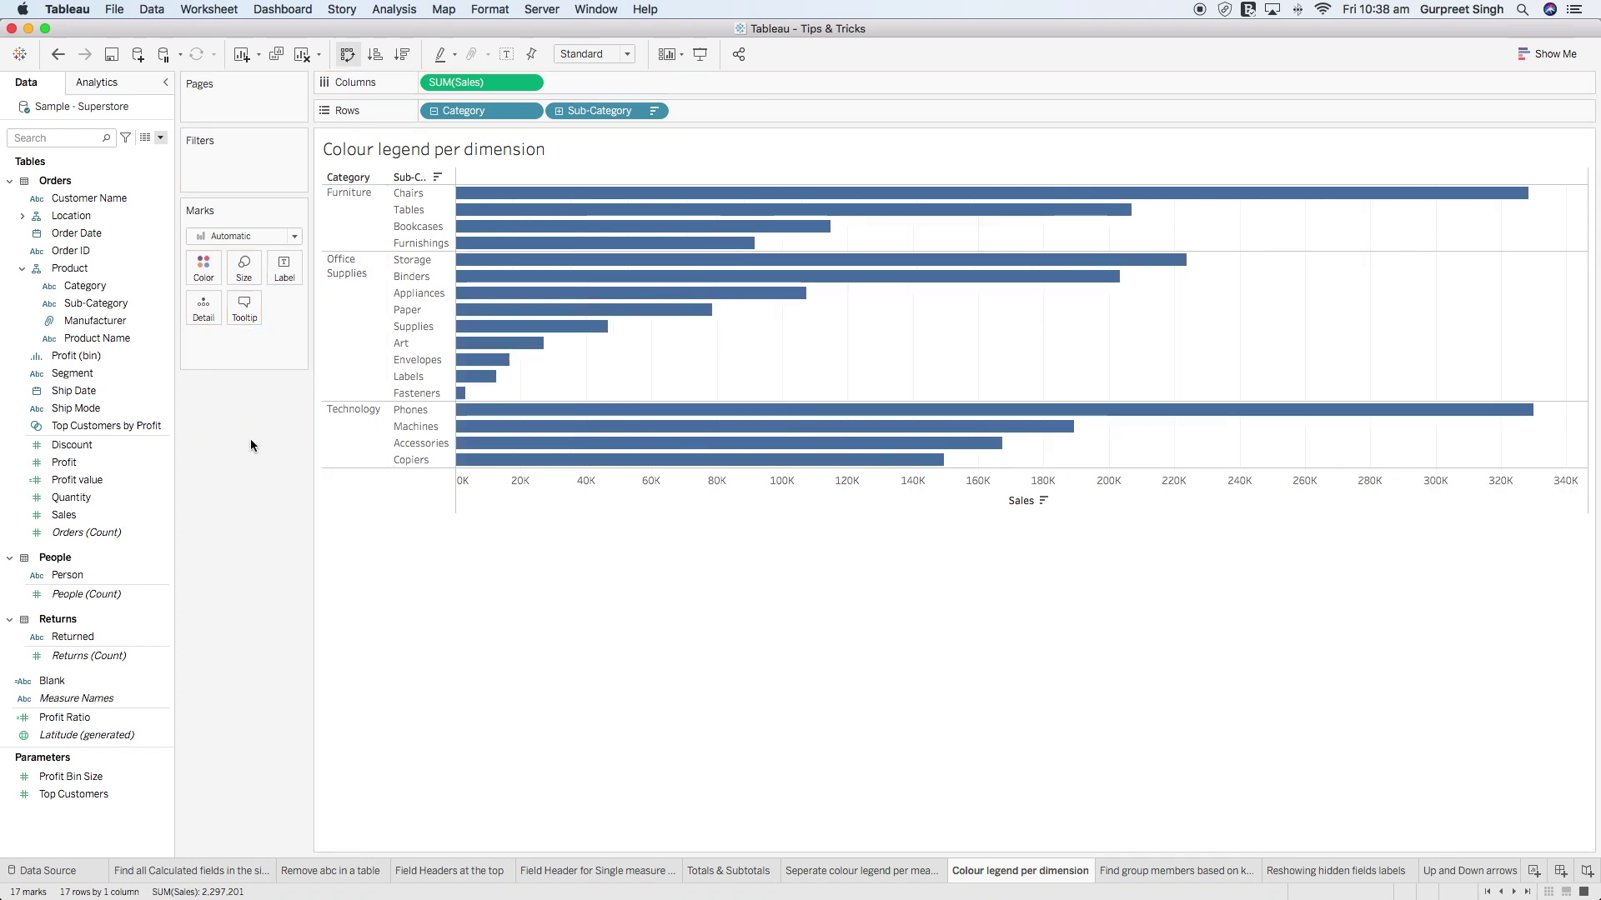
- Colour the bars by Category and Sub-Category together, adding both fields at once
left_click(83, 286)
left_click(99, 305, "super")
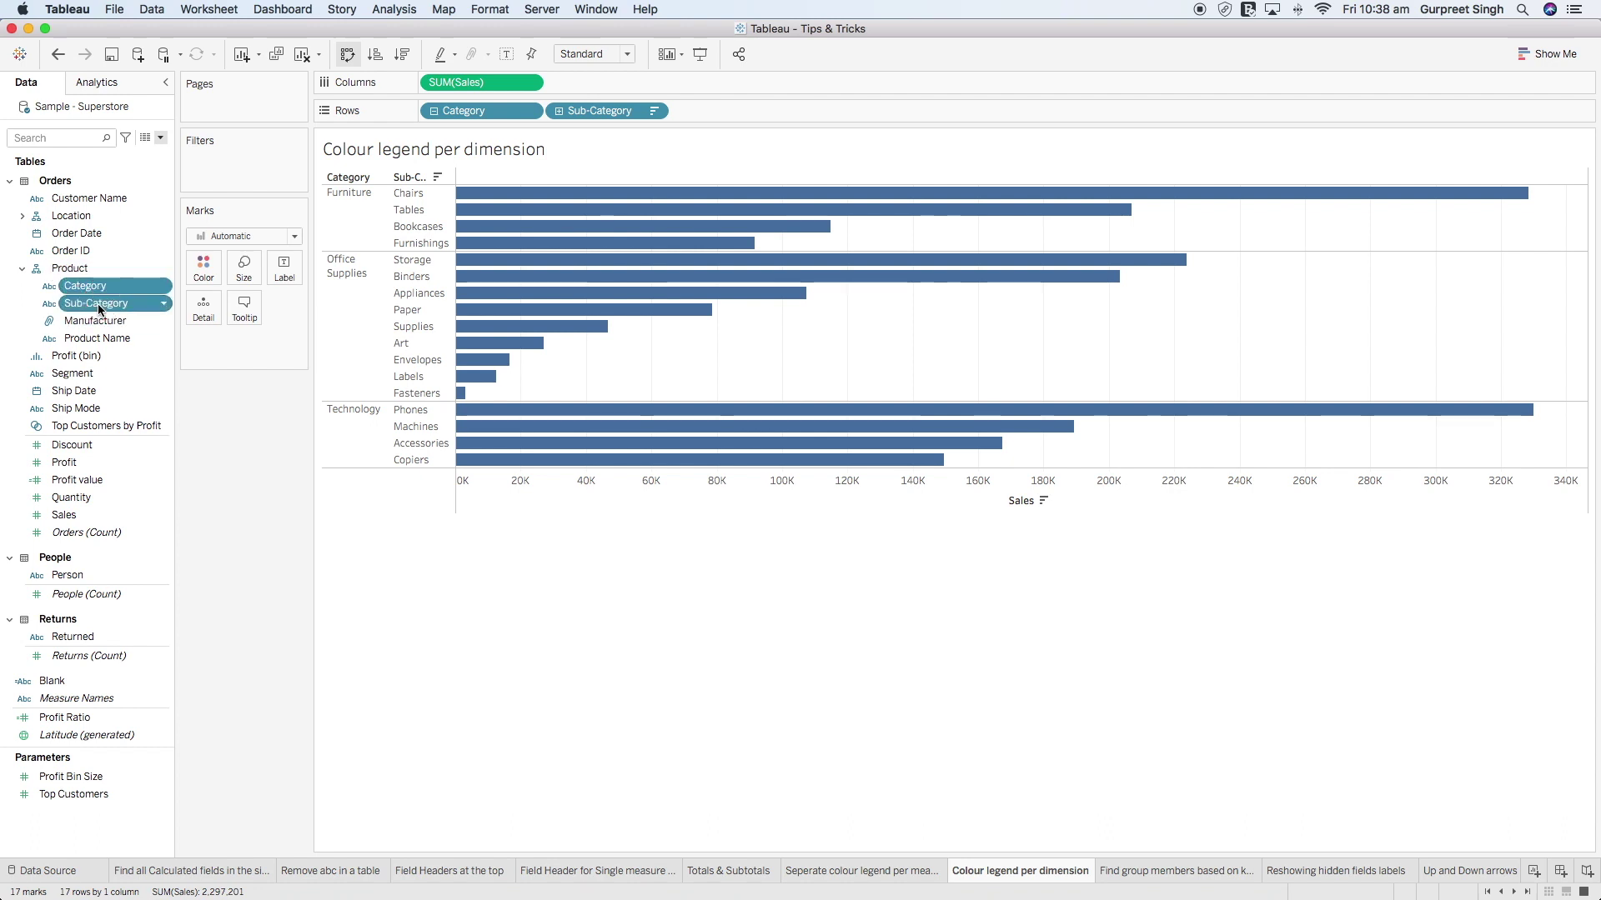
left_click_drag(110, 289, 208, 278)
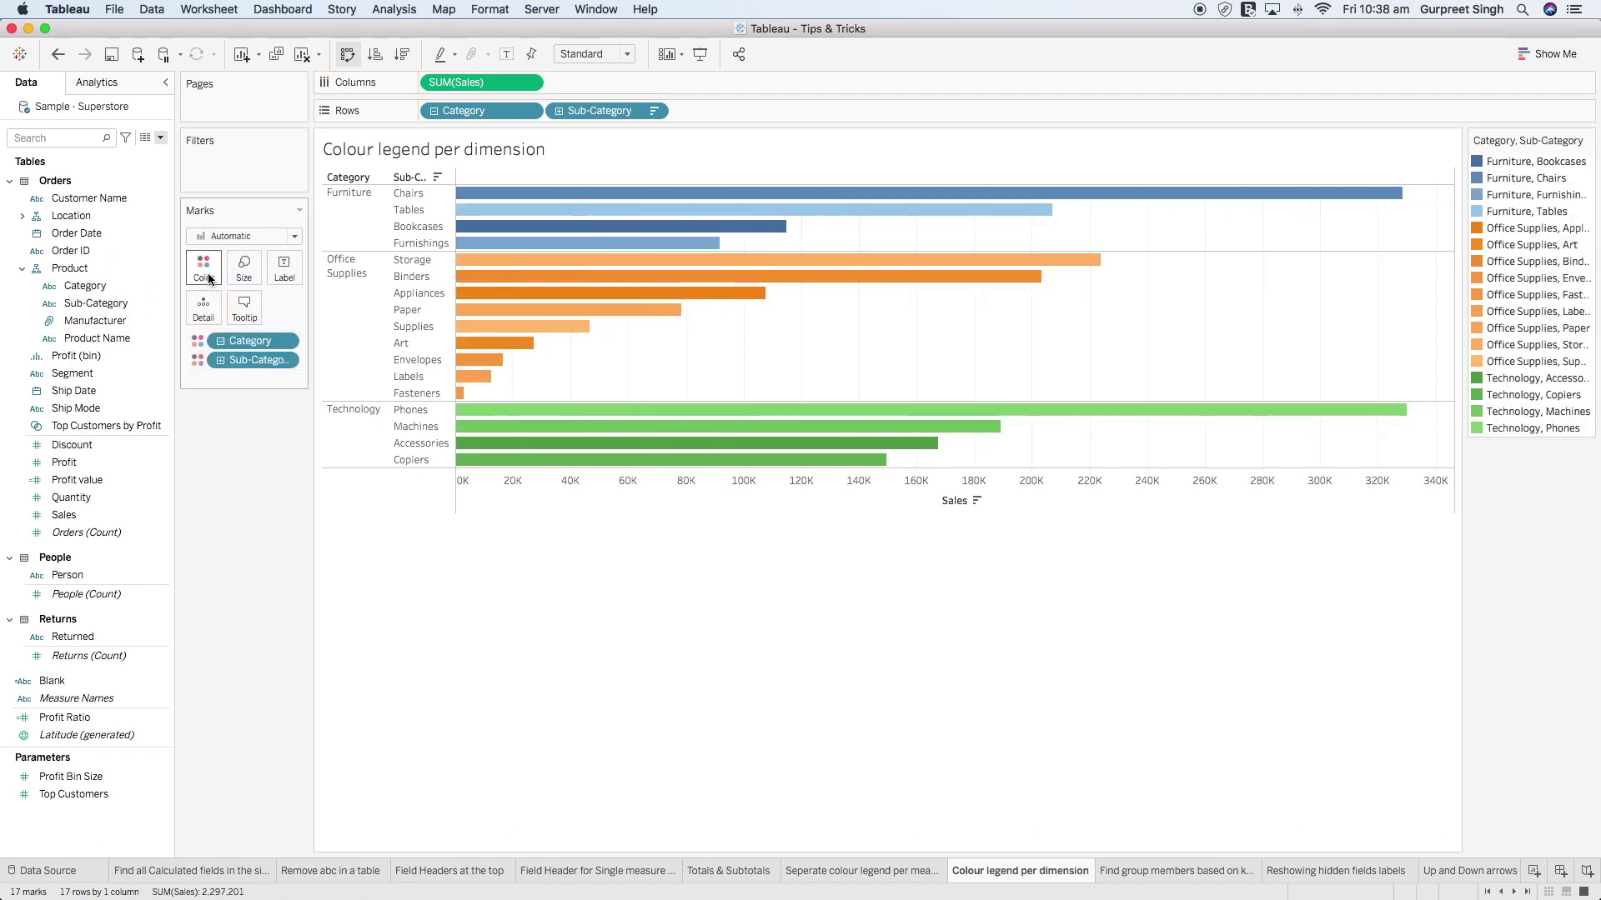
- Examine the colour assignments of the combined Category and Sub-Category legend, and close its colour settings
mouse_move(625, 234)
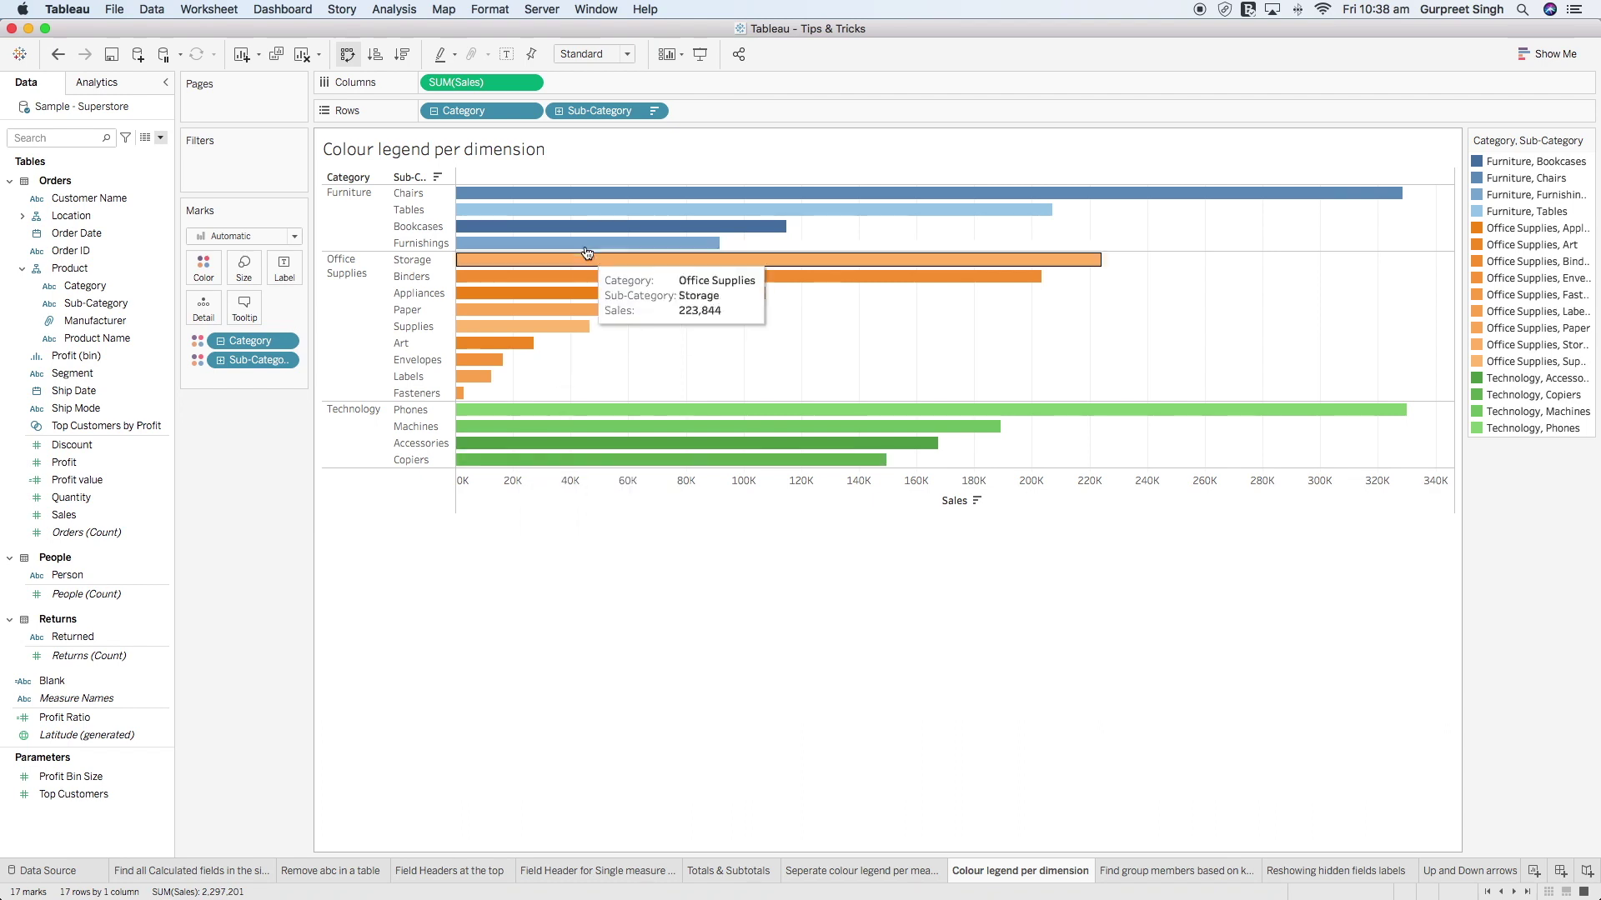
left_click(1586, 140)
left_click(1451, 157)
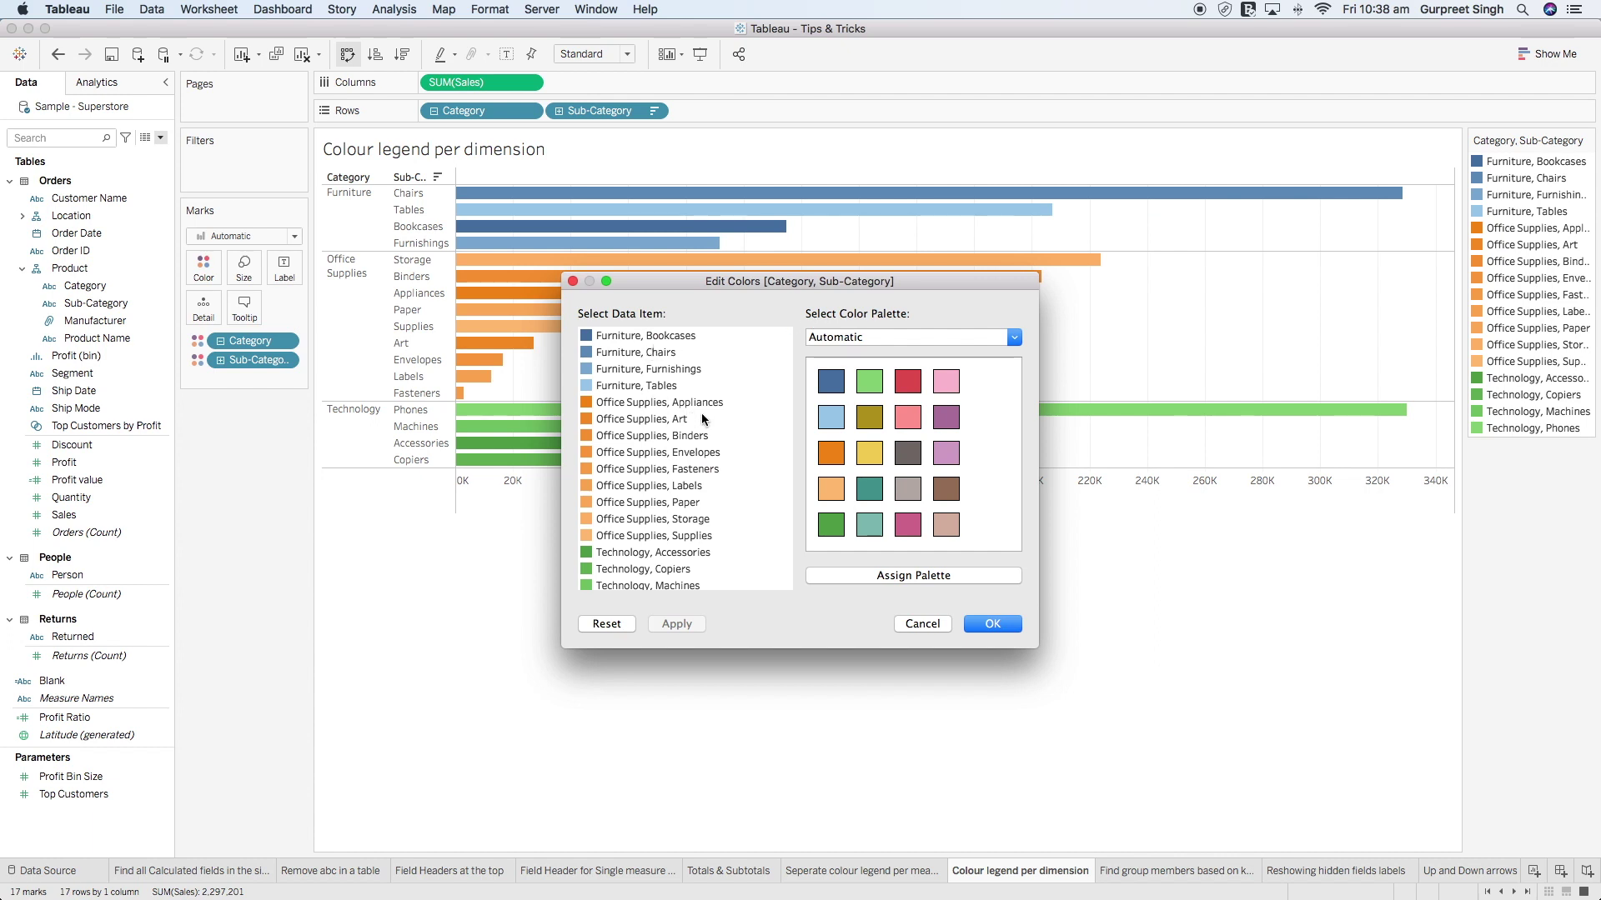
left_click(990, 625)
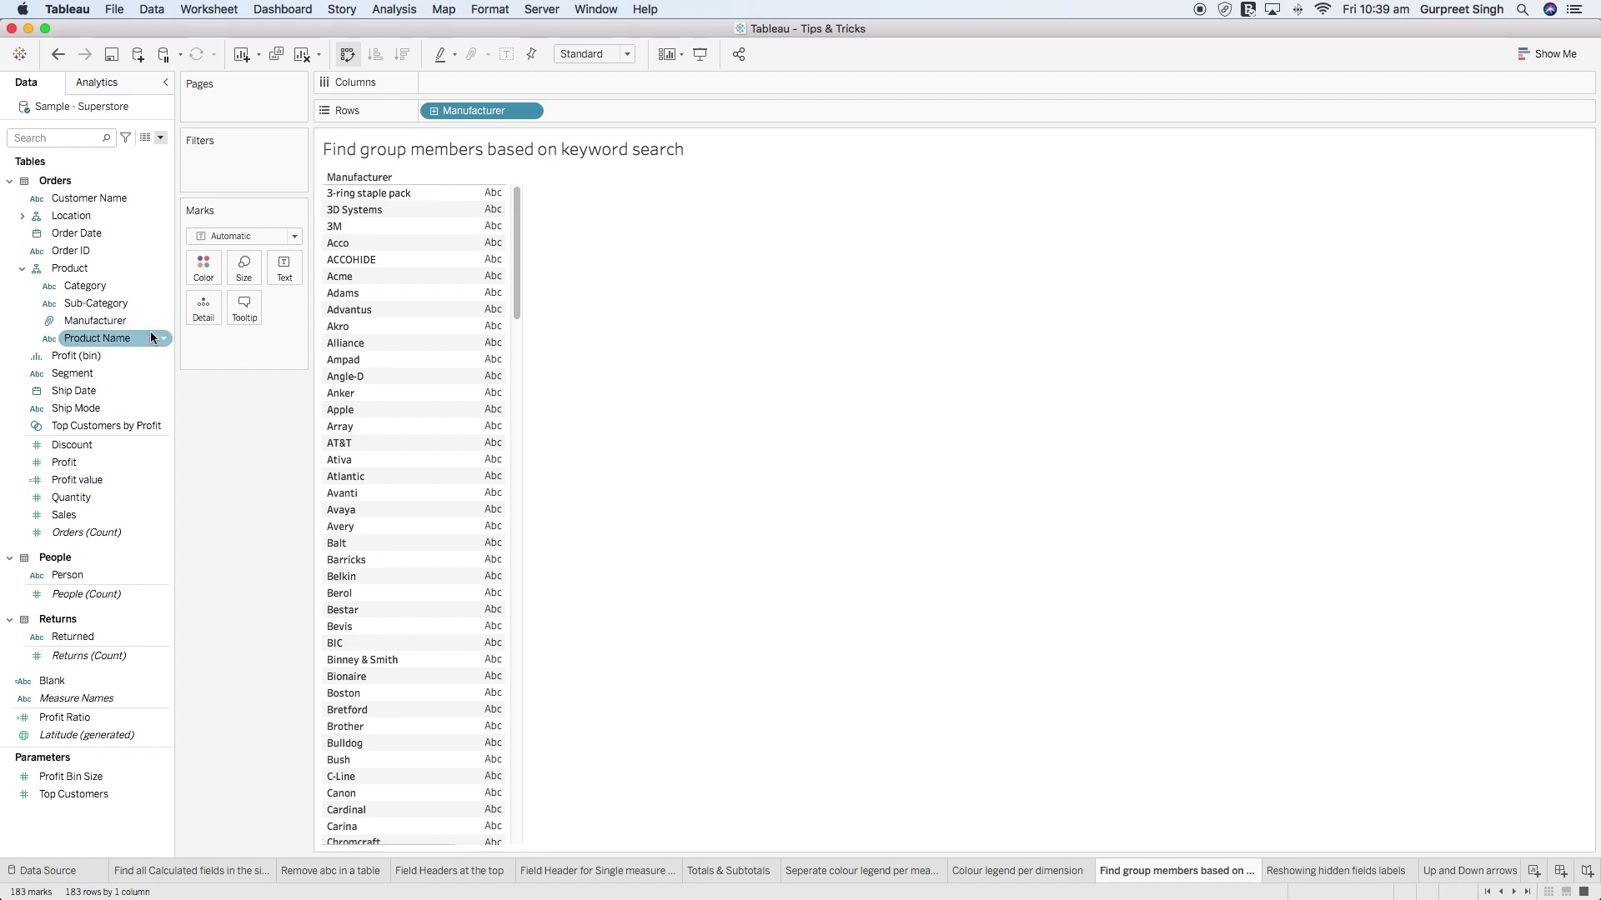
- Start a new group from the Manufacturer field, with the options for finding members expanded
right_click(121, 321)
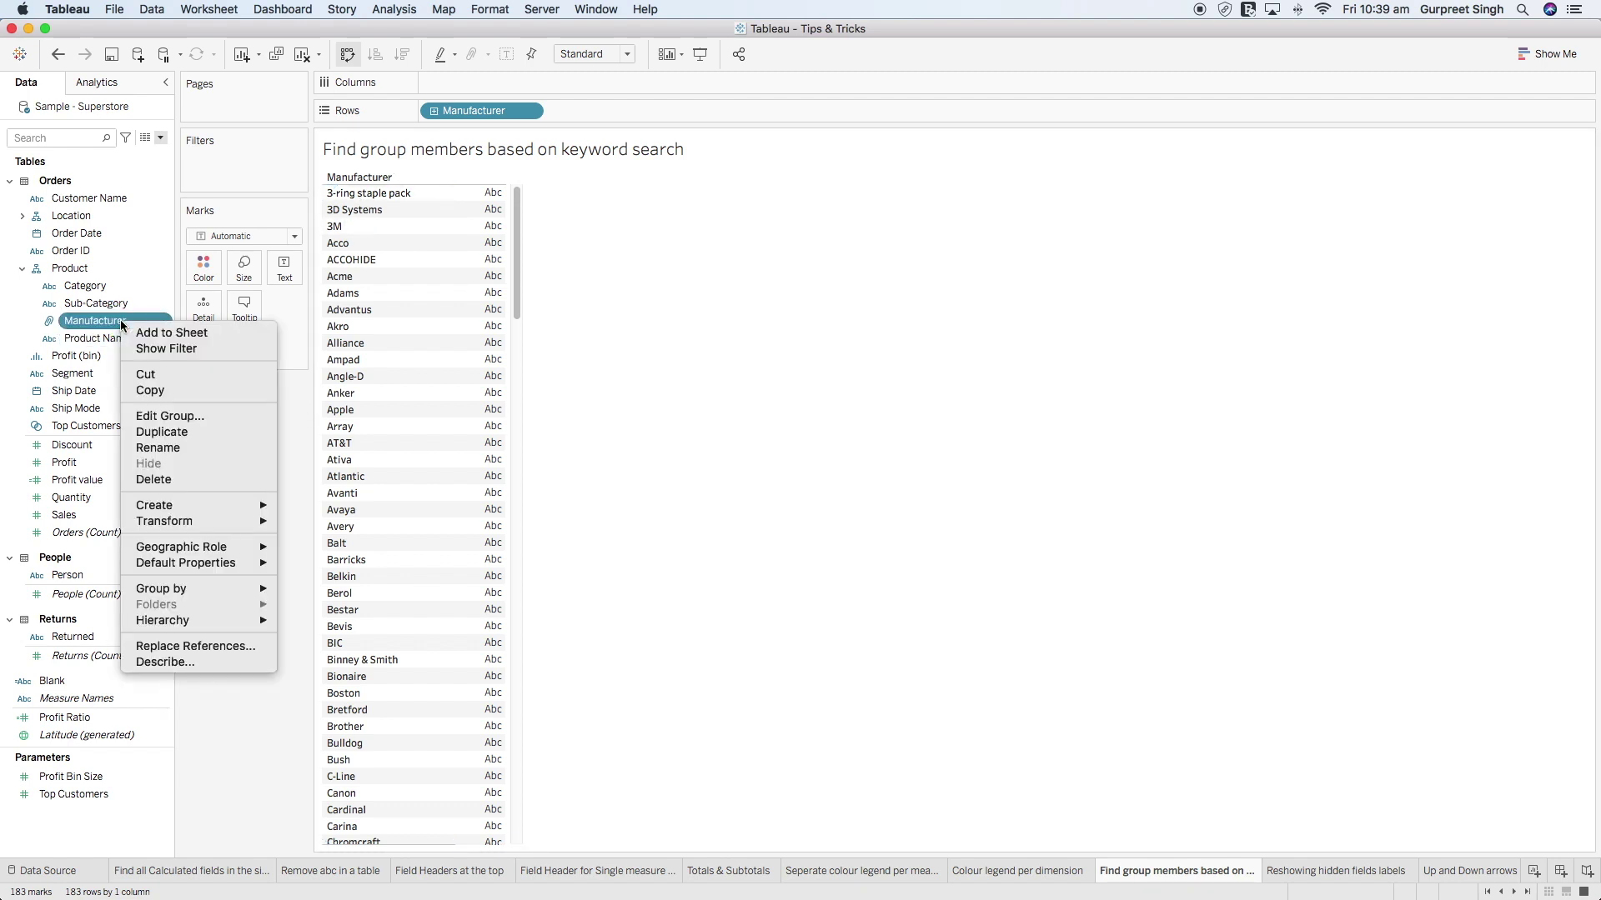
mouse_move(241, 506)
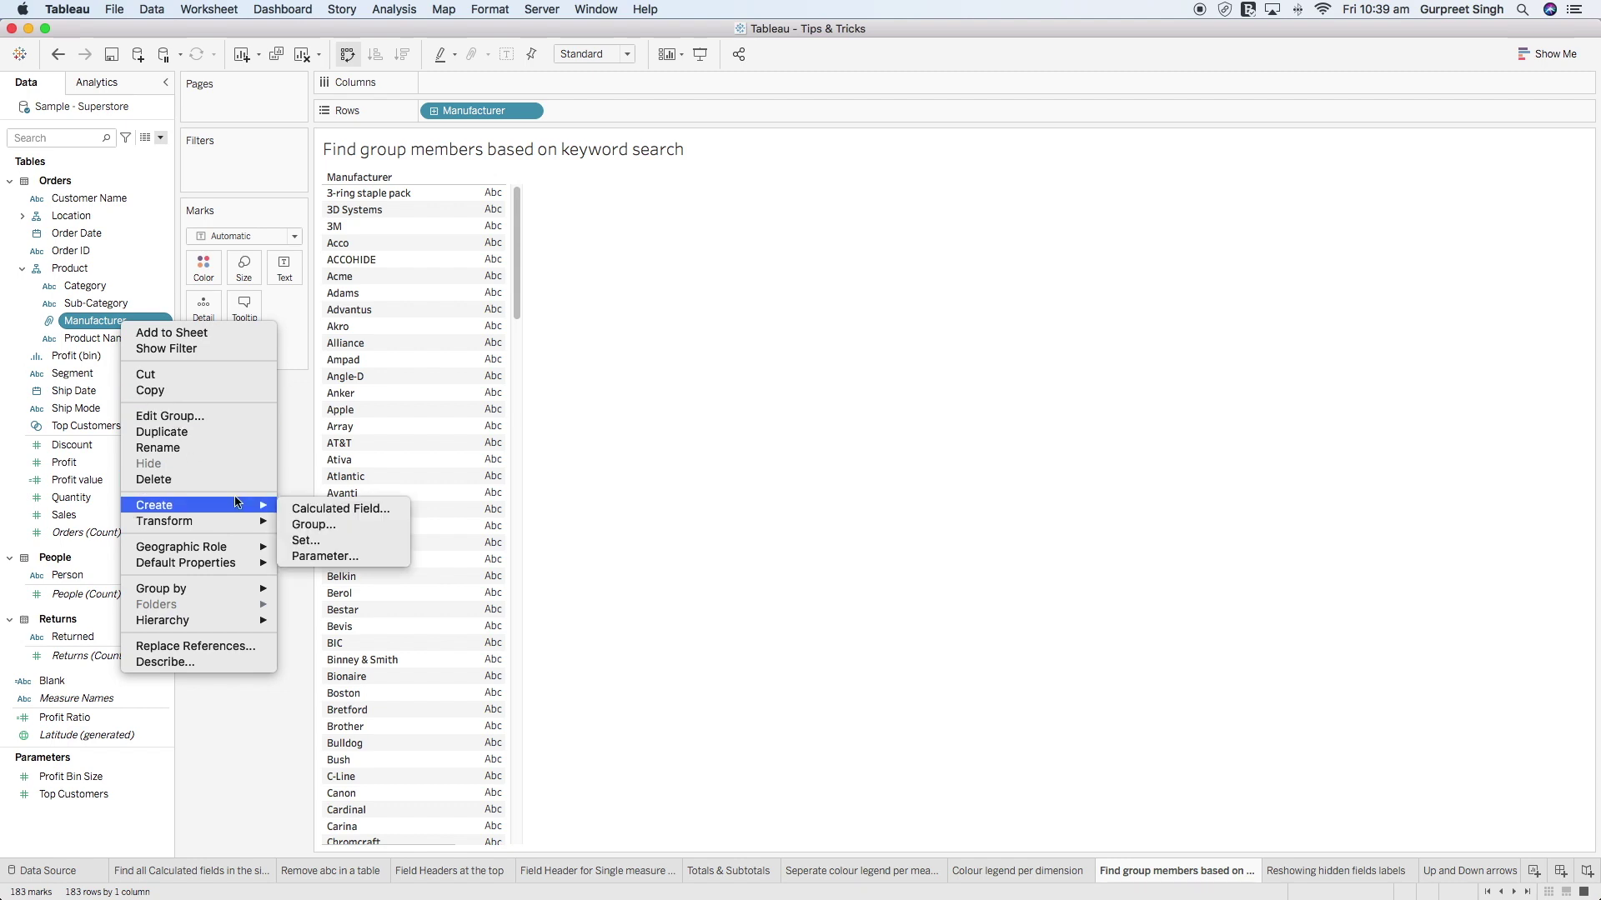
left_click(303, 525)
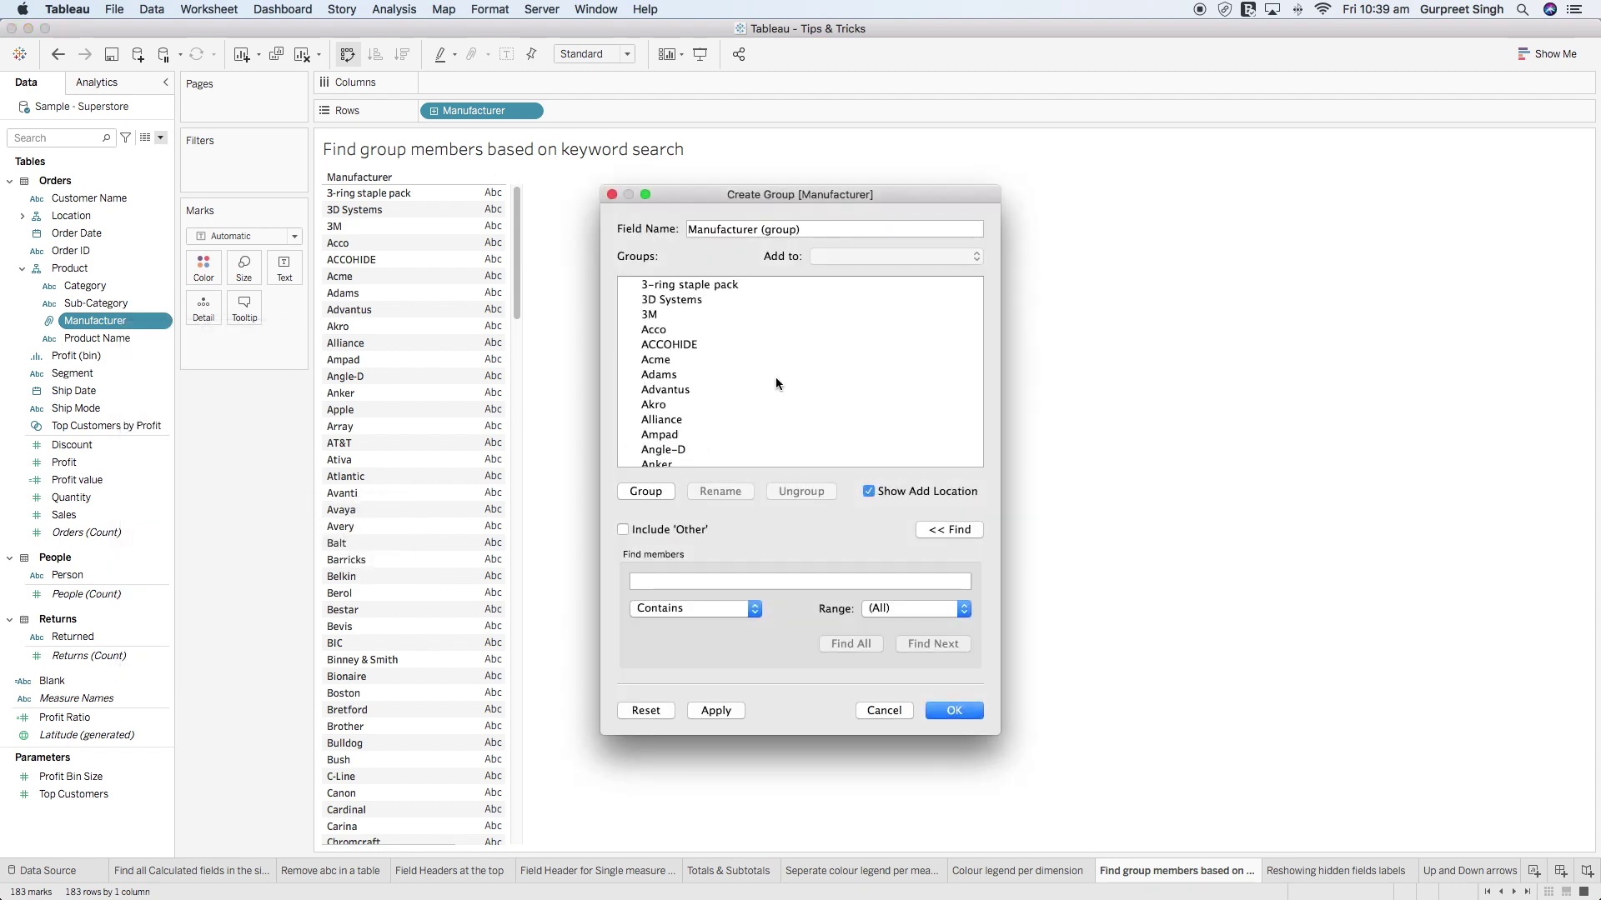
left_click(948, 530)
left_click(949, 530)
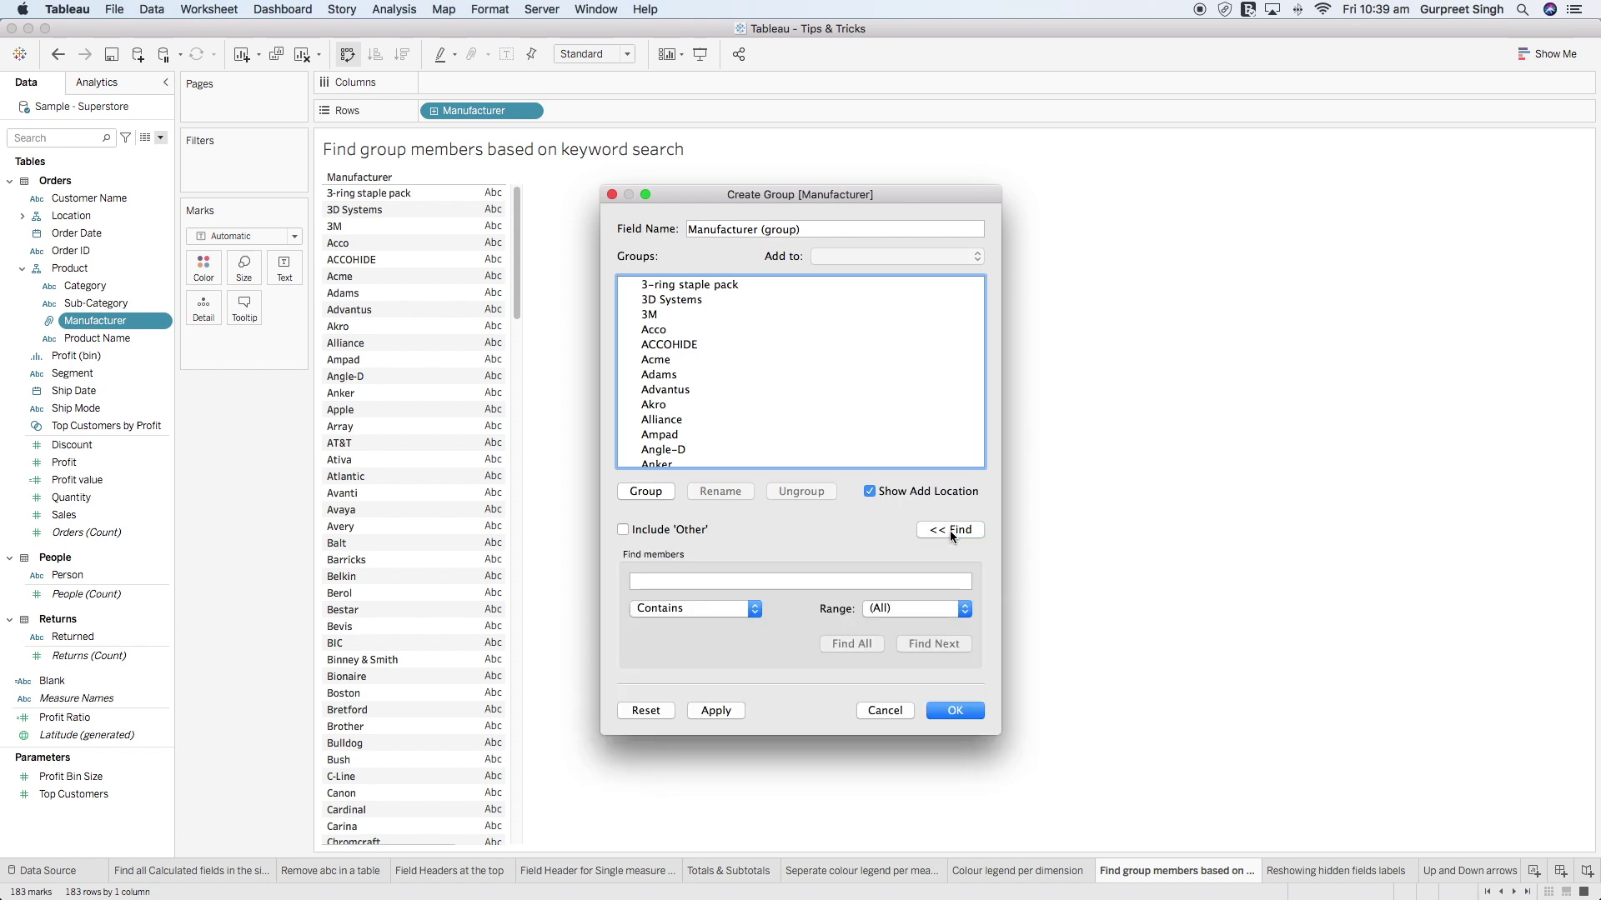
left_click(949, 531)
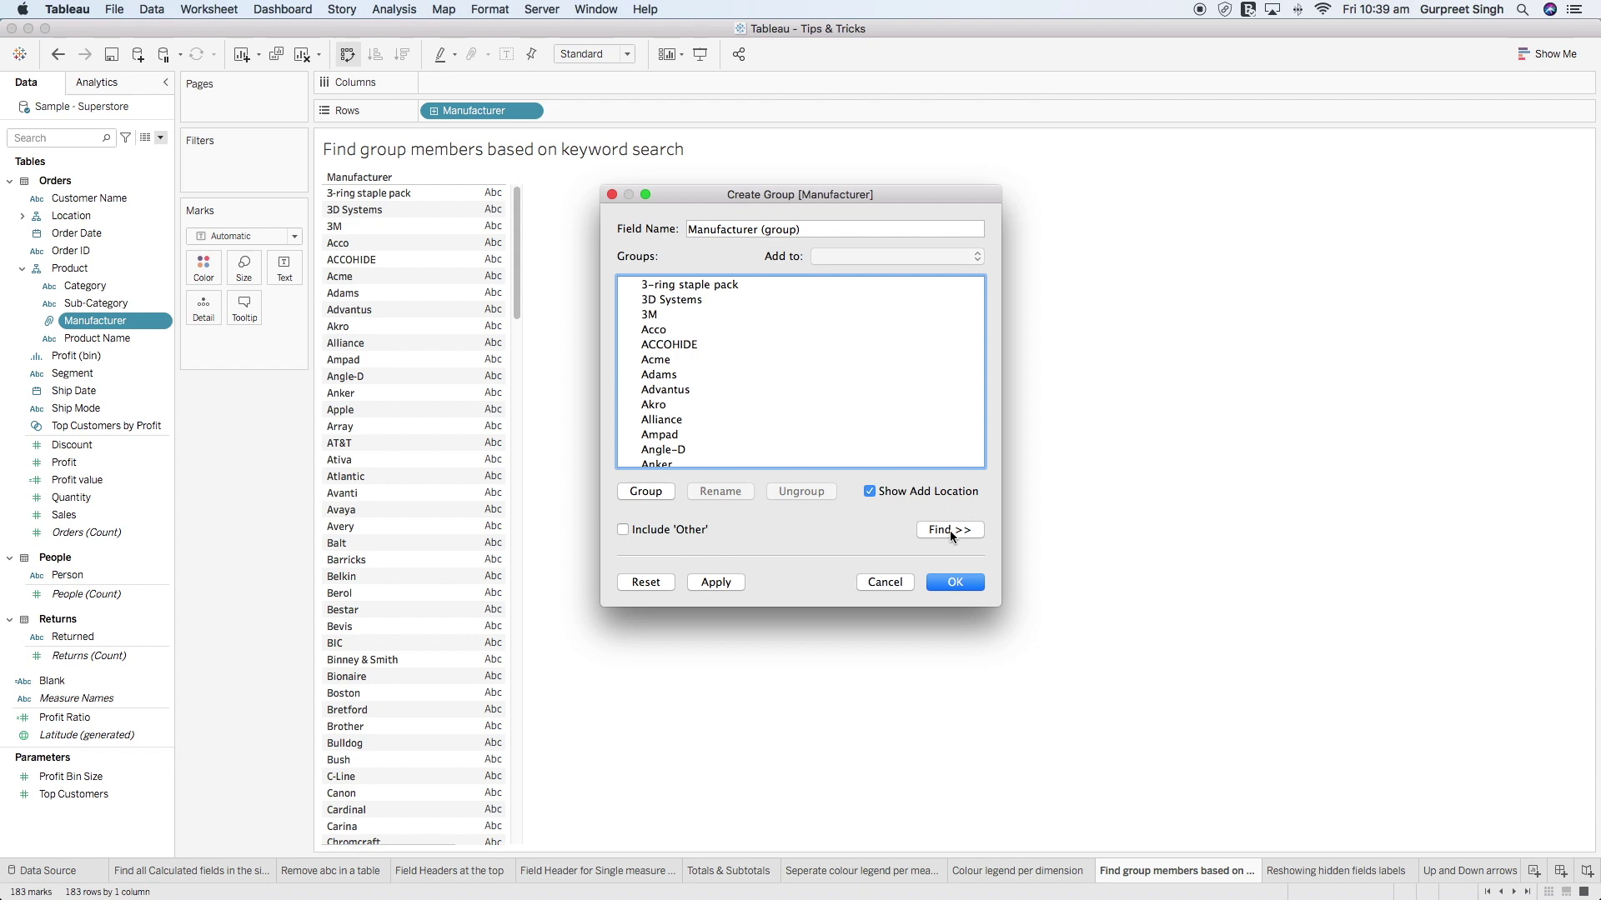
left_click(949, 530)
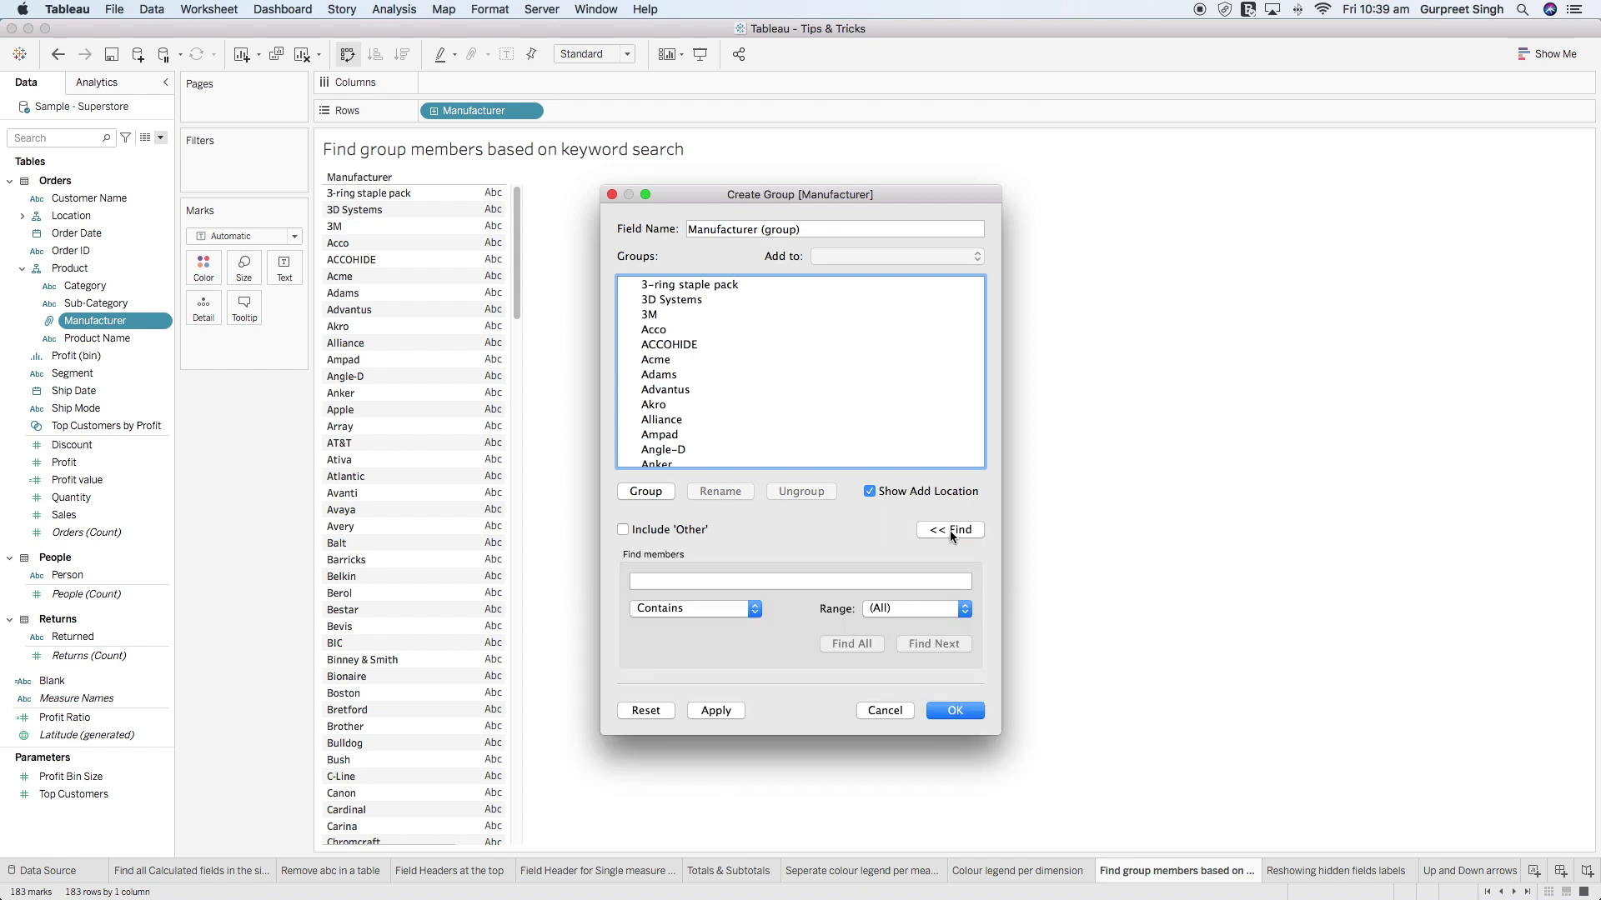
- Find all manufacturer members containing "Clear" and bring the selected matches into view
left_click(674, 580)
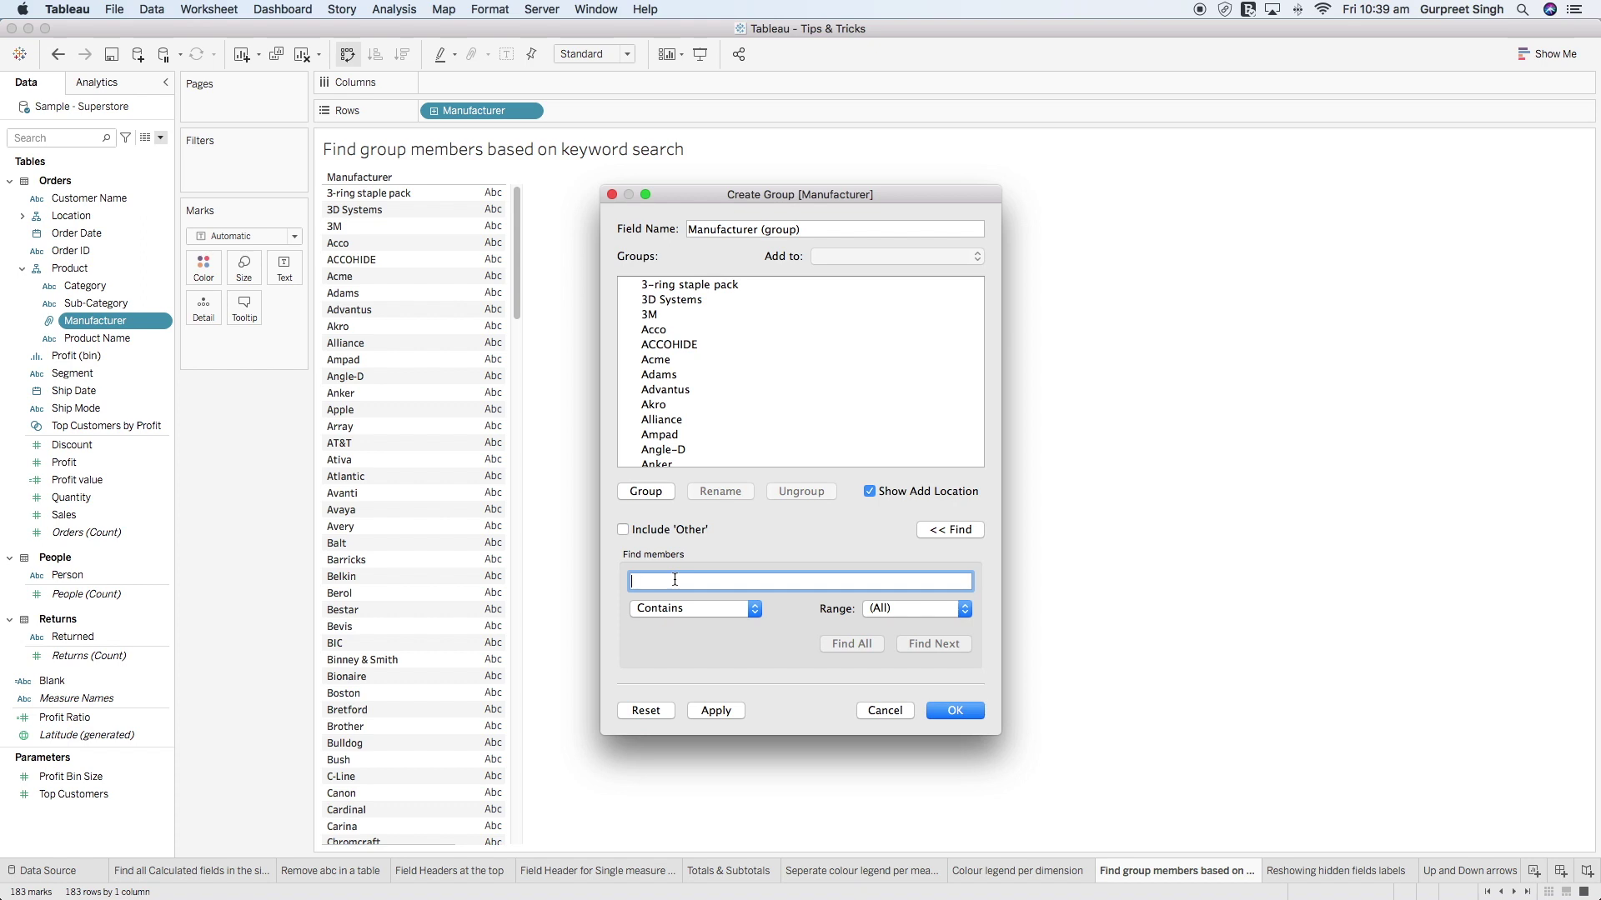
type("Clear")
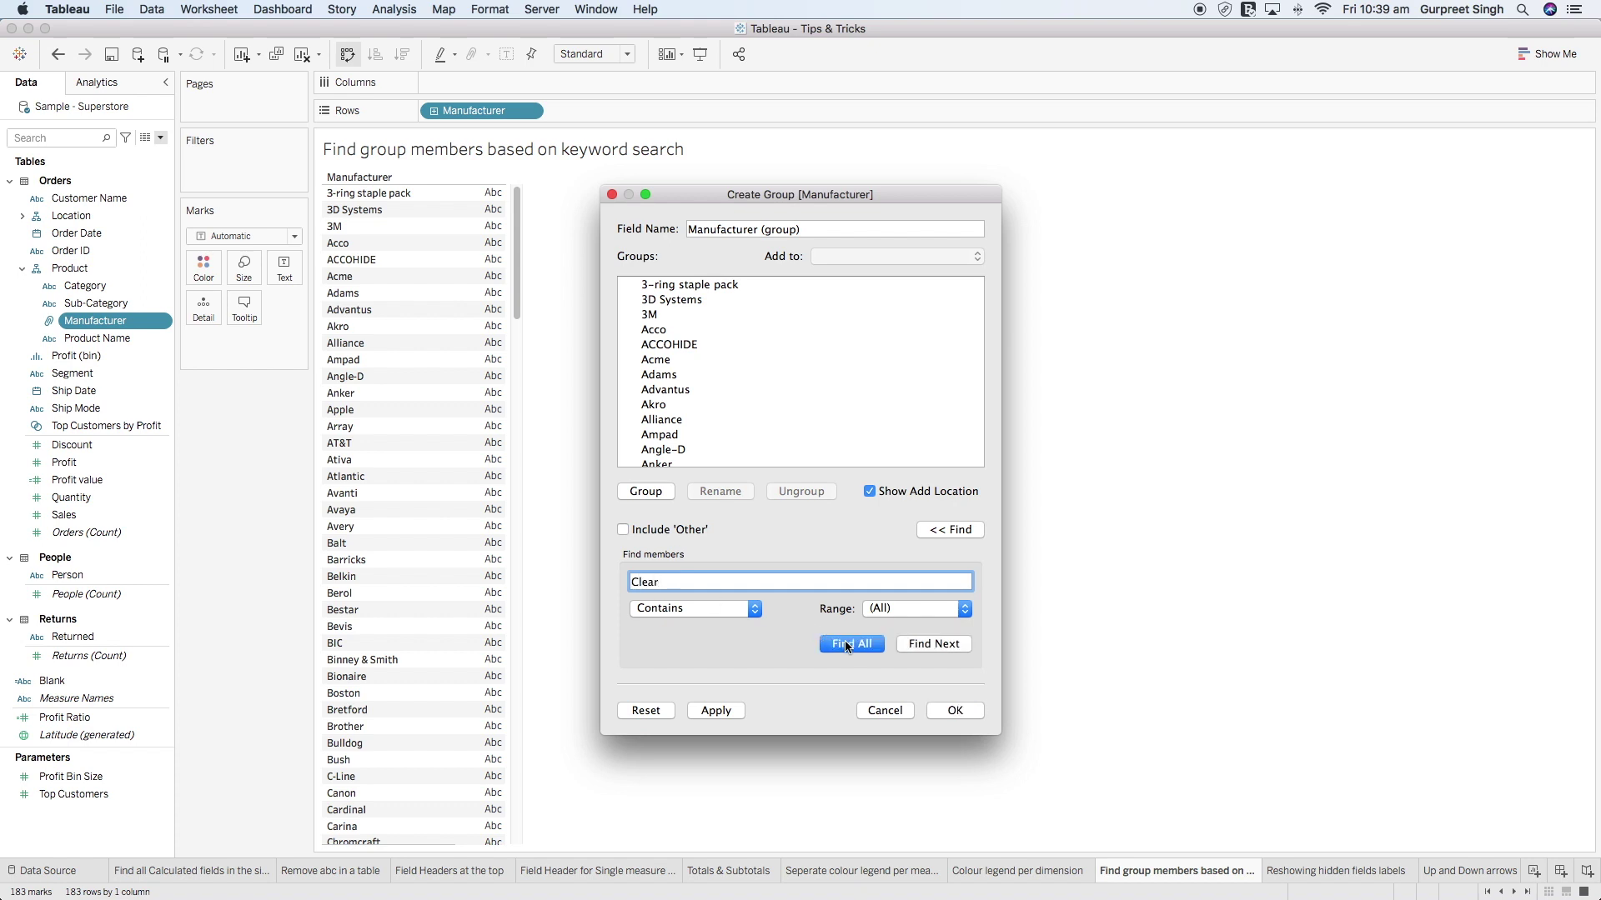
left_click(844, 645)
scroll(916, 385, "down", 1)
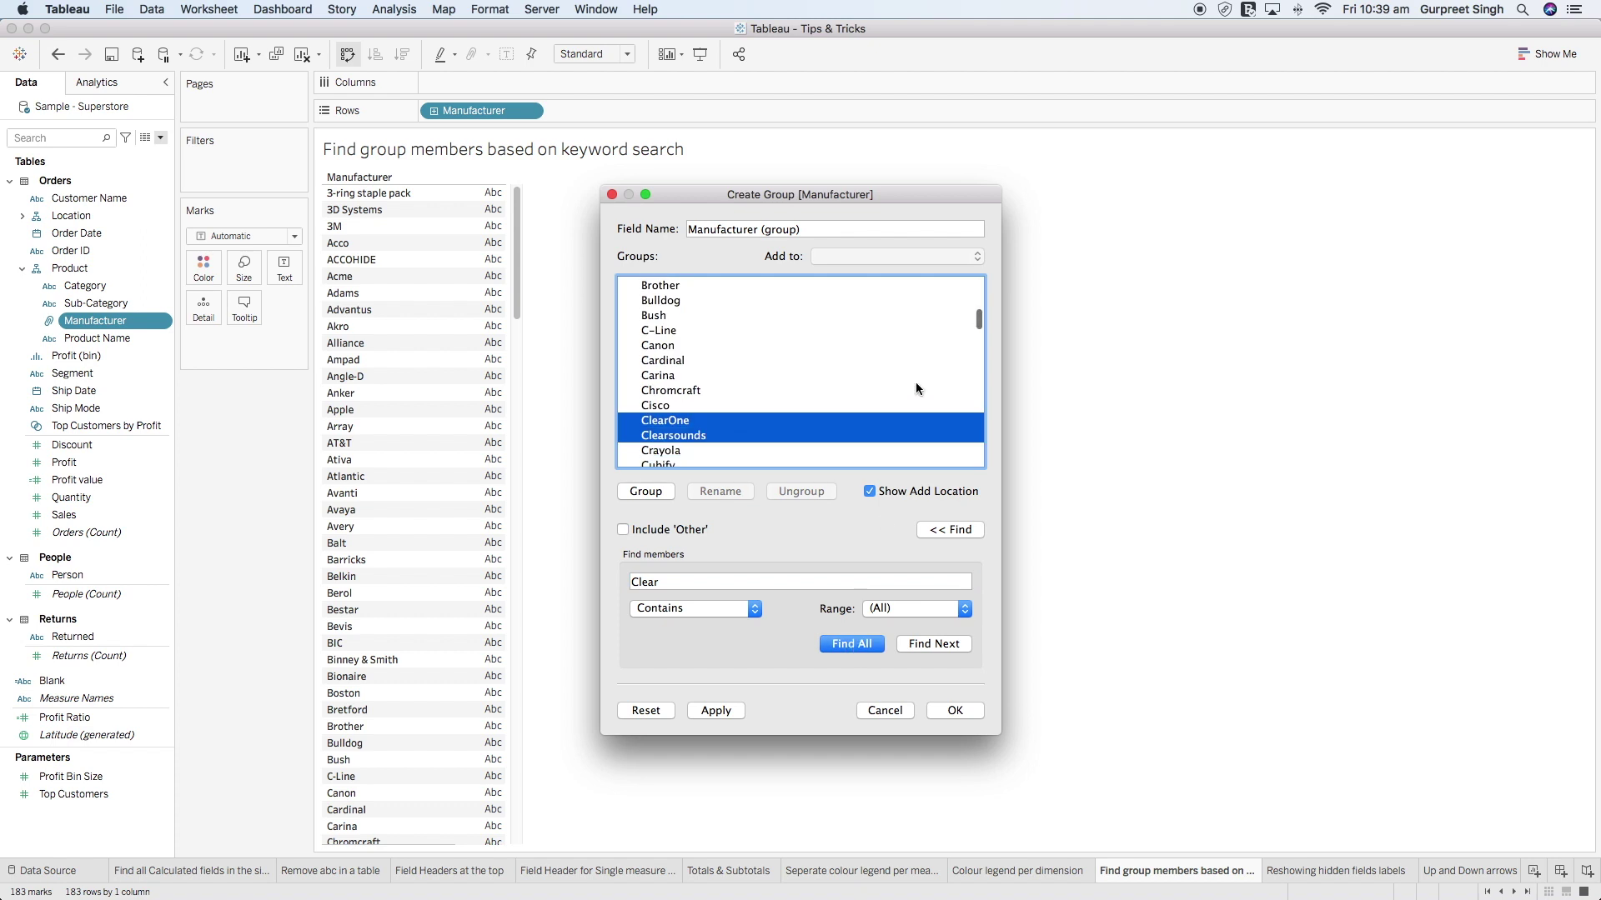
scroll(916, 385, "down", 2)
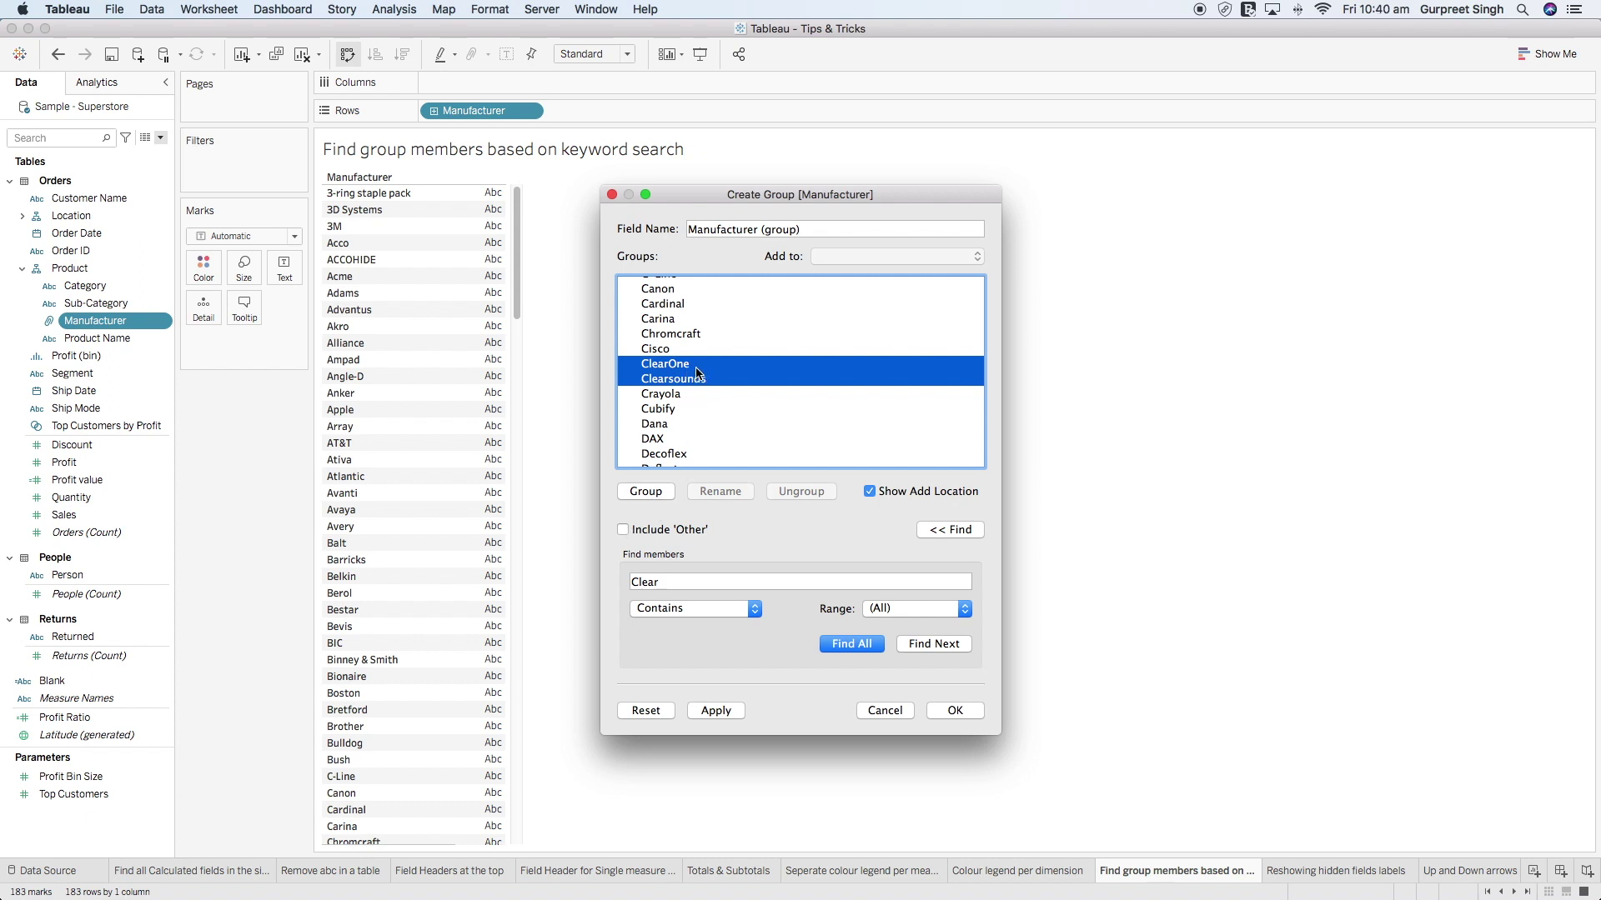
- Save the group with 'Other' included, and add Manufacturer (group) to Rows after Manufacturer
left_click(624, 530)
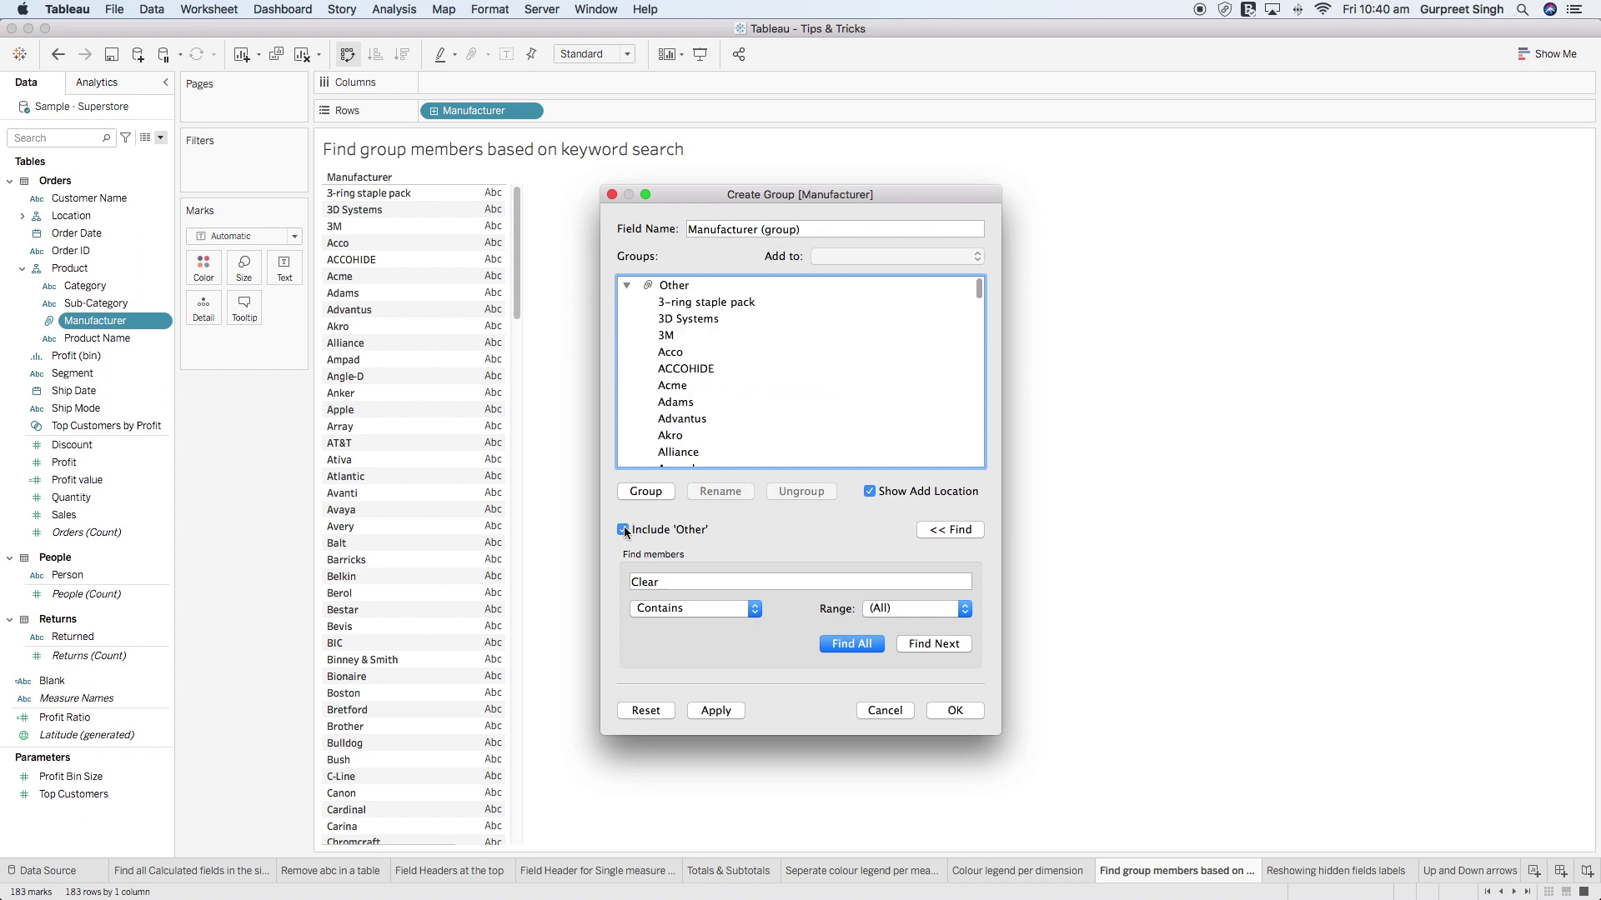
left_click(954, 711)
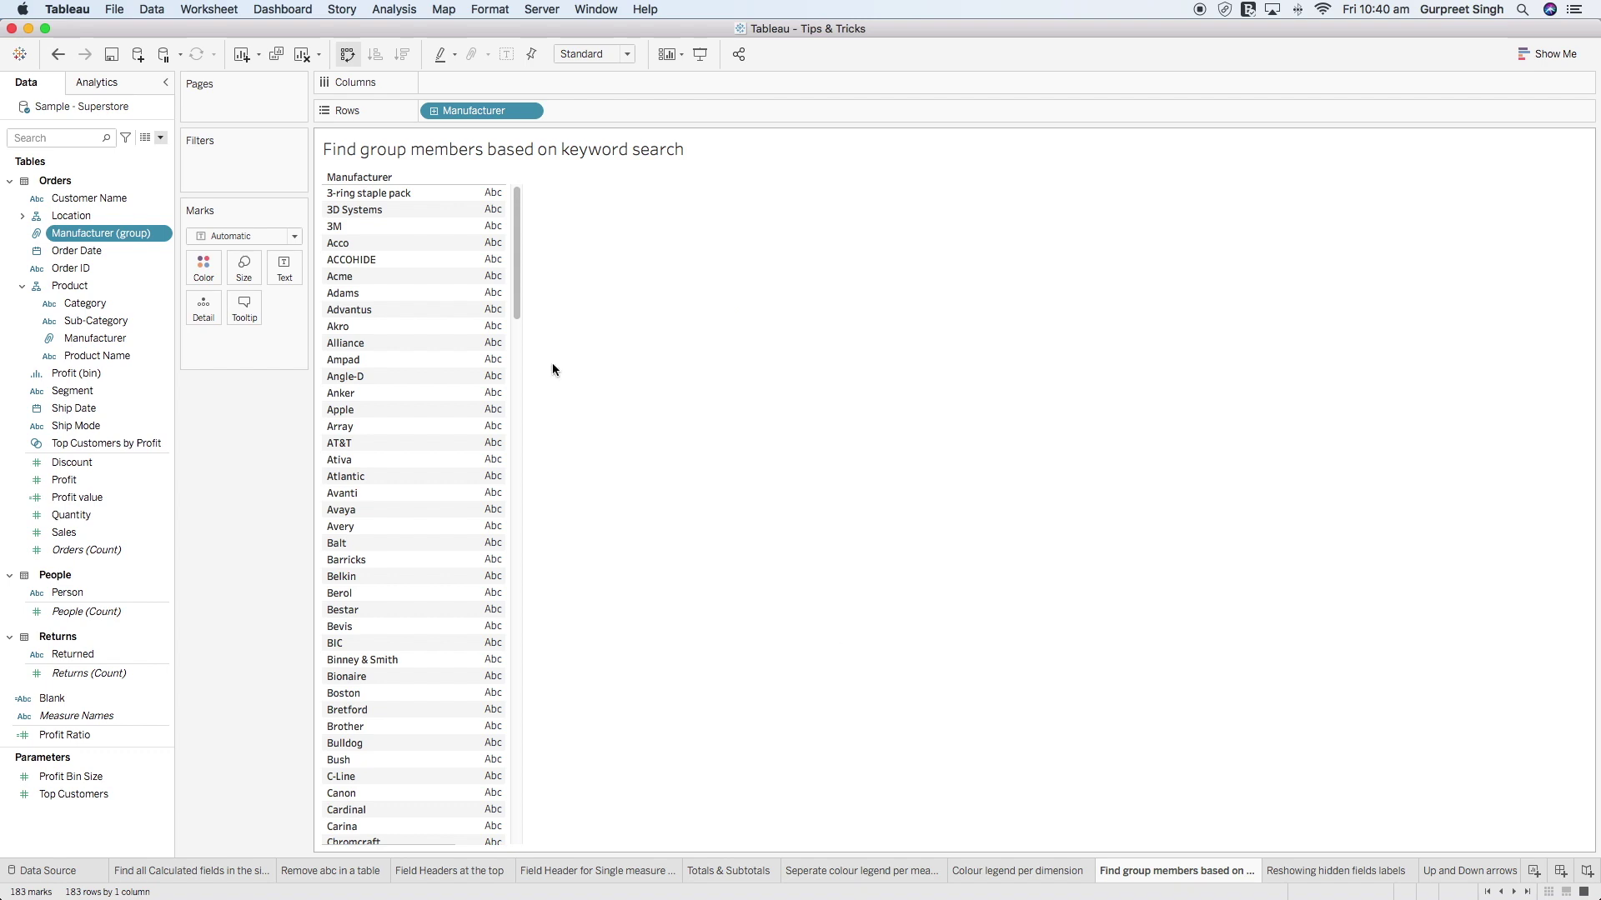
left_click_drag(112, 235, 477, 252)
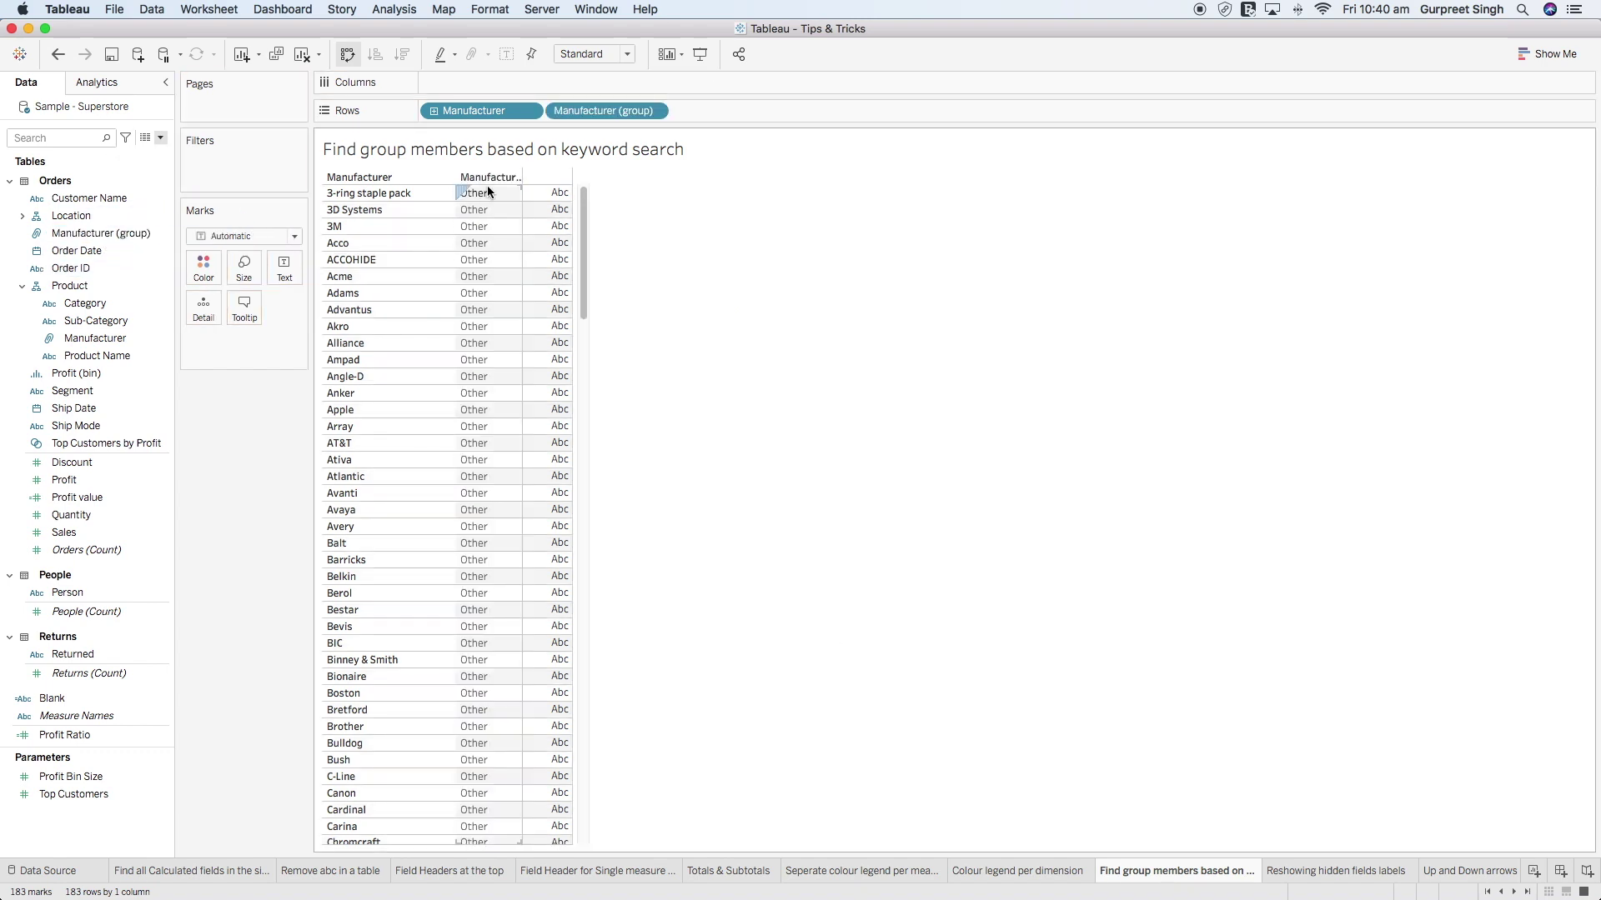
scroll(503, 429, "down", 20)
scroll(502, 423, "down", 10)
left_click_drag(589, 521, 604, 161)
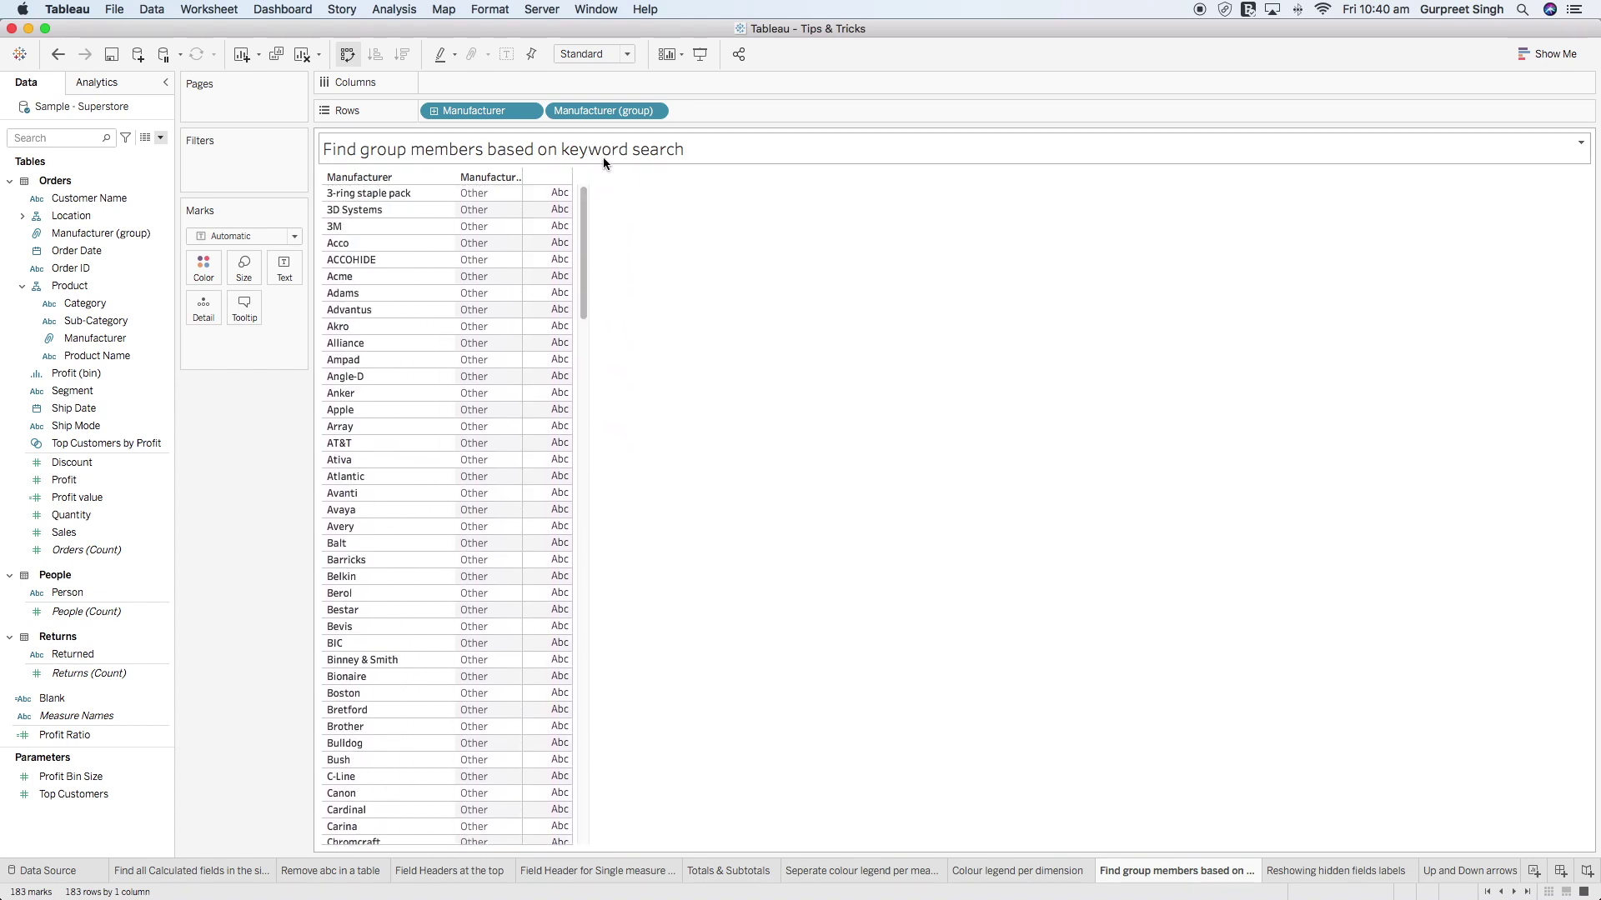
left_click(113, 234)
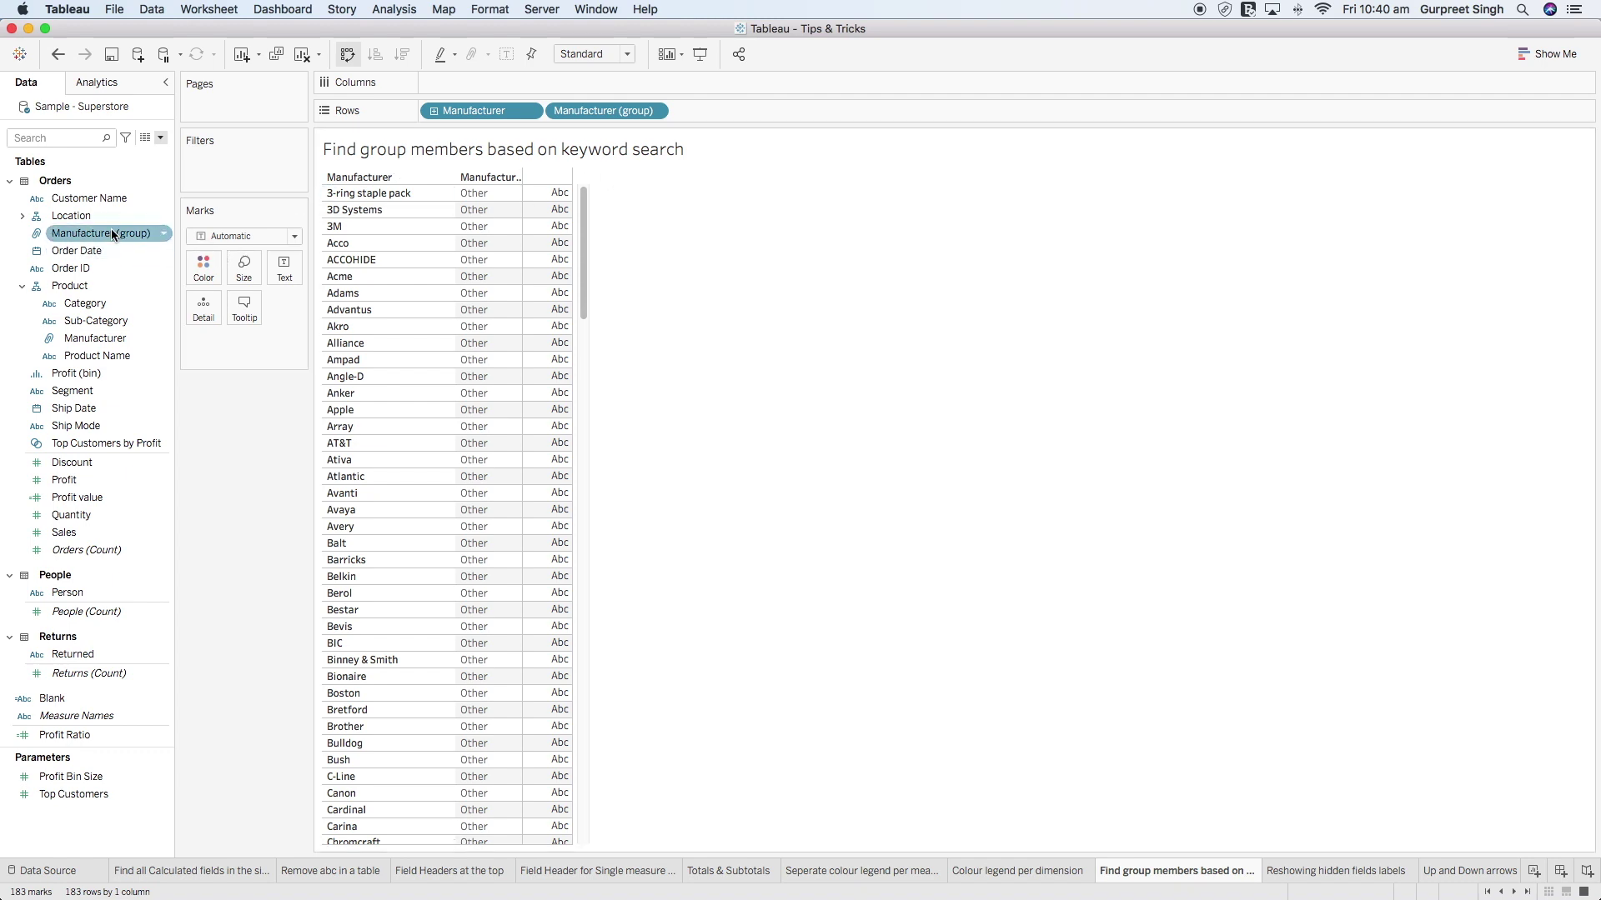
right_click(112, 233)
left_click(163, 318)
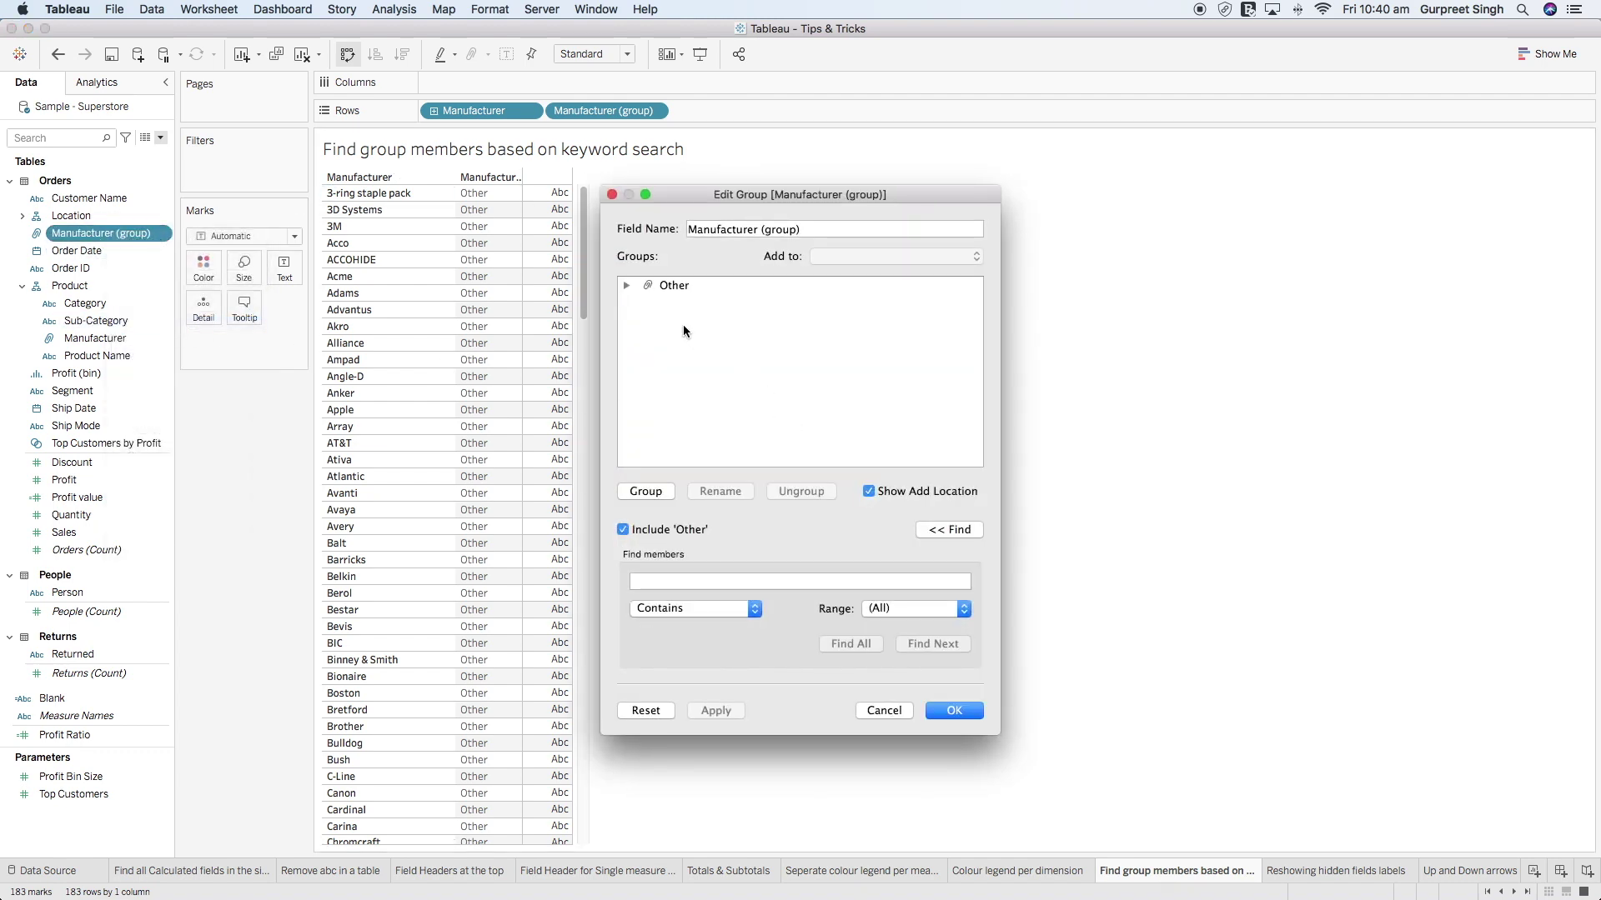
left_click(630, 524)
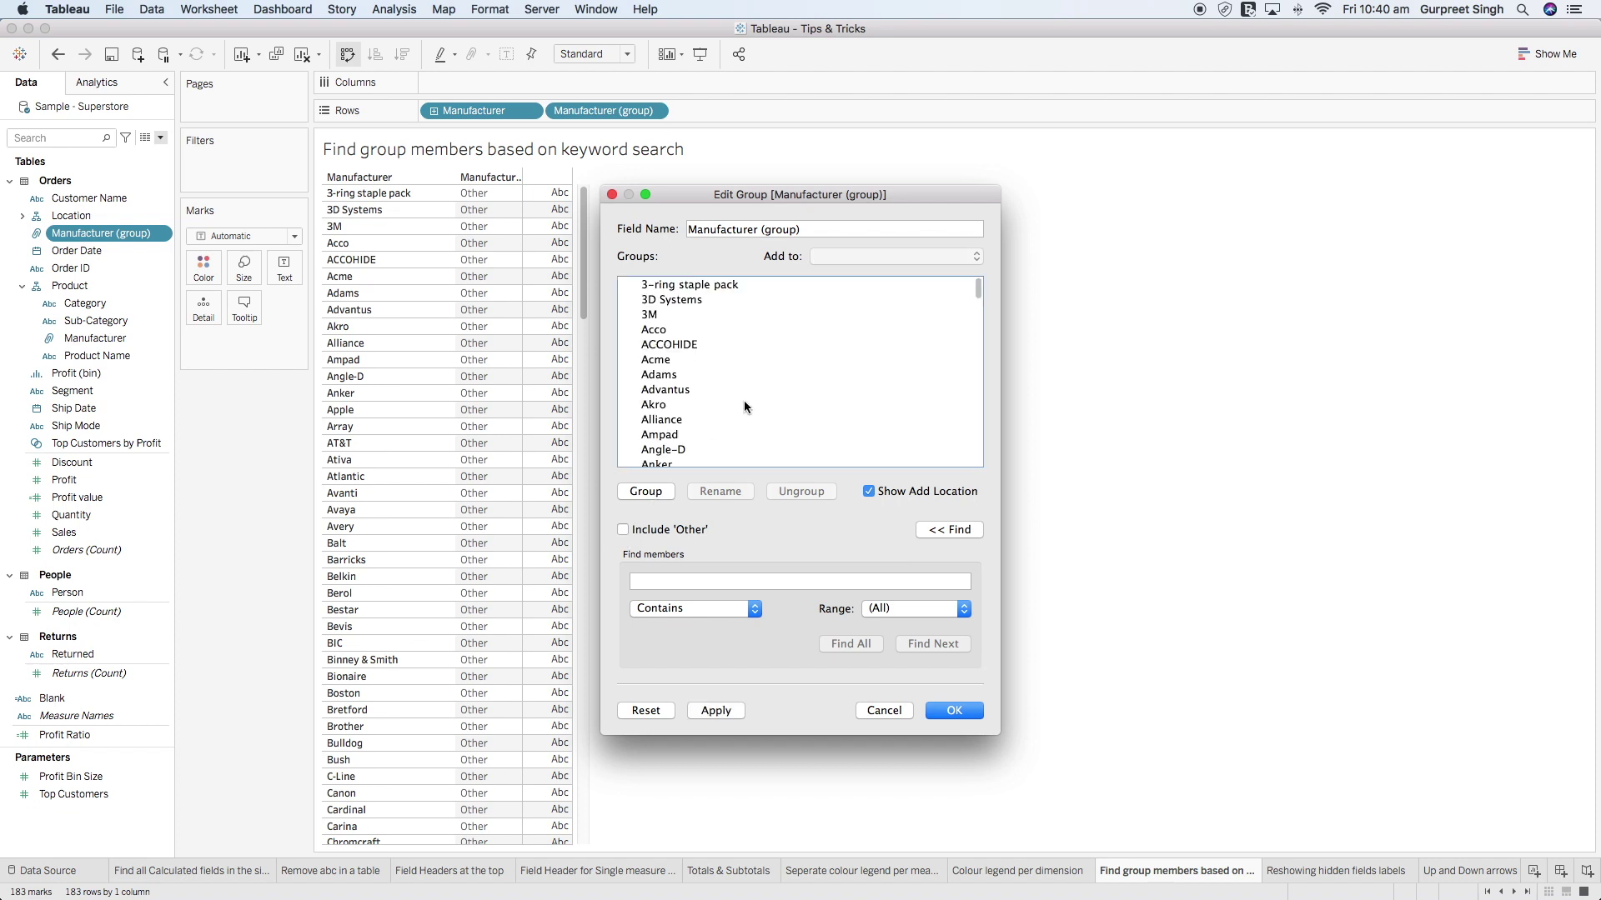
left_click(735, 584)
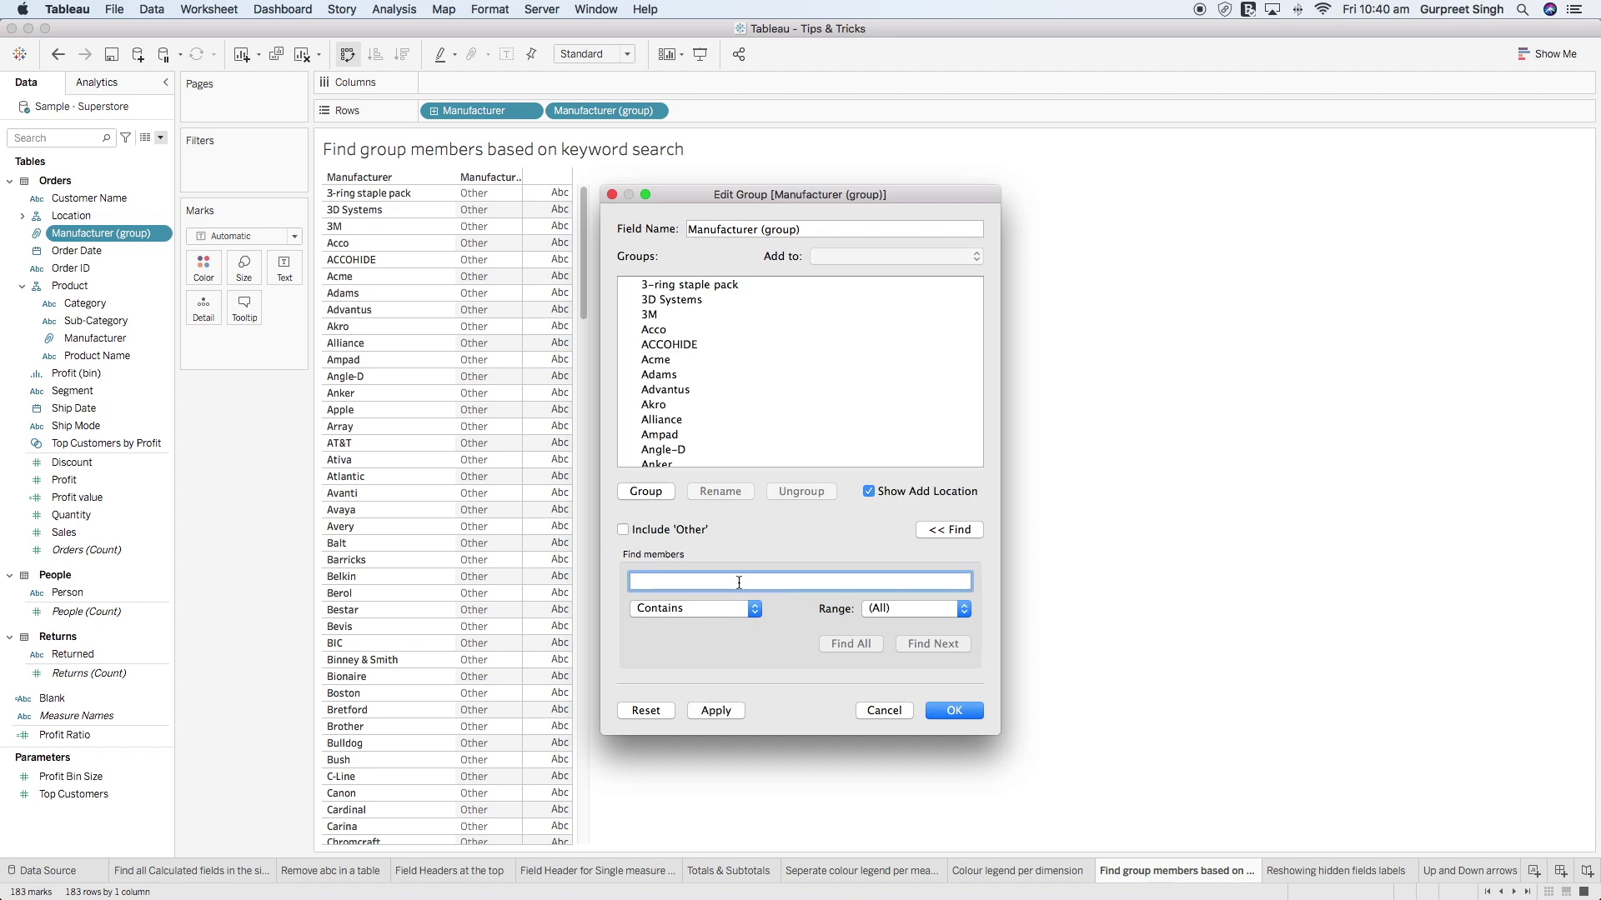
type("clear")
left_click(851, 643)
left_click(624, 530)
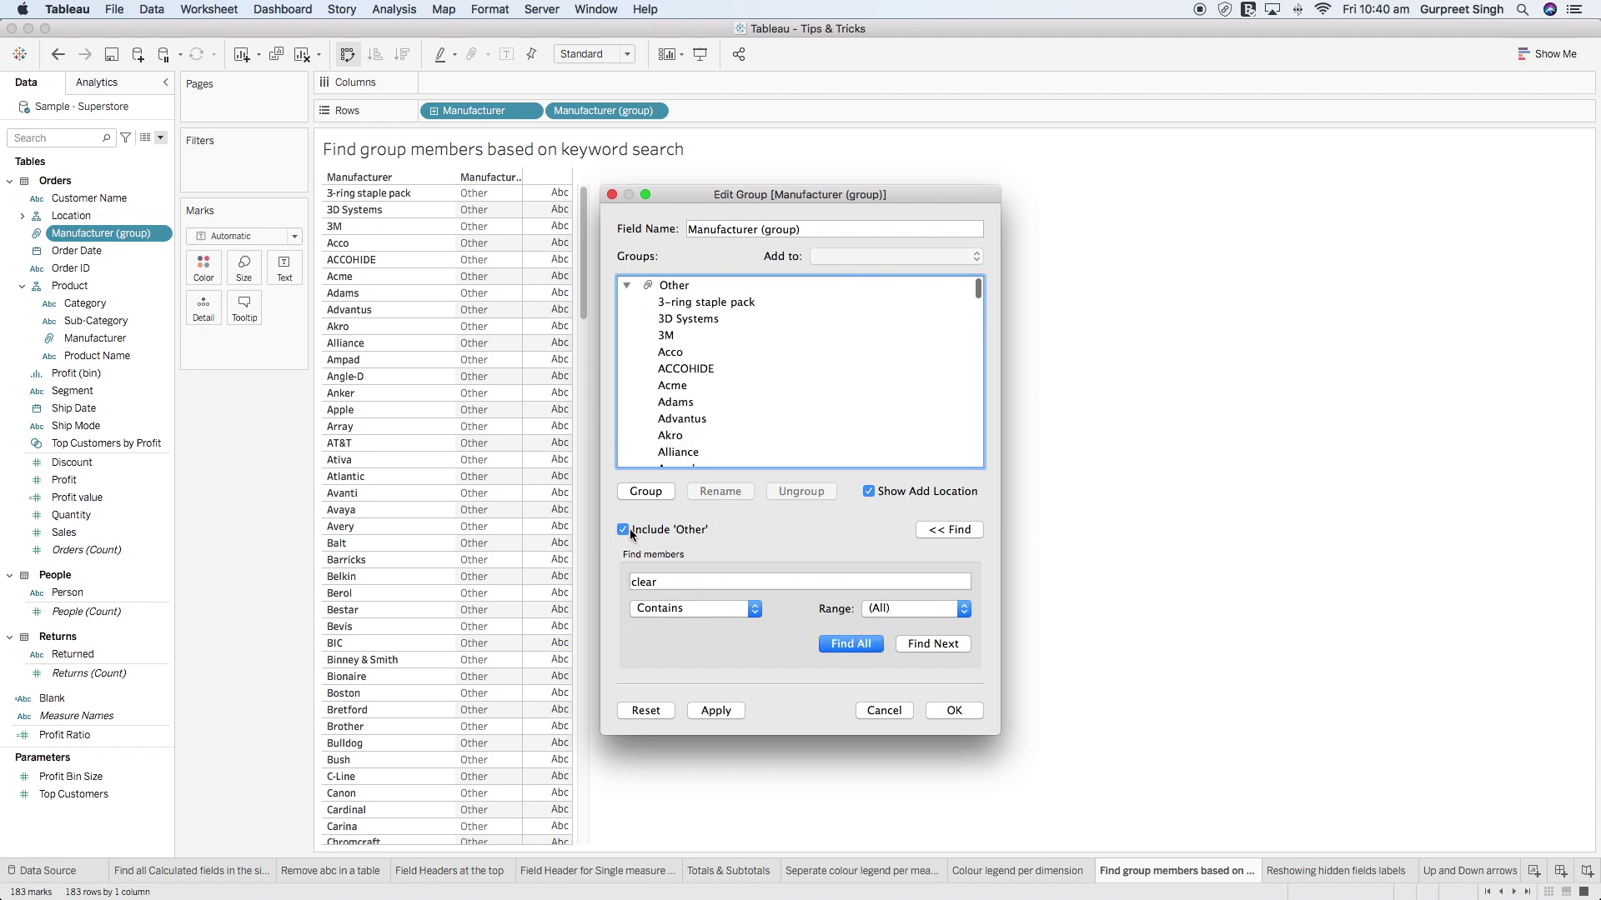
left_click(645, 491)
left_click(626, 285)
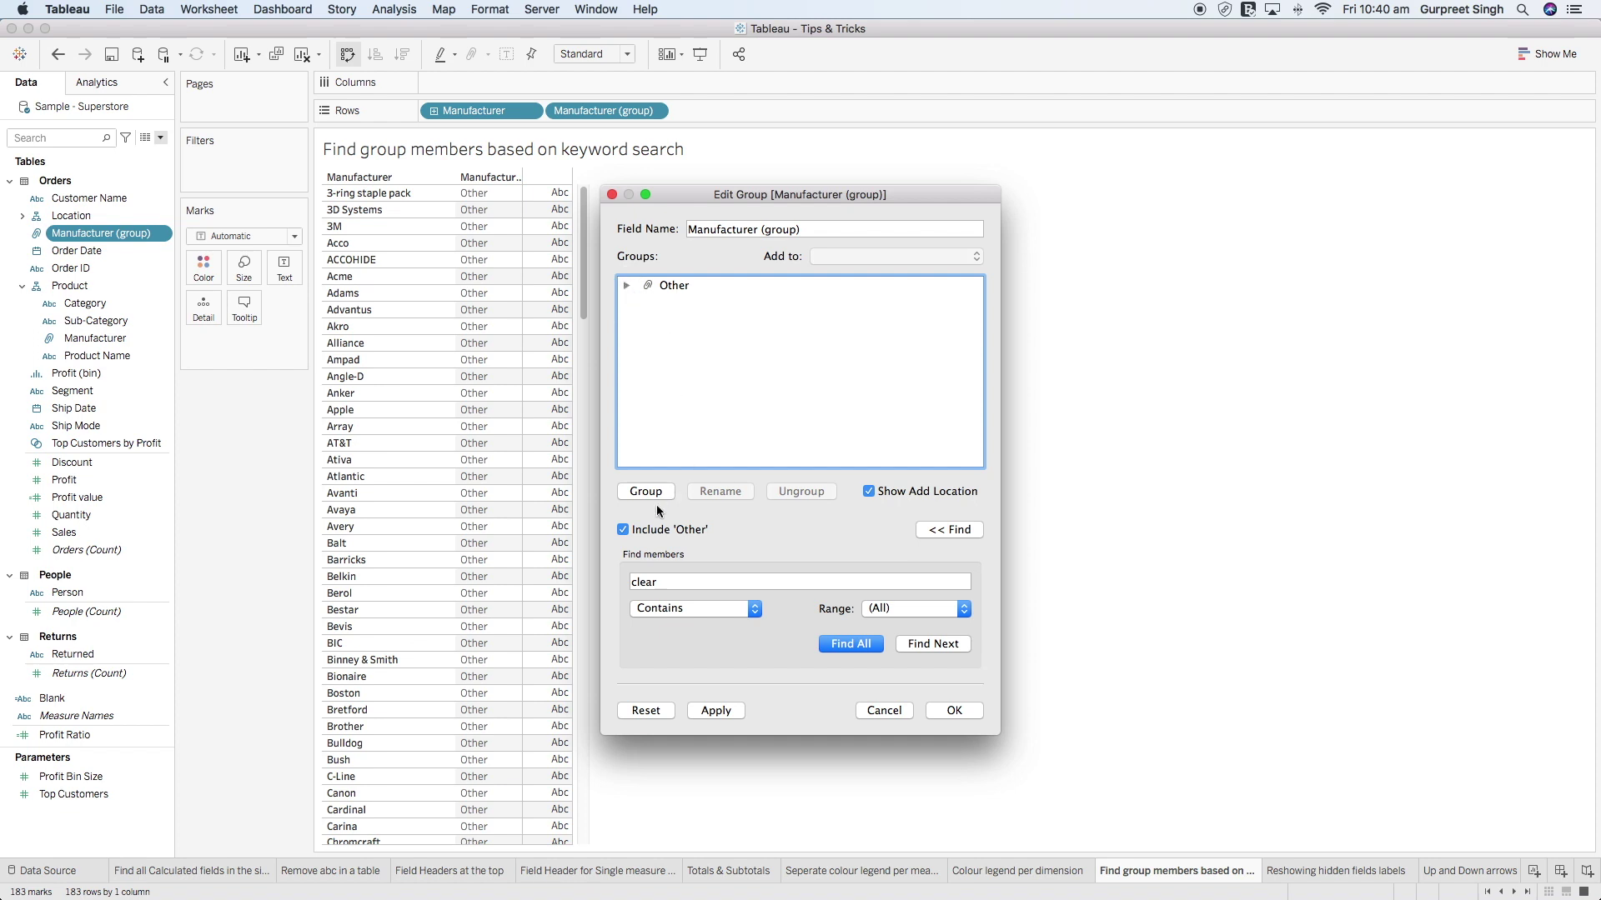
left_click(625, 529)
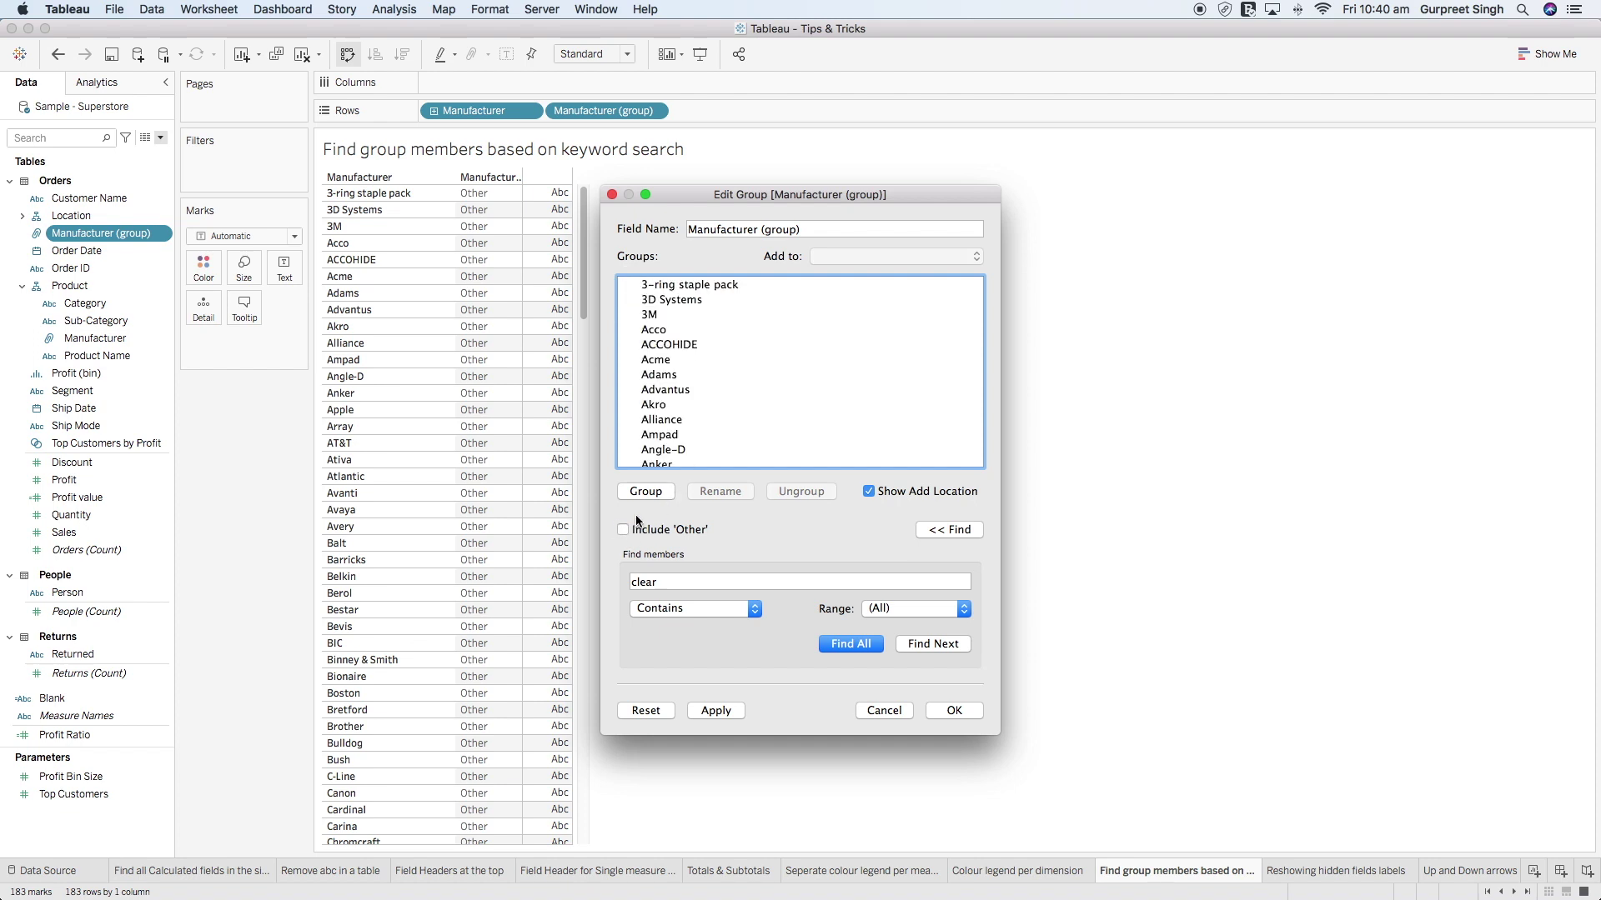
left_click(648, 492)
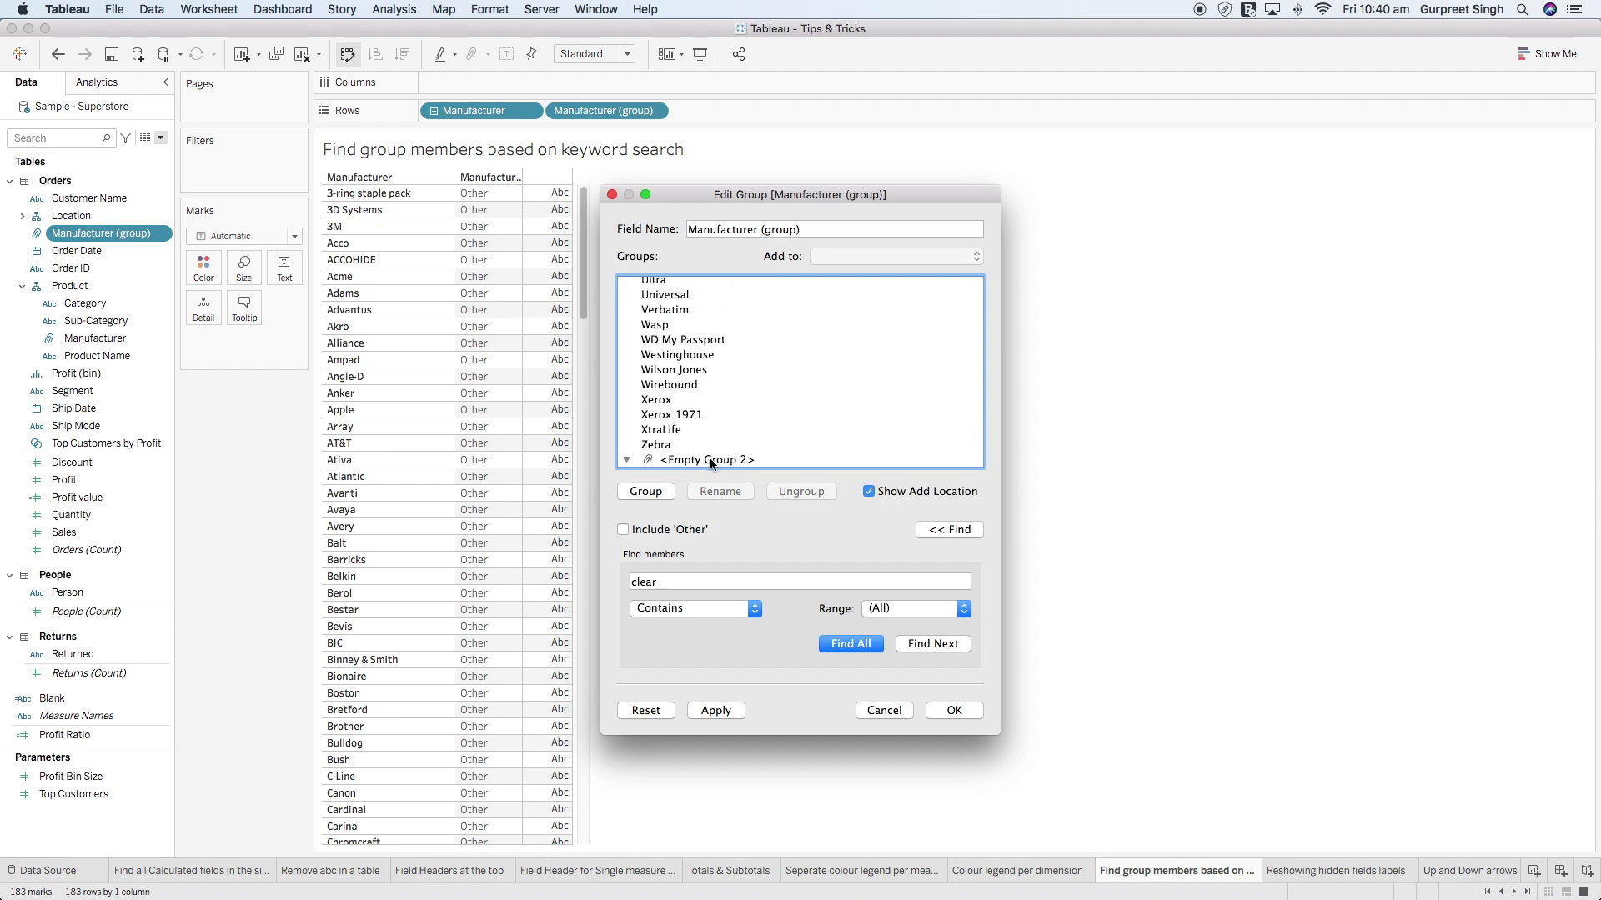
left_click(883, 710)
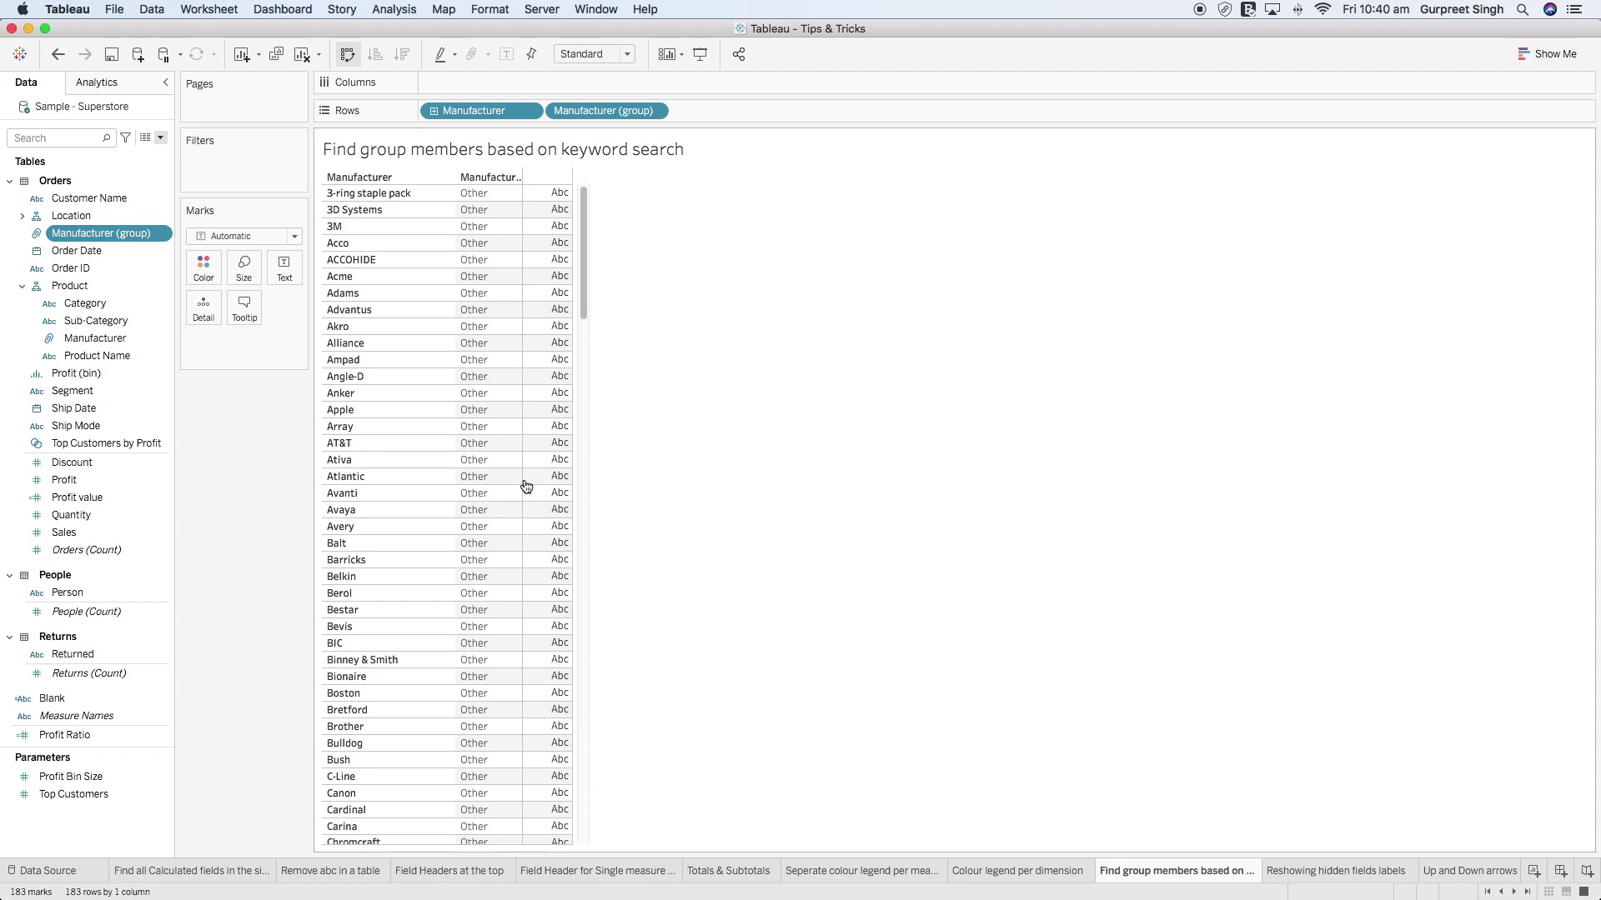
- Edit Manufacturer (group) with 'Other' excluded, and find all members containing "clear"
right_click(128, 232)
left_click(178, 329)
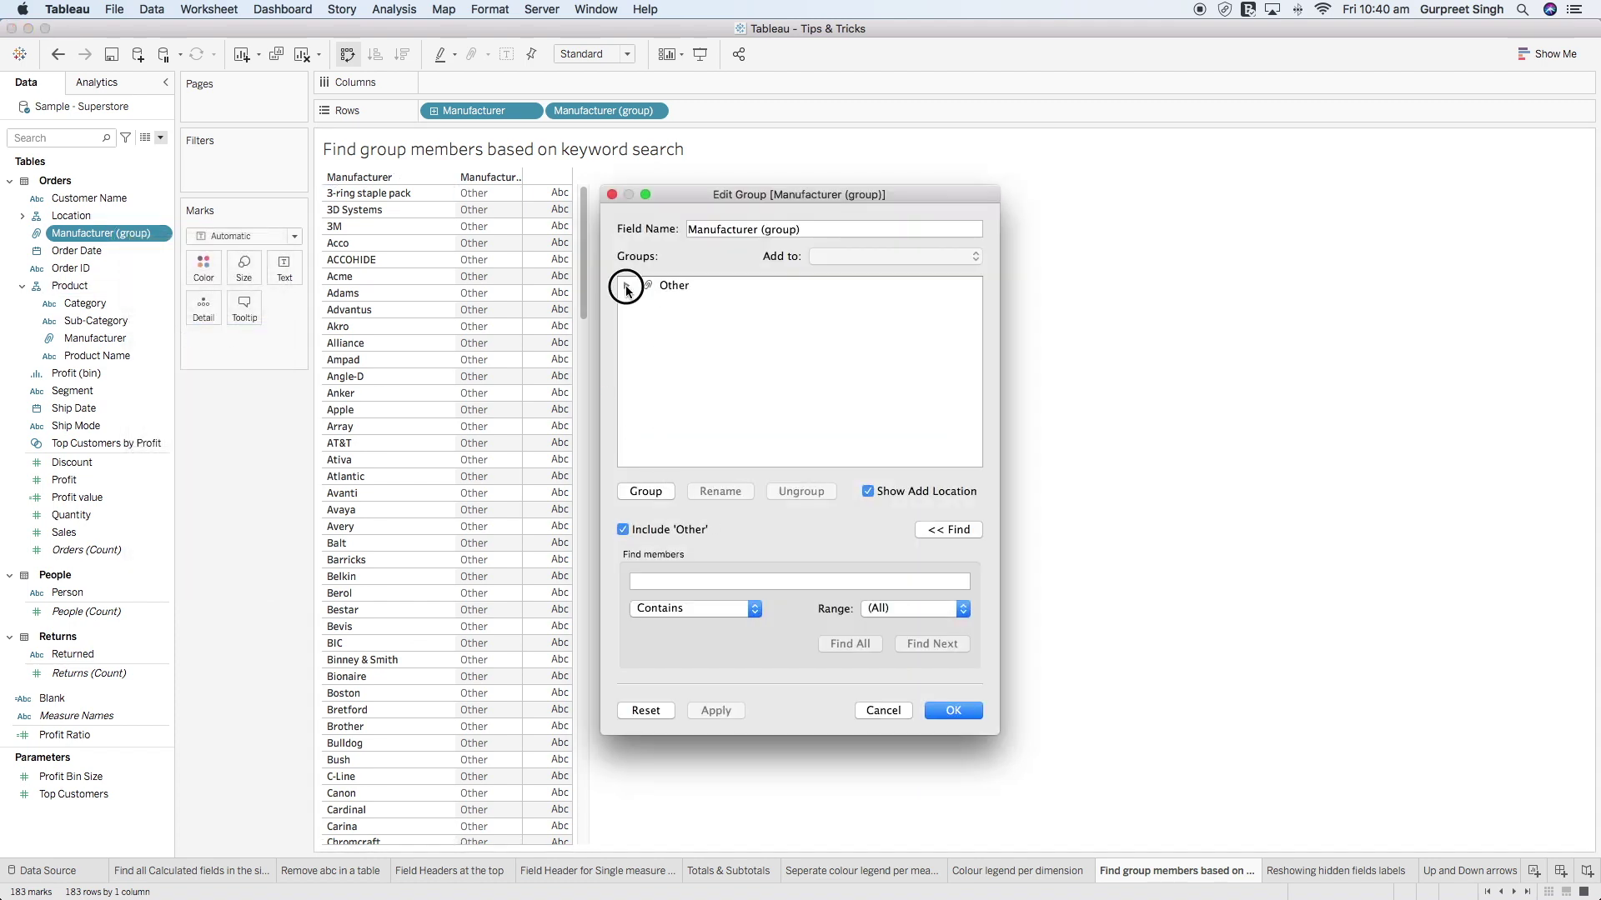
left_click(626, 288)
left_click(623, 529)
left_click(813, 583)
type("clear")
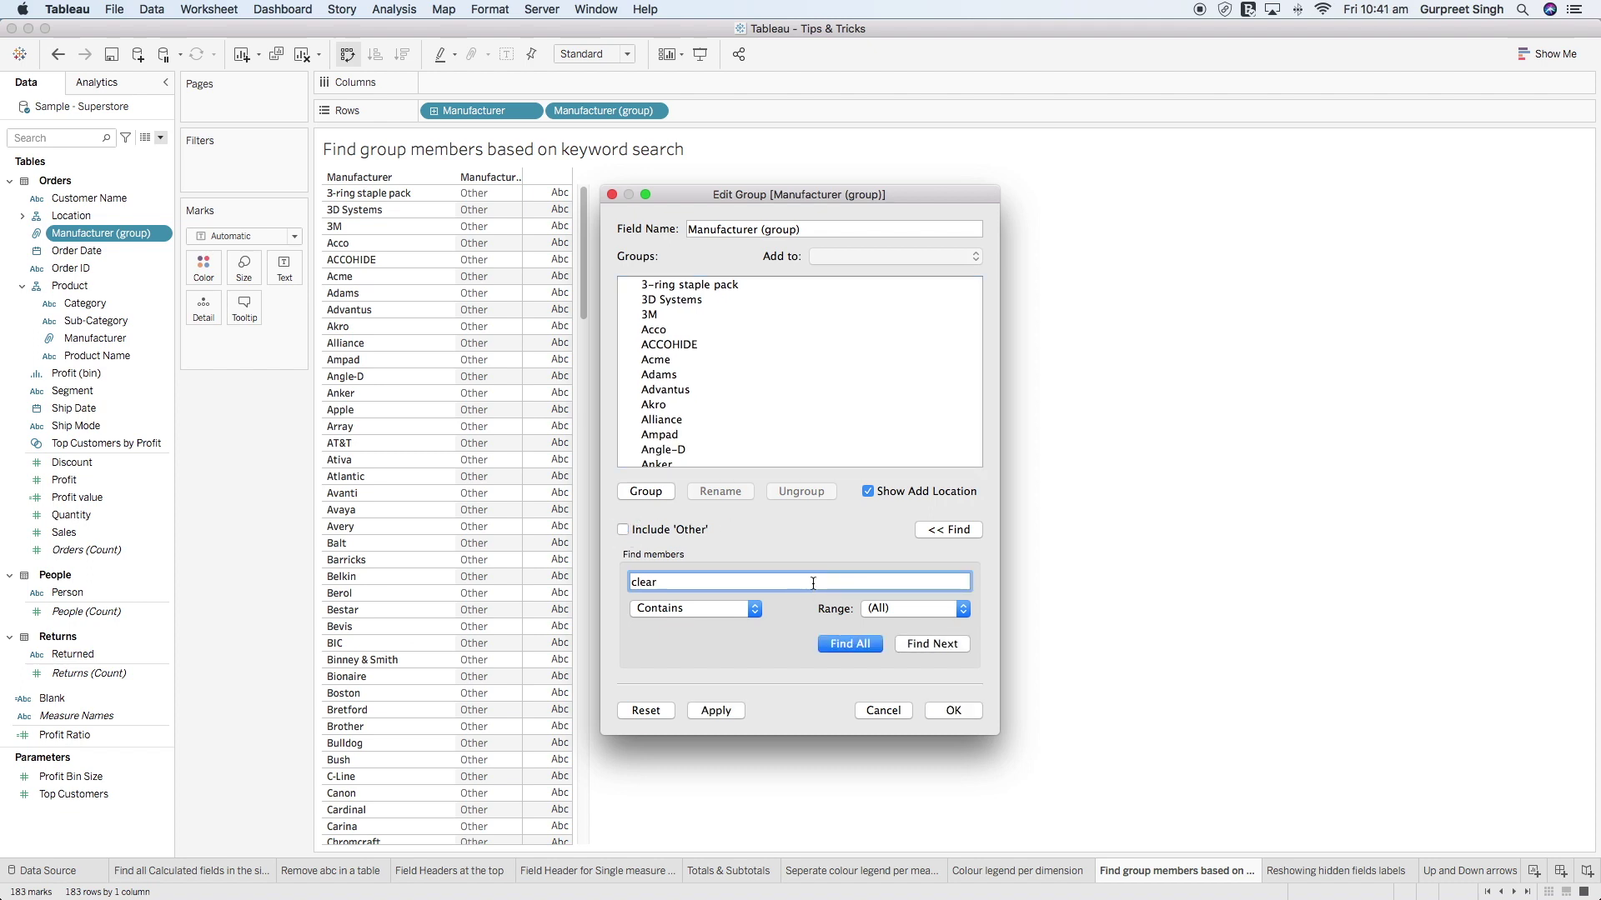
left_click(848, 644)
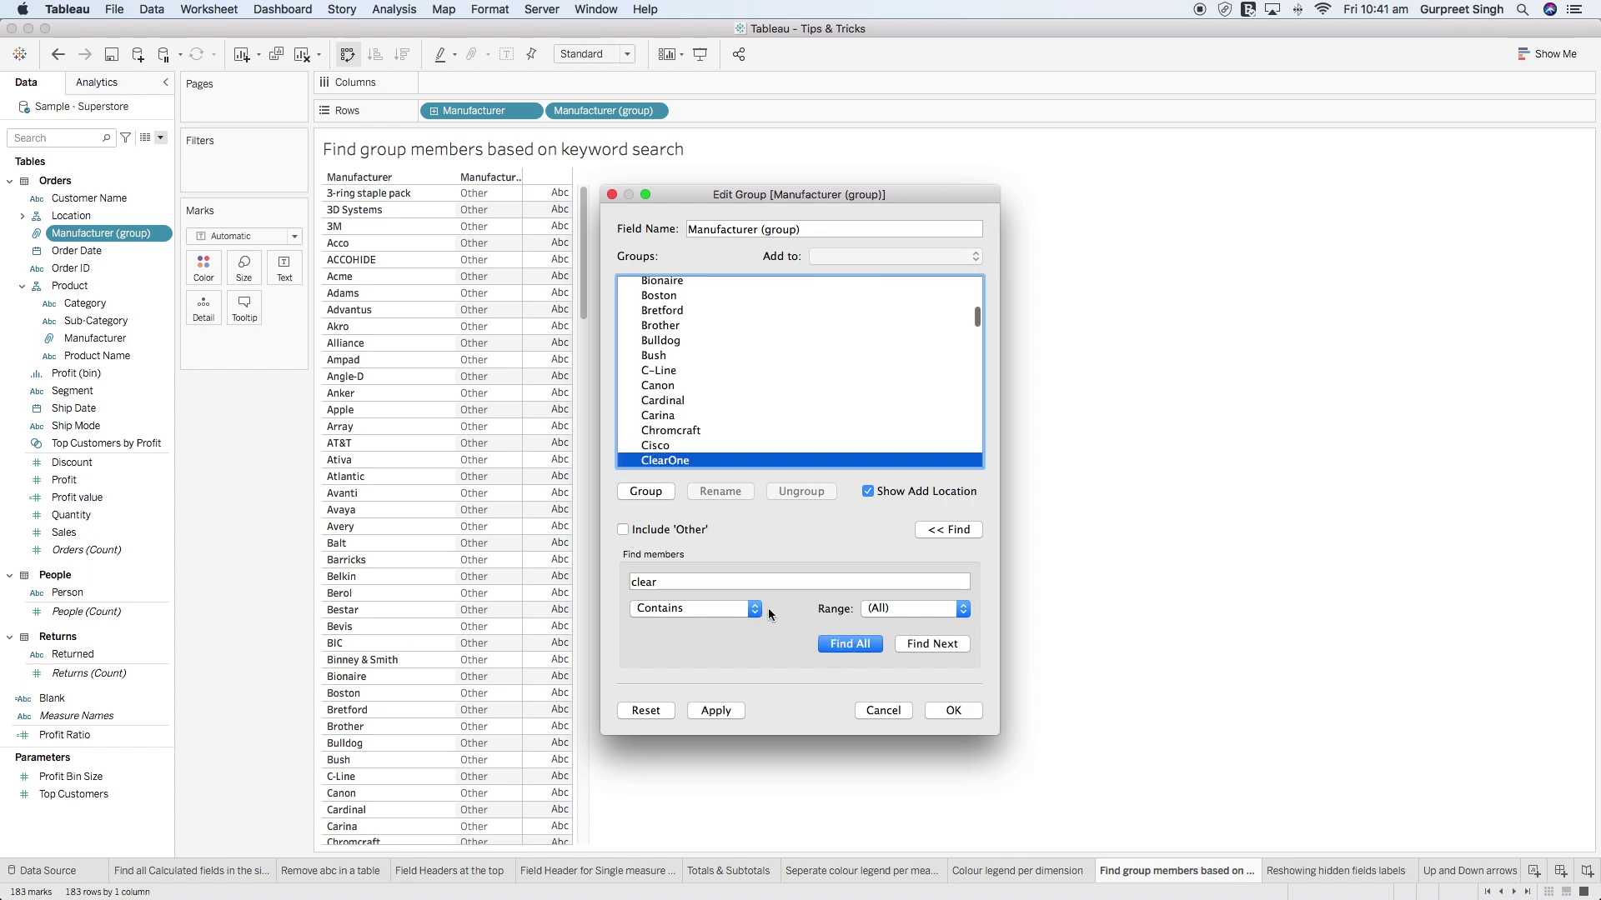
- Group the selected matches, include 'Other' again, and save the group to check the matching manufacturers in the table
left_click(649, 493)
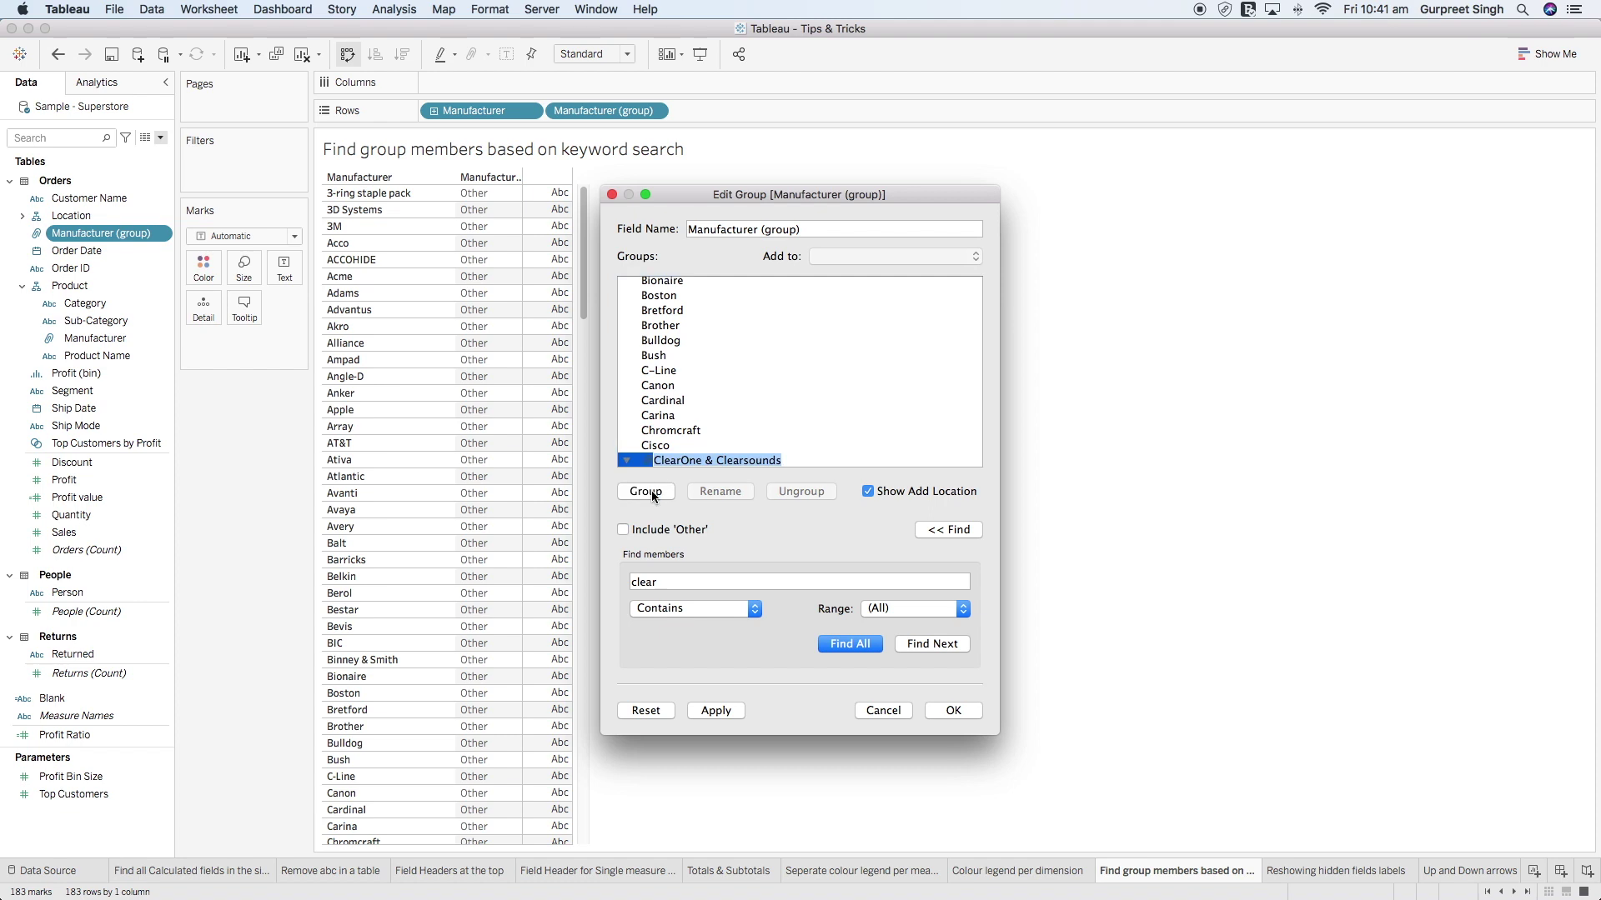
left_click(623, 529)
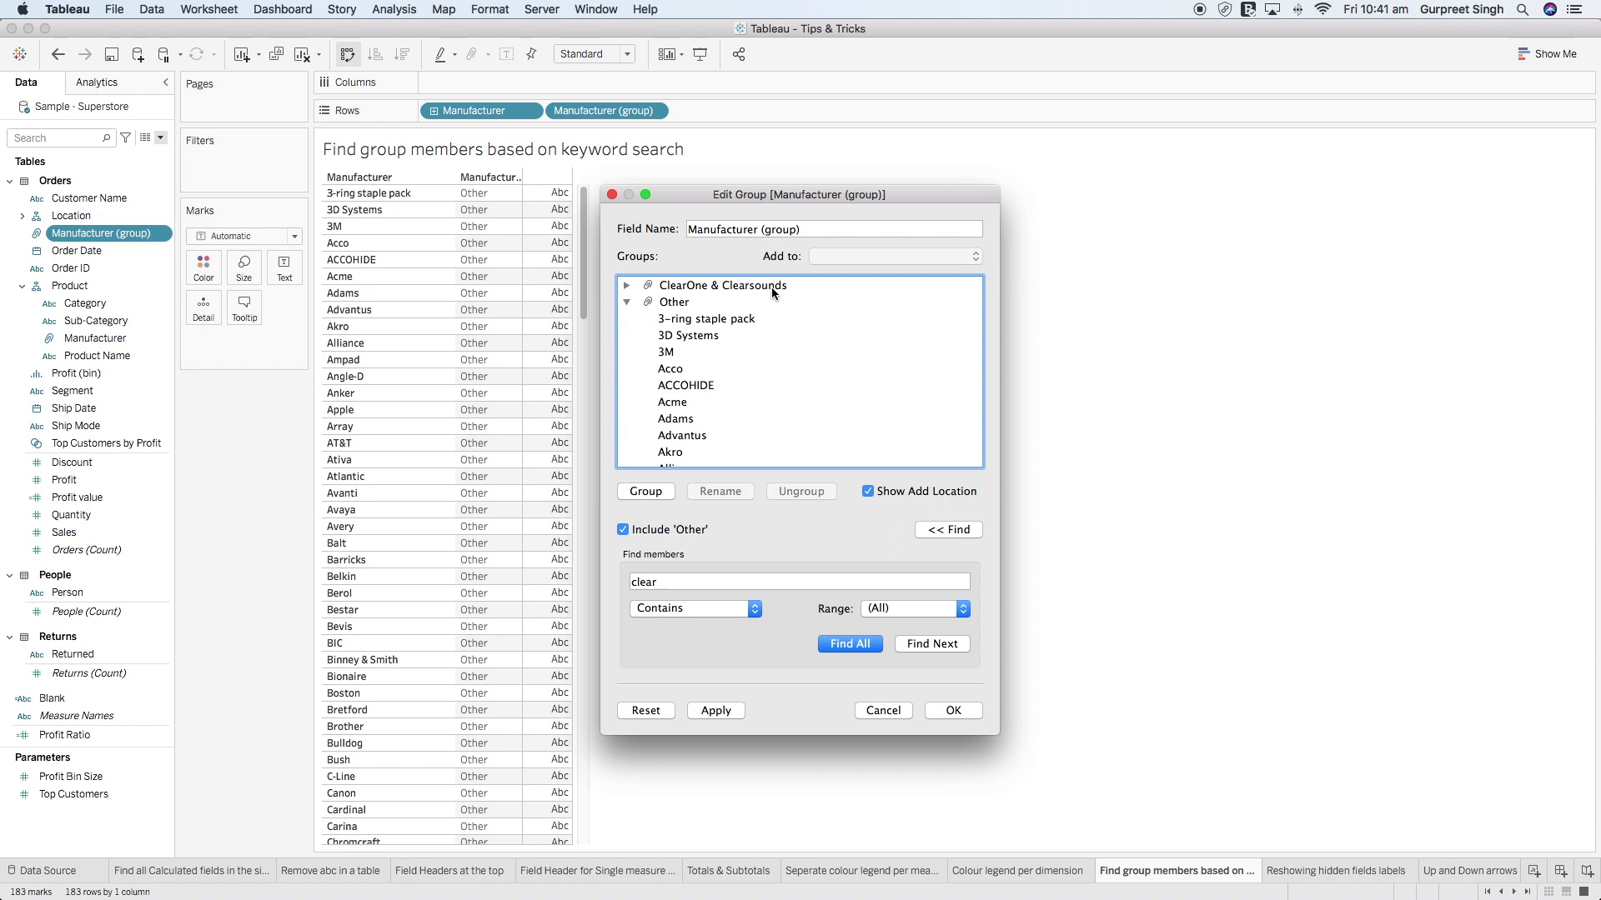
left_click(627, 303)
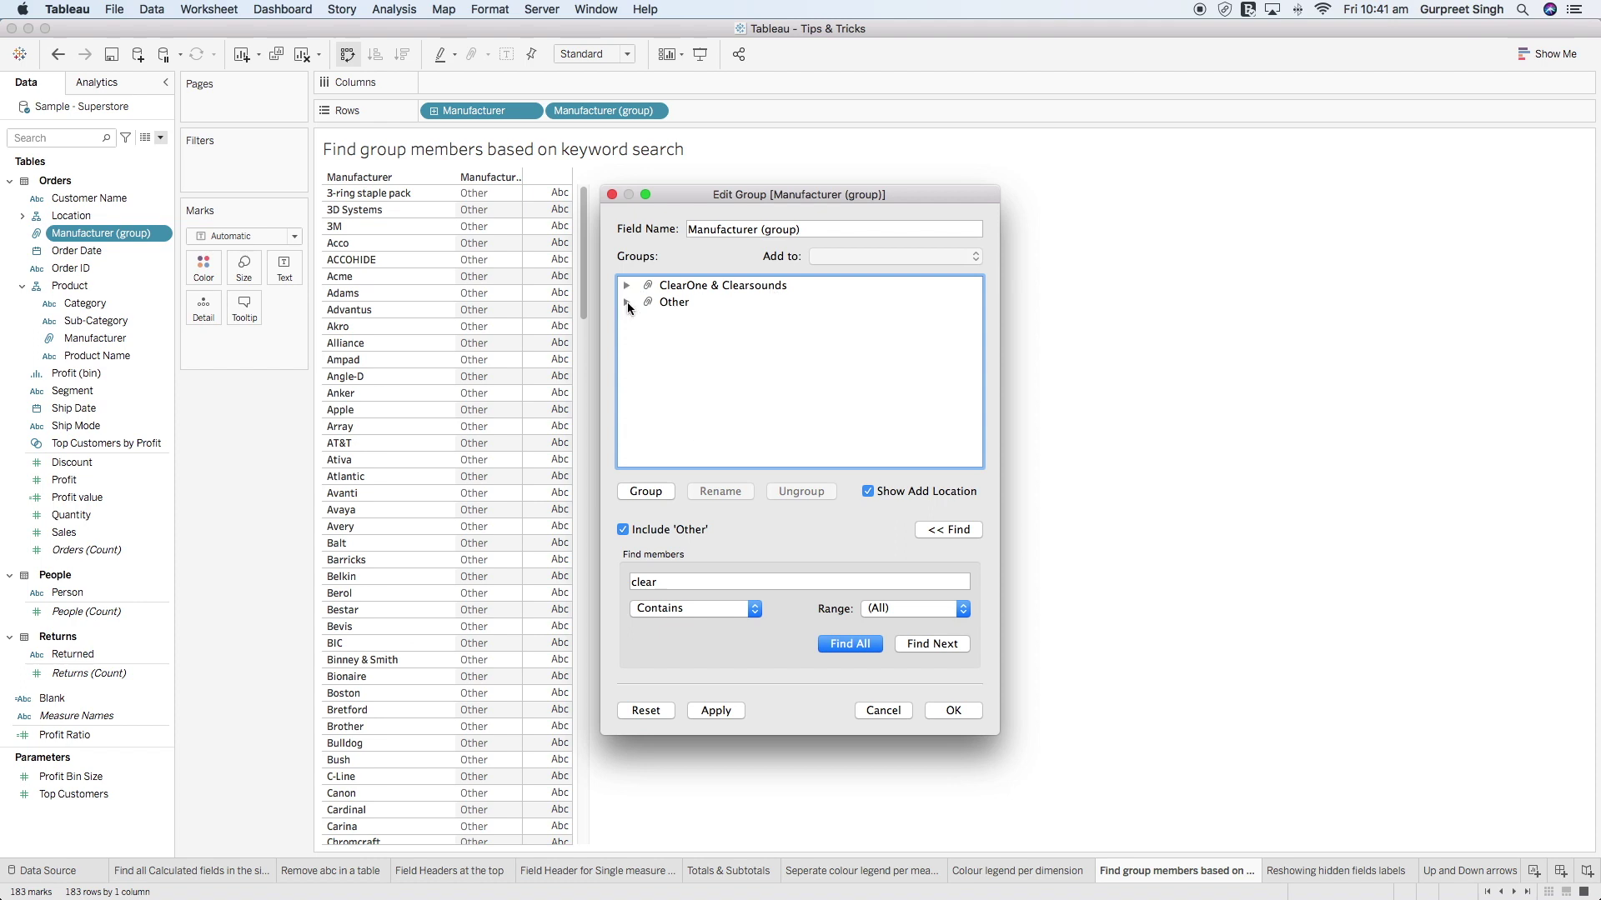
left_click(955, 710)
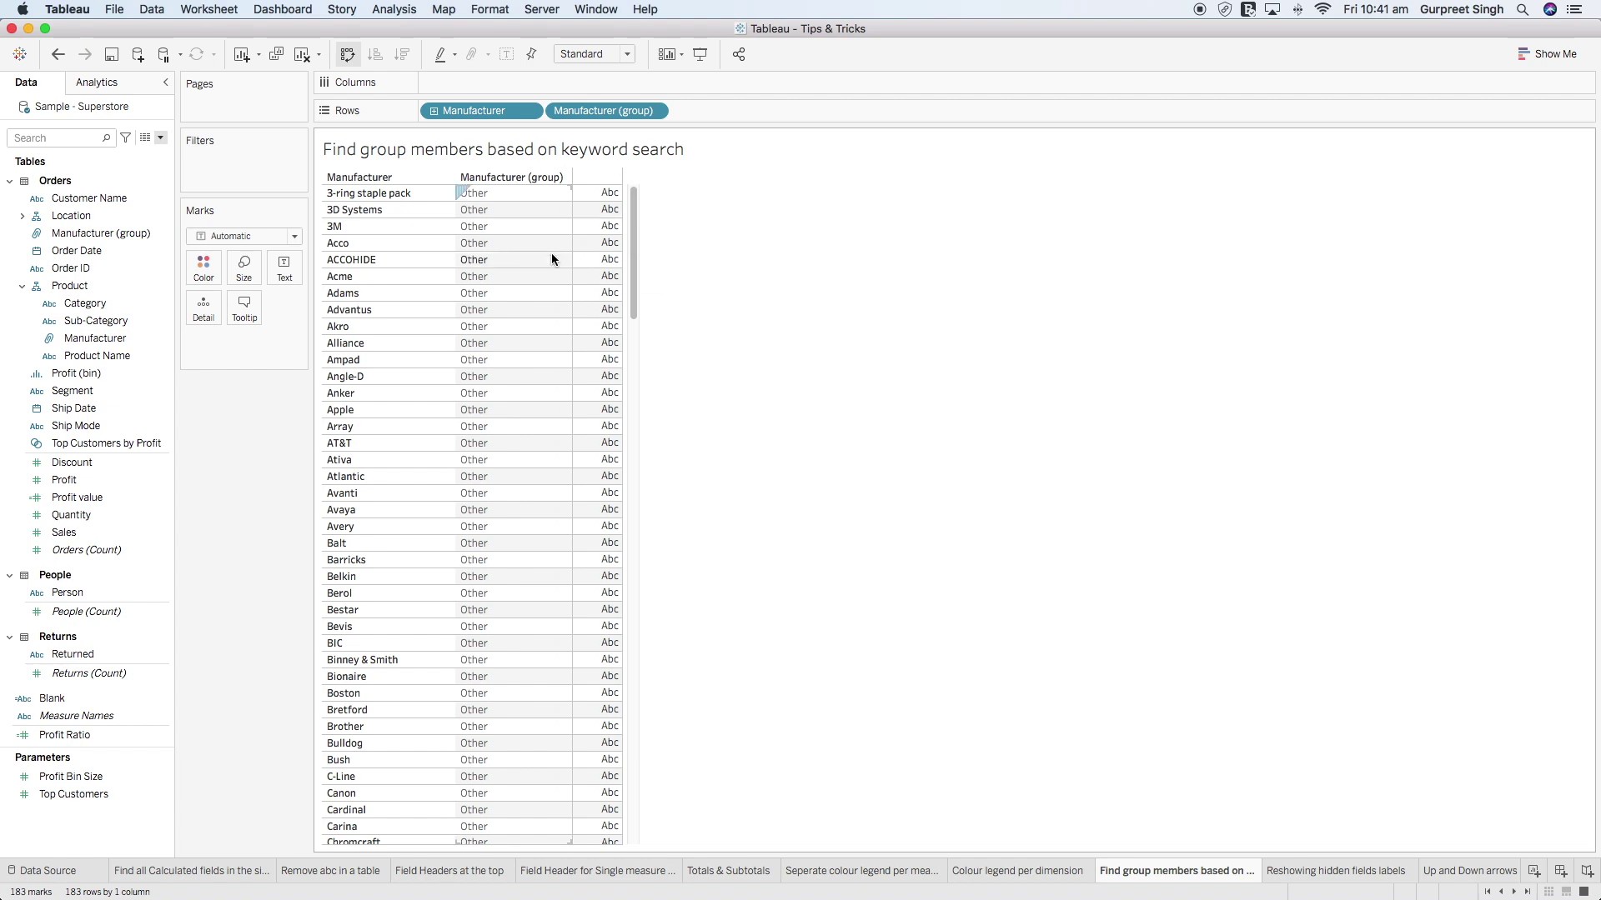
scroll(552, 258, "down", 5)
scroll(609, 444, "down", 1)
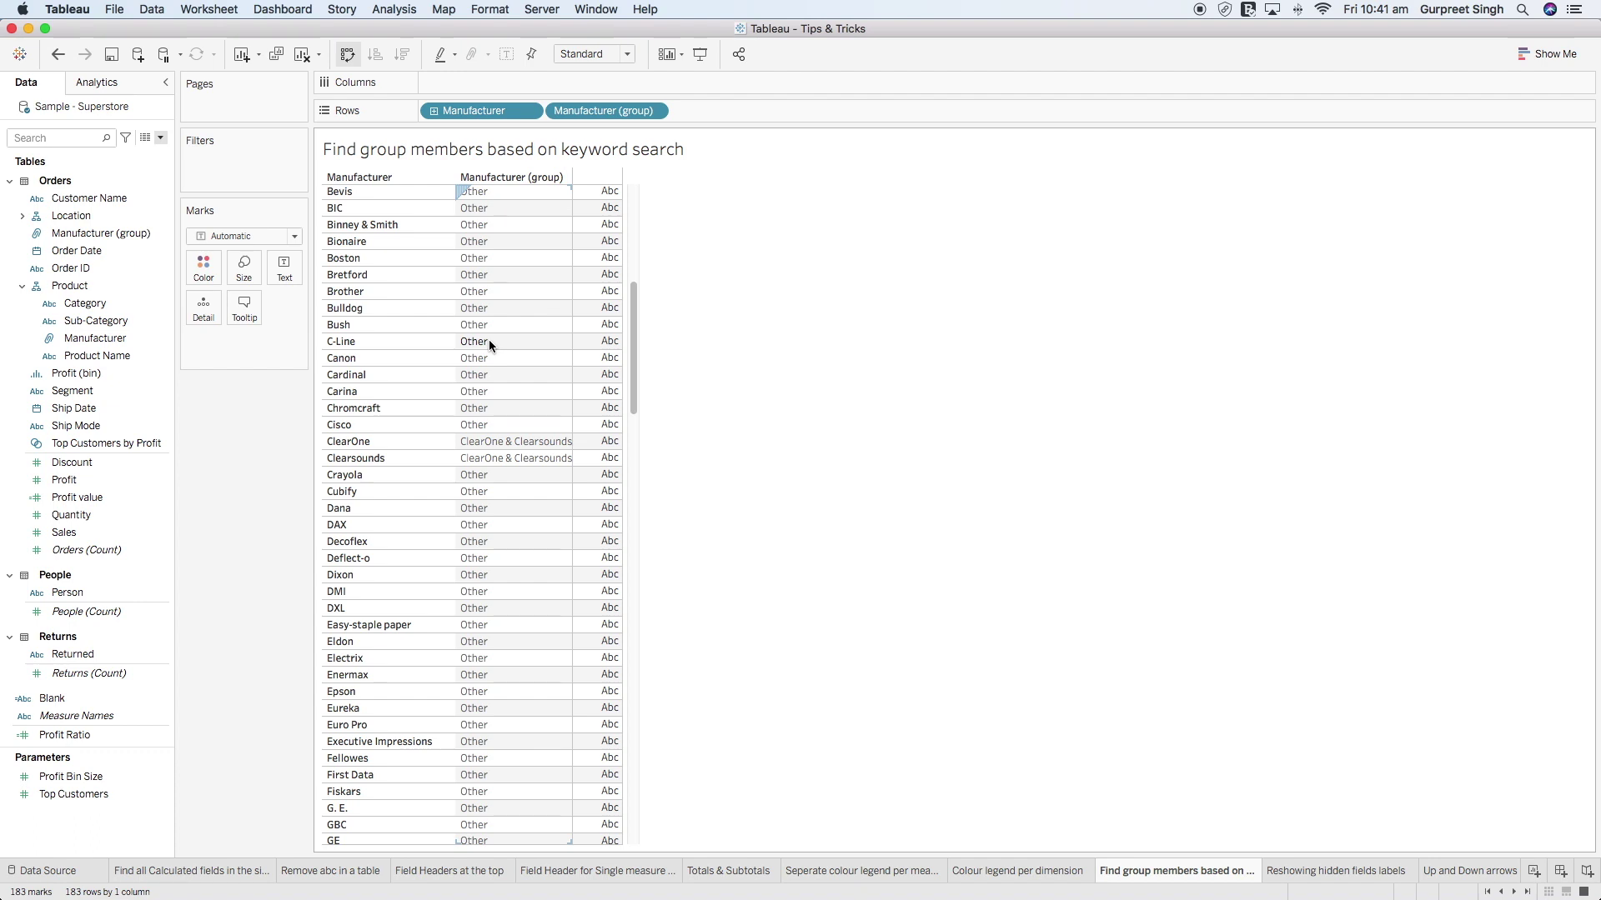
- On the "Reshowing hidden fields labels" sheet, hide the field labels for rows and restore them from the table's header area
left_click(1307, 873)
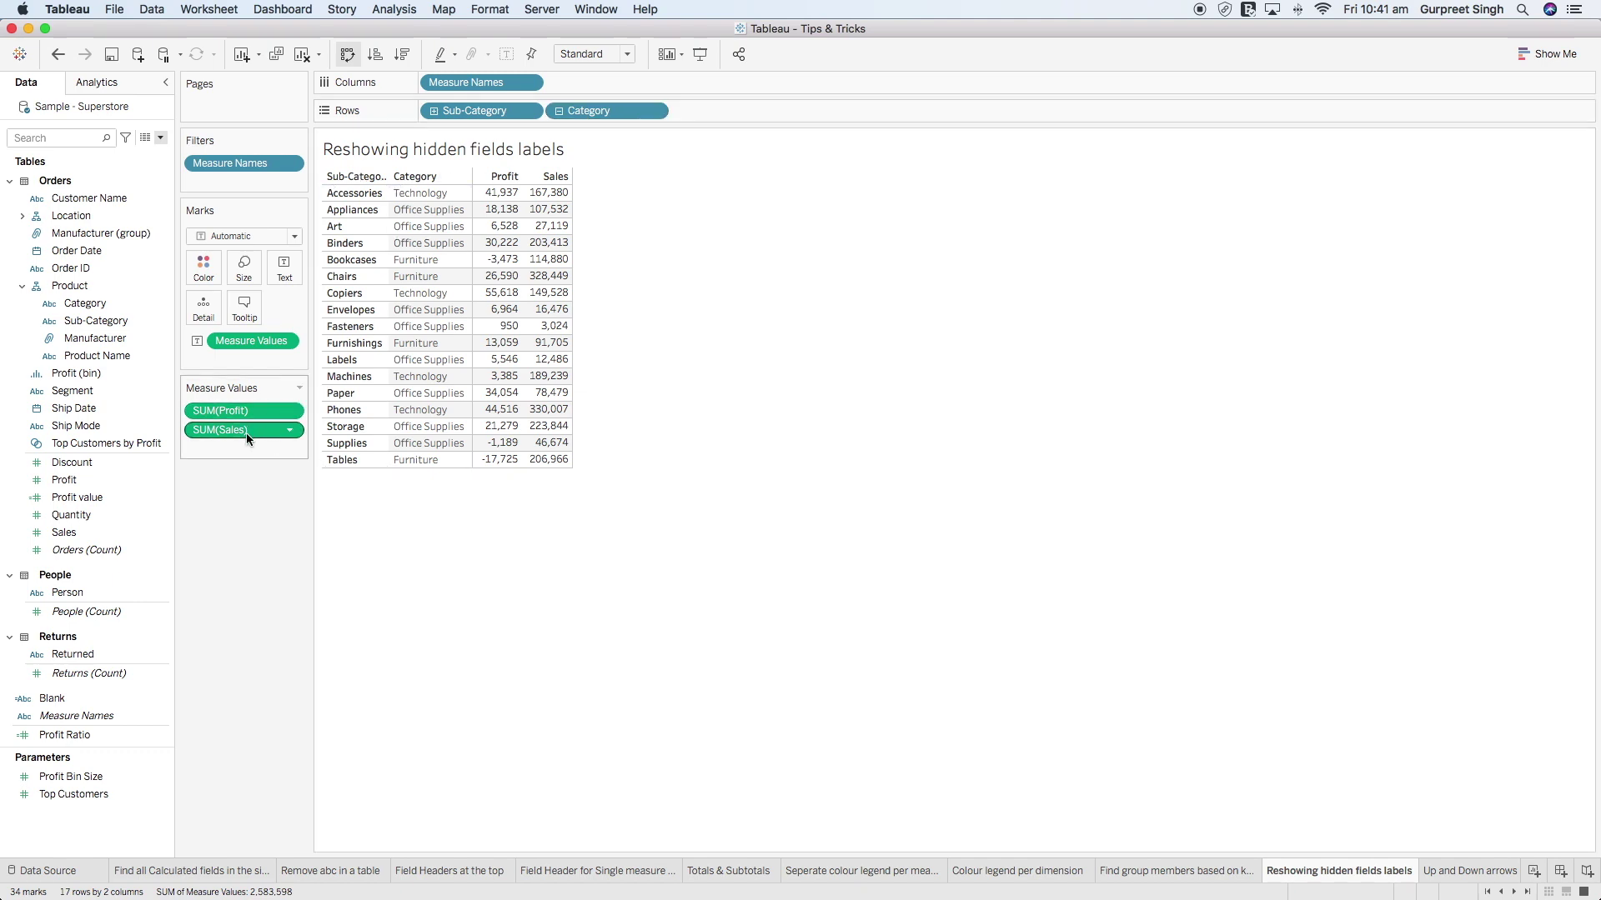
right_click(423, 177)
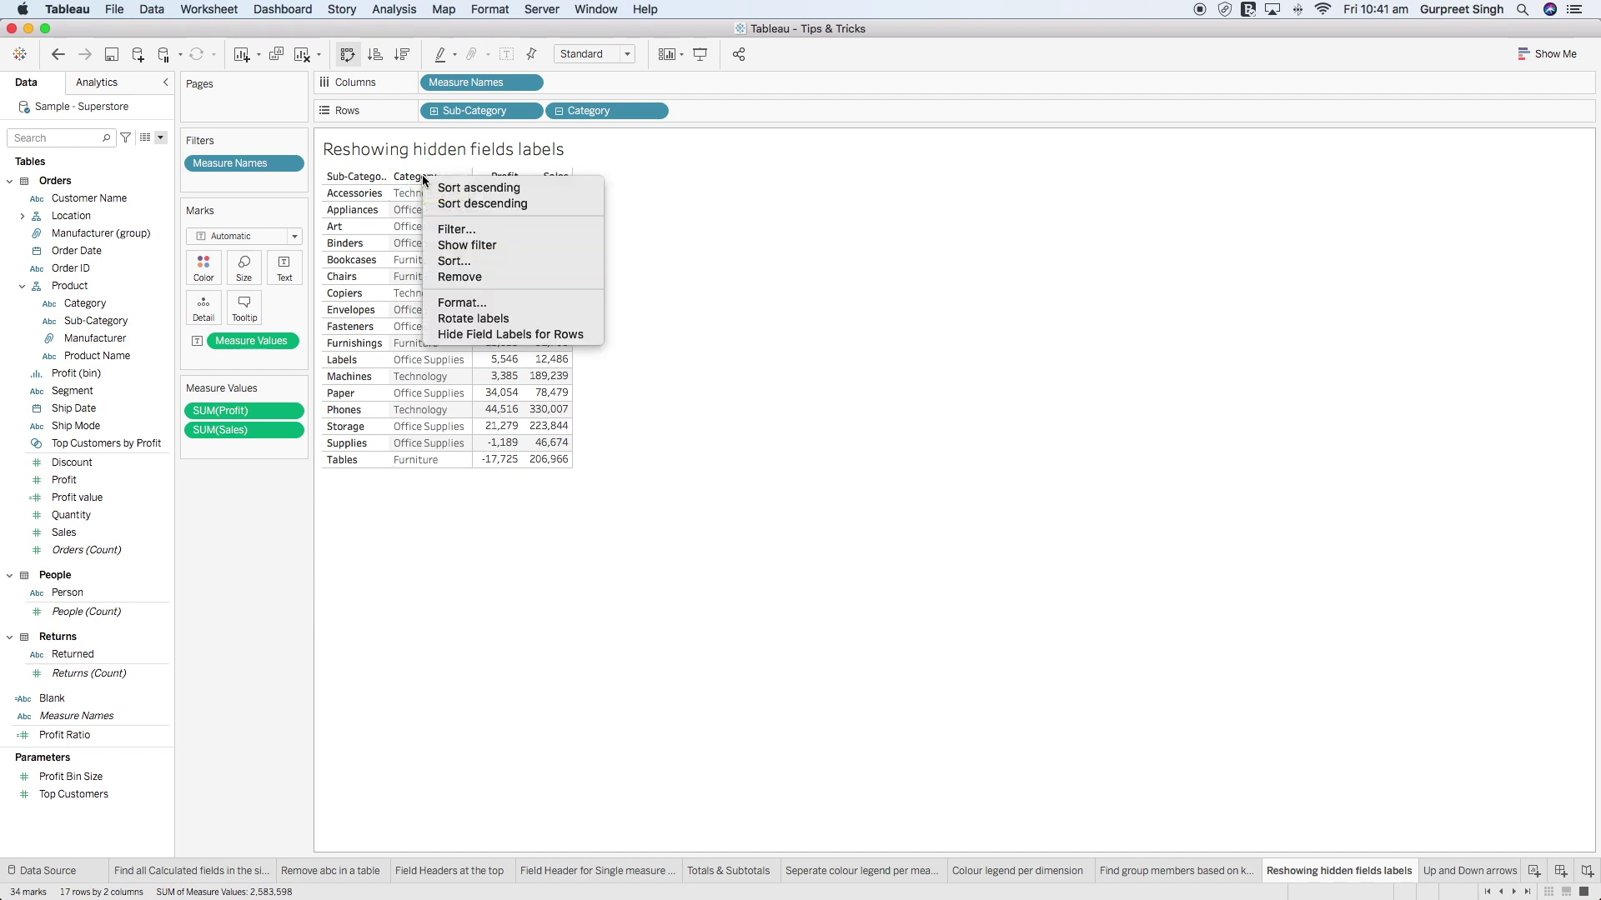
left_click(482, 335)
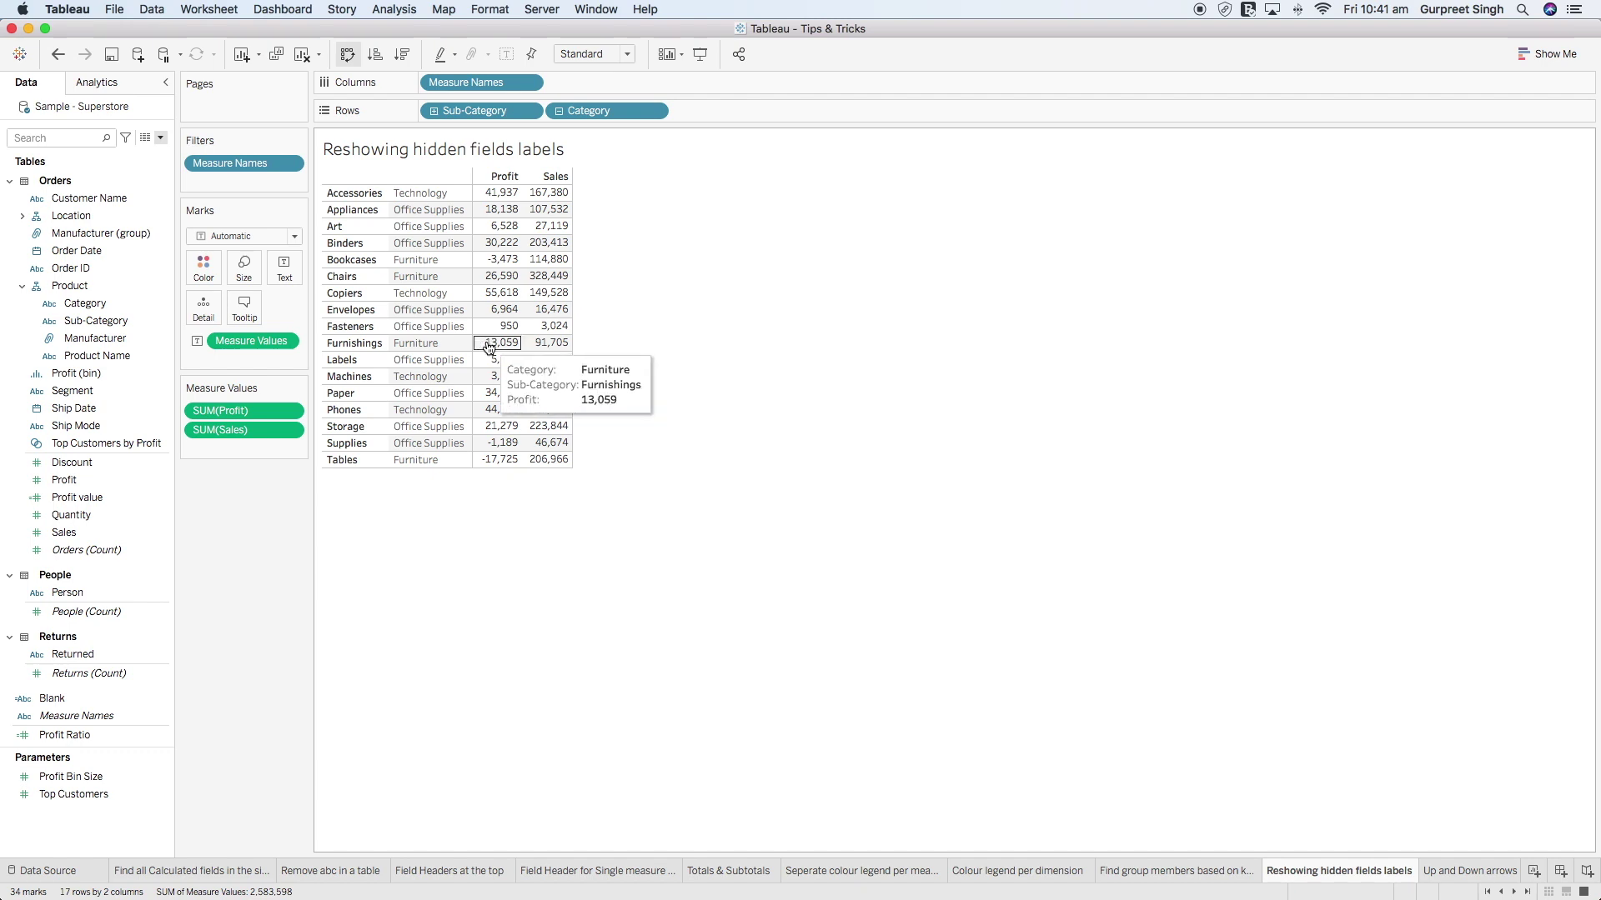
right_click(417, 180)
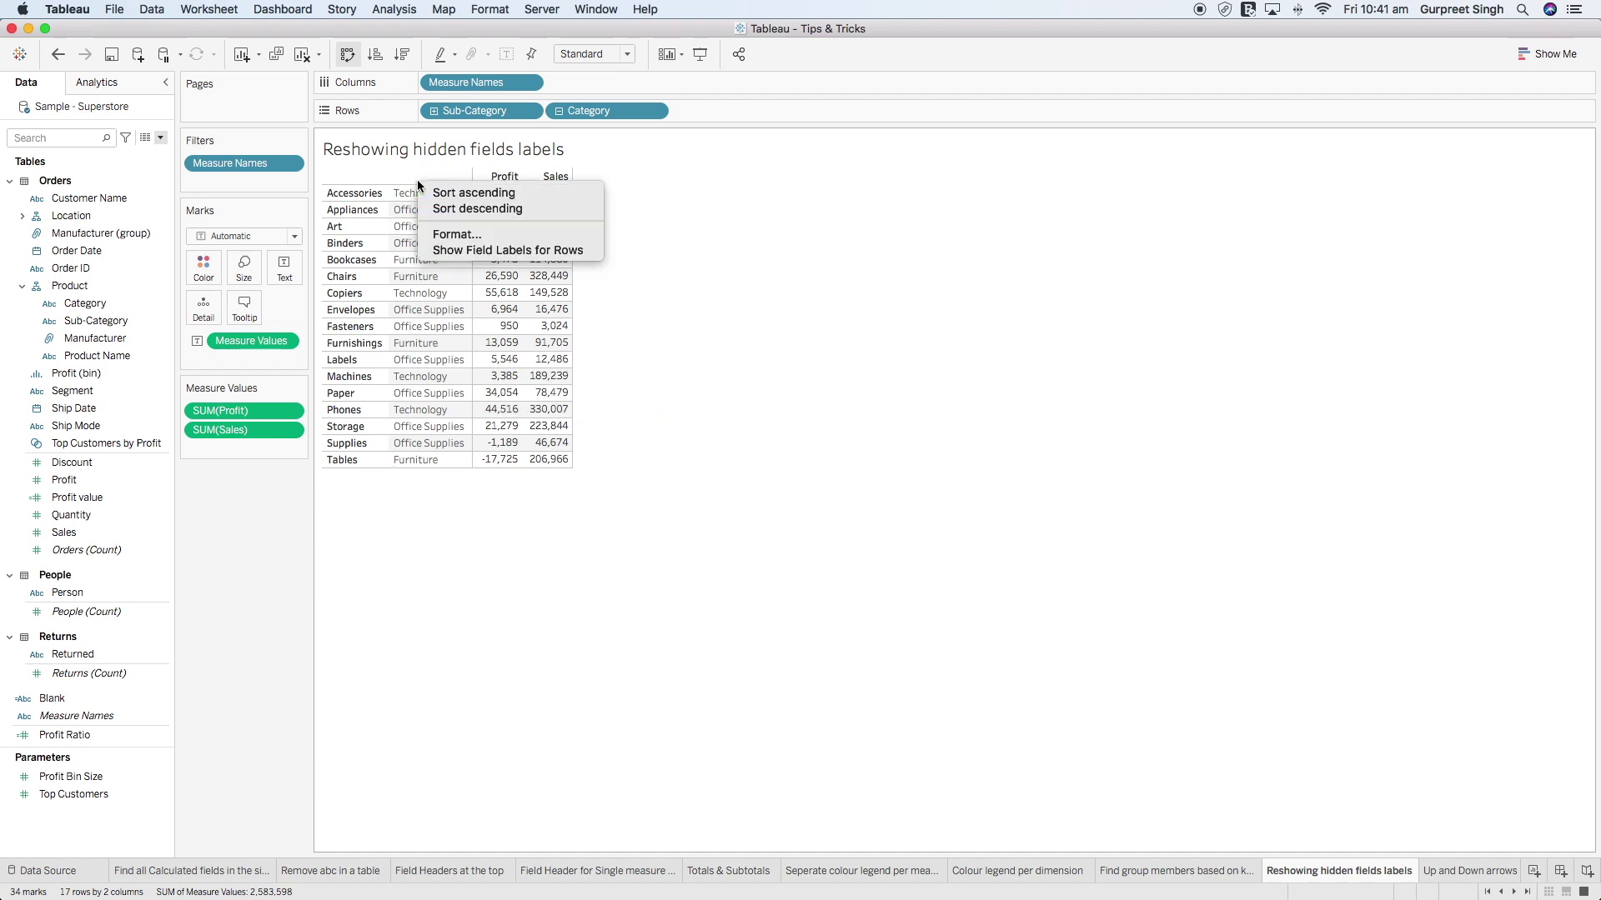
left_click(443, 252)
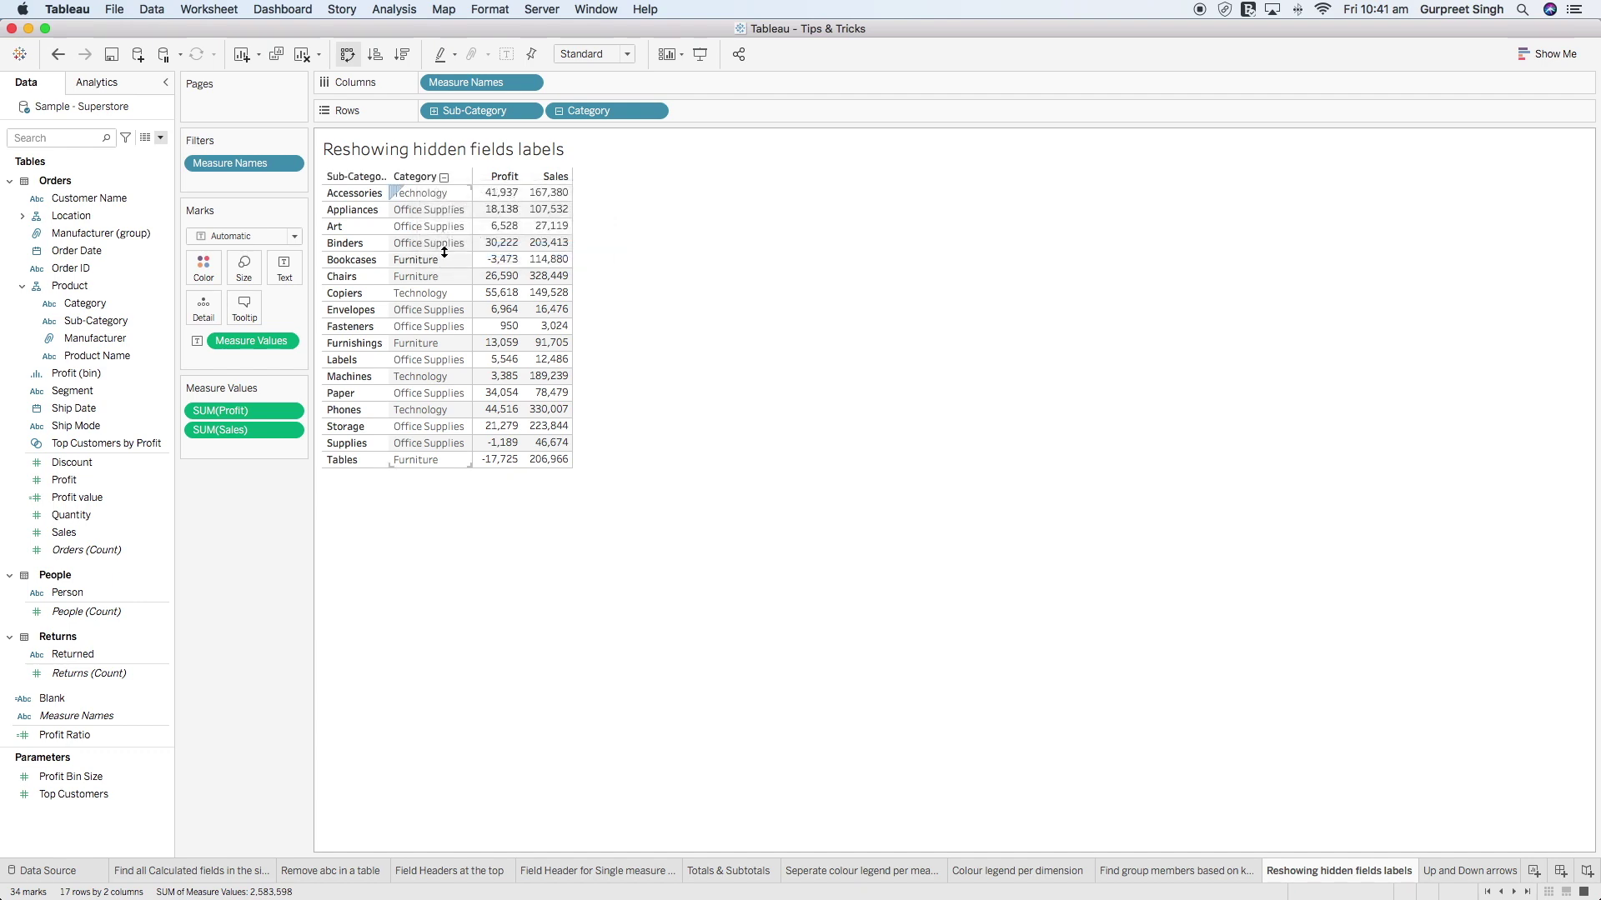
- Hide the field labels for rows again and re-enable them through the Table Layout options
right_click(416, 179)
left_click(454, 338)
left_click(395, 11)
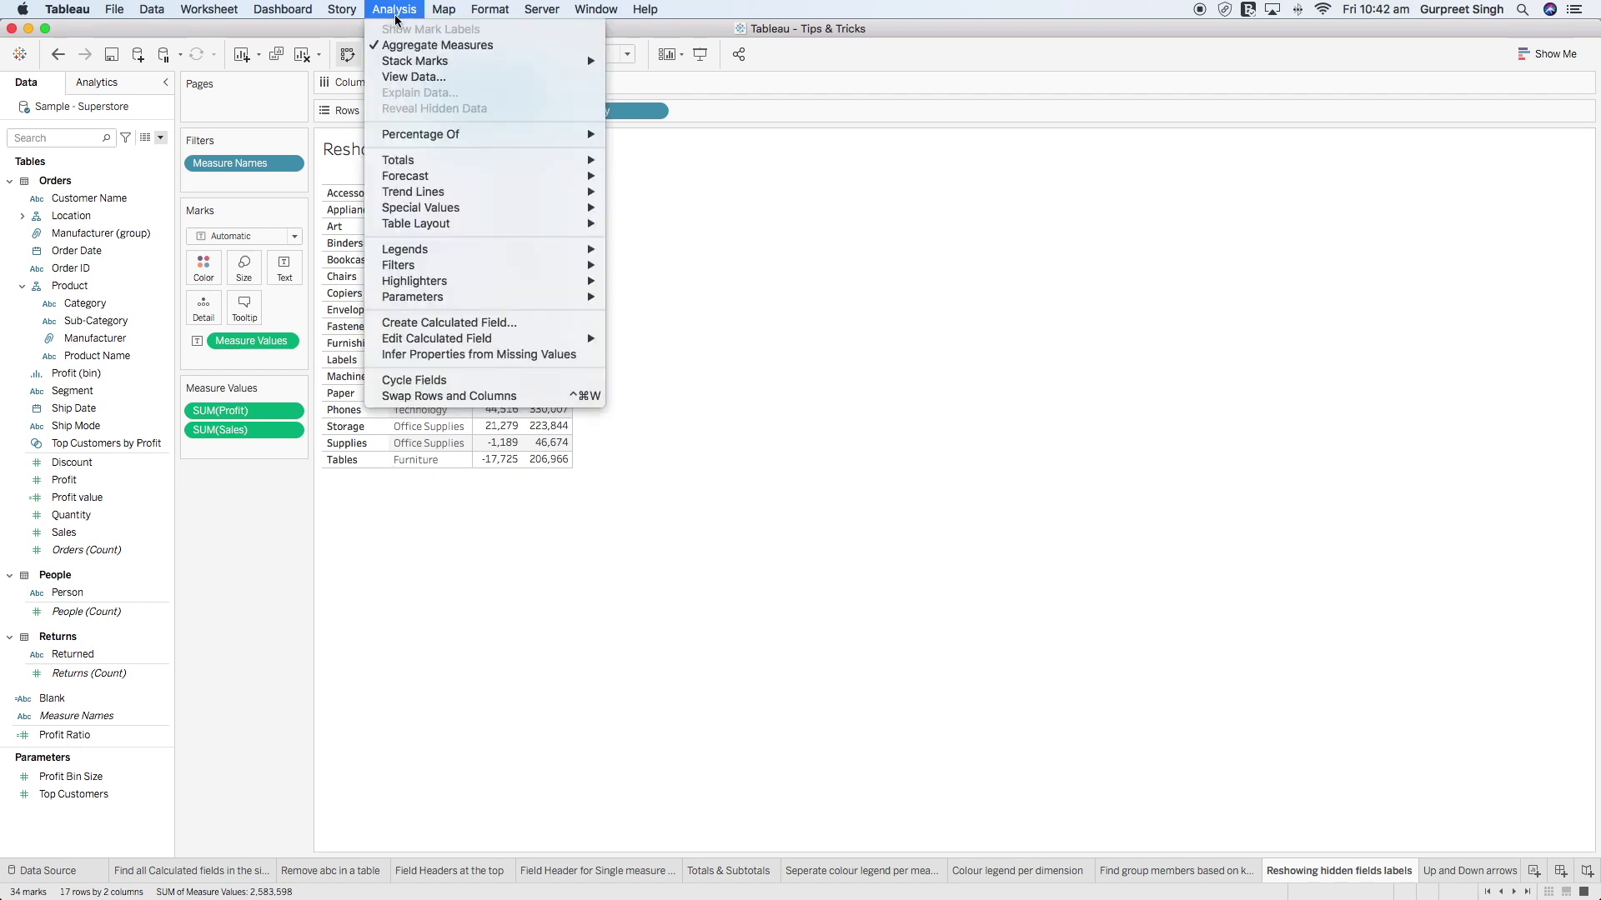
mouse_move(444, 227)
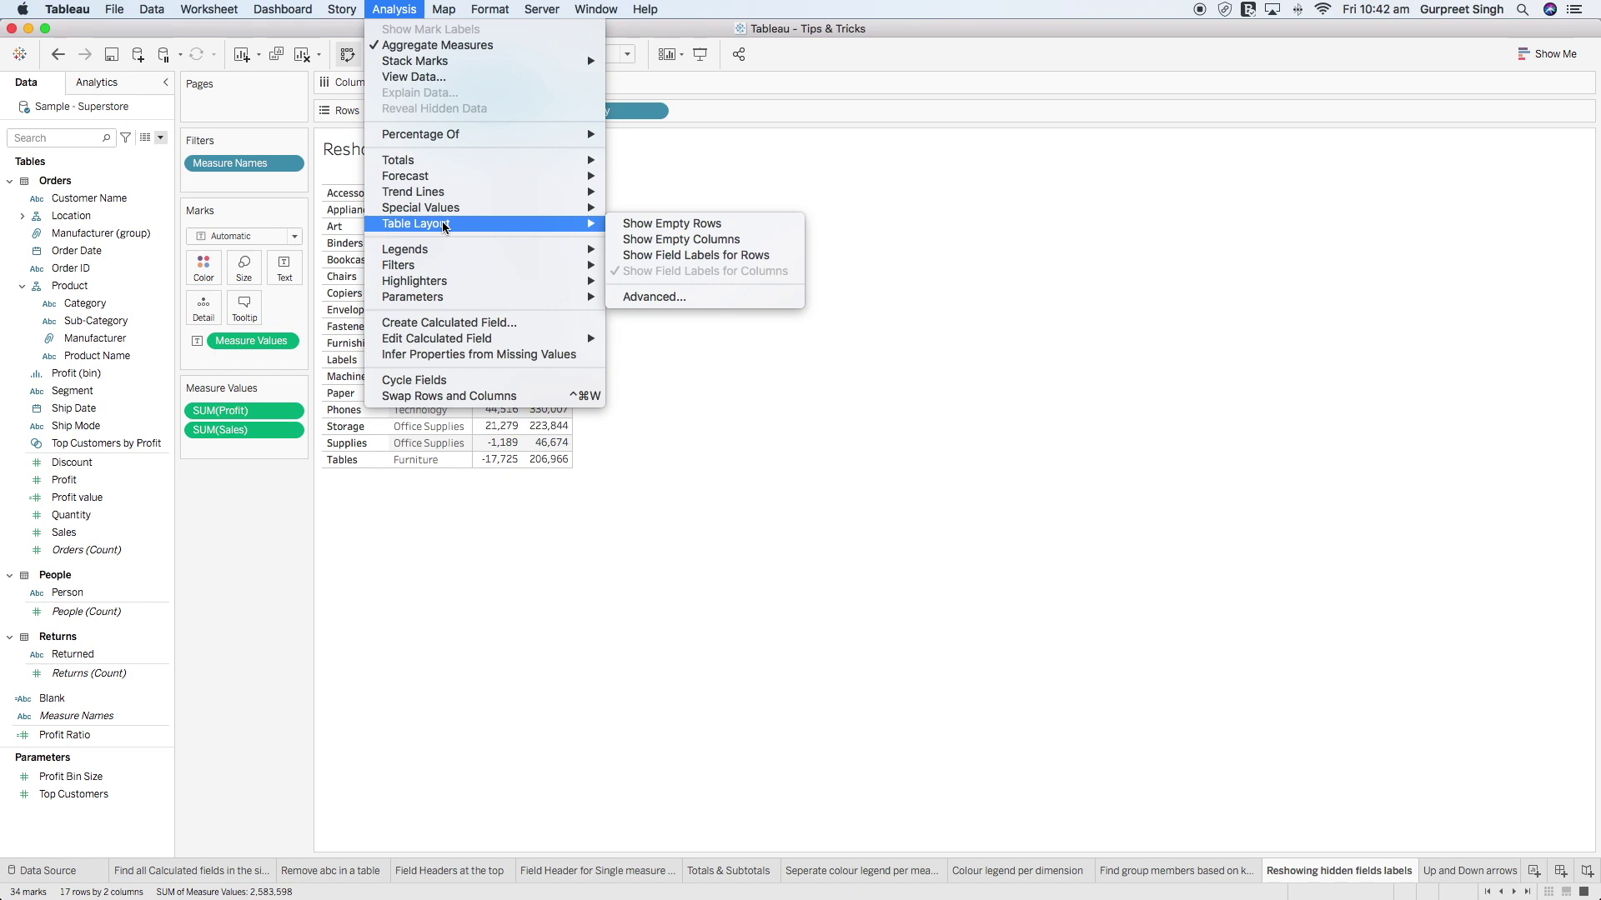
left_click(733, 262)
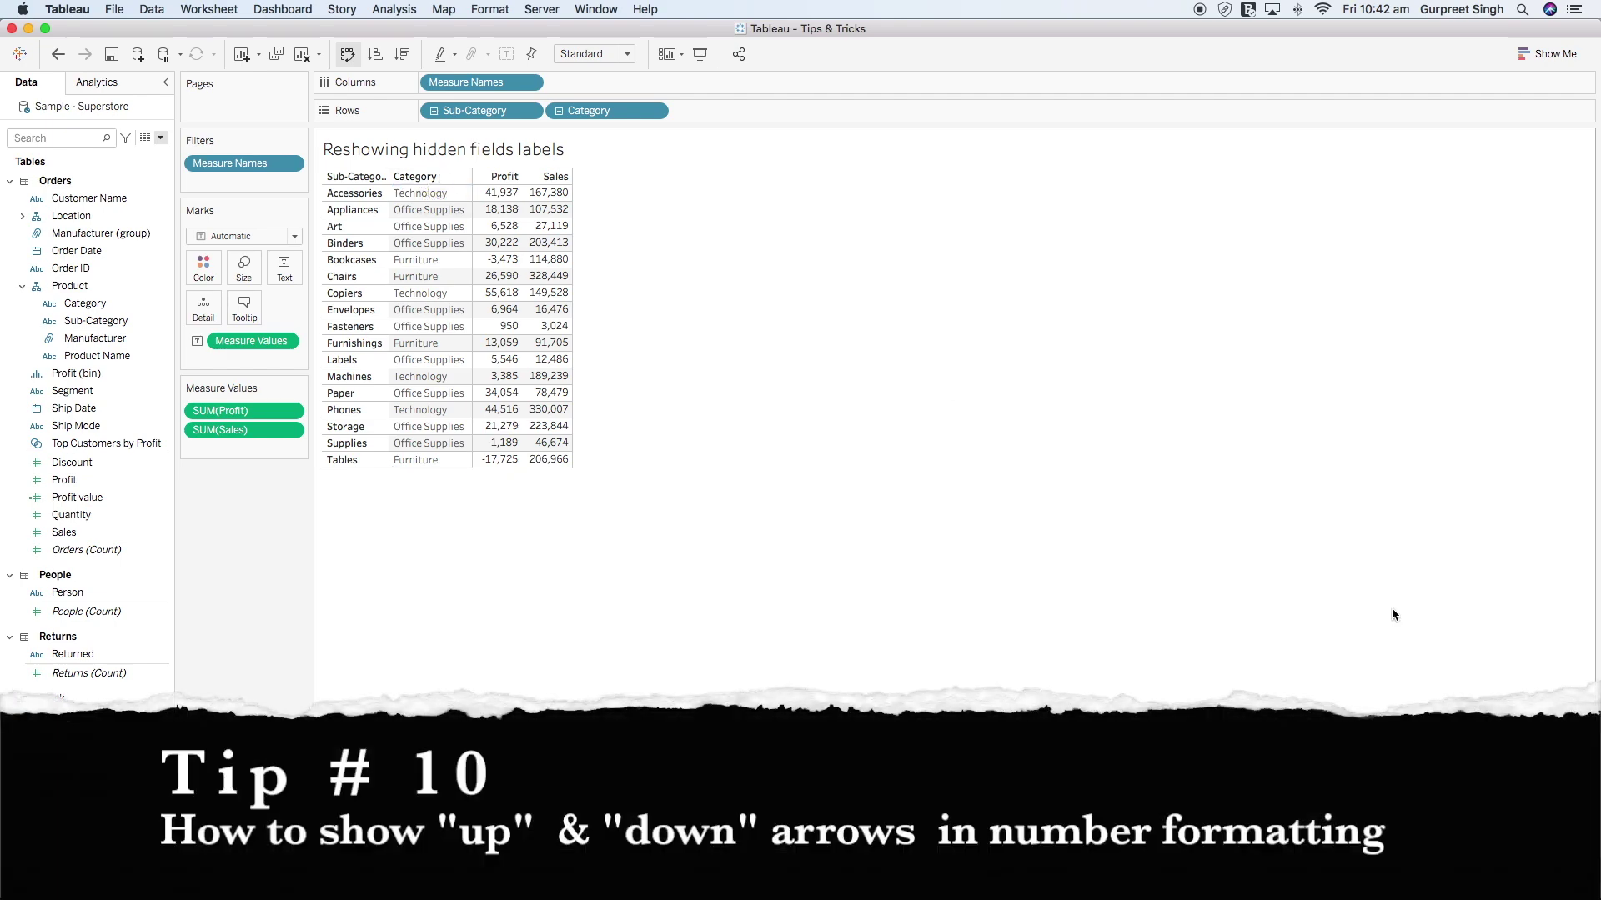
- On the "Up and Down arrows in KPI" sheet, examine the custom number format applied to SUM(Profit)
left_click(1469, 871)
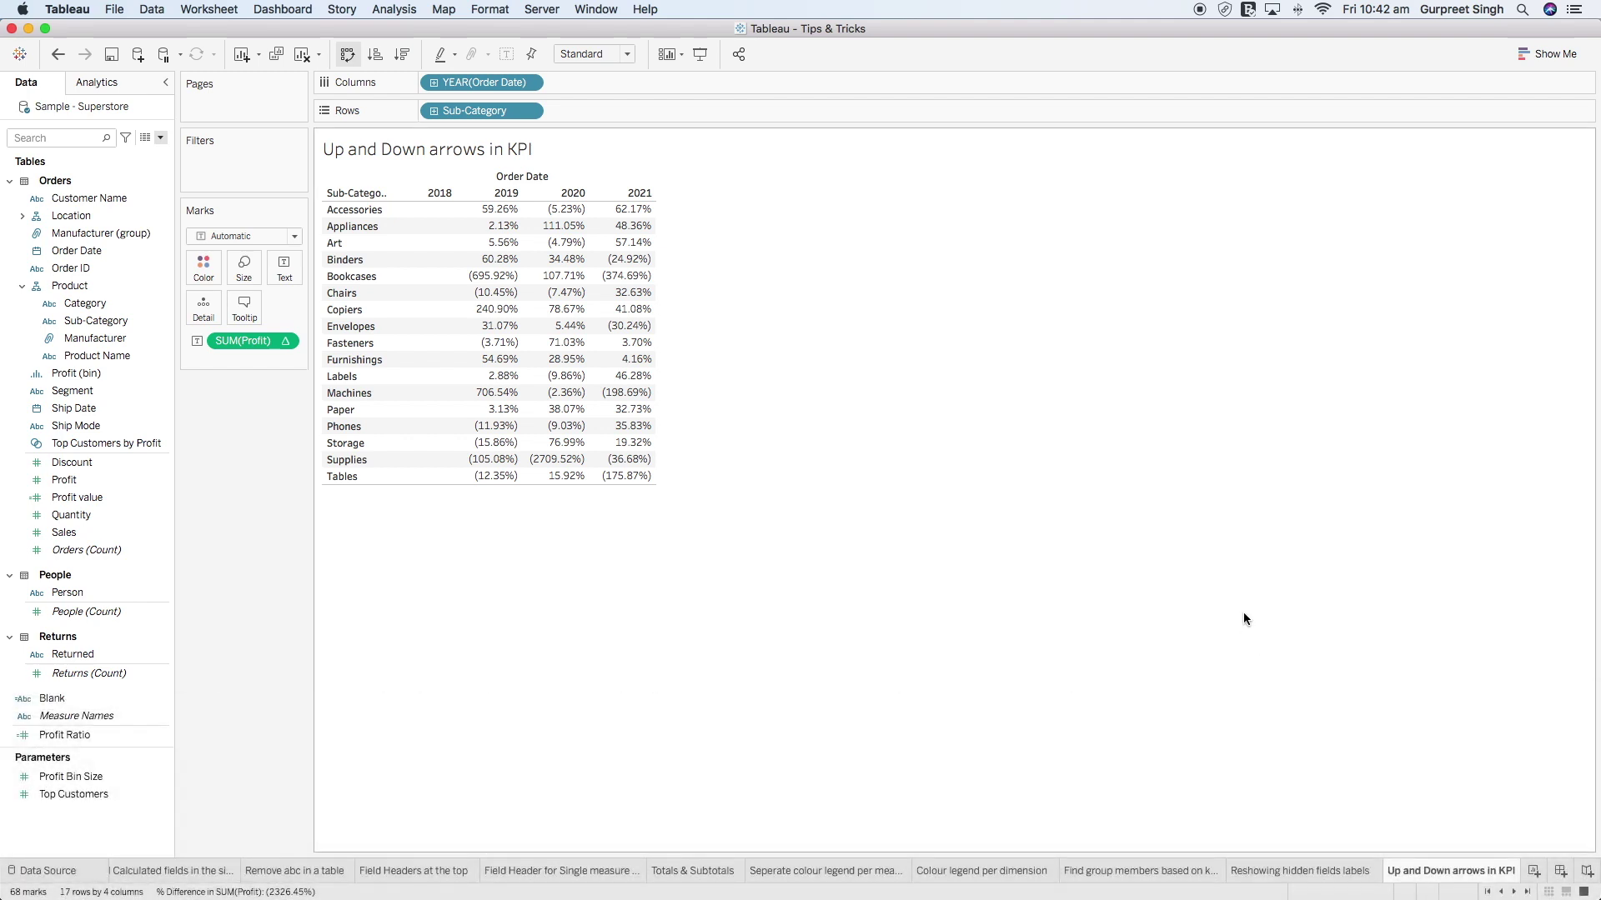
mouse_move(499, 202)
left_click(283, 341)
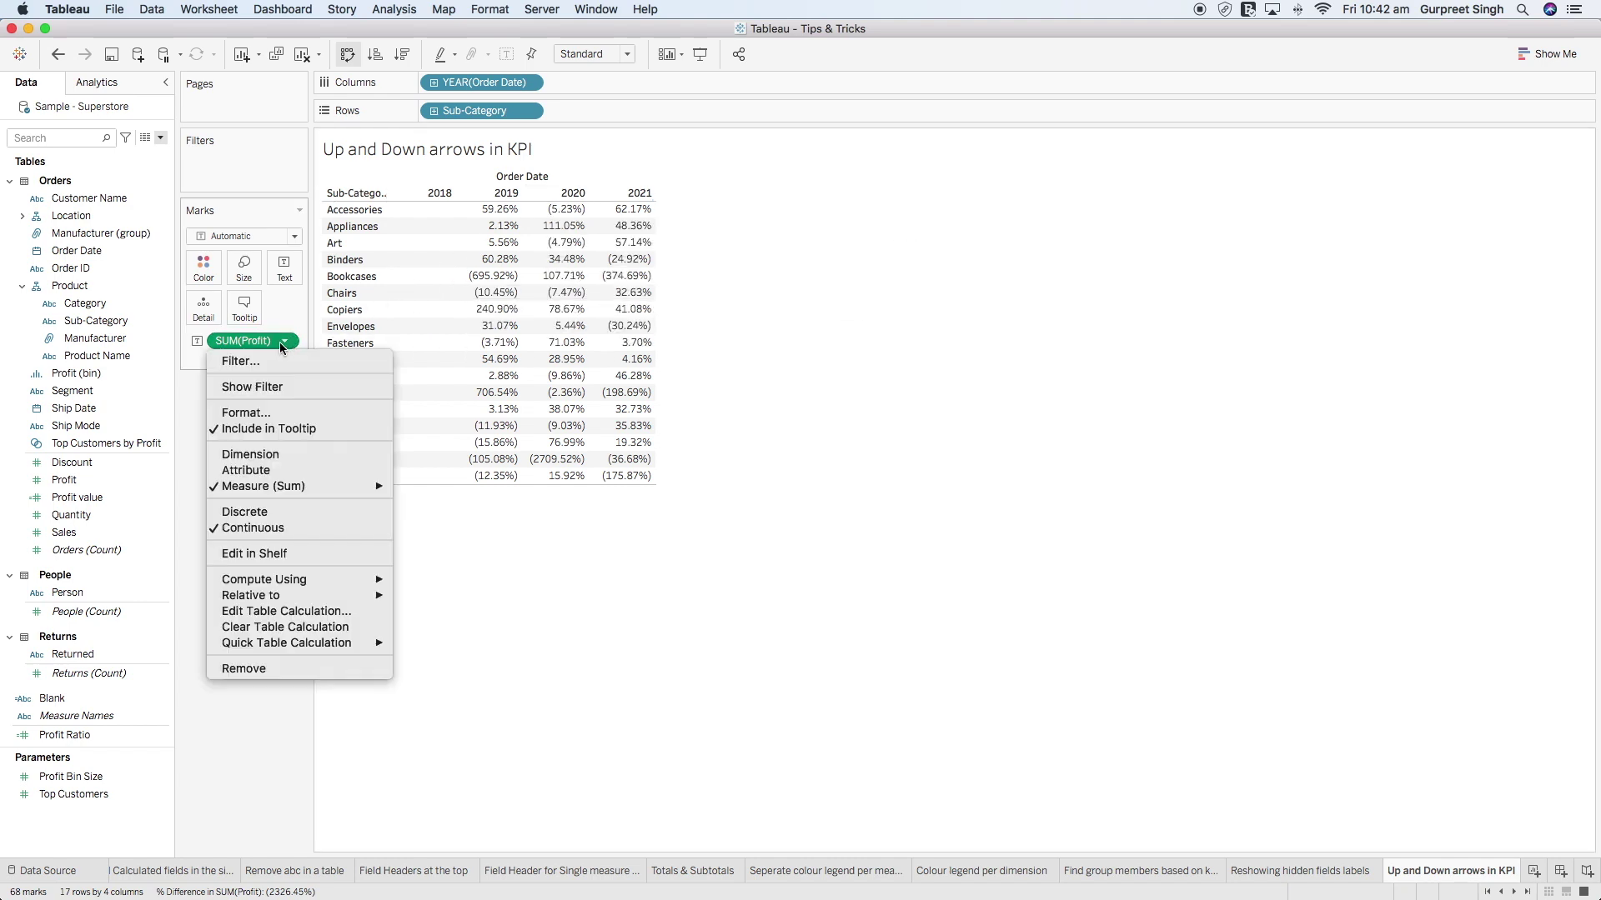
left_click(250, 413)
left_click(122, 244)
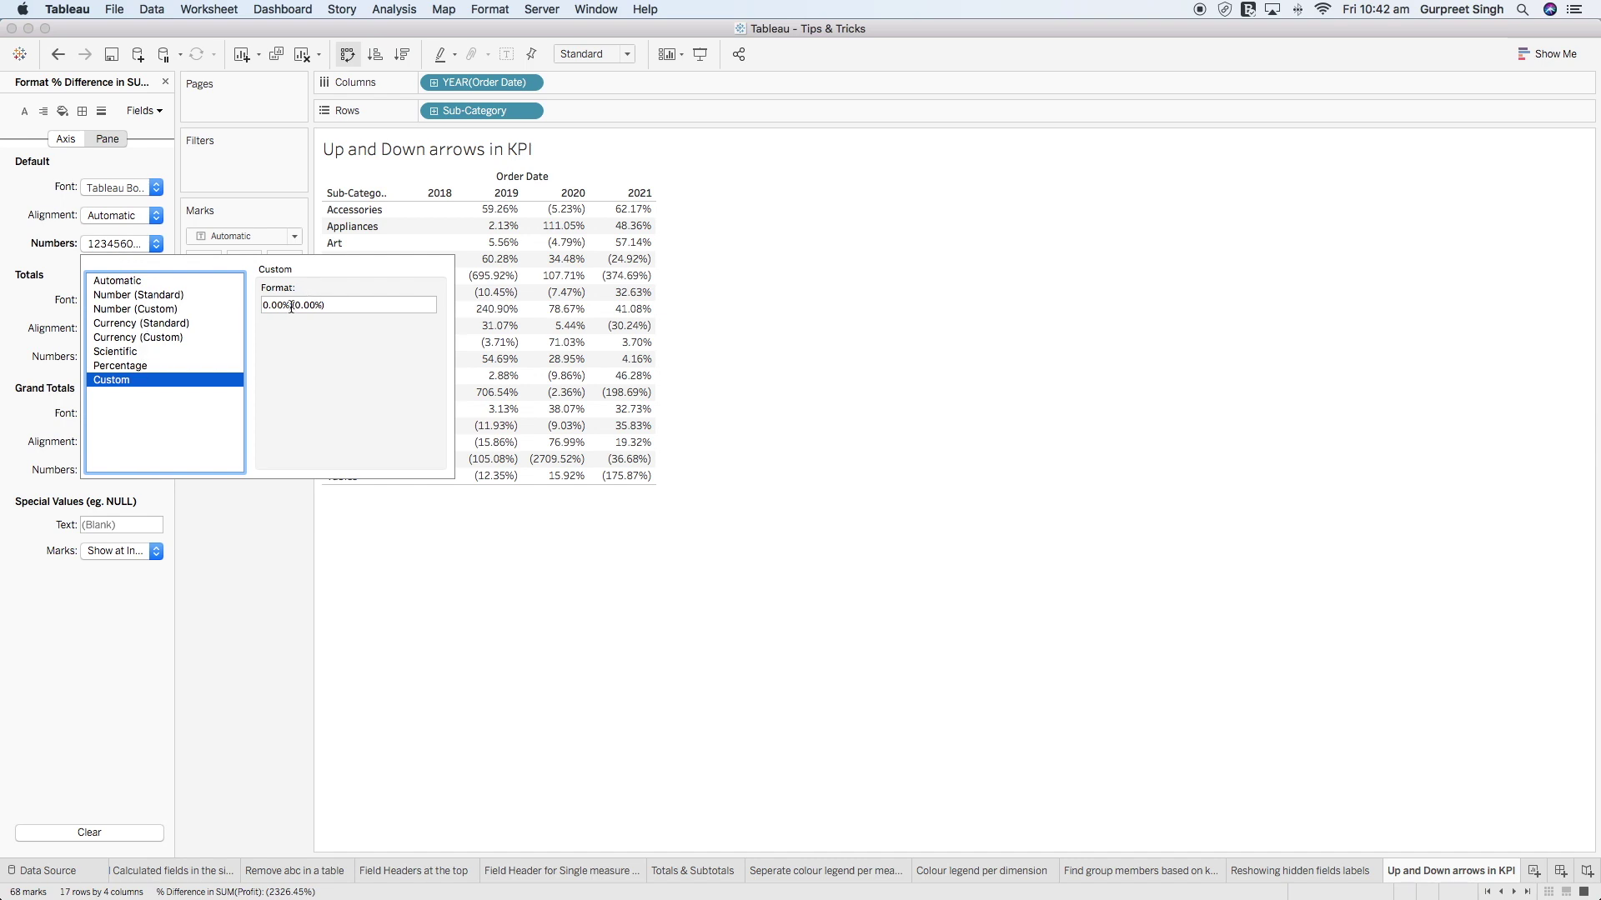
left_click(275, 541)
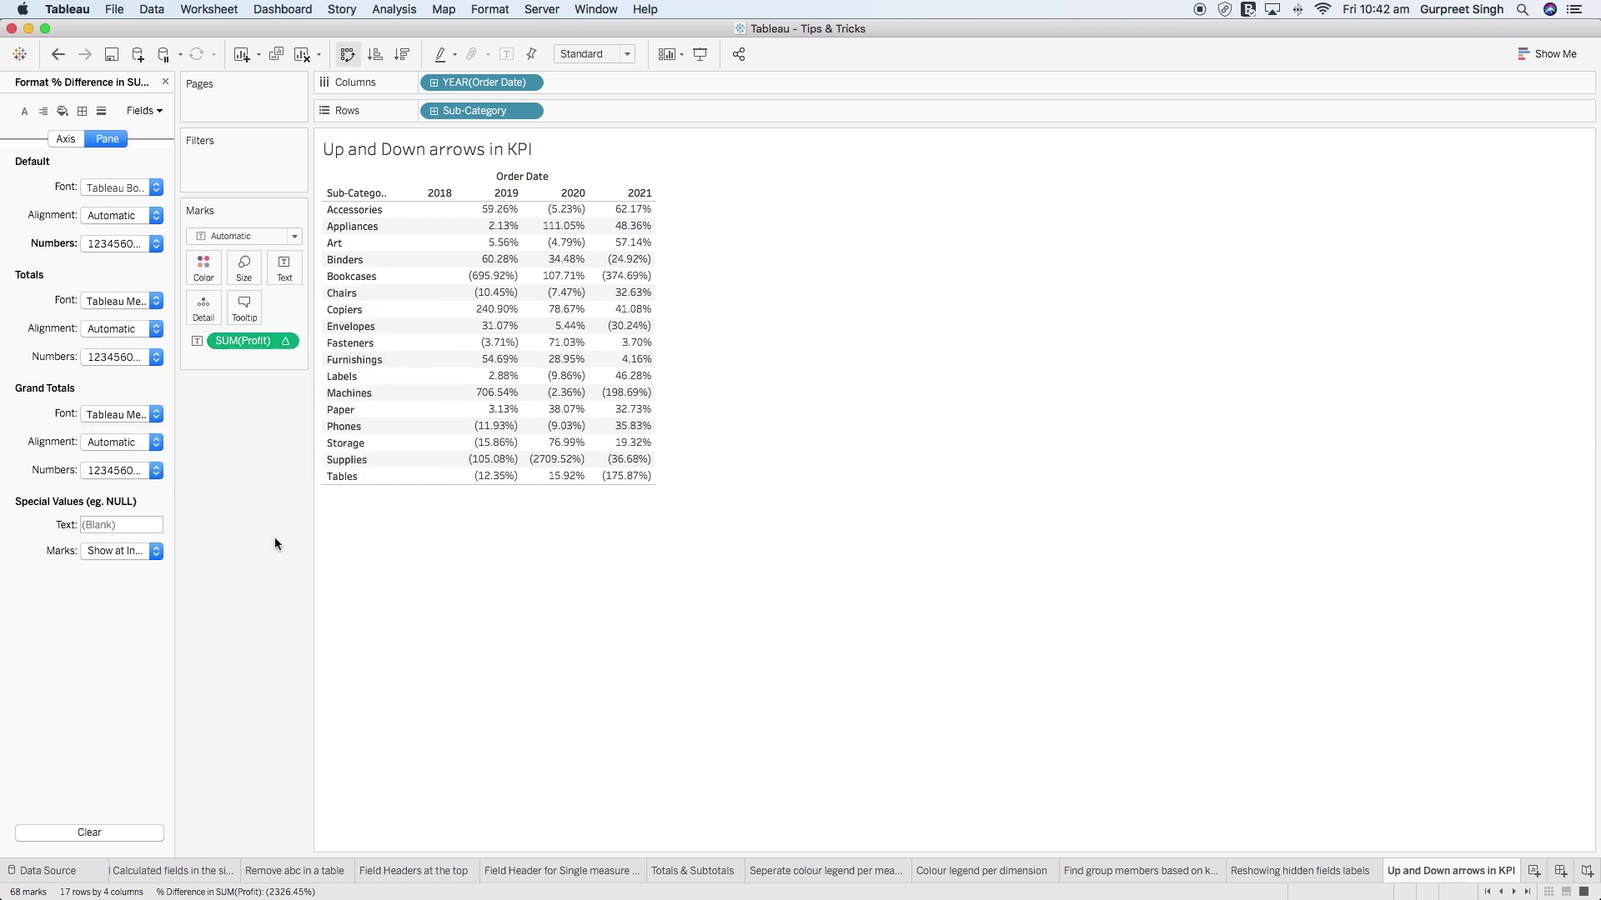
- Clear the KPI sheet, close the formatting settings, and place Category and Sub-Category on Rows
left_click(303, 54)
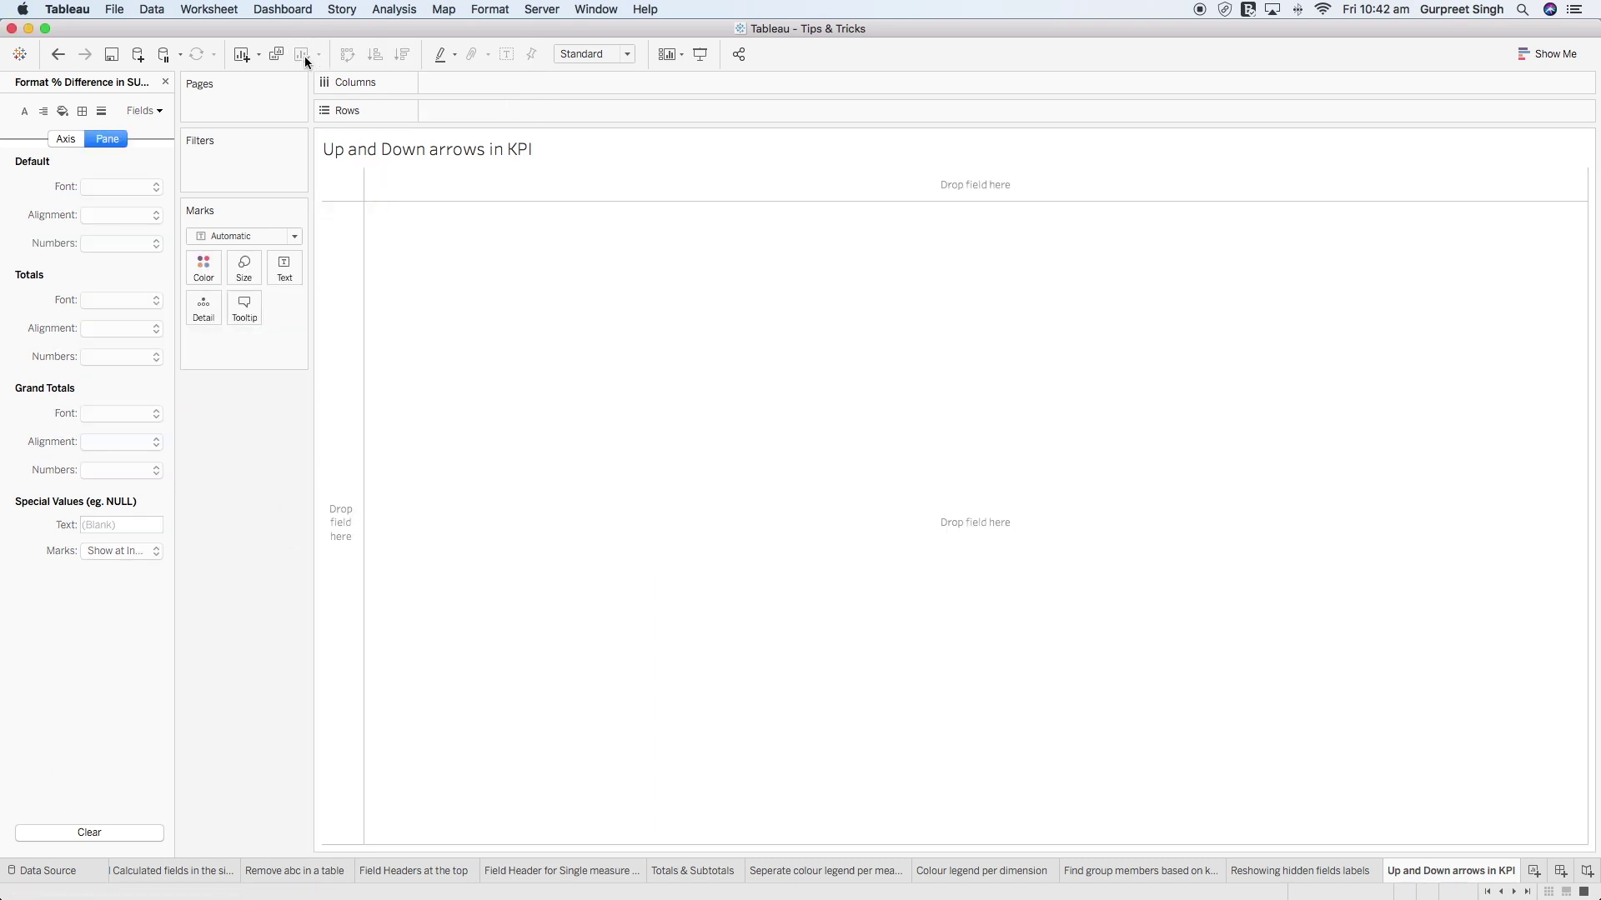
left_click(166, 83)
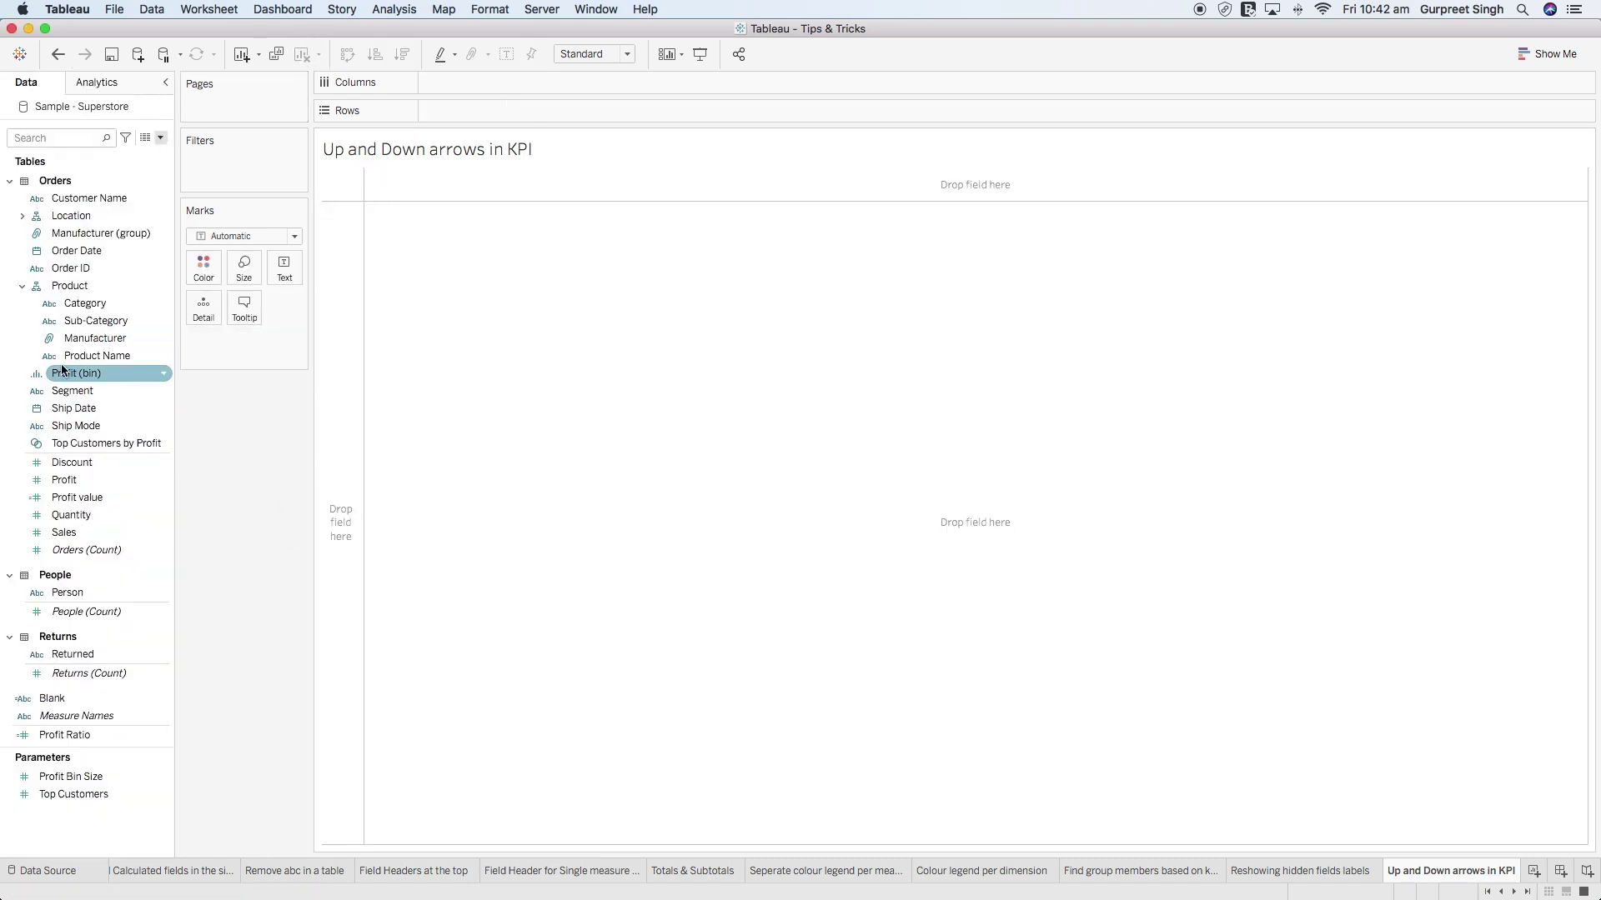
left_click(96, 325)
left_click_drag(96, 327, 426, 115)
- Show Profit as the table values and split them by year of Order Date on Columns
left_click(105, 480)
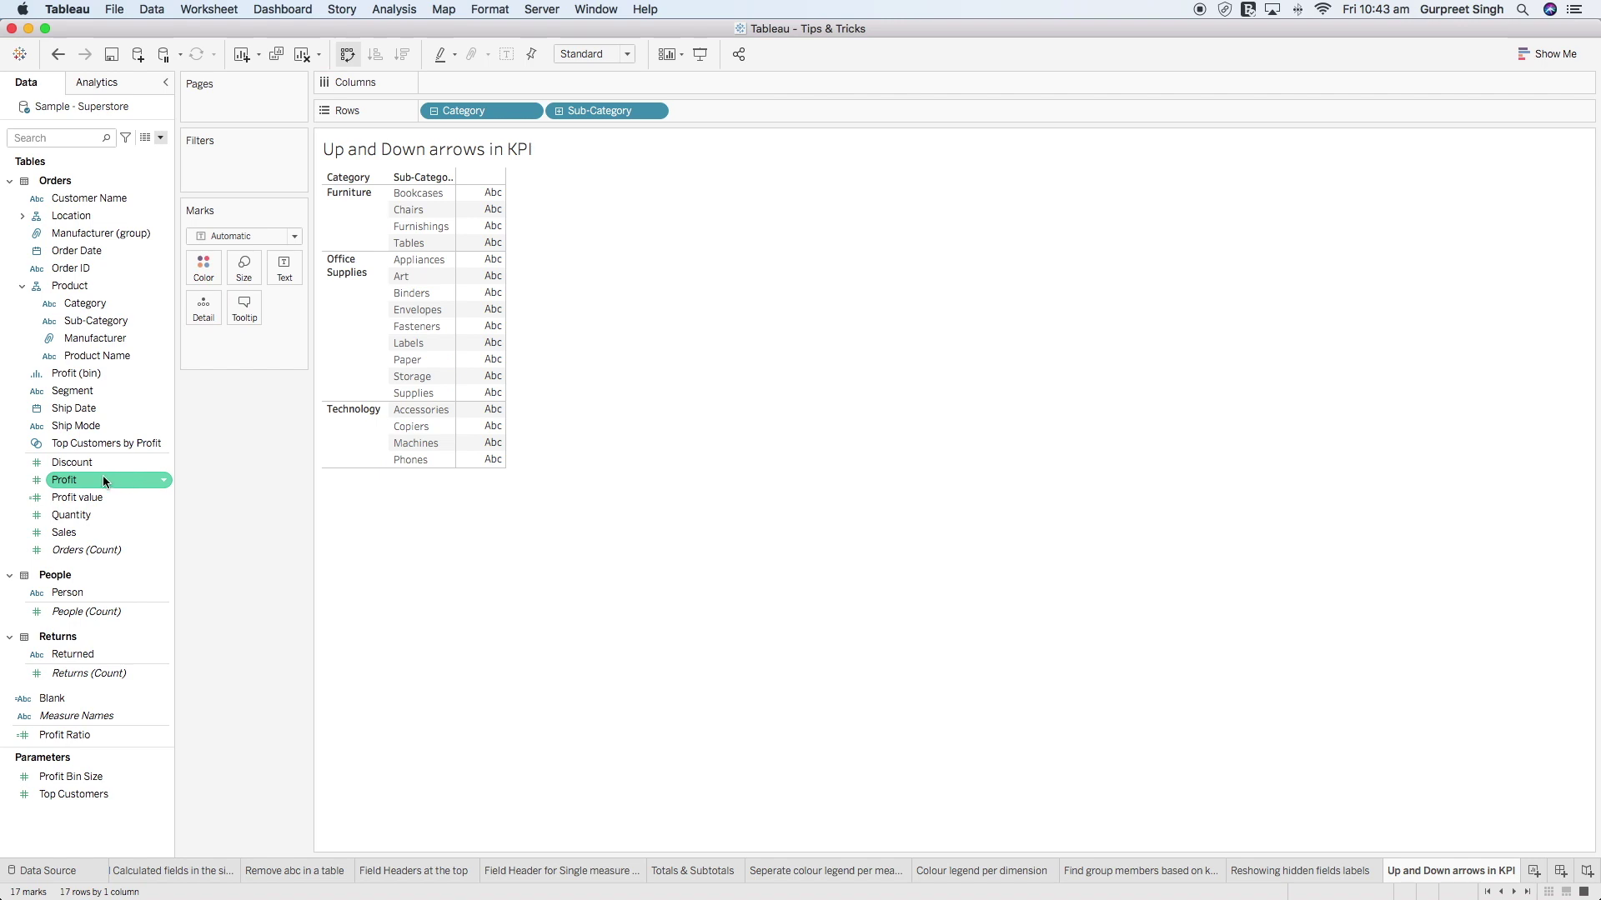
double_click(93, 480)
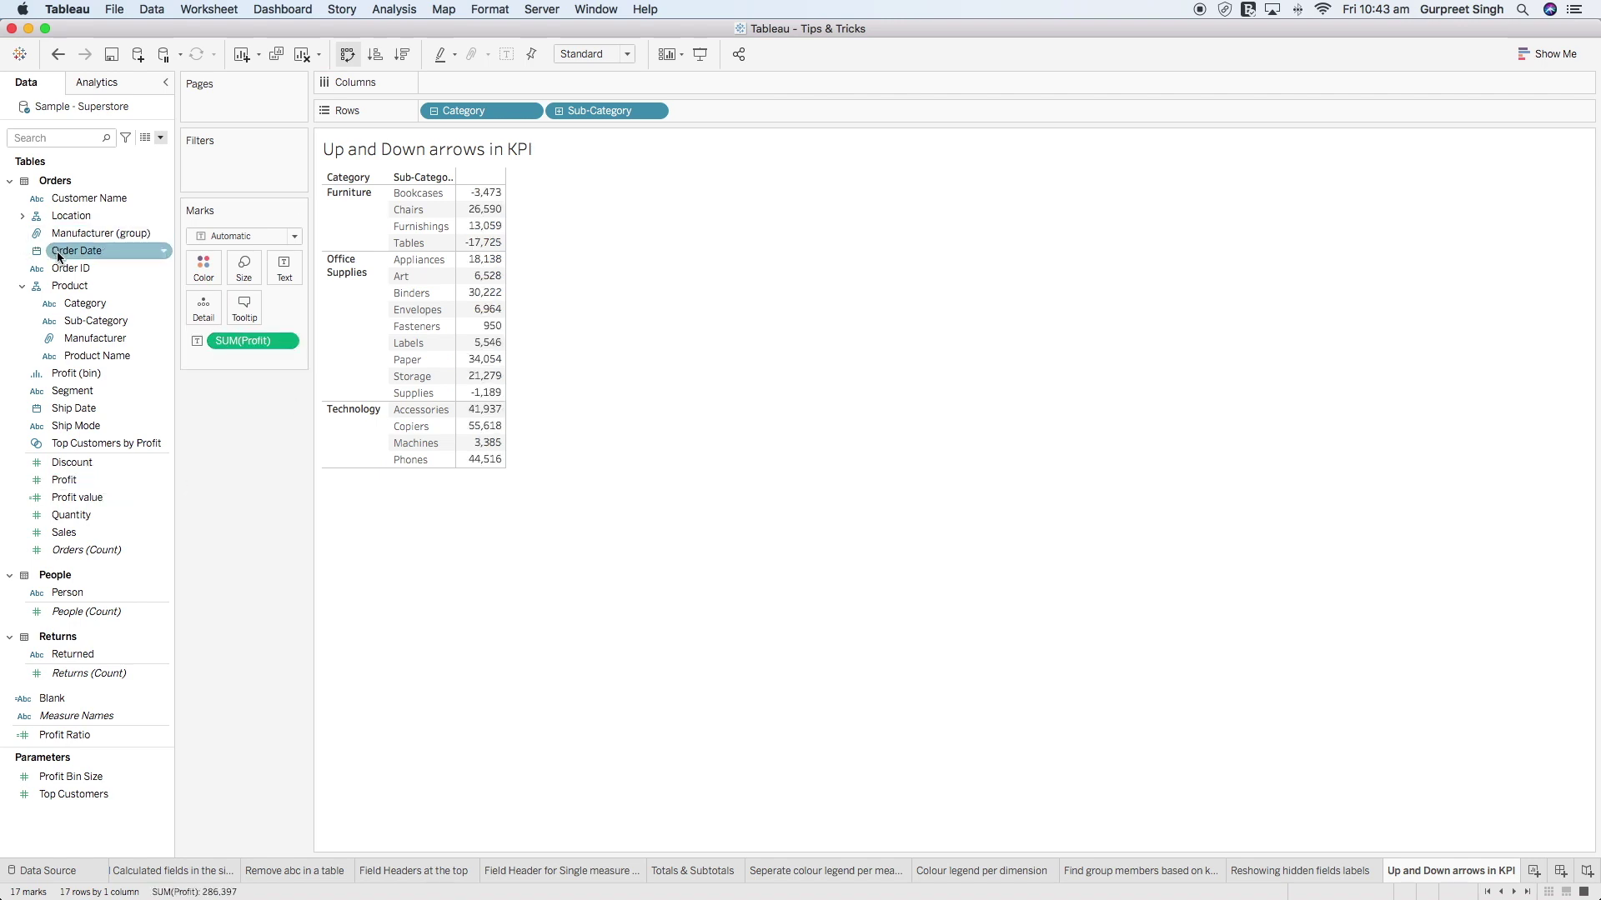
left_click_drag(77, 253, 453, 83)
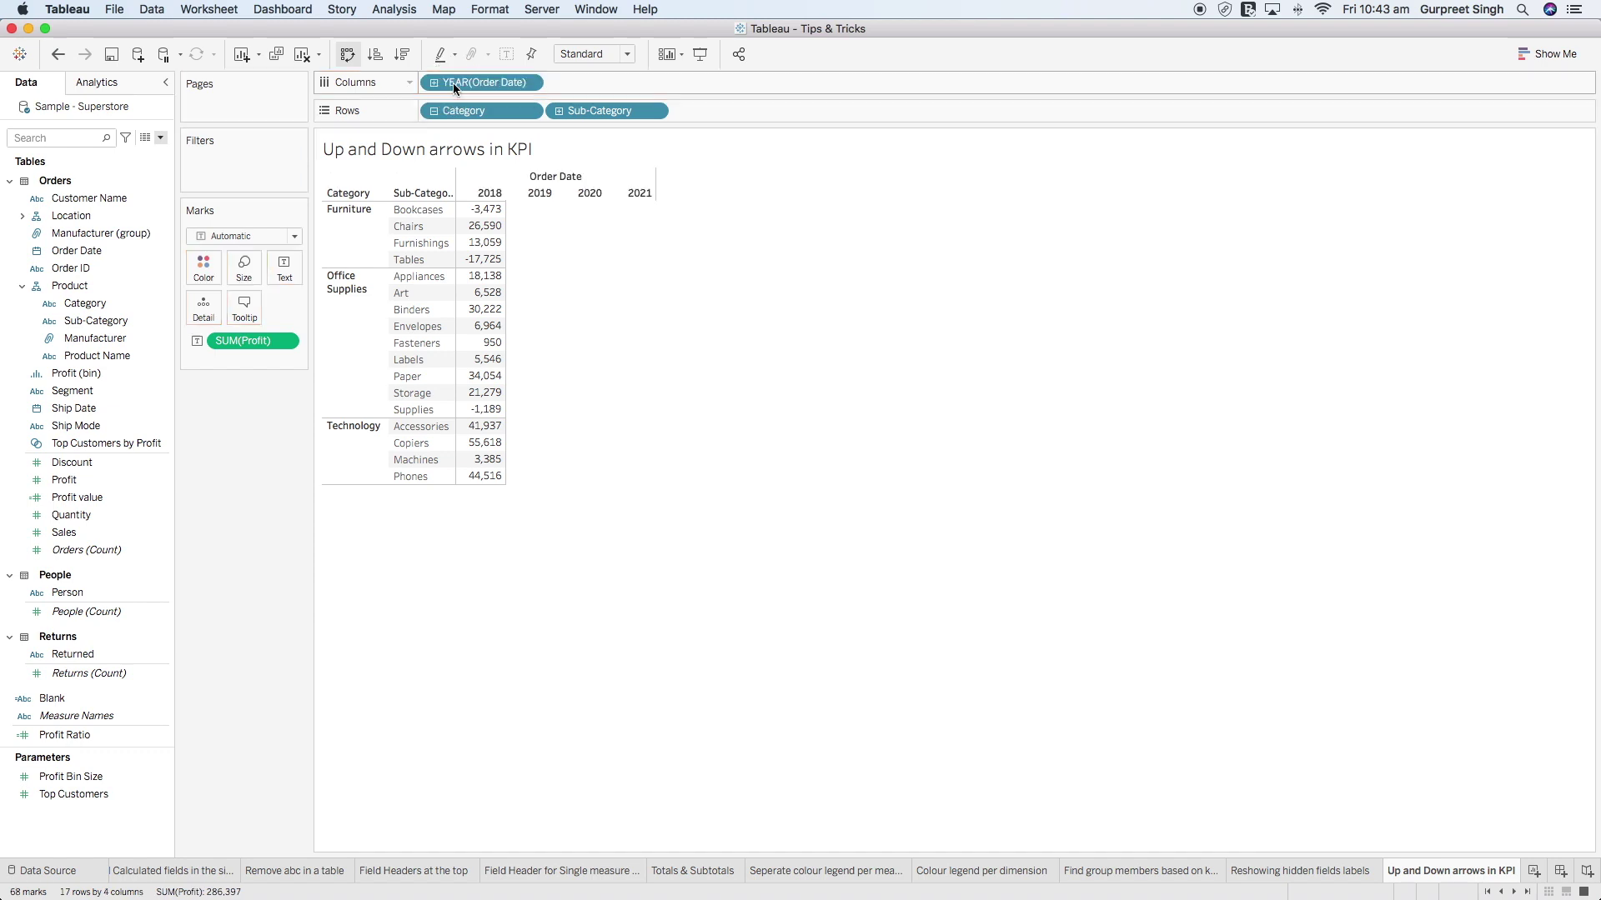
- Apply the Percent Difference quick table calculation to SUM(Profit)
left_click(287, 342)
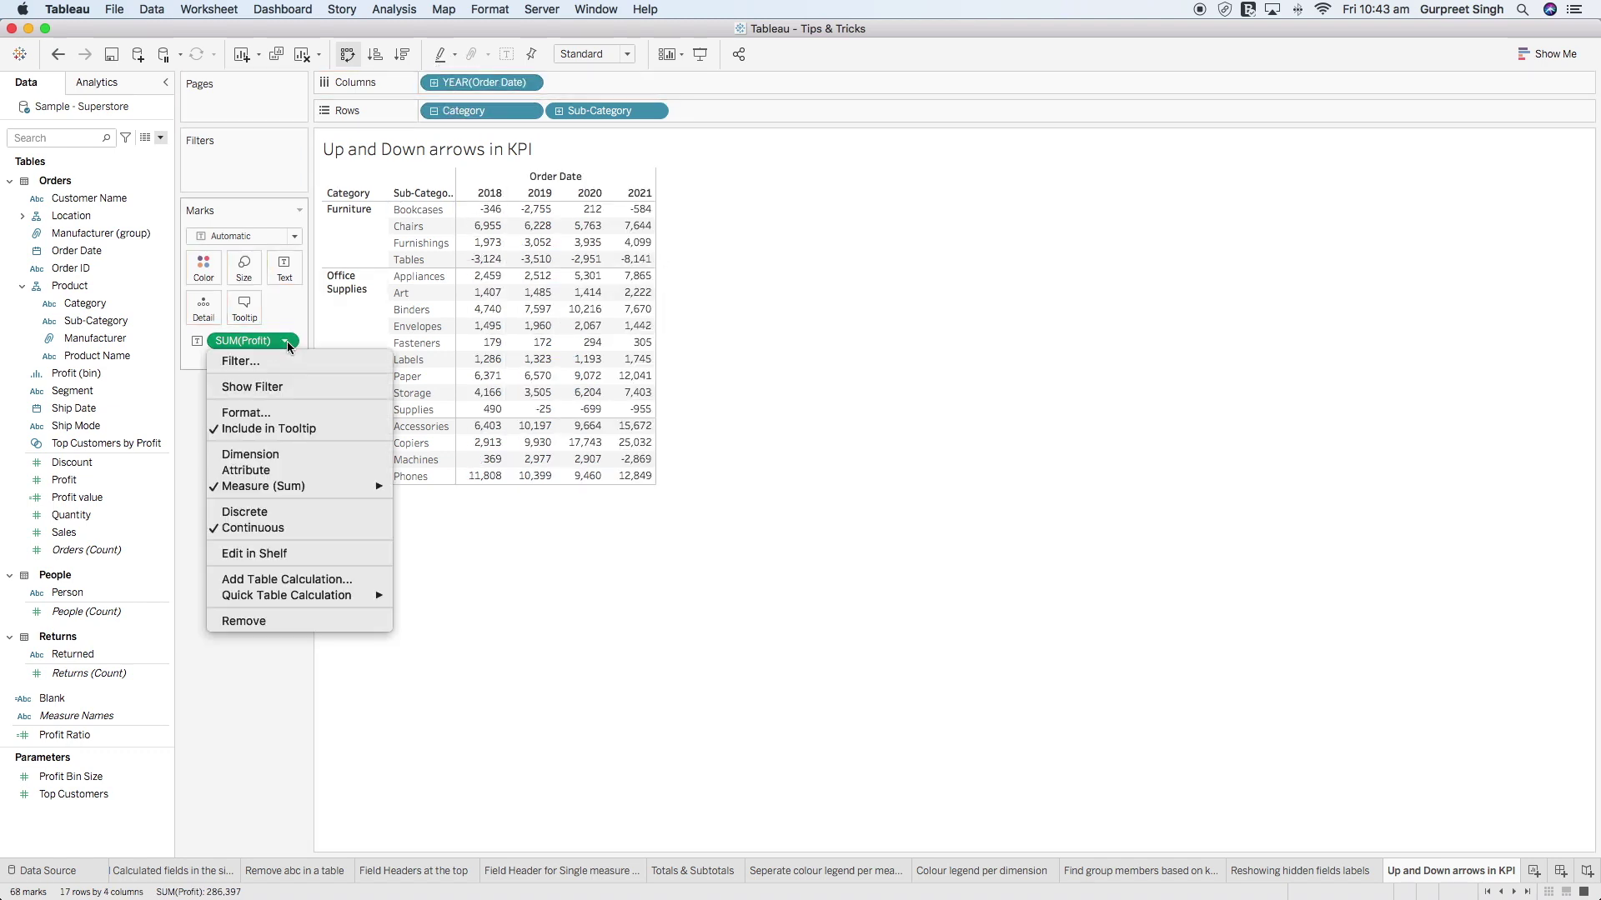
mouse_move(342, 597)
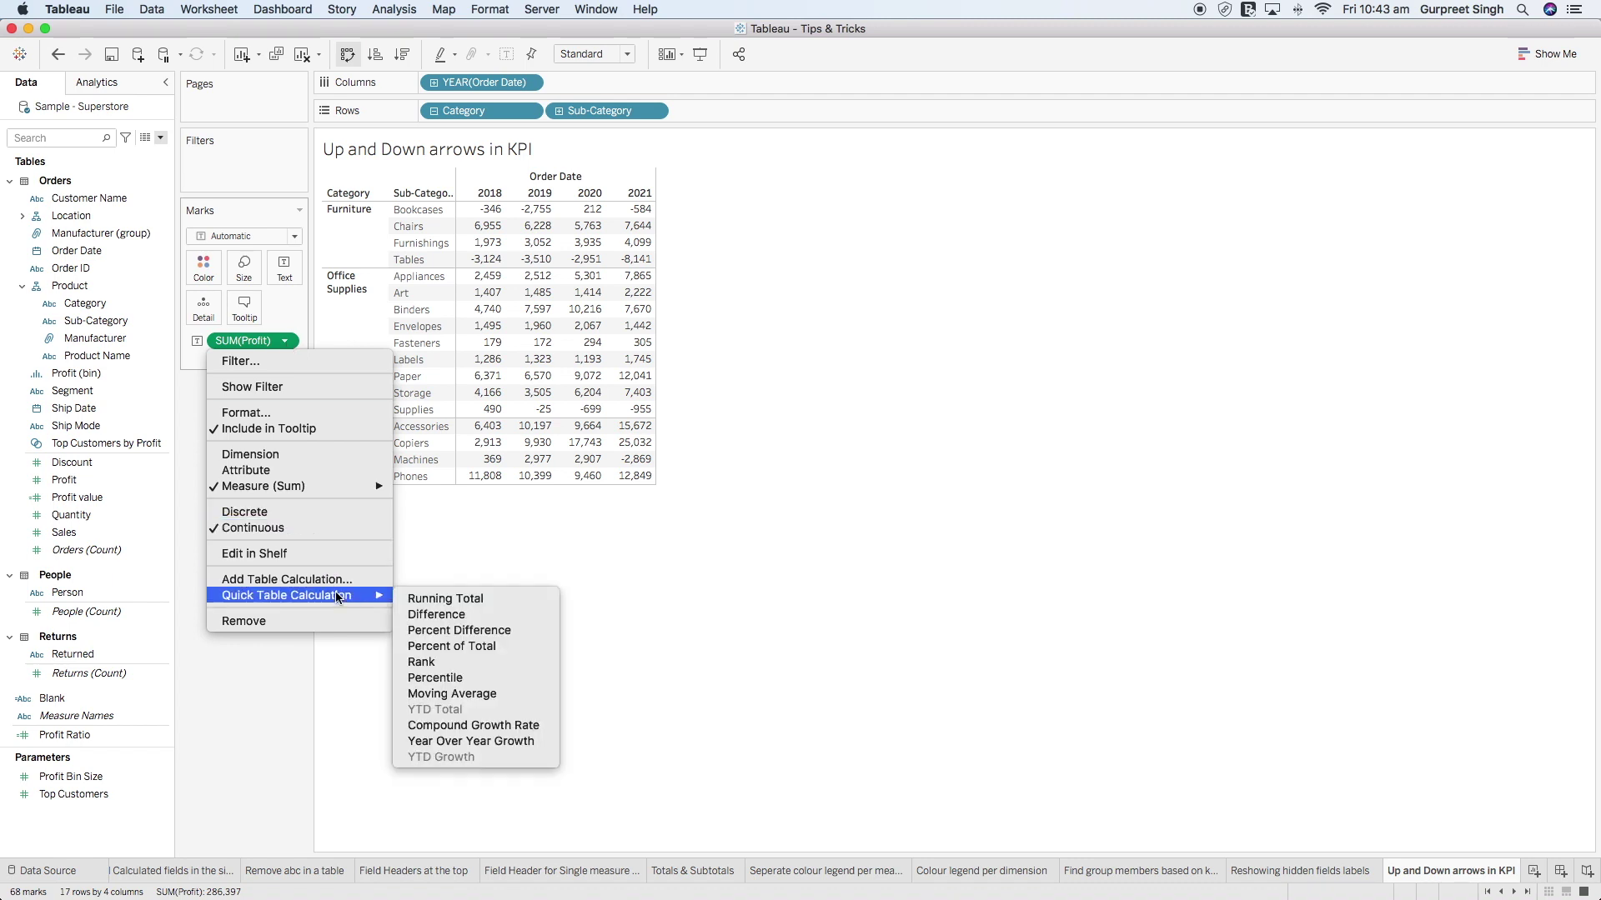
left_click(443, 631)
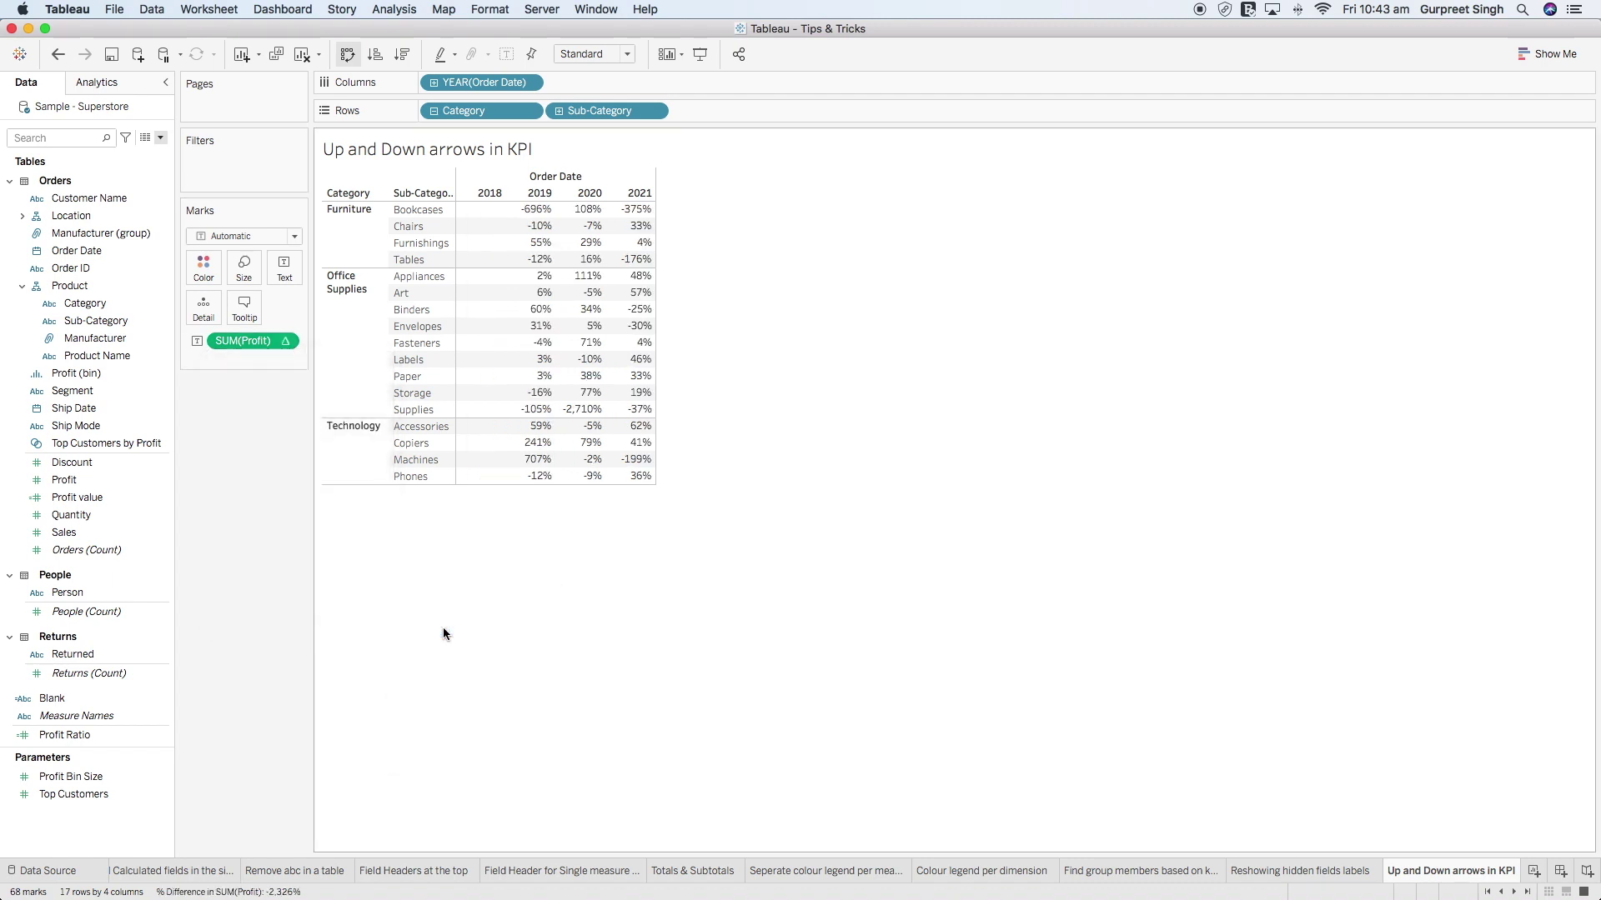
- Format the percent difference values in the pane as Percentage with 1 decimal place
left_click(285, 341)
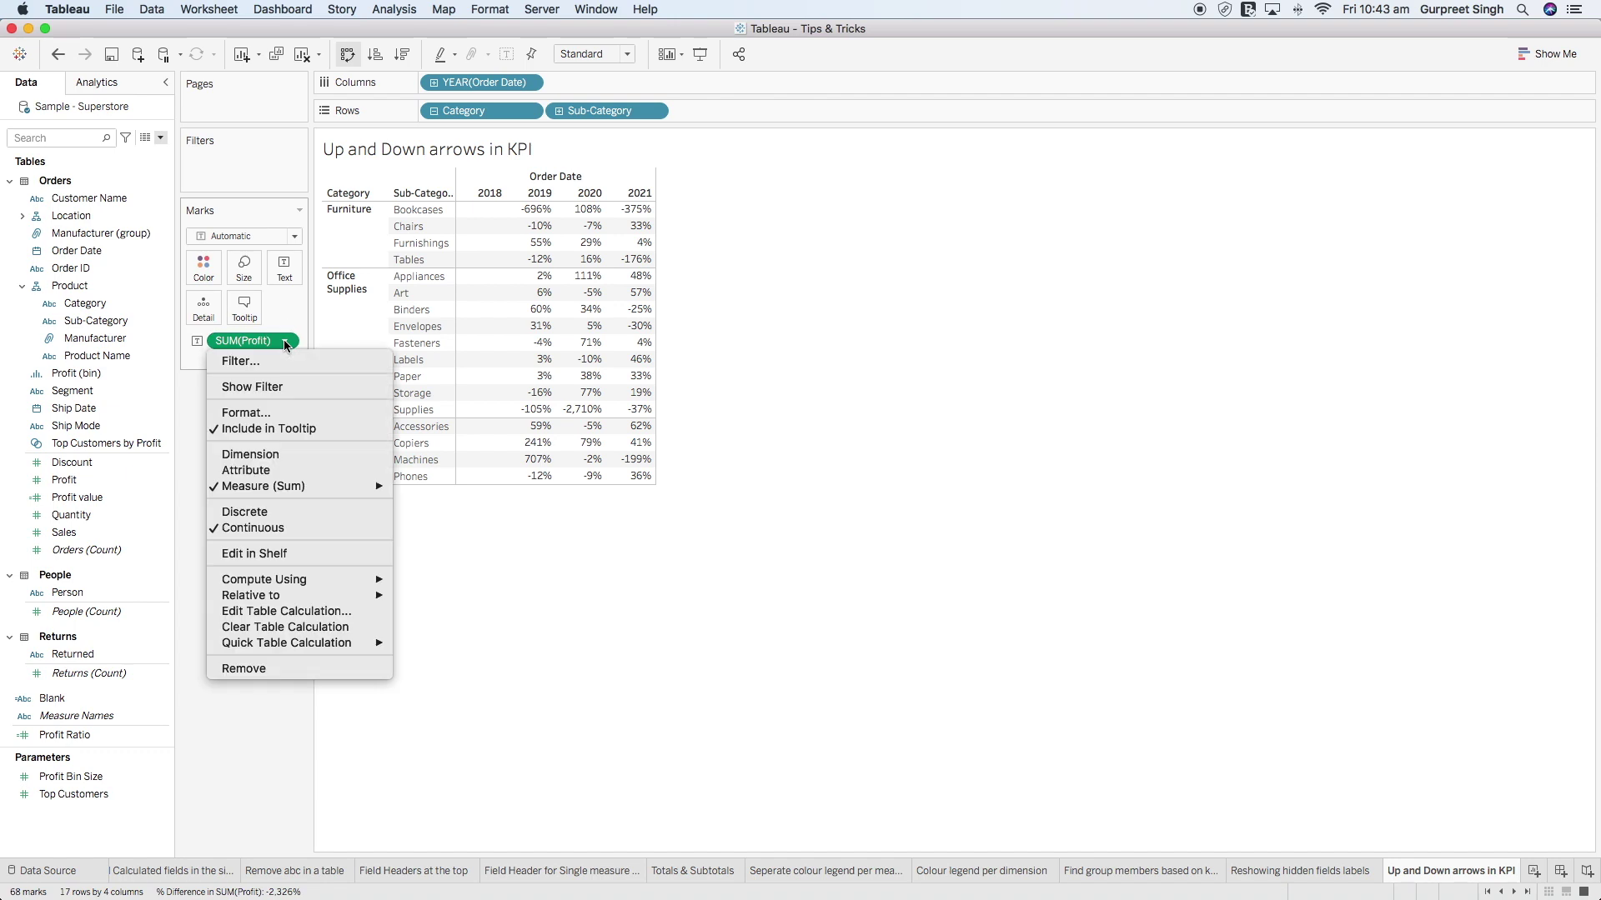
left_click(277, 412)
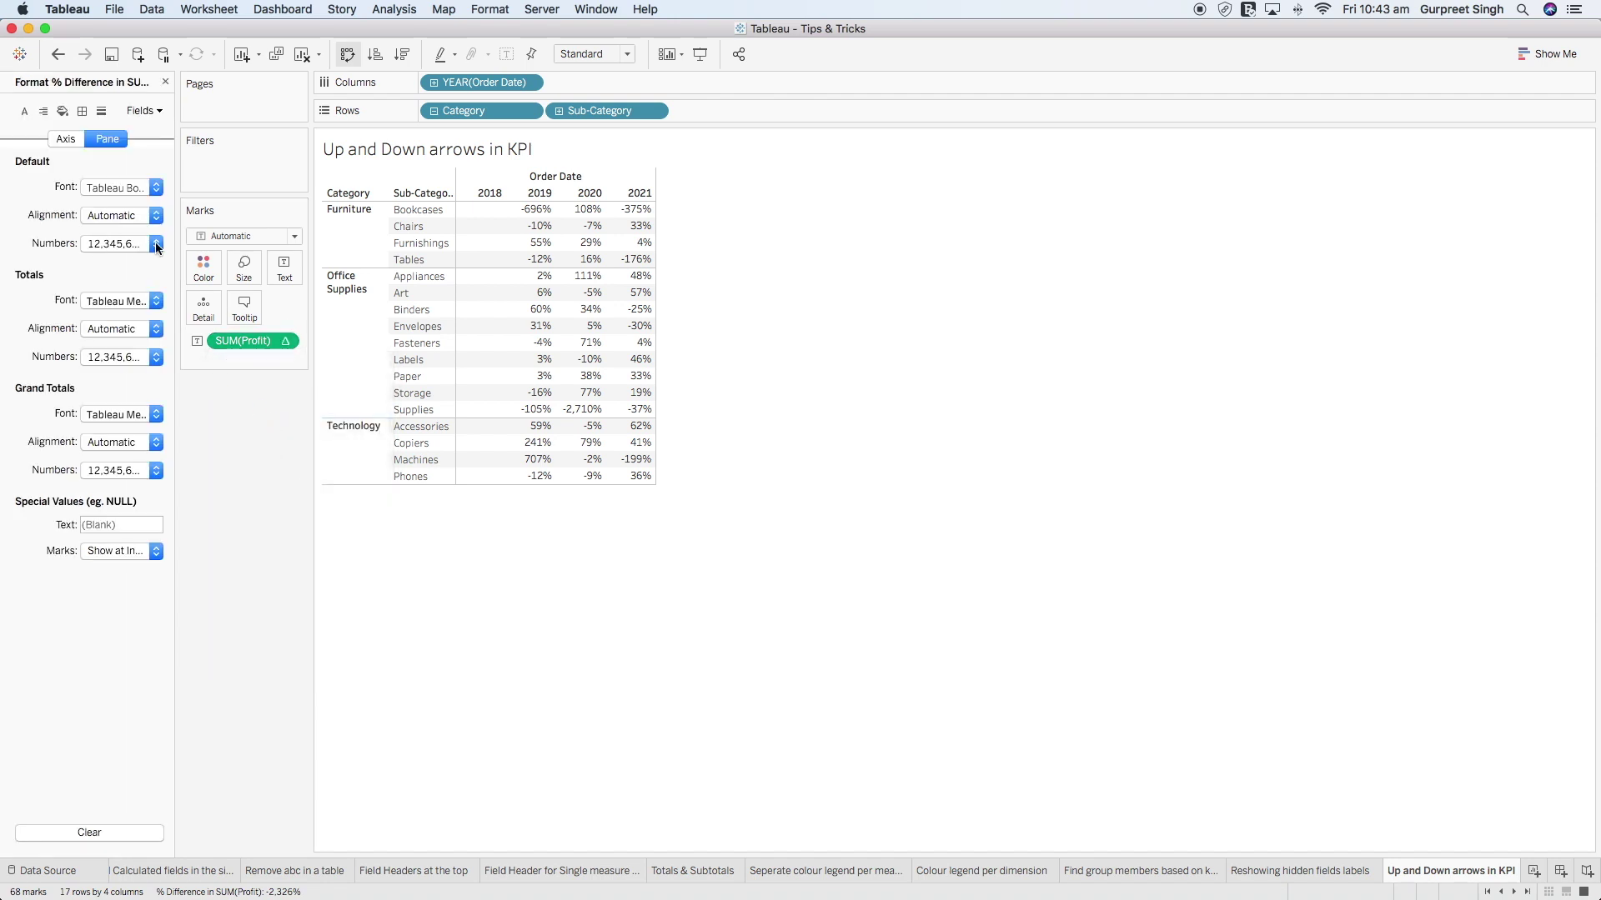
left_click(155, 242)
left_click(131, 368)
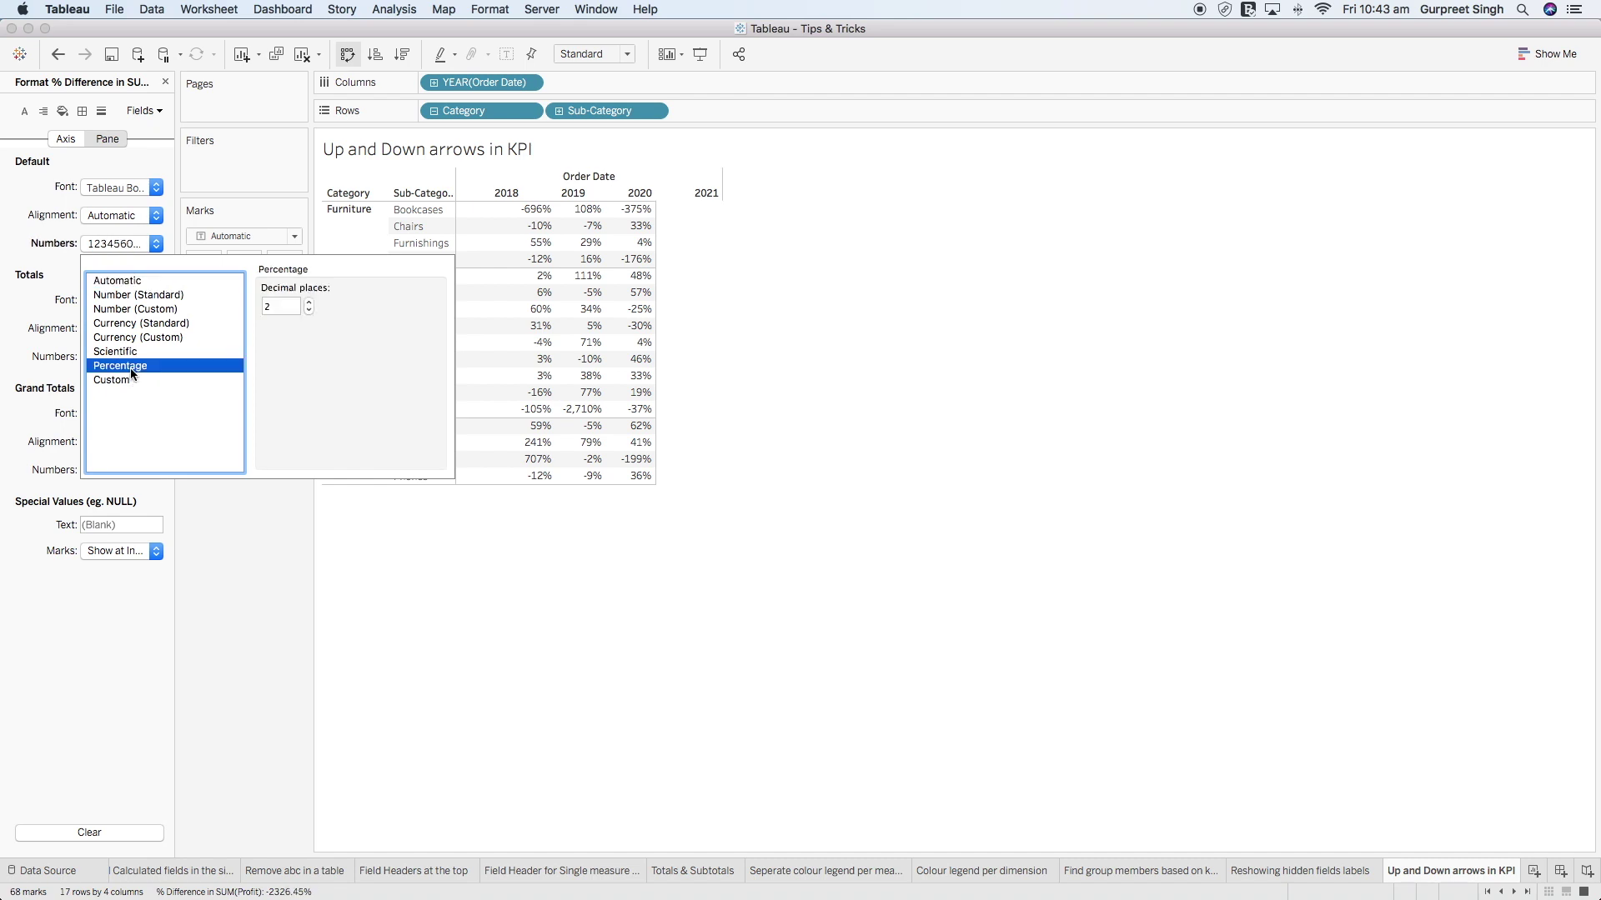
left_click(308, 310)
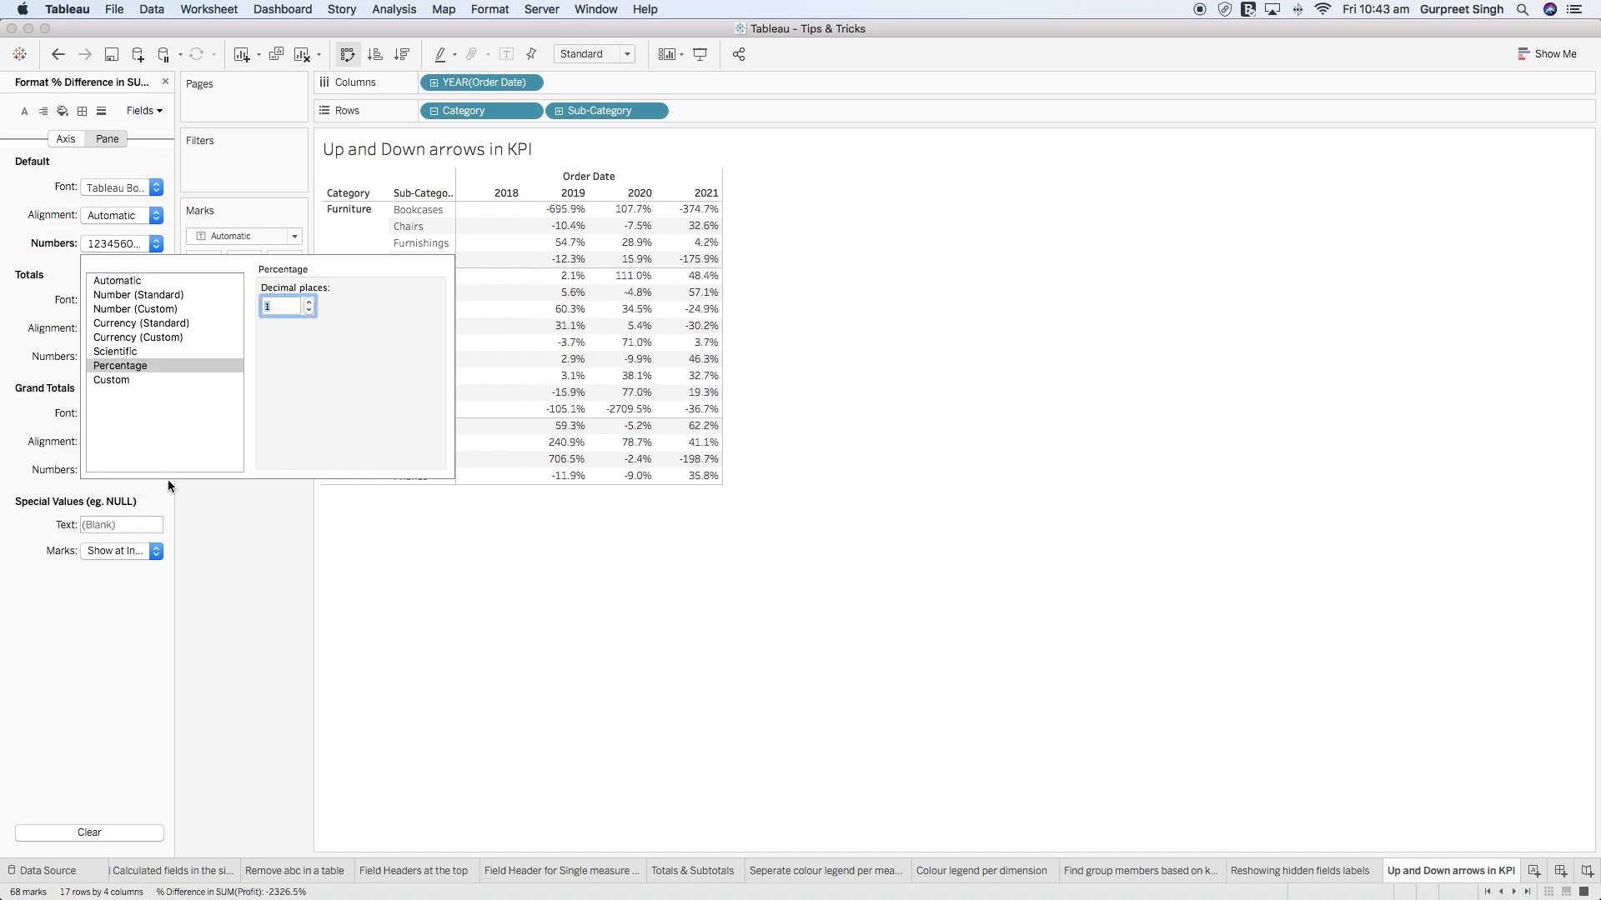
- Change the number format to the custom code 0.0%; (0.0%) so negative percentages appear in parentheses
left_click(127, 380)
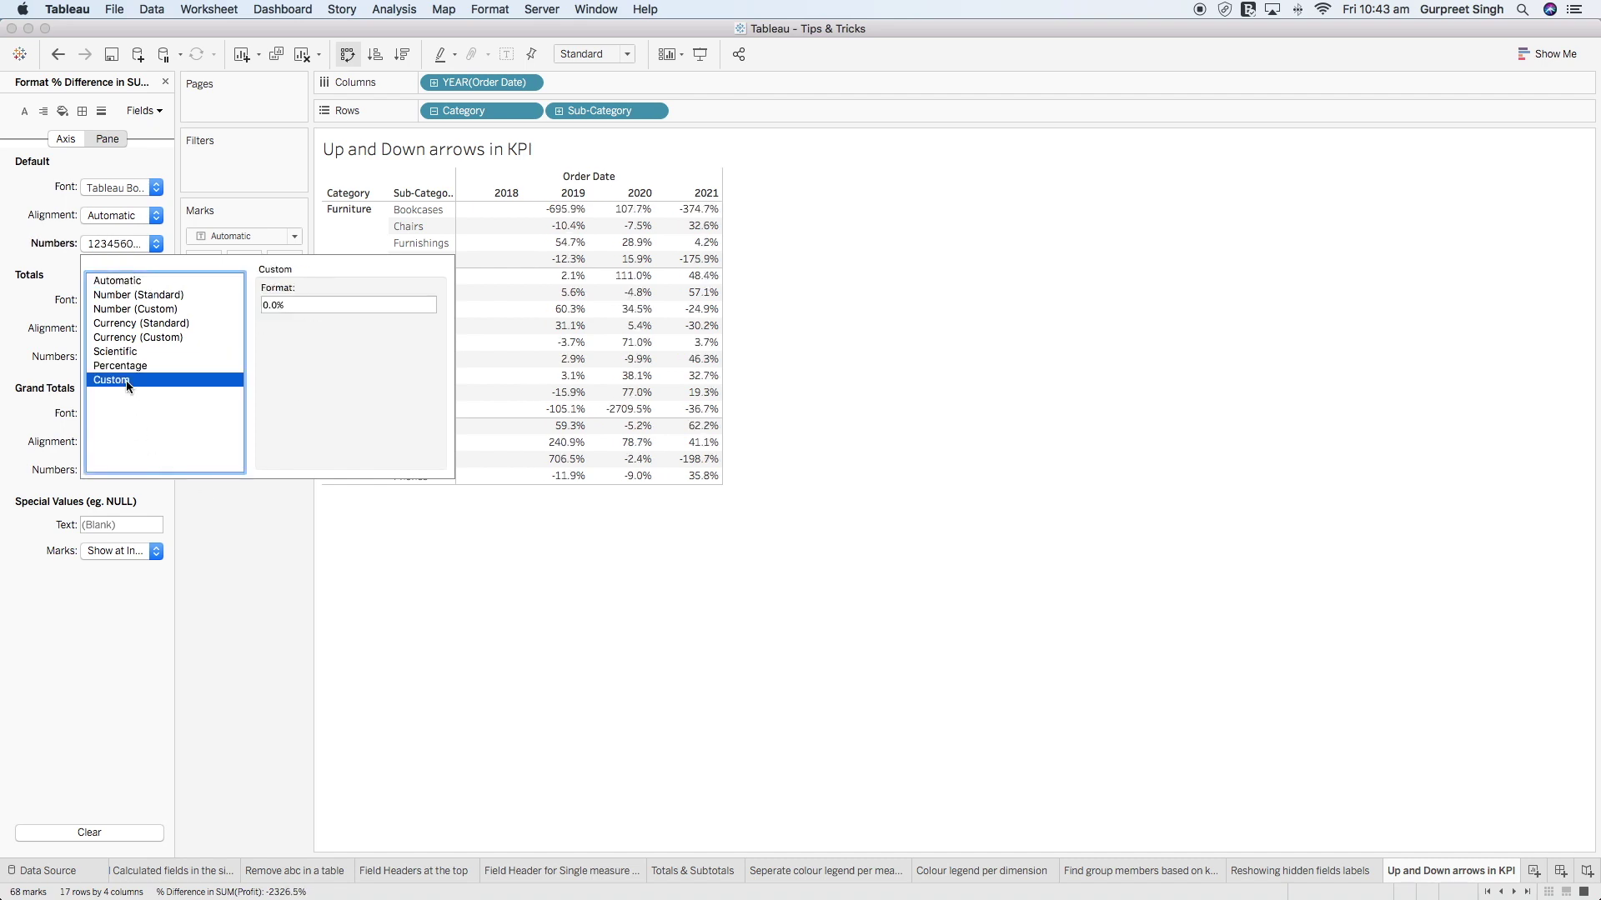
left_click(290, 305)
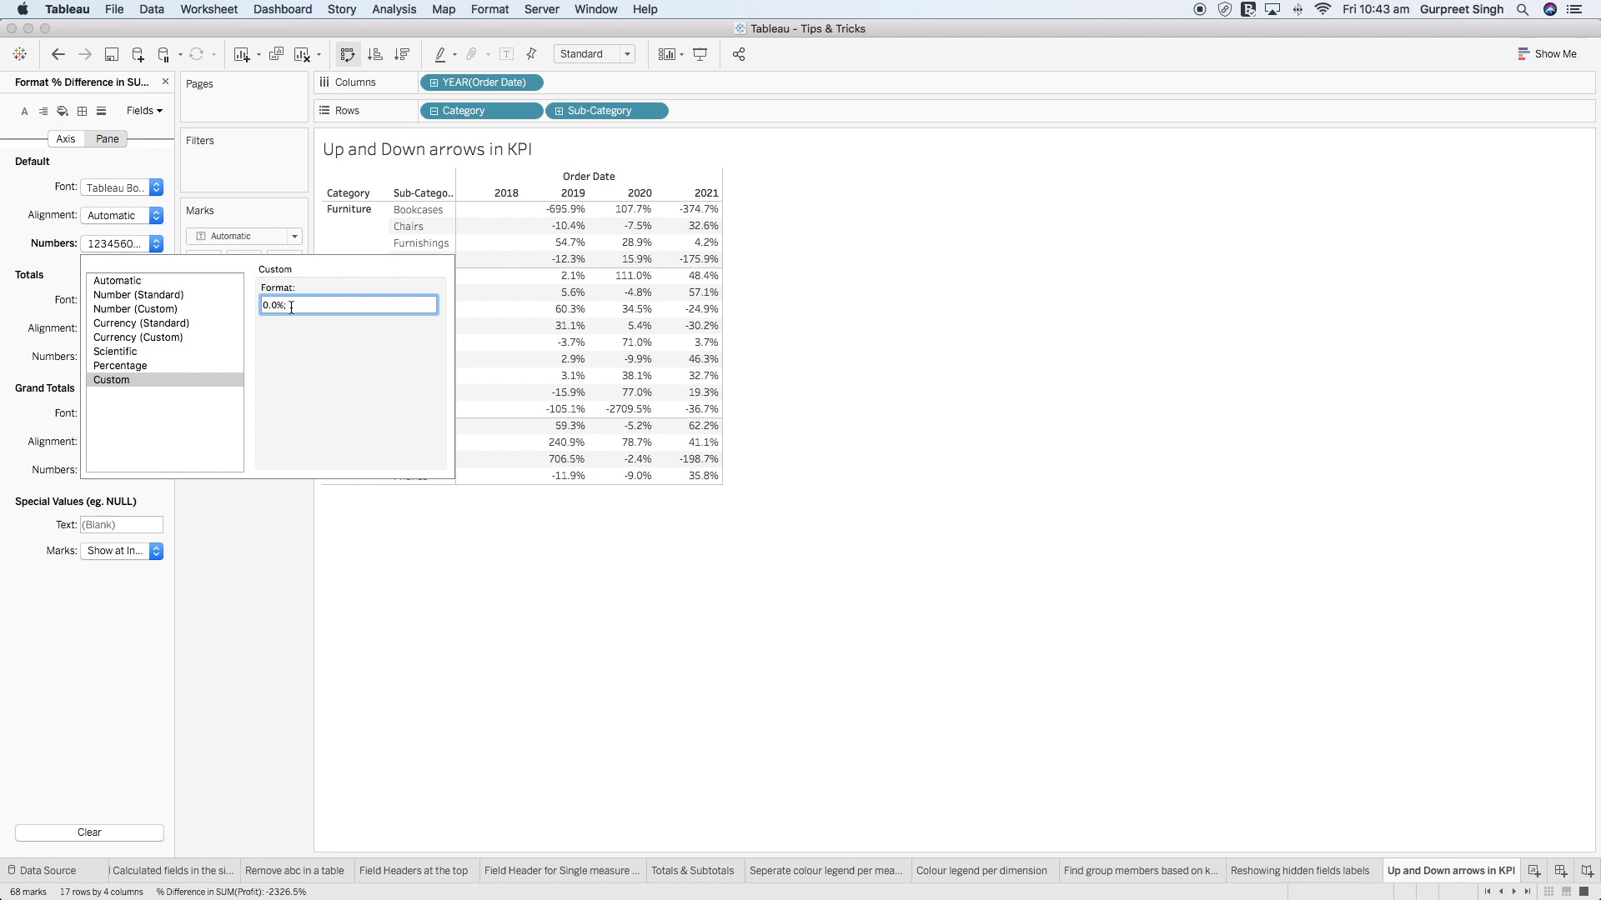
type("; -0.0%")
type("-")
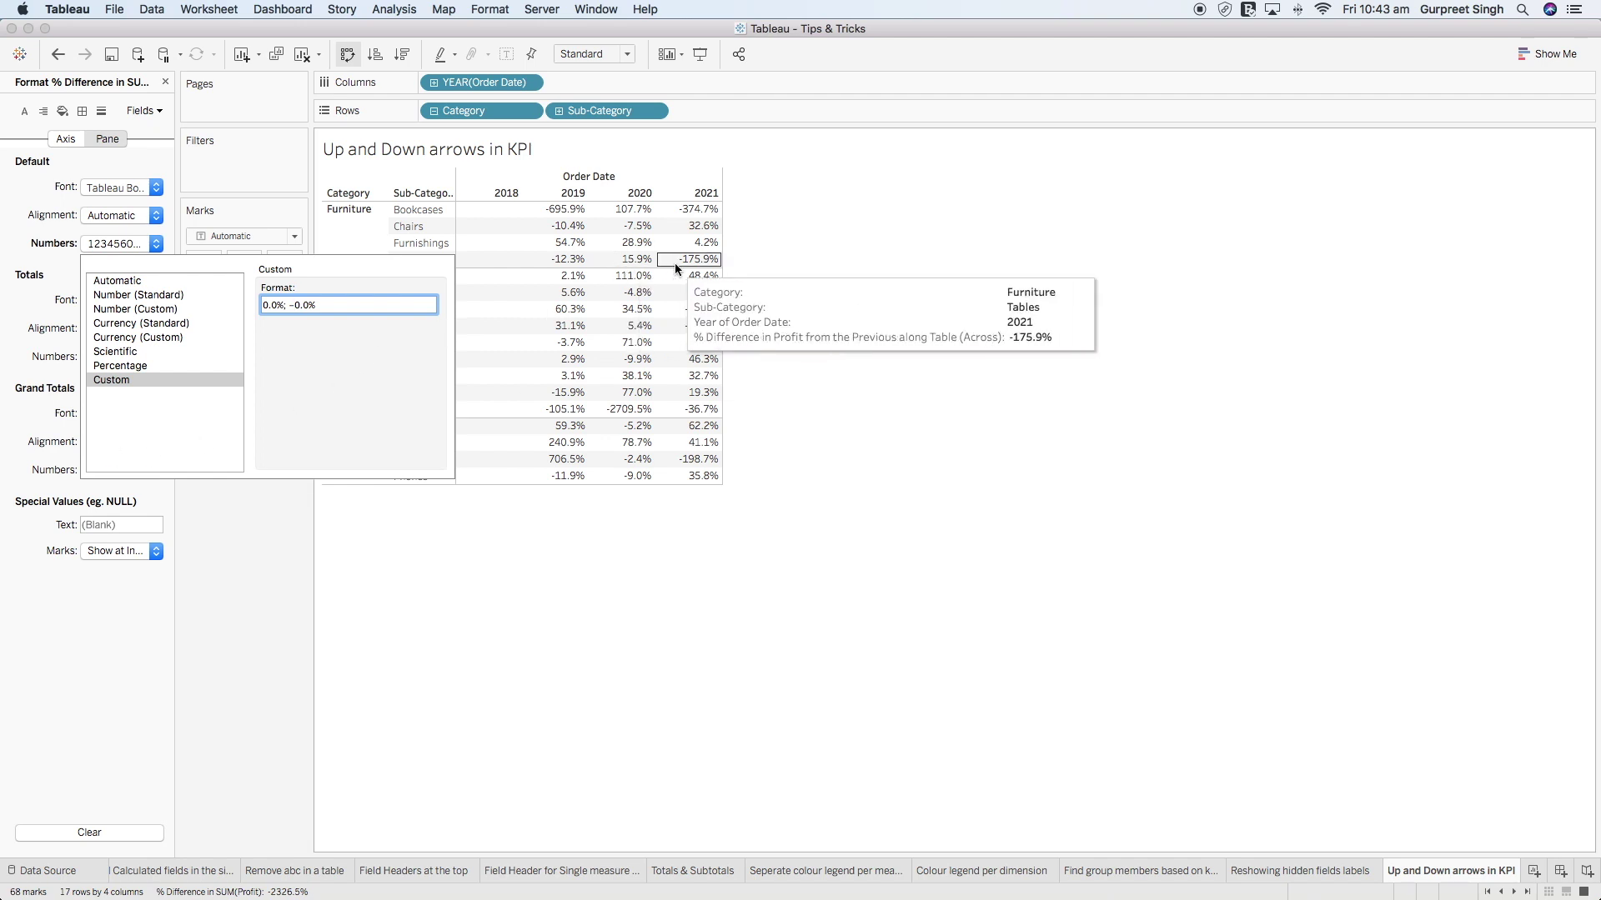
key("BackSpace")
type("(0.0%")
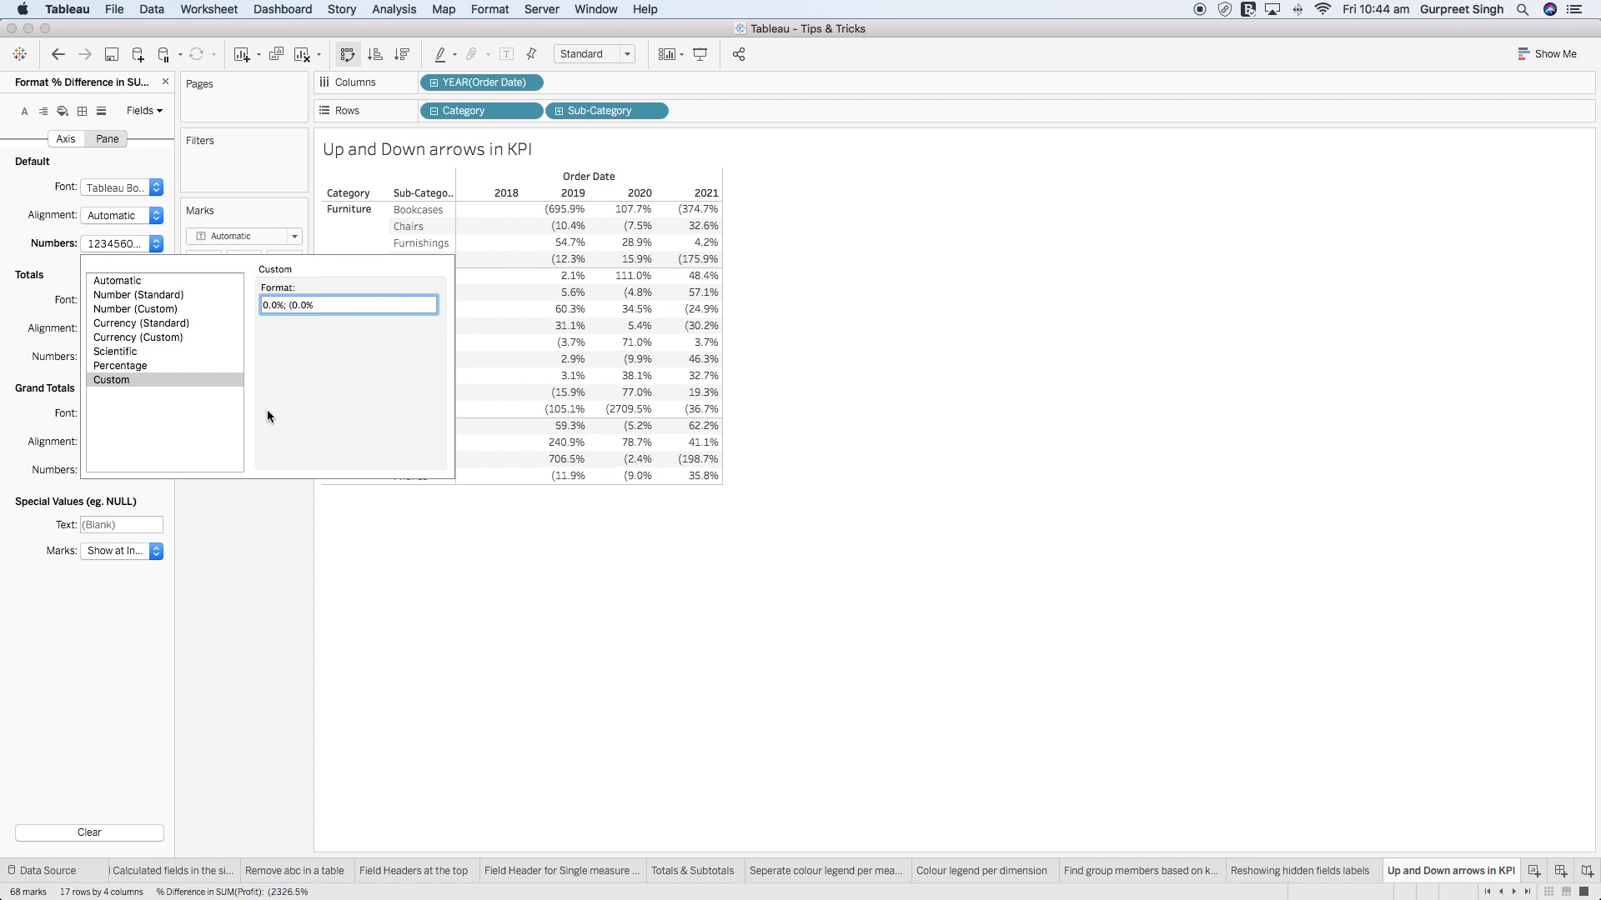
type(")")
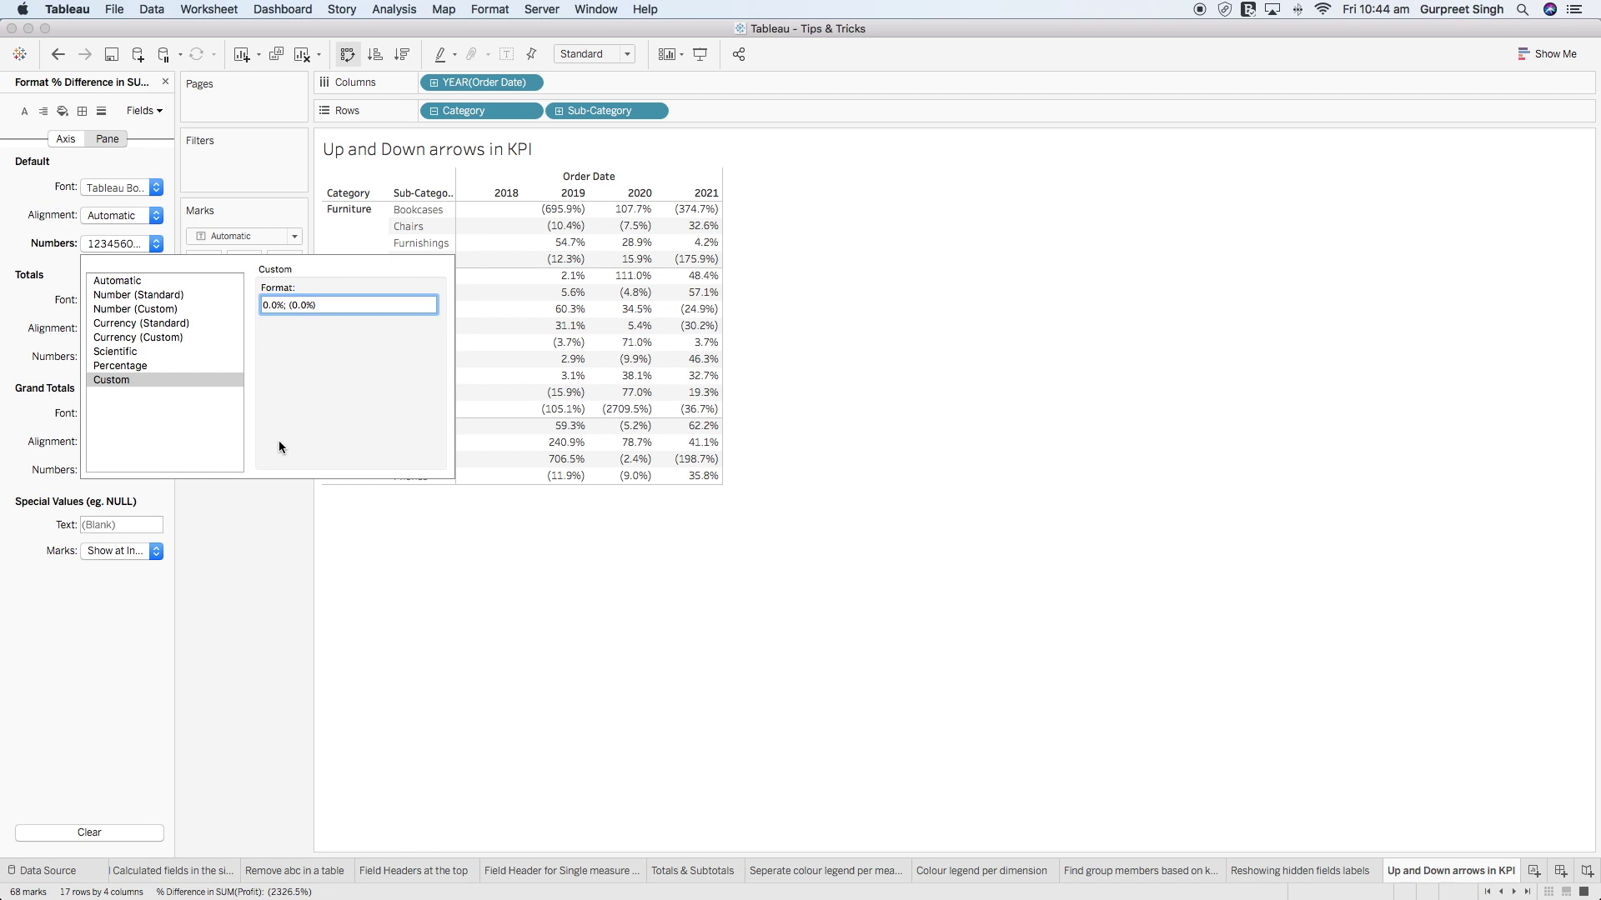
- Switch to Chrome and copy the solid down triangle ▼ (25BC) from the Geometric Shapes Unicode page
mouse_move(250, 896)
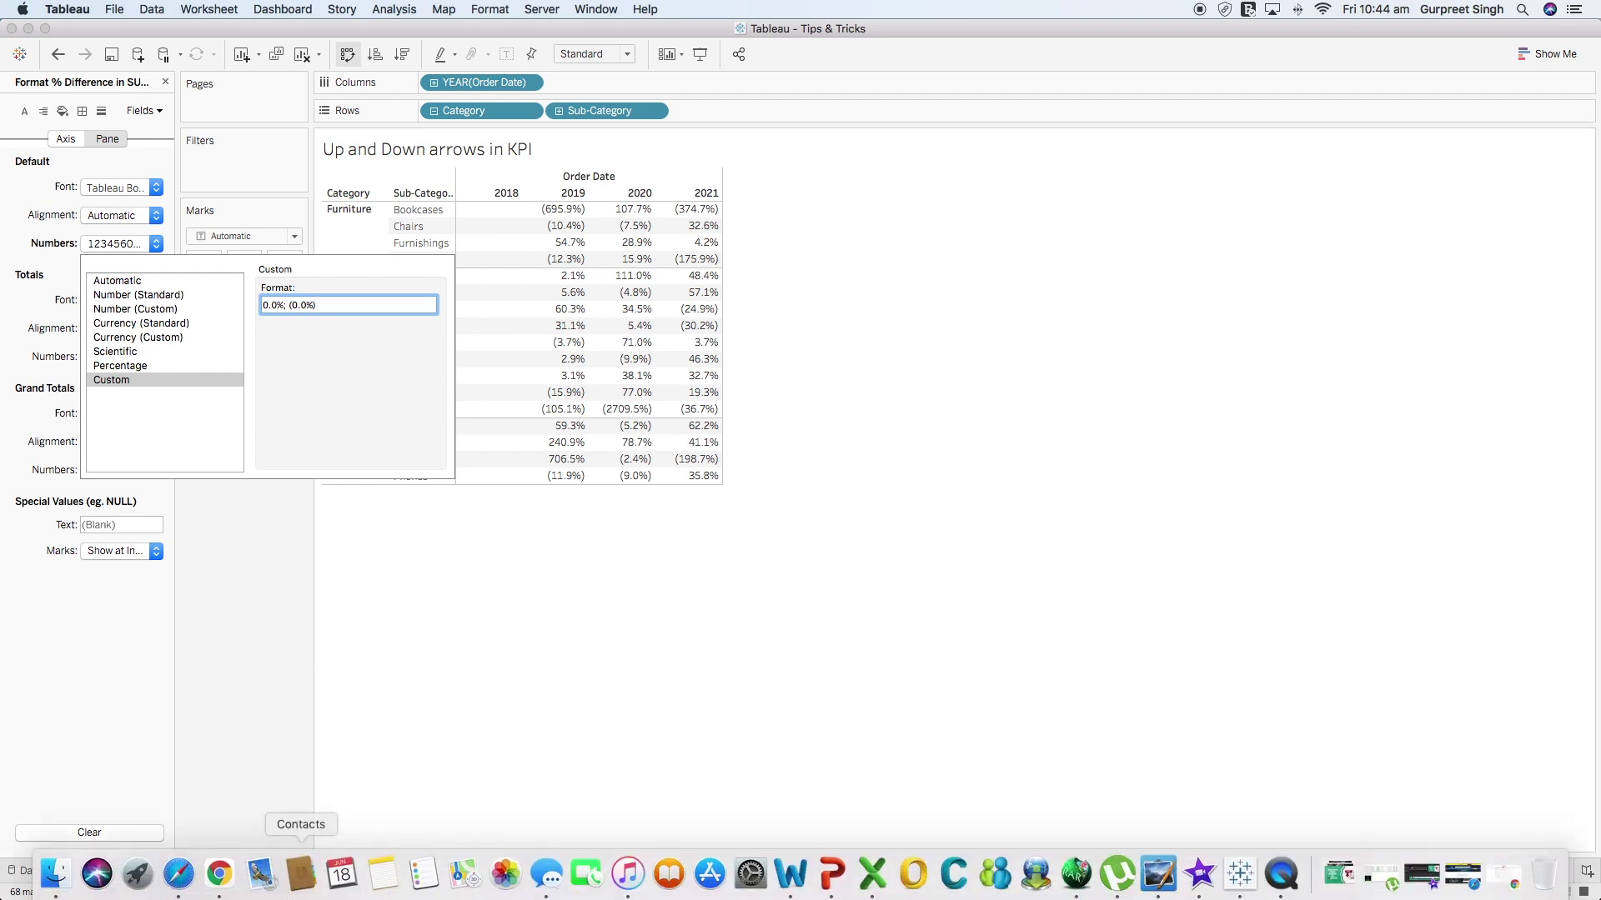
left_click(220, 877)
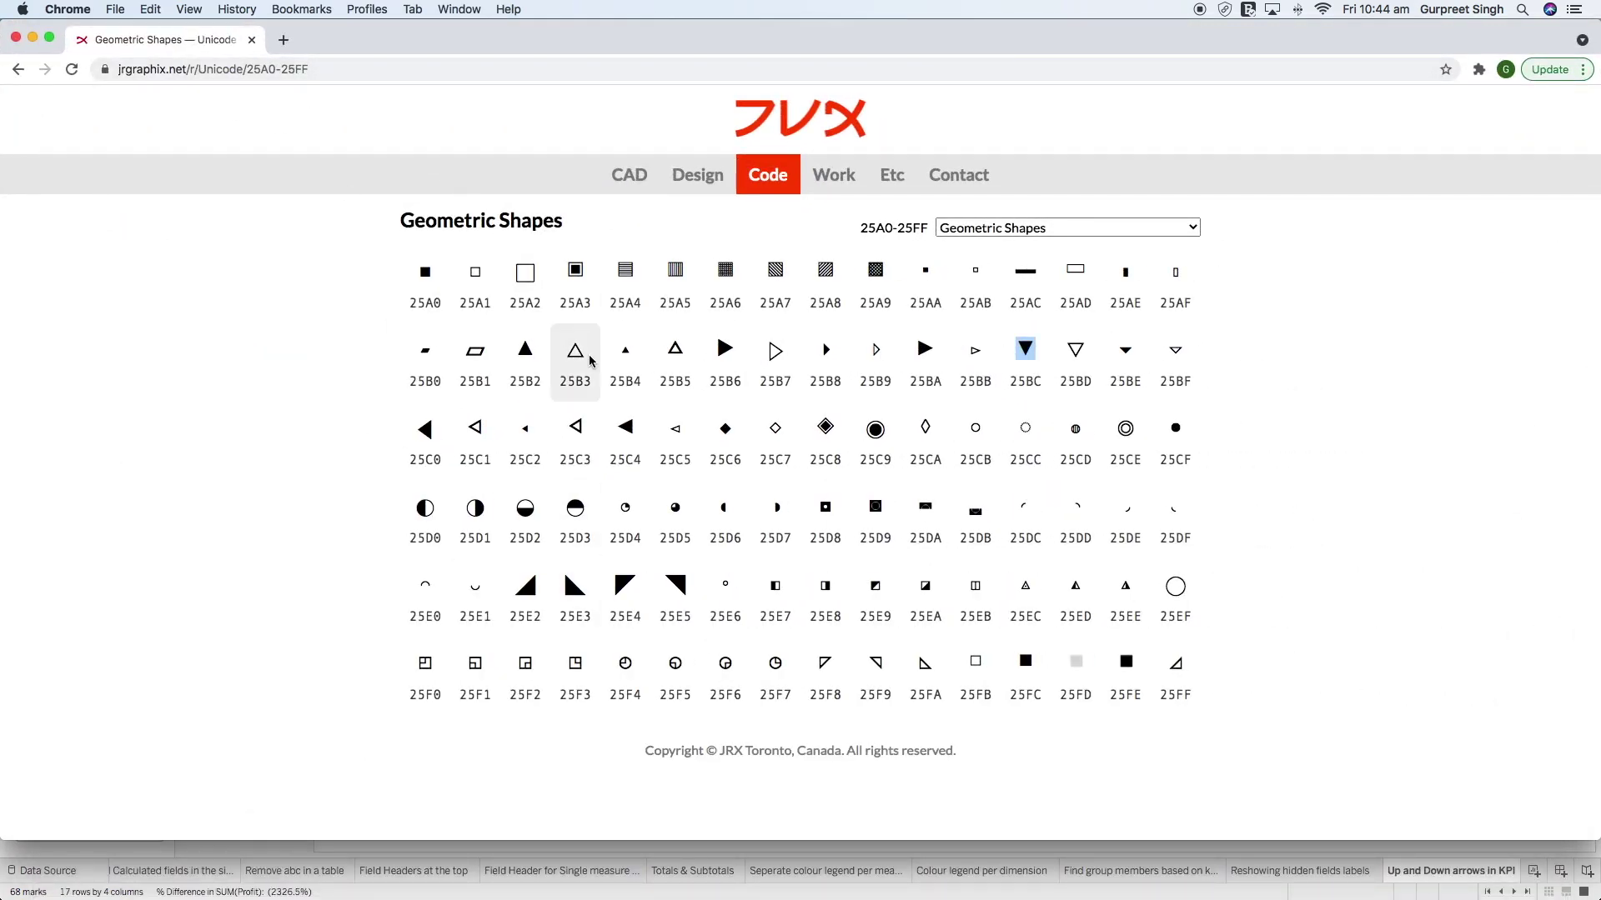
double_click(1035, 352)
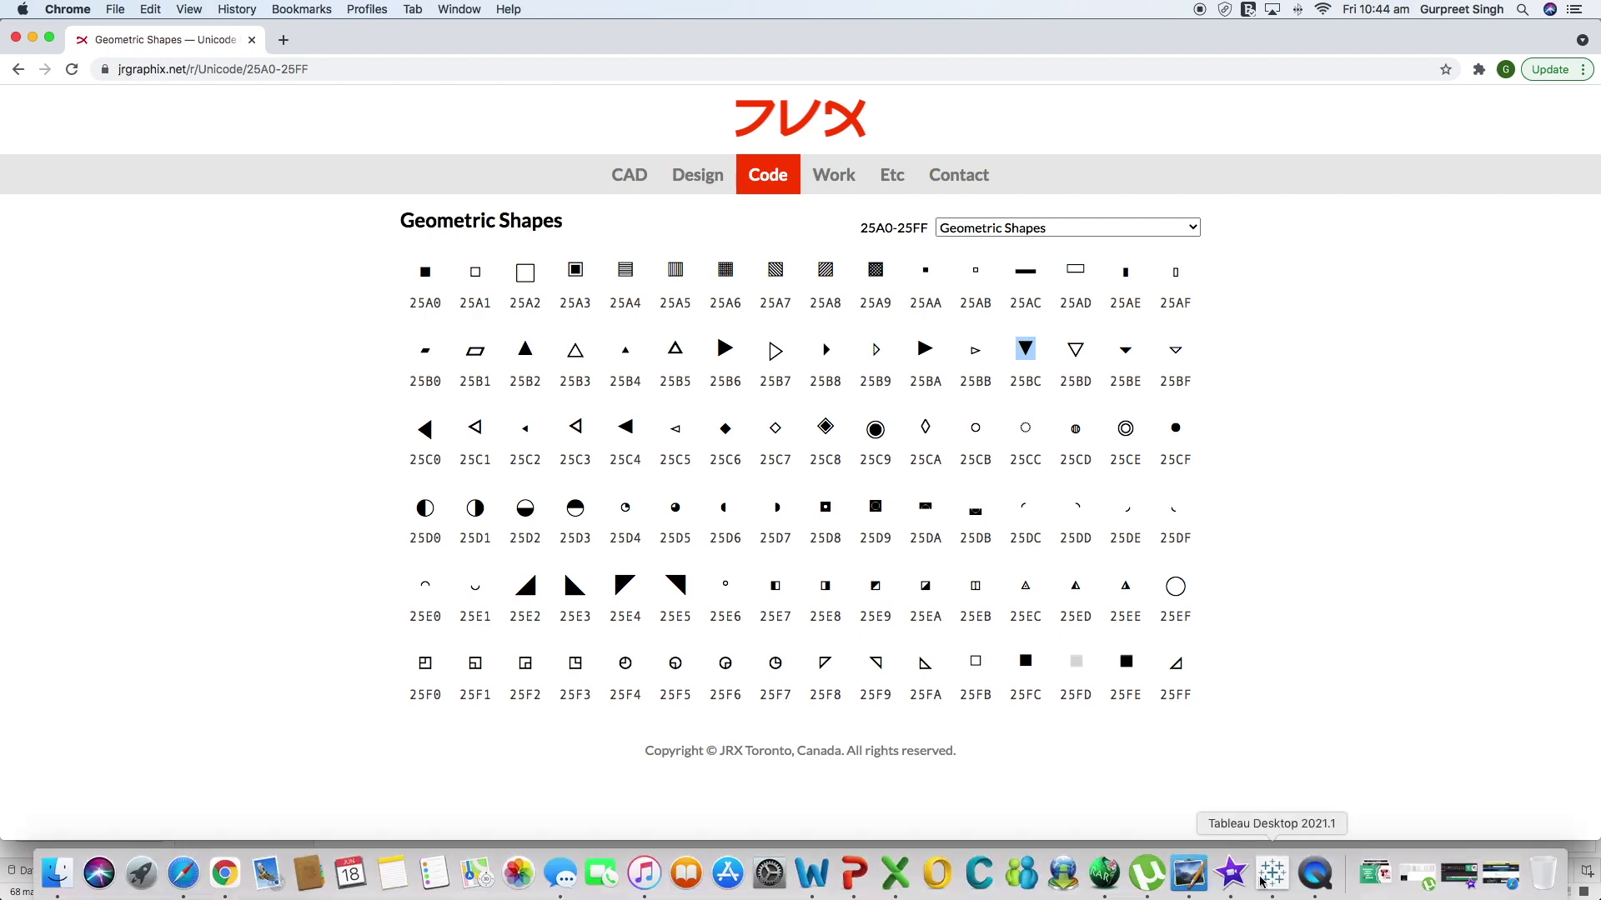
- Return to Tableau and add ▼ after the negative part of the custom number format, giving 0.0%; (0.0%) ▼
left_click(1267, 884)
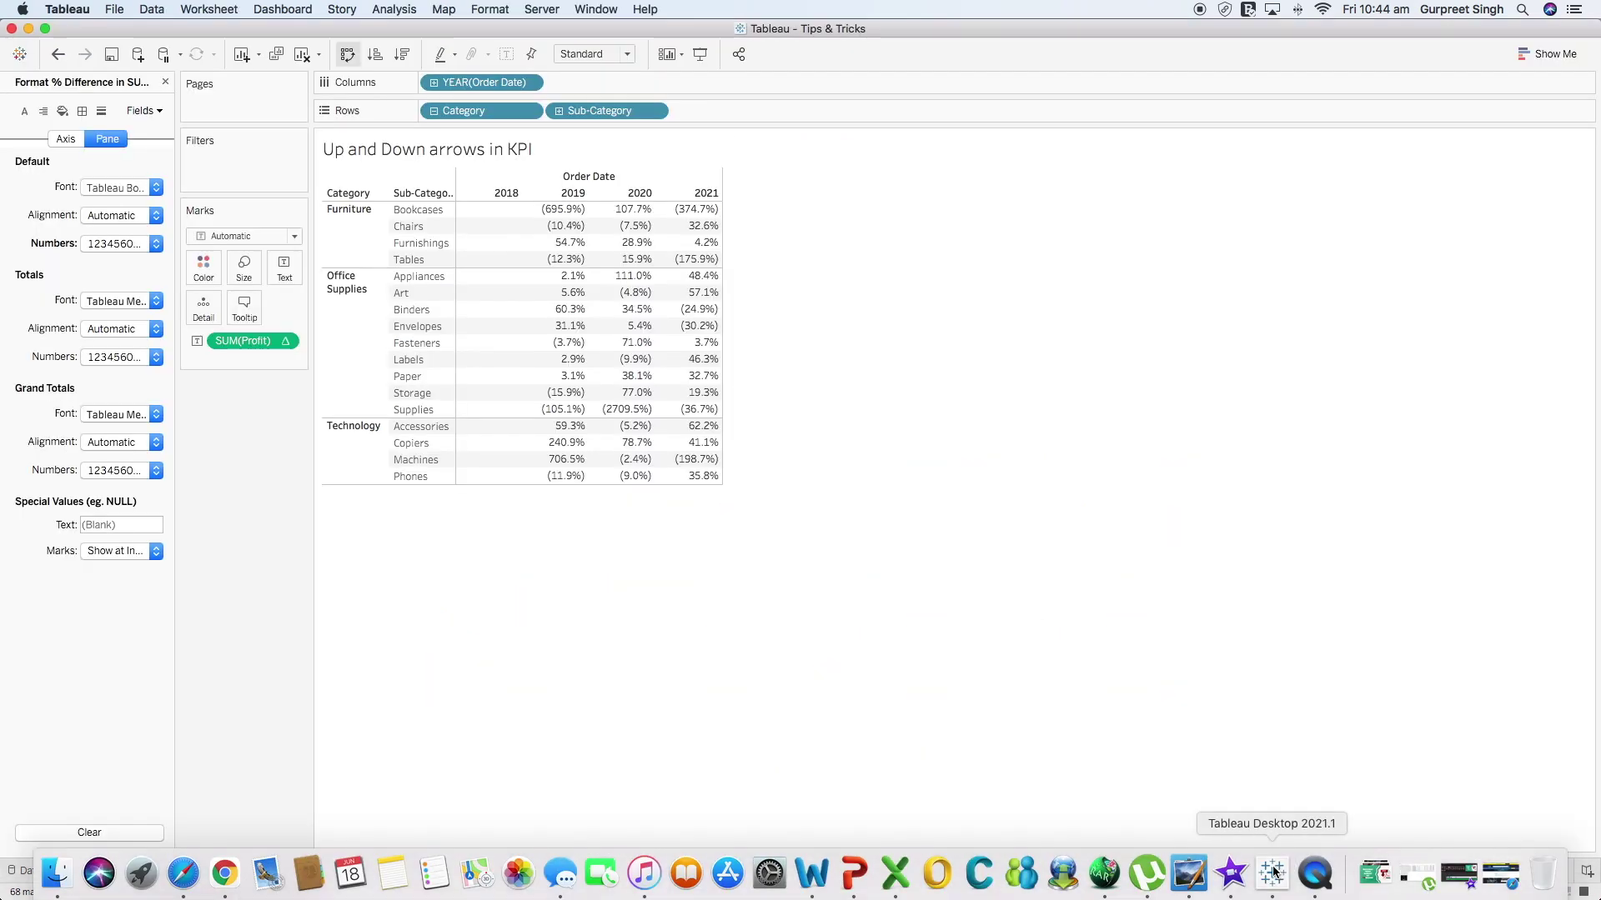
left_click(136, 247)
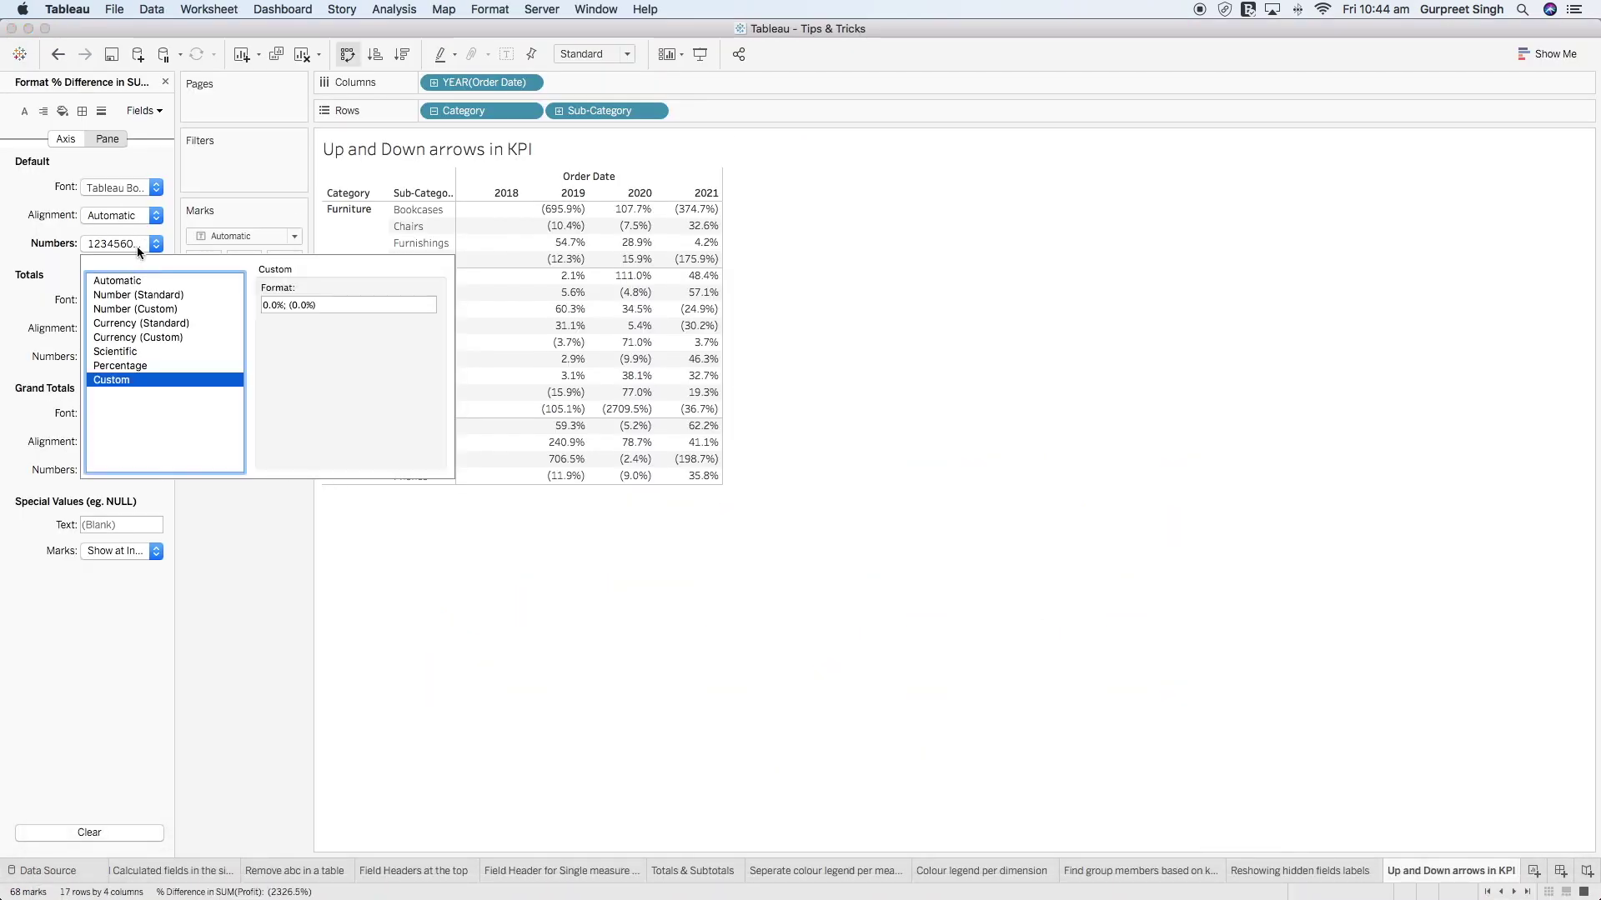
left_click(323, 305)
type("▼")
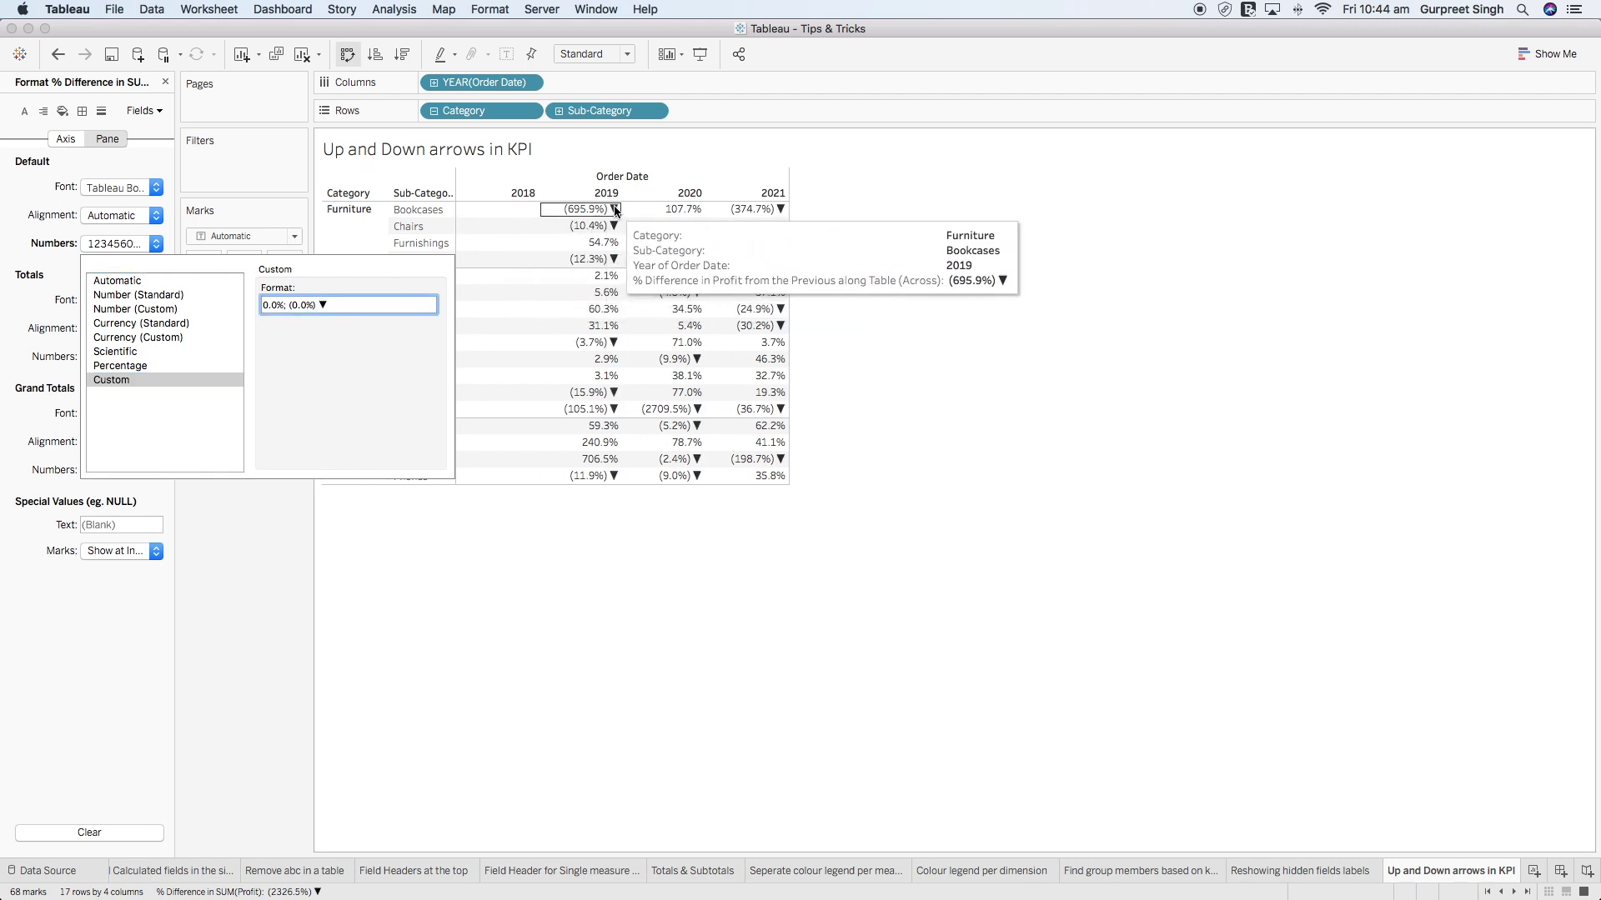
mouse_move(623, 230)
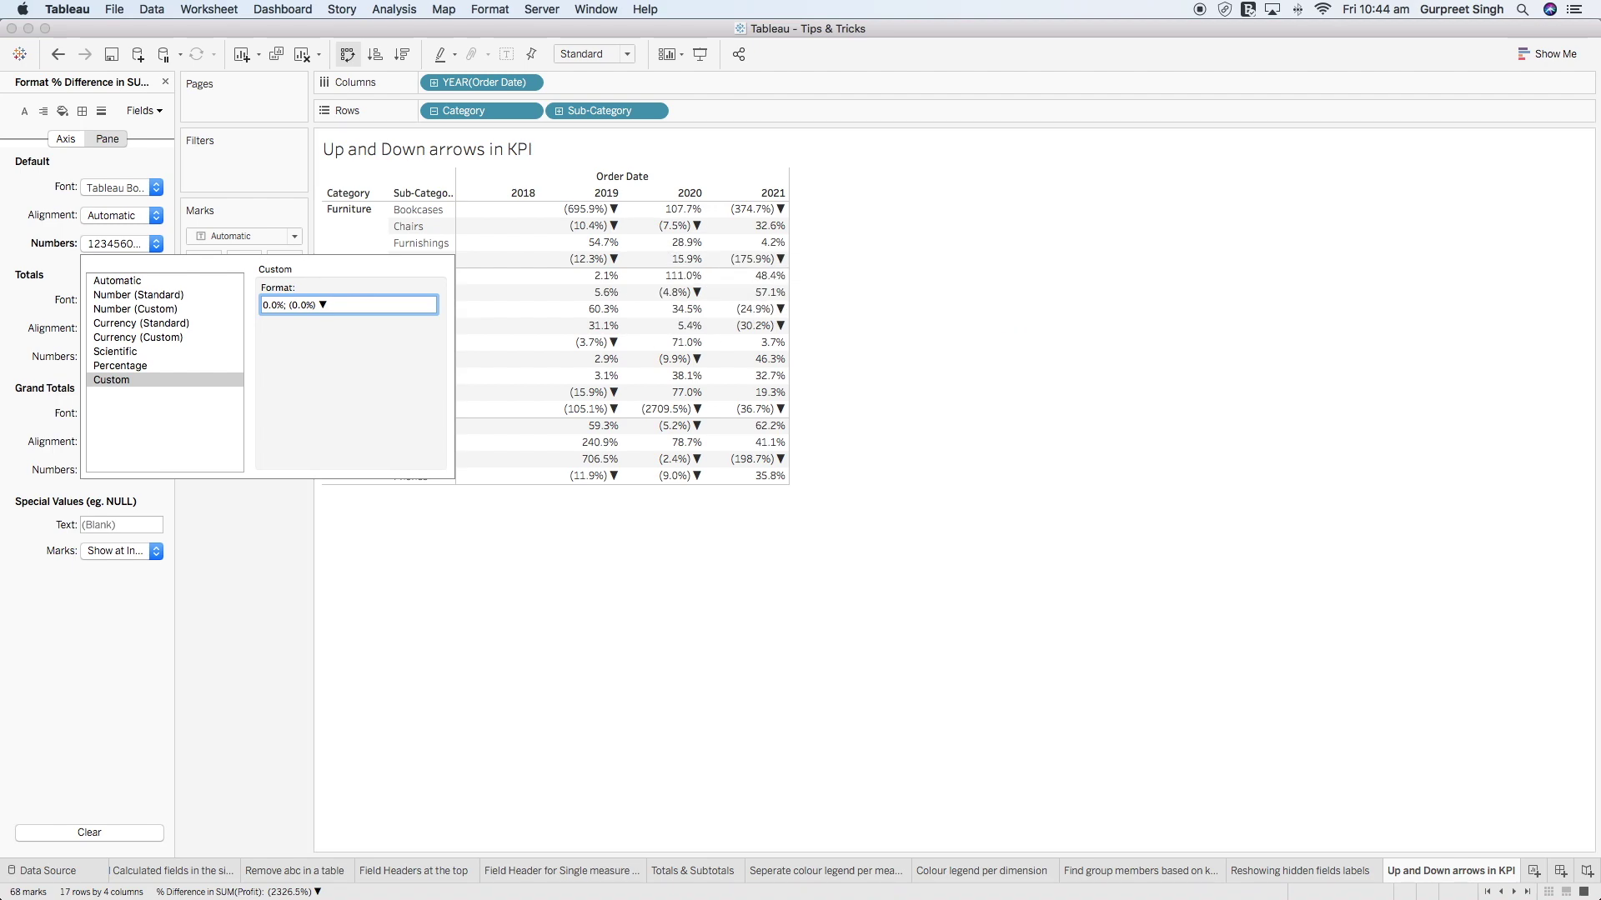
- Switch to Chrome and copy the solid up triangle ▲ (25B2) from the Geometric Shapes page
left_click(225, 874)
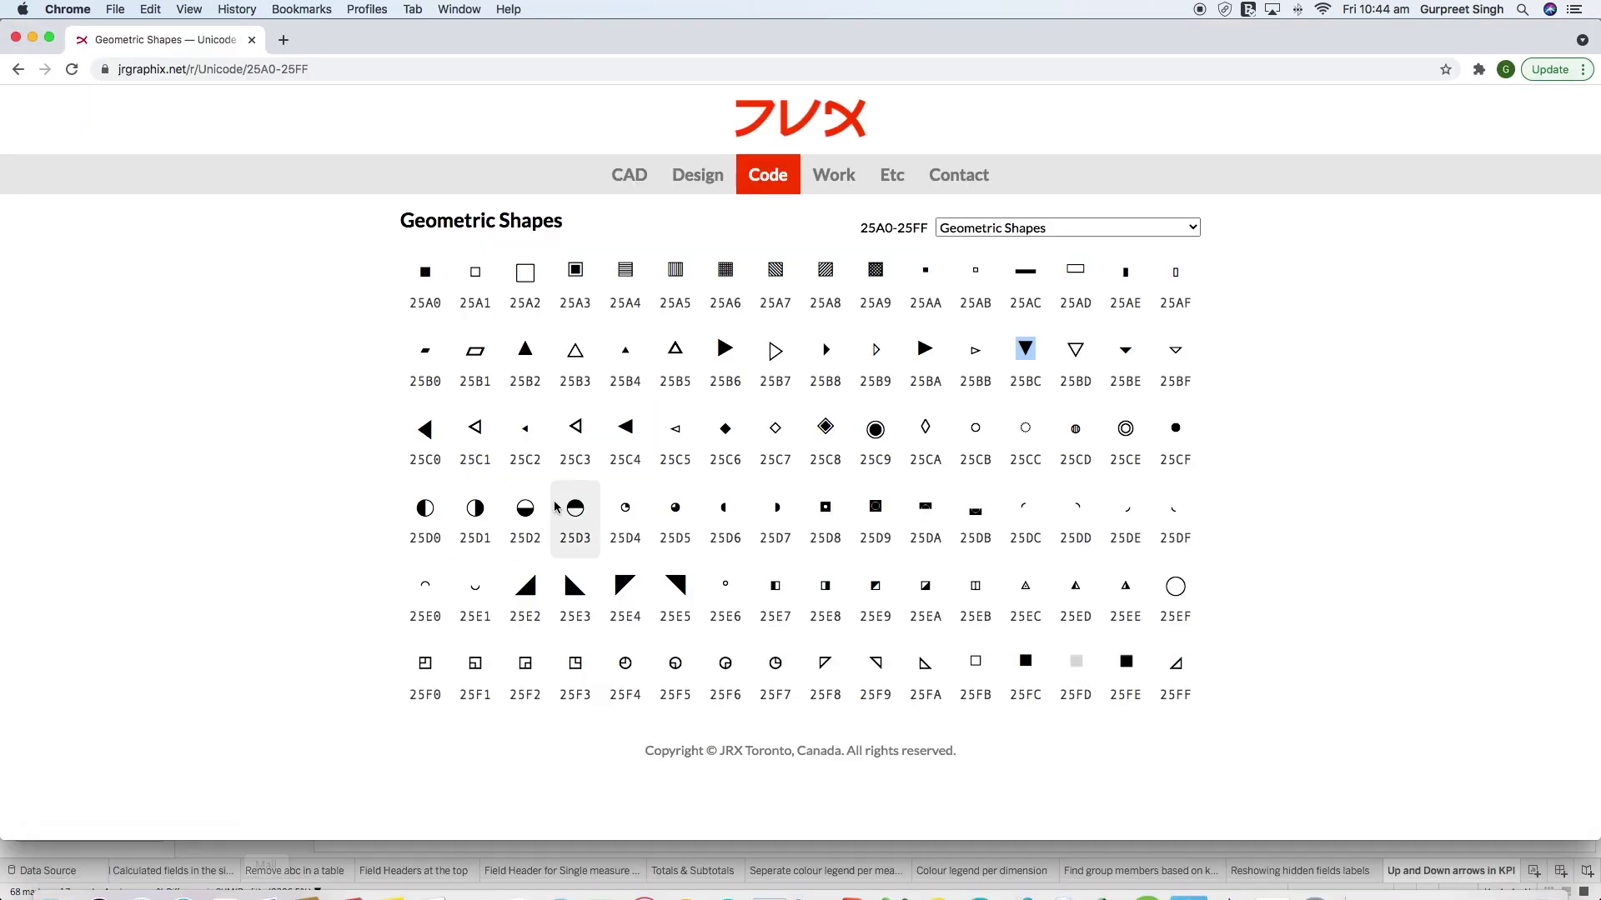
double_click(525, 350)
key("super+c")
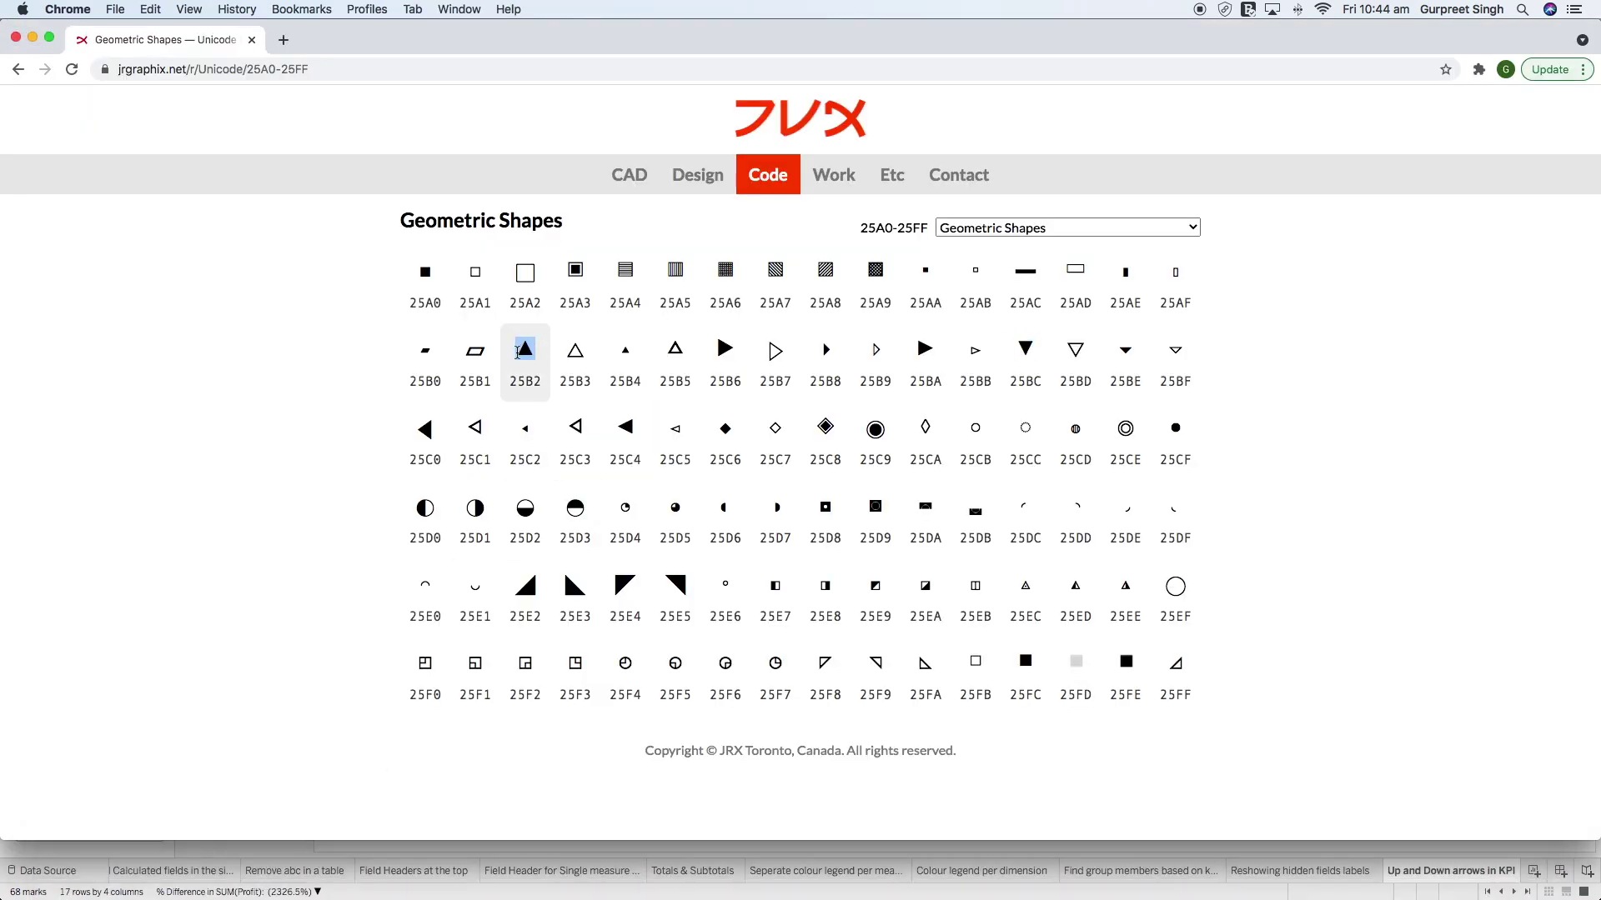
- Back in Tableau, insert ▲ after the positive part of the custom number format, giving 0.0% ▲; (0.0%) ▼, and close the format options
mouse_move(1459, 888)
left_click(1272, 889)
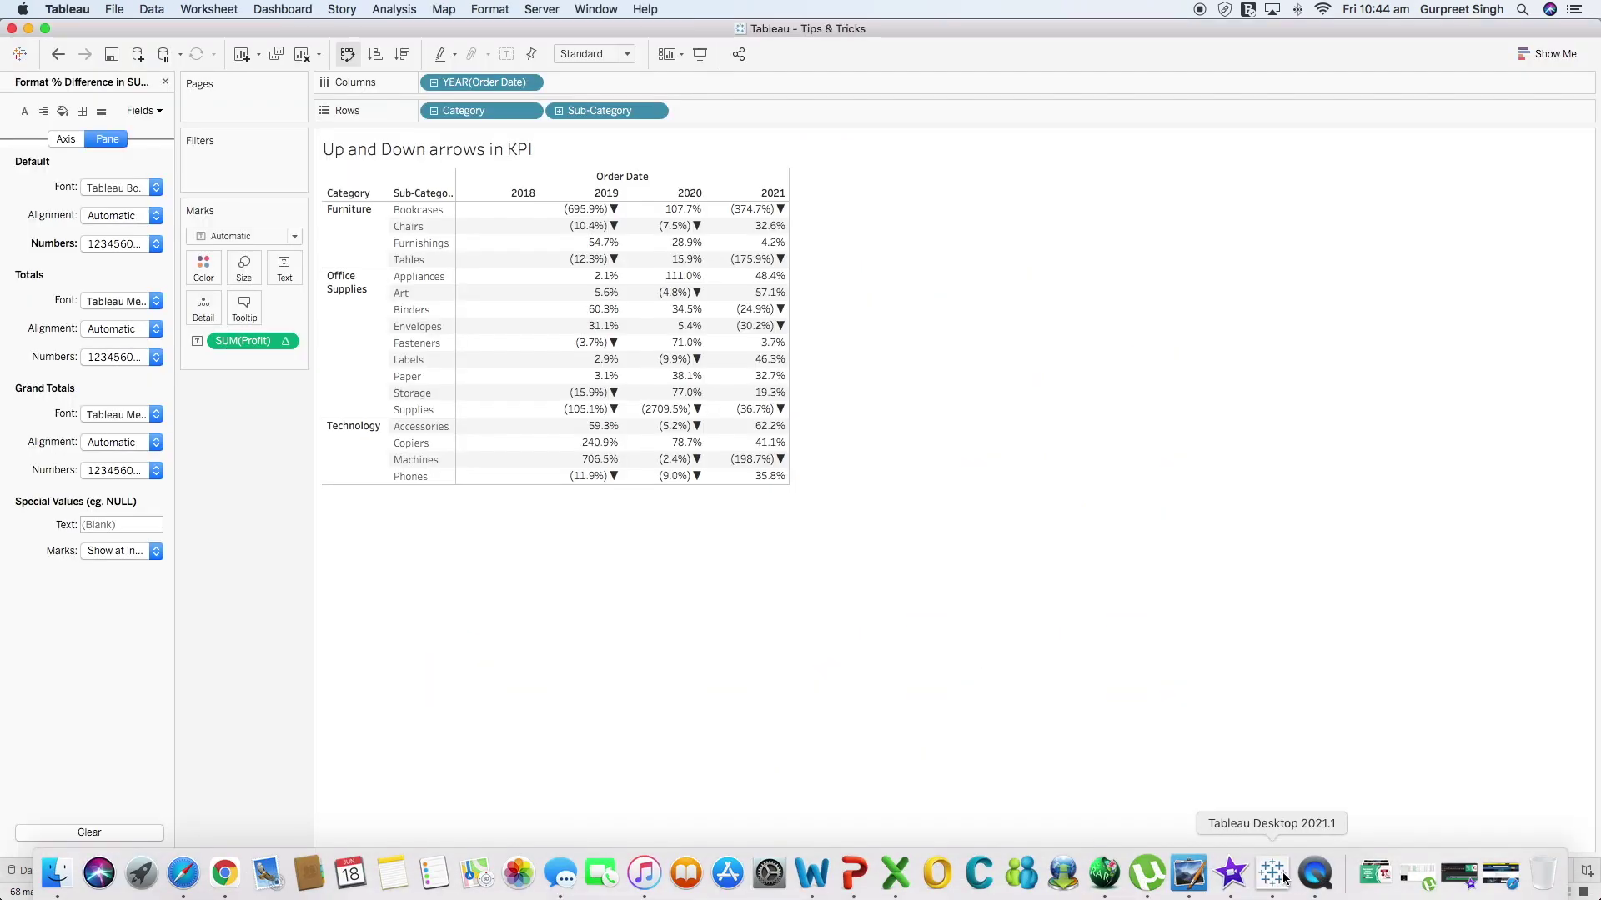
left_click(155, 246)
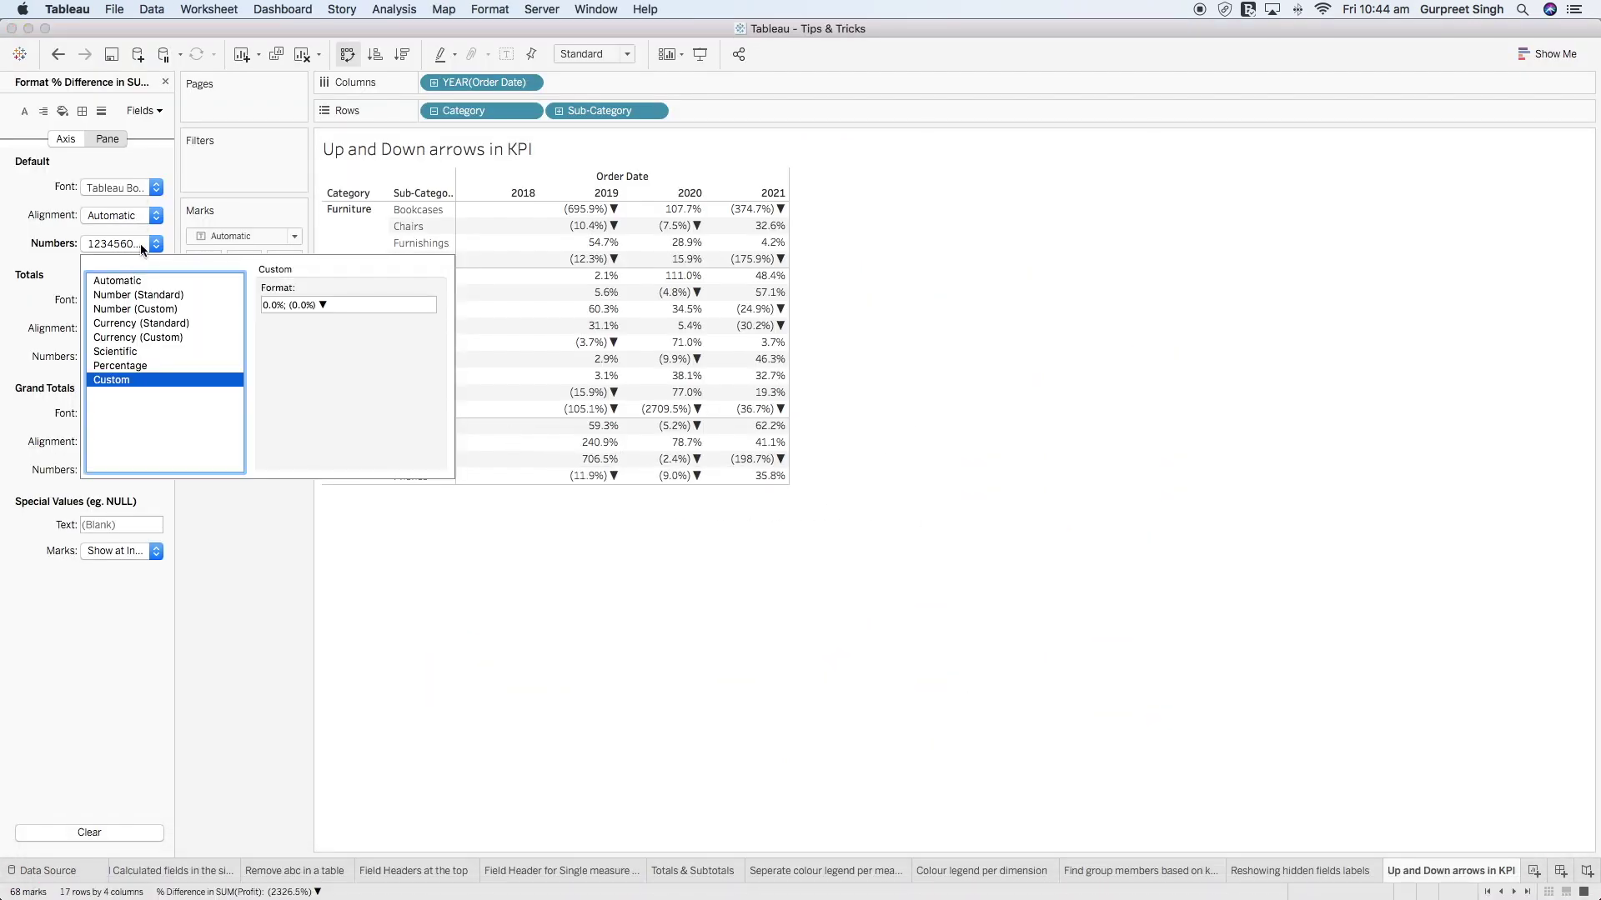
left_click(283, 301)
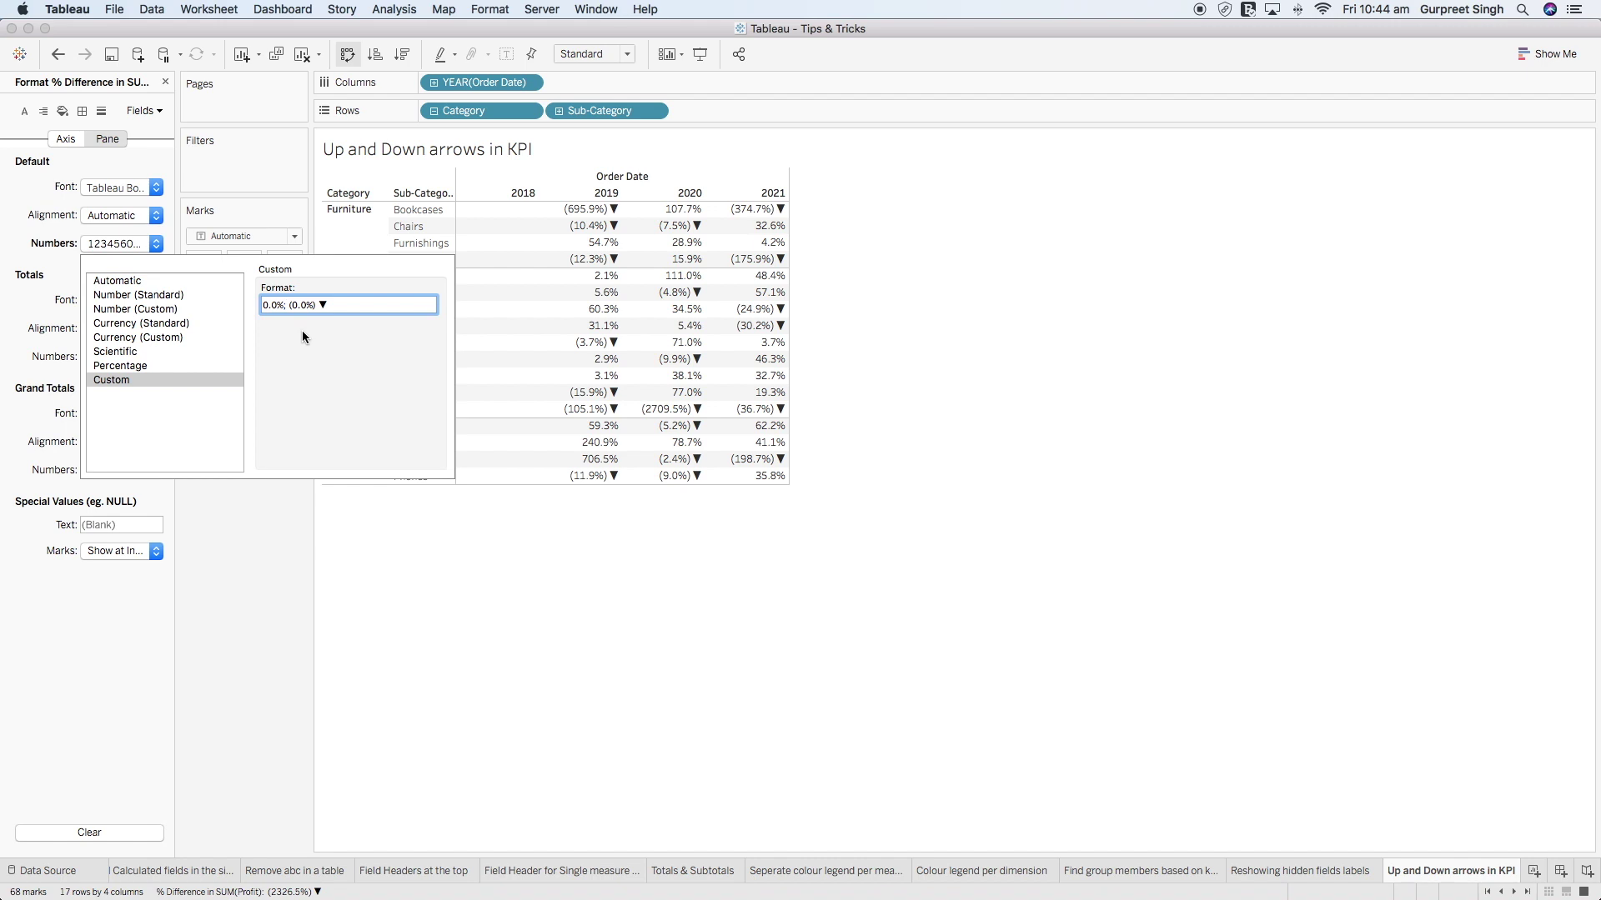
key("super+v")
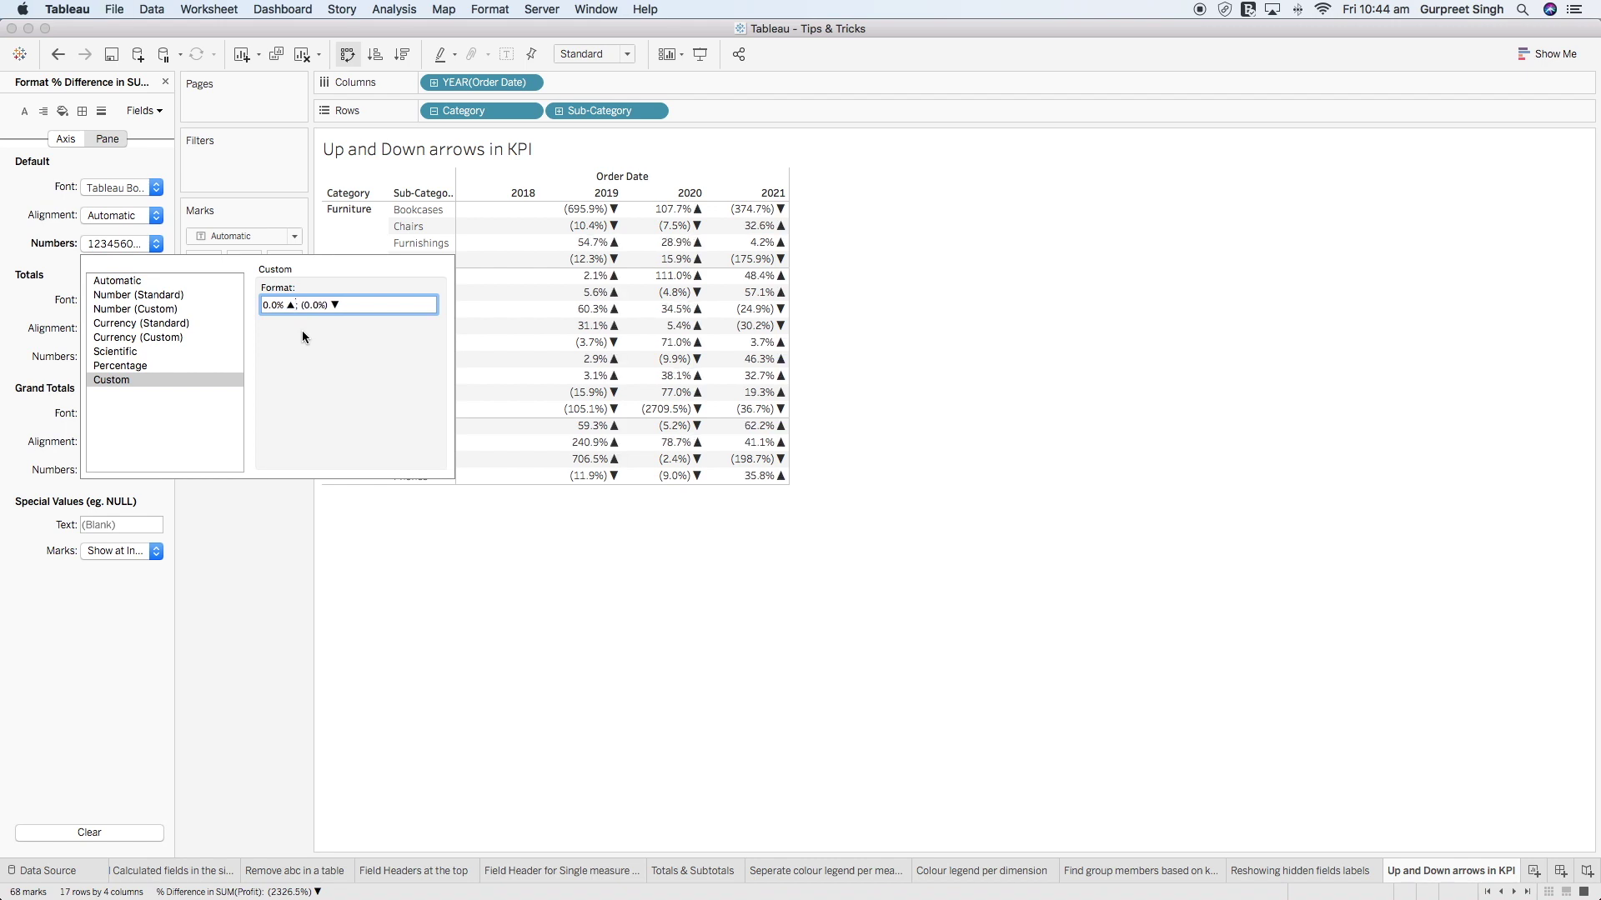
left_click(347, 504)
mouse_move(622, 251)
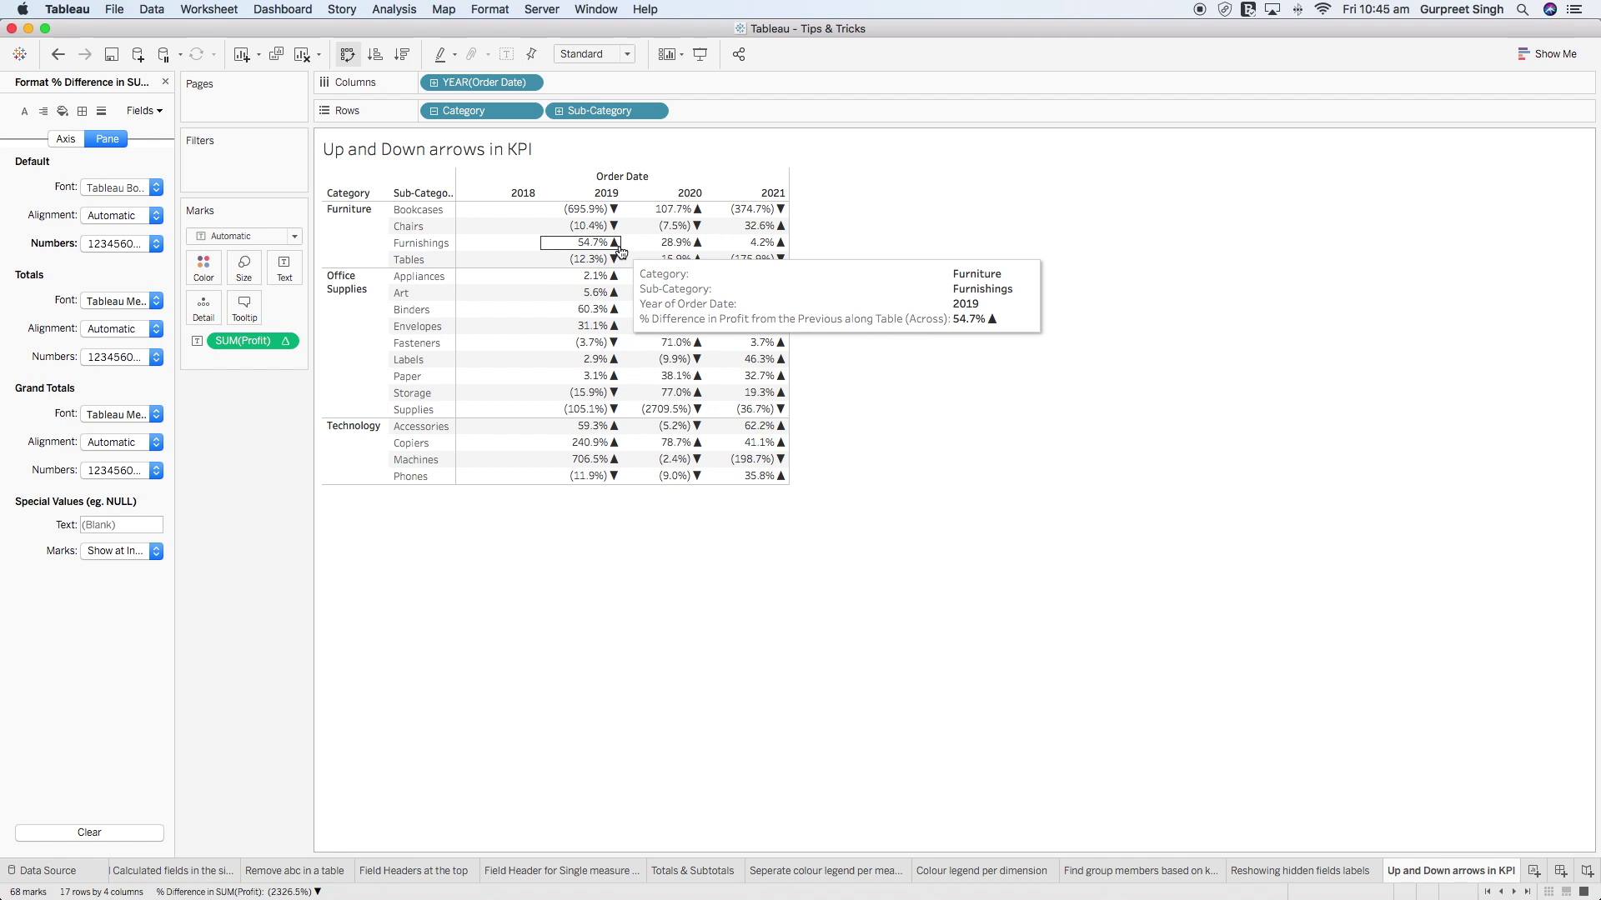